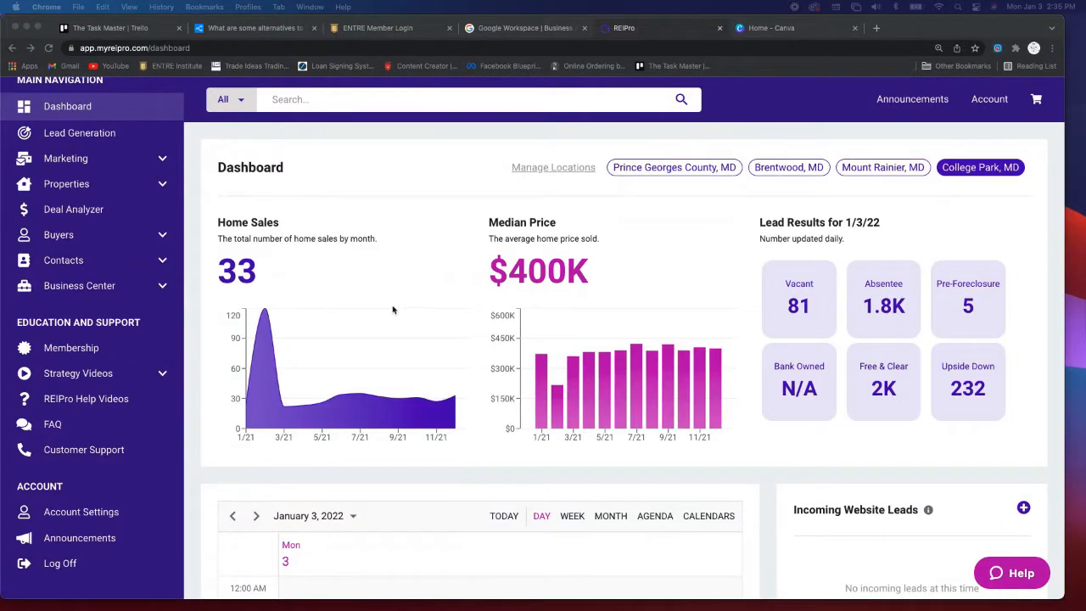
- Switch the dashboard location chip via Mount Rainier, MD to Brentwood, MD (5 sales, $350K median)
{"action": "scroll", "coordinate": [277, 157], "scroll_direction": "down", "scroll_amount": 1}
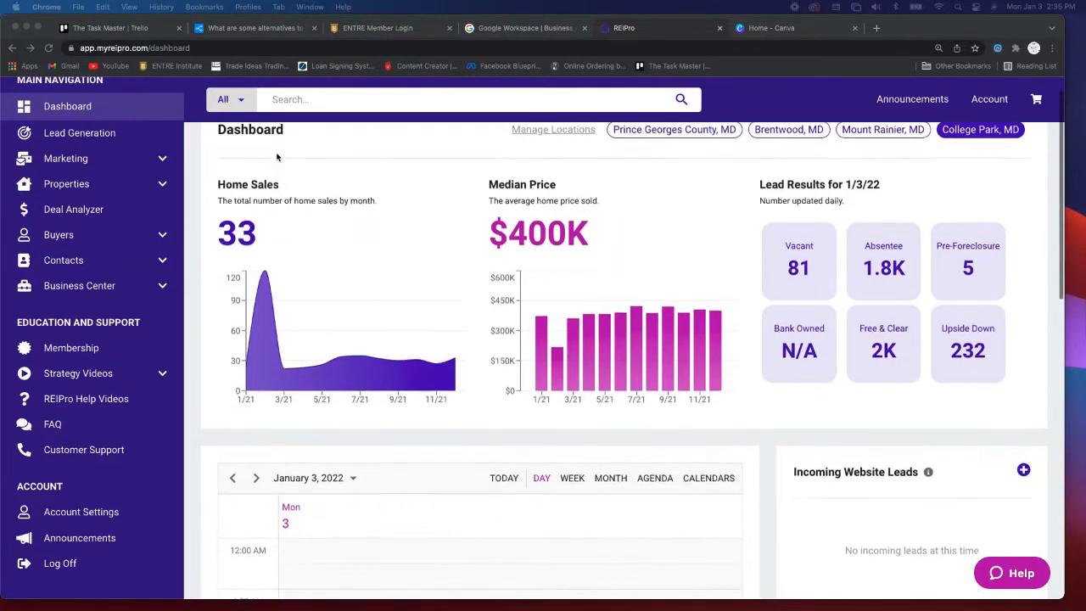
{"action": "scroll", "coordinate": [342, 160], "scroll_direction": "up", "scroll_amount": 1}
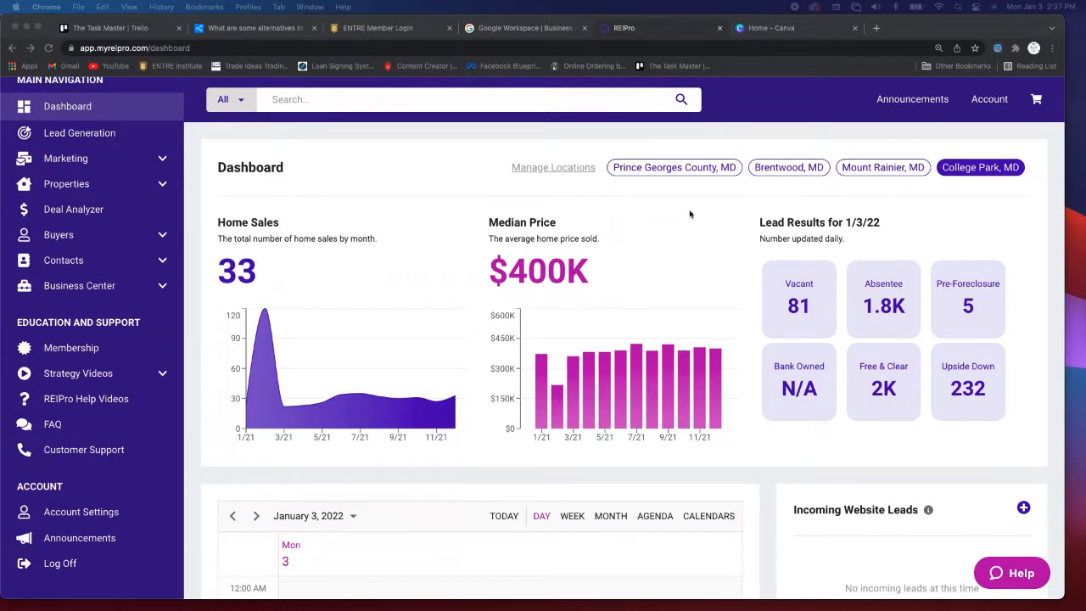
{"action": "left_click", "coordinate": [881, 170]}
{"action": "left_click", "coordinate": [881, 169]}
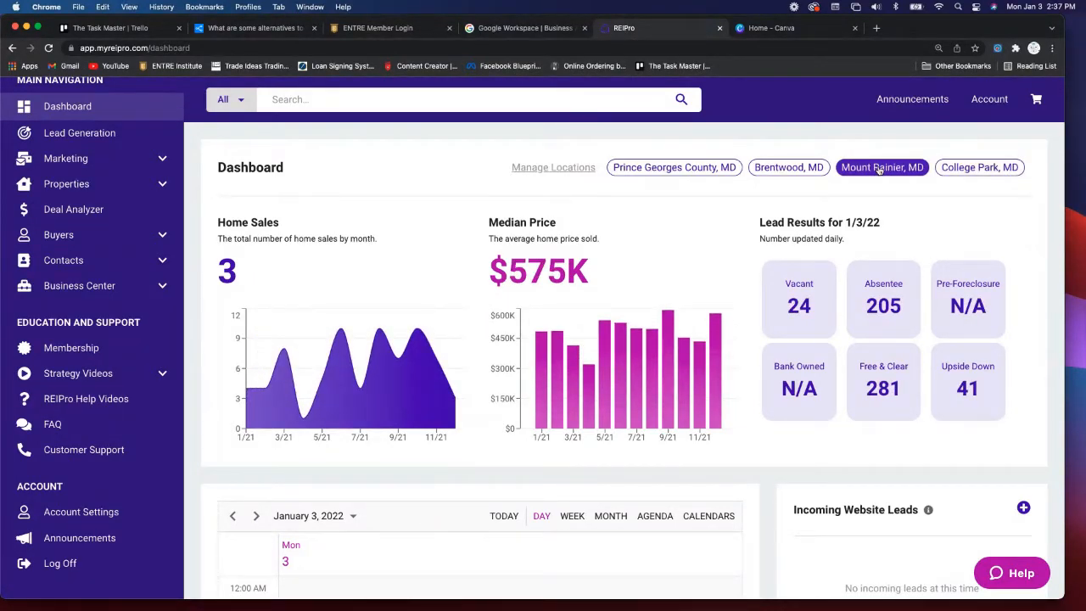
{"action": "left_click", "coordinate": [785, 170]}
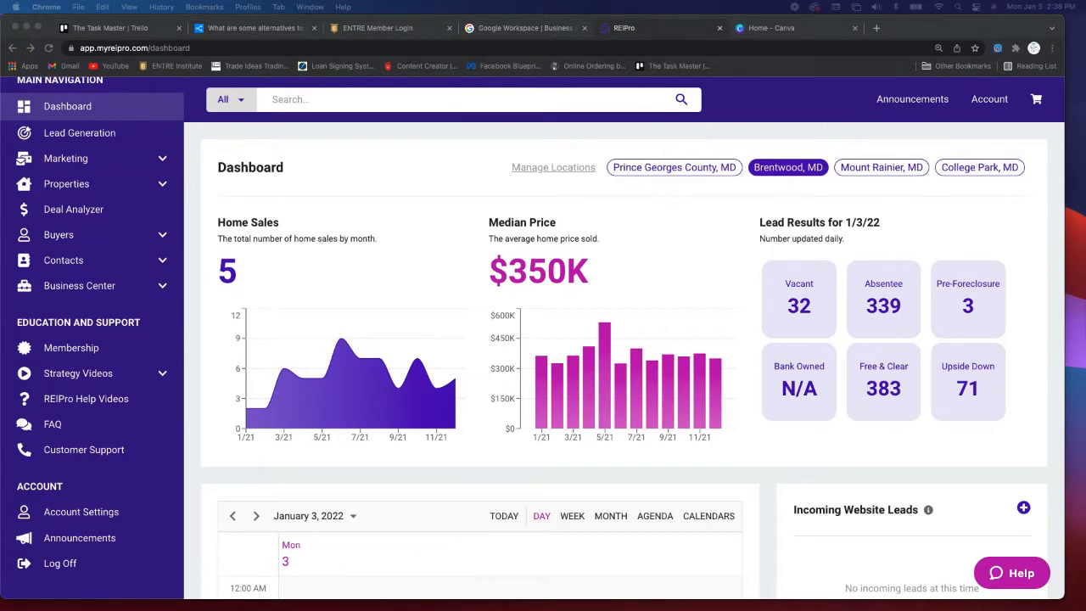
- Add Riverdale, MD as a fifth saved statistics location in Manage Locations
{"action": "left_click", "coordinate": [548, 172]}
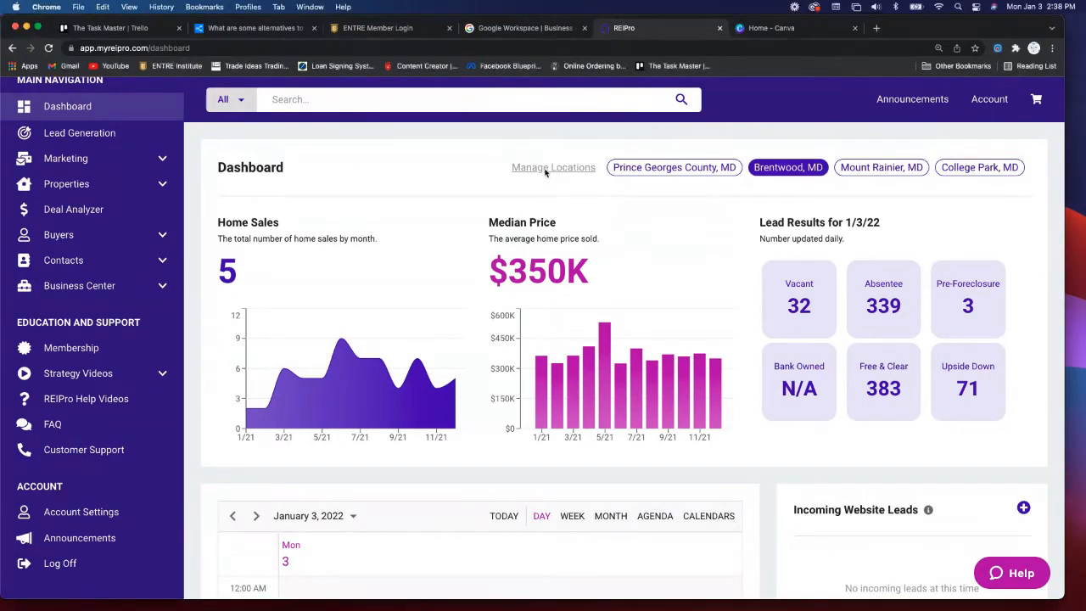
{"action": "left_click", "coordinate": [558, 172]}
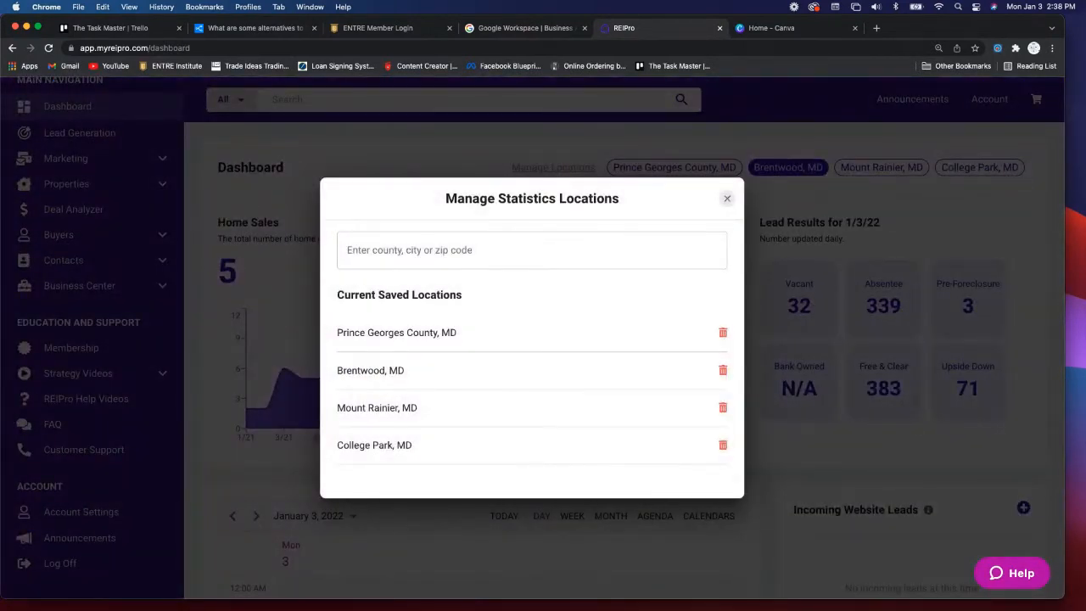
{"action": "left_click", "coordinate": [424, 250]}
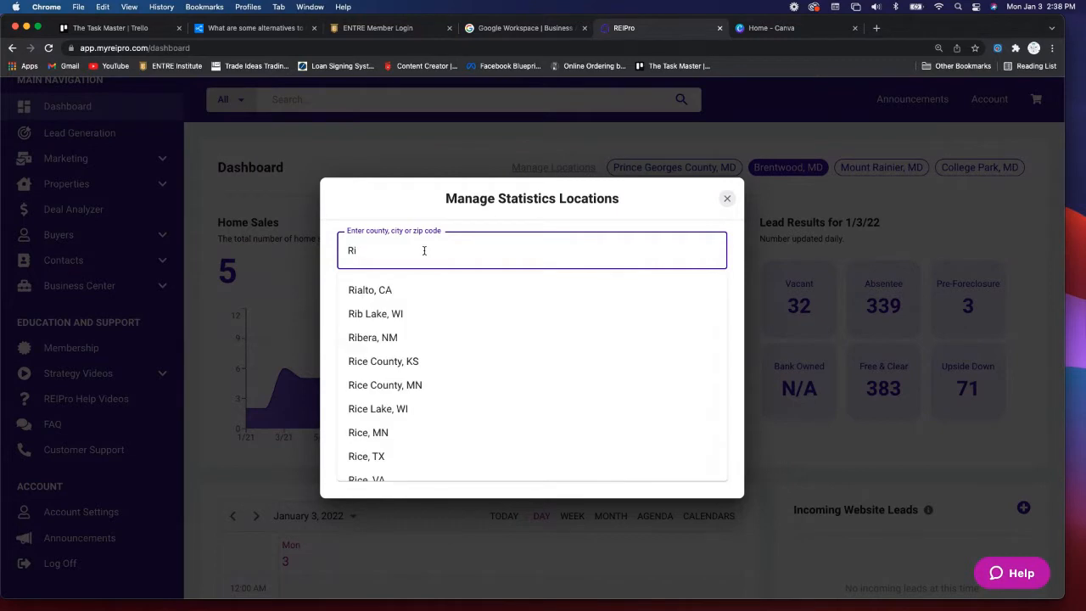
{"action": "type", "text": "Riverdale"}
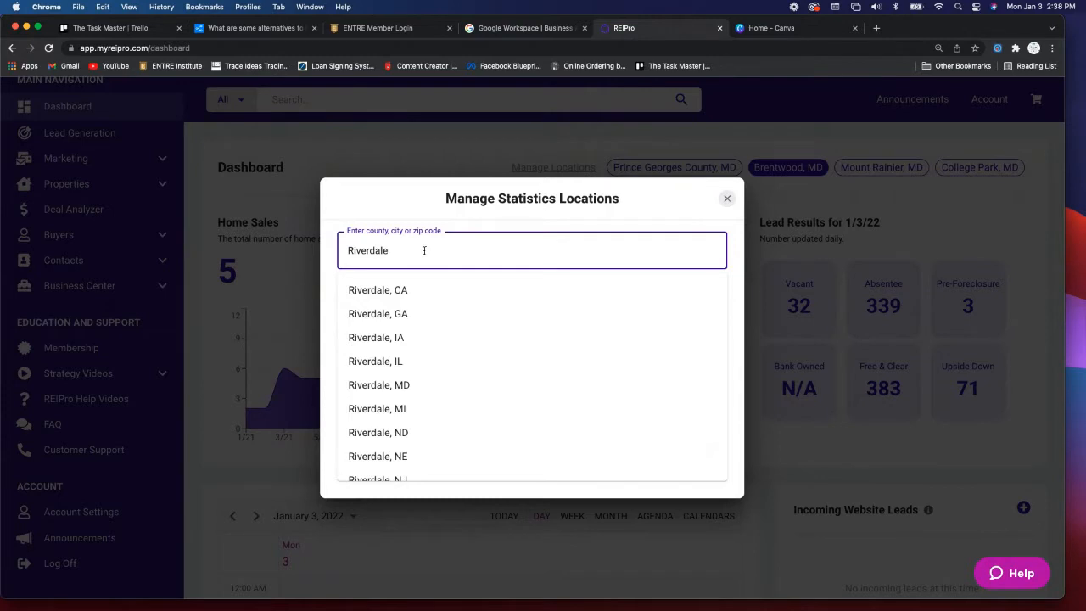
{"action": "left_click", "coordinate": [382, 386]}
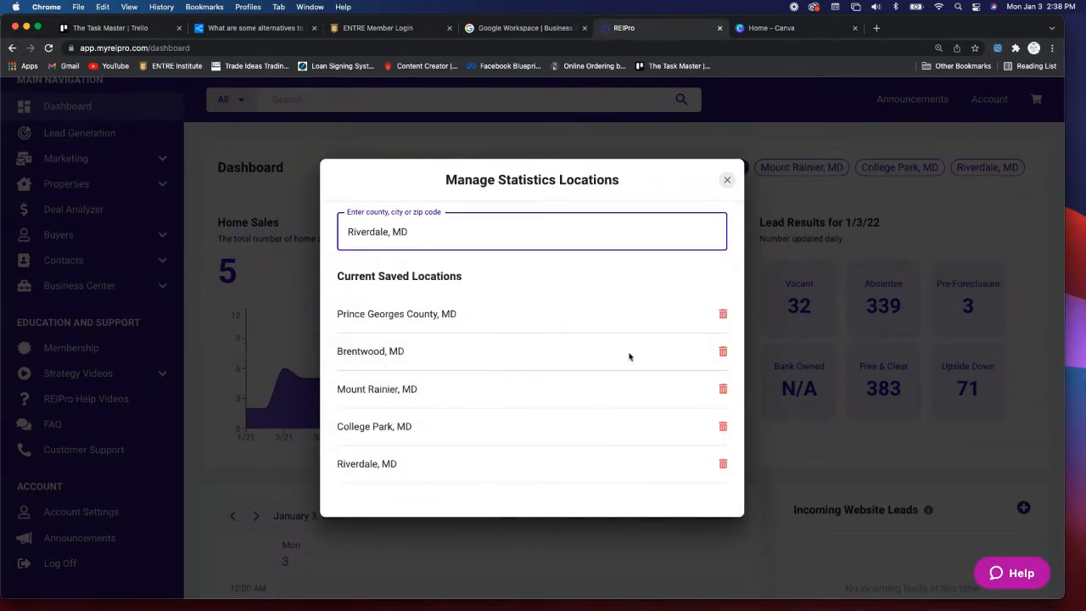
{"action": "left_click", "coordinate": [727, 180]}
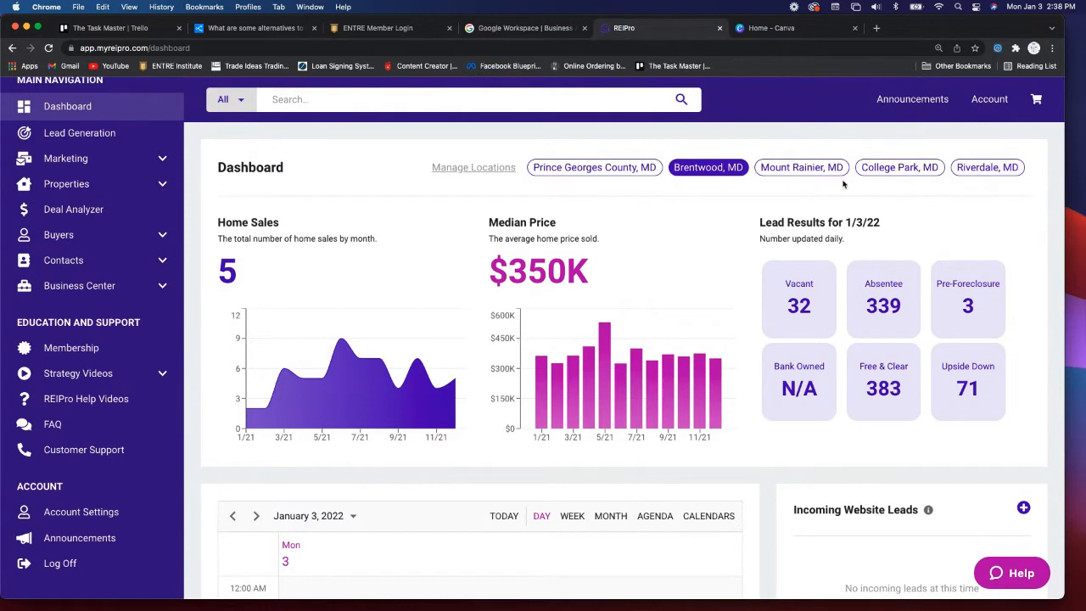
- Show Riverdale, MD stats: 11 home sales, $360K median, 36 vacant and 686 absentee leads
{"action": "left_click", "coordinate": [989, 169]}
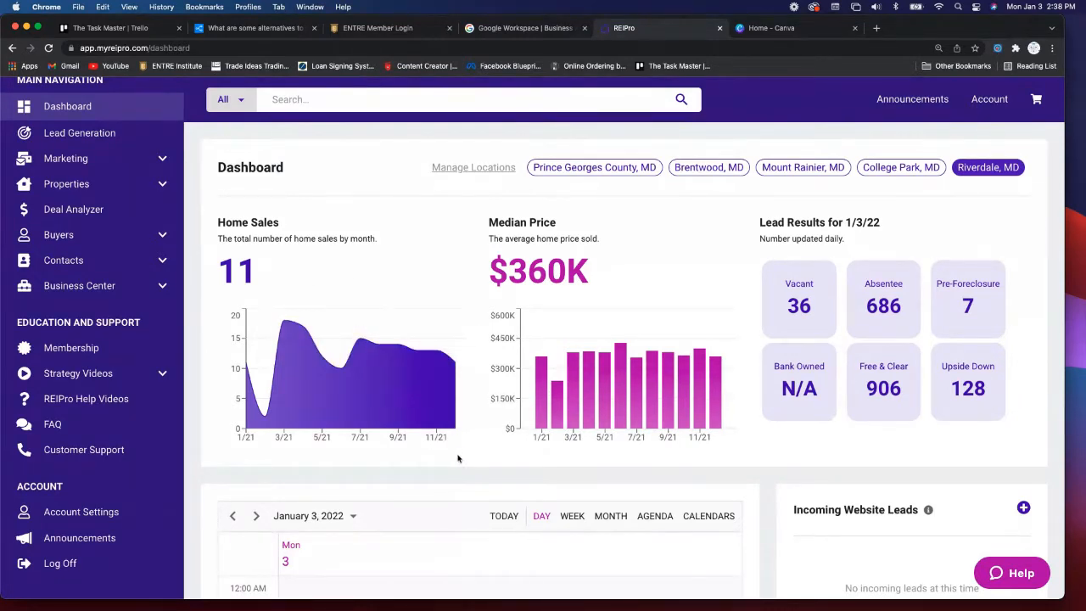
{"action": "mouse_move", "coordinate": [456, 428]}
{"action": "scroll", "coordinate": [761, 452], "scroll_direction": "down", "scroll_amount": 2}
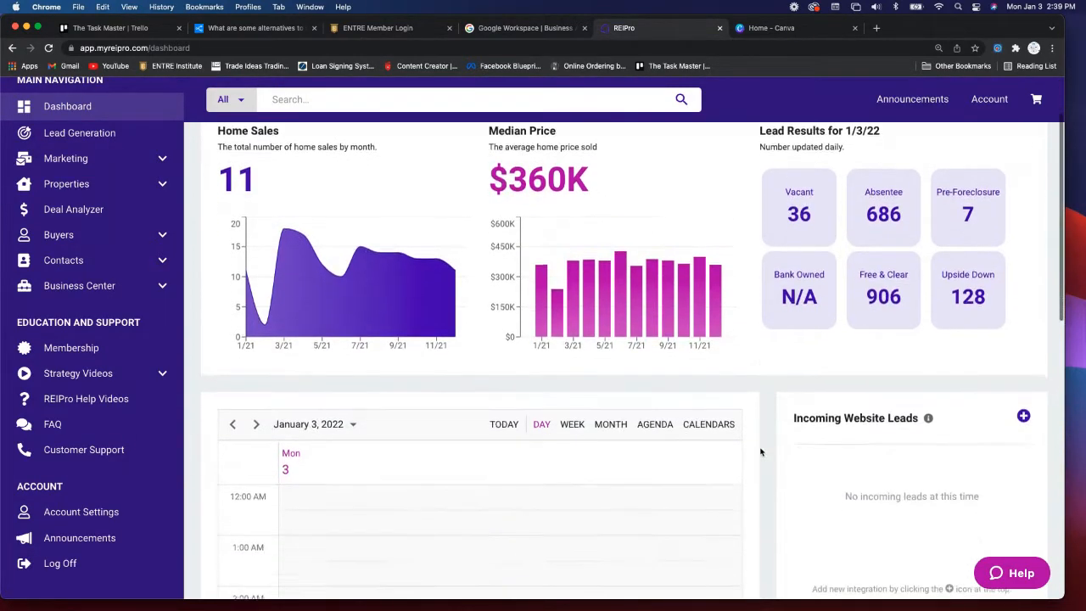
{"action": "scroll", "coordinate": [761, 453], "scroll_direction": "down", "scroll_amount": 1}
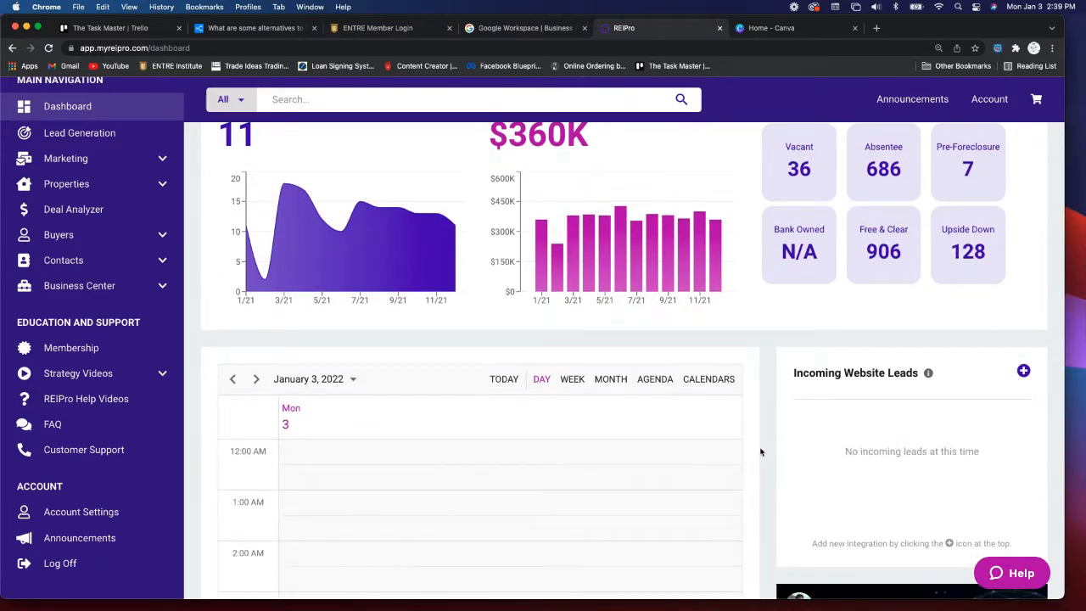
{"action": "scroll", "coordinate": [761, 452], "scroll_direction": "down", "scroll_amount": 2}
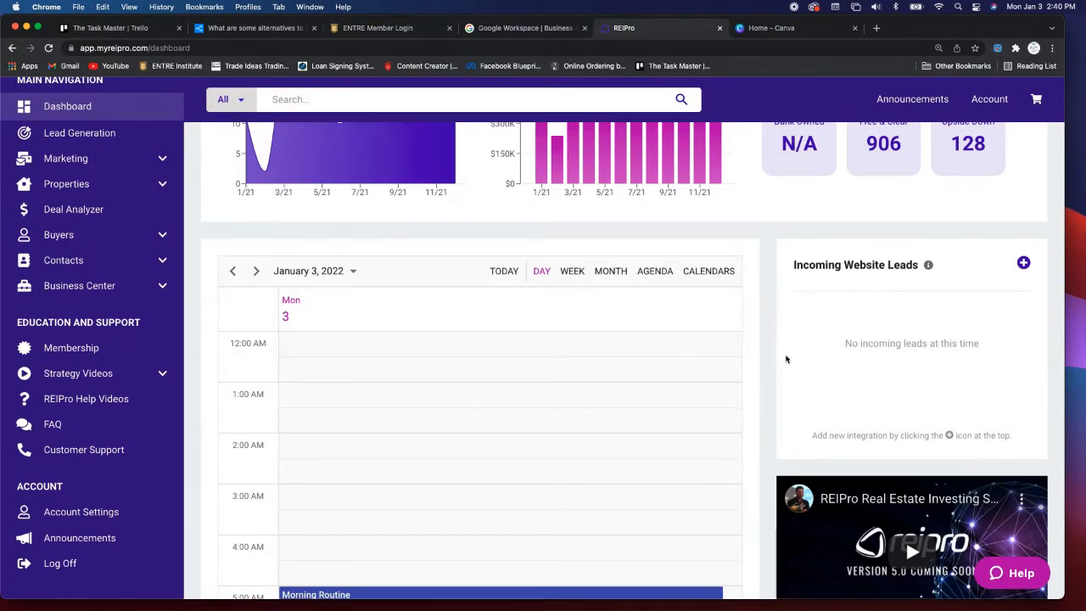
{"action": "scroll", "coordinate": [776, 364], "scroll_direction": "down", "scroll_amount": 2}
{"action": "scroll", "coordinate": [777, 364], "scroll_direction": "down", "scroll_amount": 5}
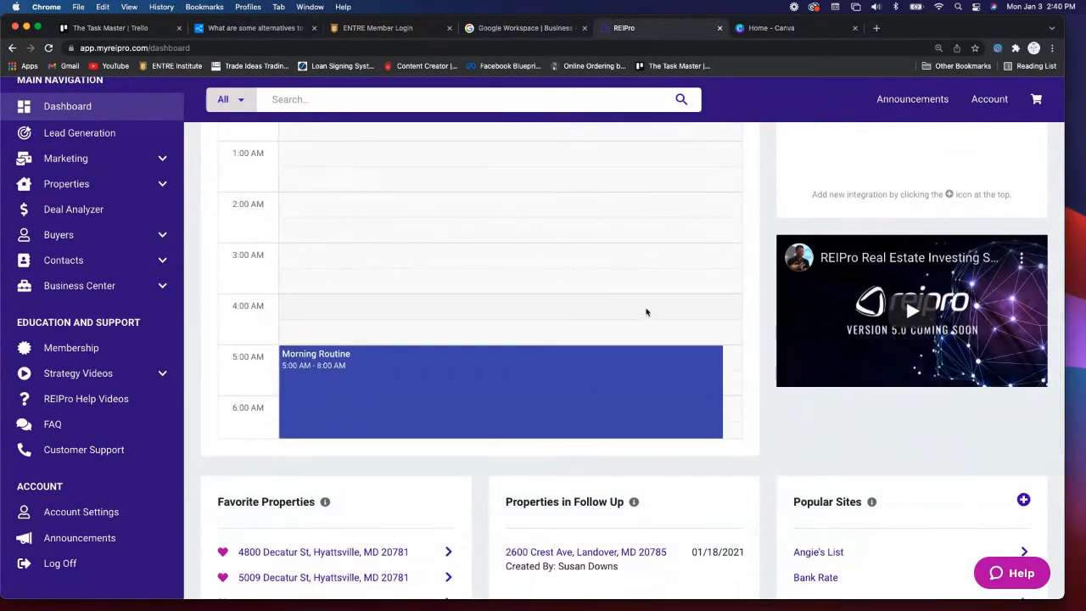
{"action": "scroll", "coordinate": [771, 314], "scroll_direction": "up", "scroll_amount": 1}
{"action": "scroll", "coordinate": [771, 314], "scroll_direction": "up", "scroll_amount": 2}
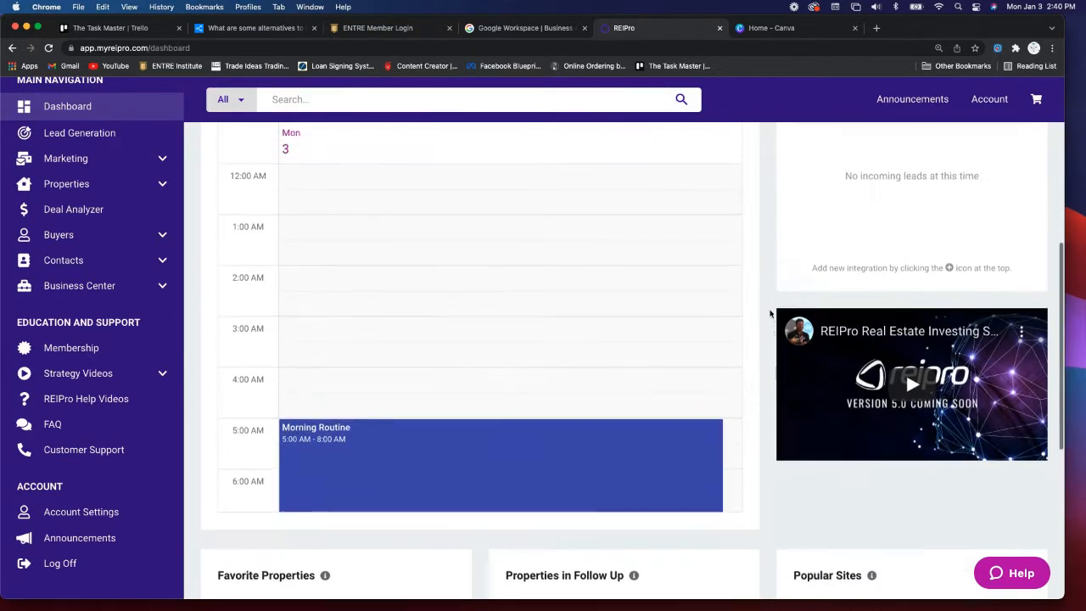
{"action": "scroll", "coordinate": [674, 324], "scroll_direction": "down", "scroll_amount": 10}
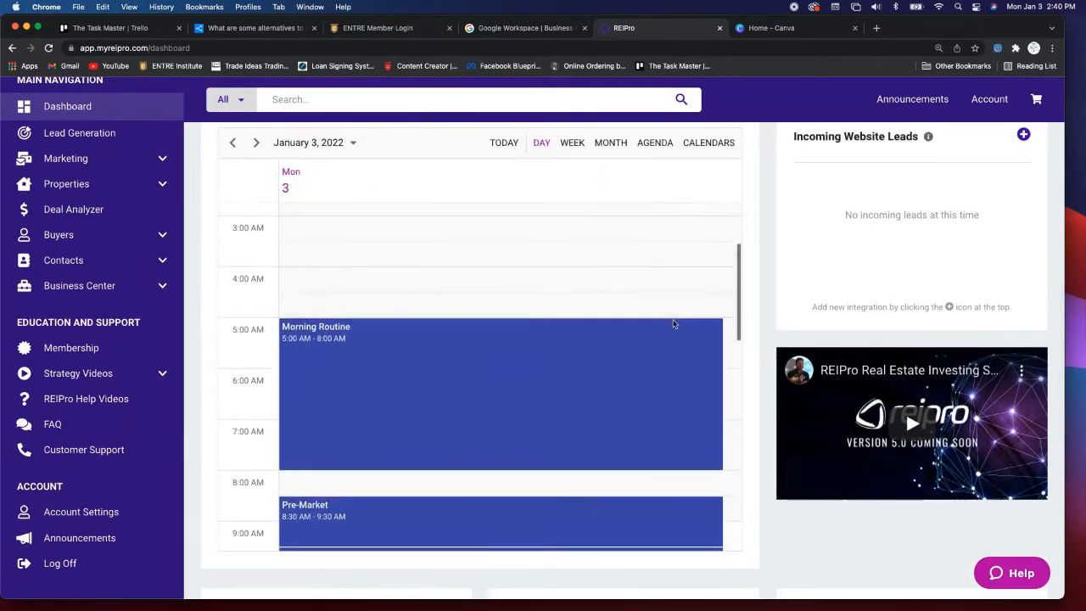
{"action": "scroll", "coordinate": [674, 324], "scroll_direction": "down", "scroll_amount": 4}
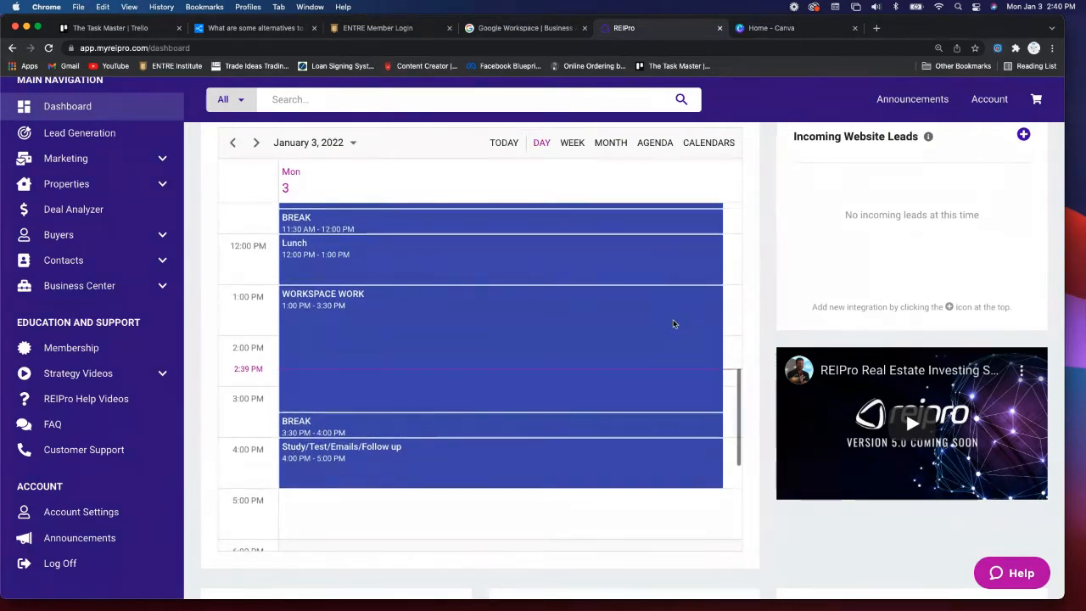
{"action": "scroll", "coordinate": [674, 324], "scroll_direction": "down", "scroll_amount": 2}
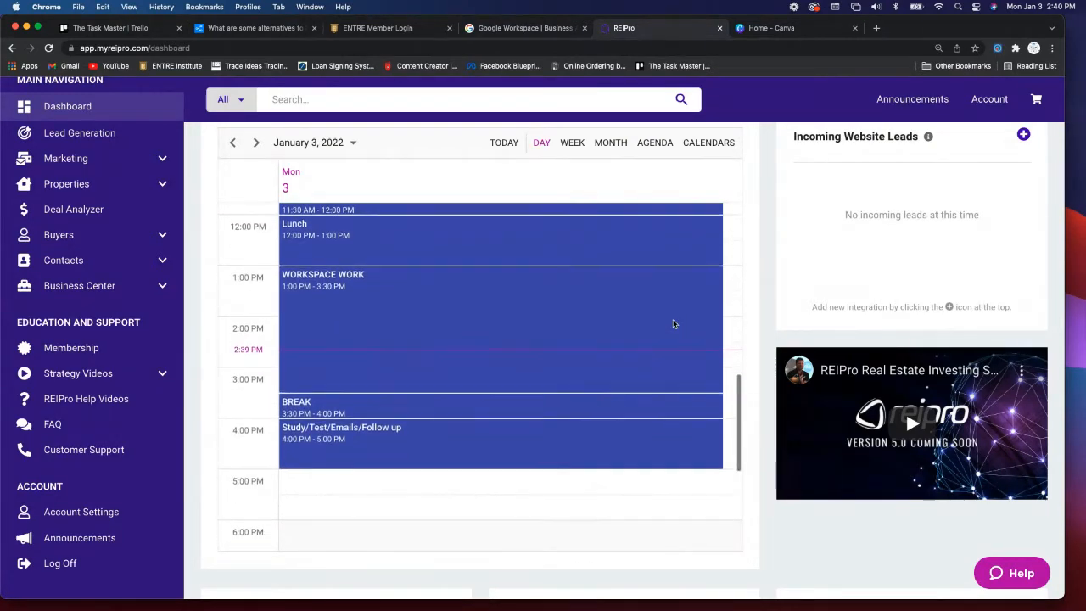
{"action": "scroll", "coordinate": [673, 324], "scroll_direction": "up", "scroll_amount": 7}
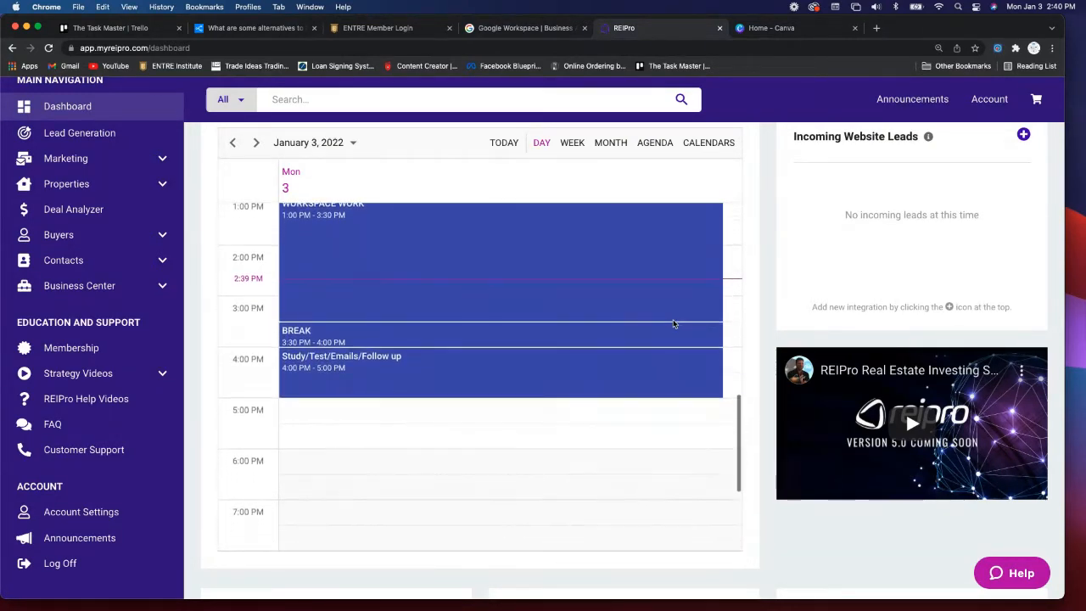
{"action": "scroll", "coordinate": [673, 323], "scroll_direction": "up", "scroll_amount": 2}
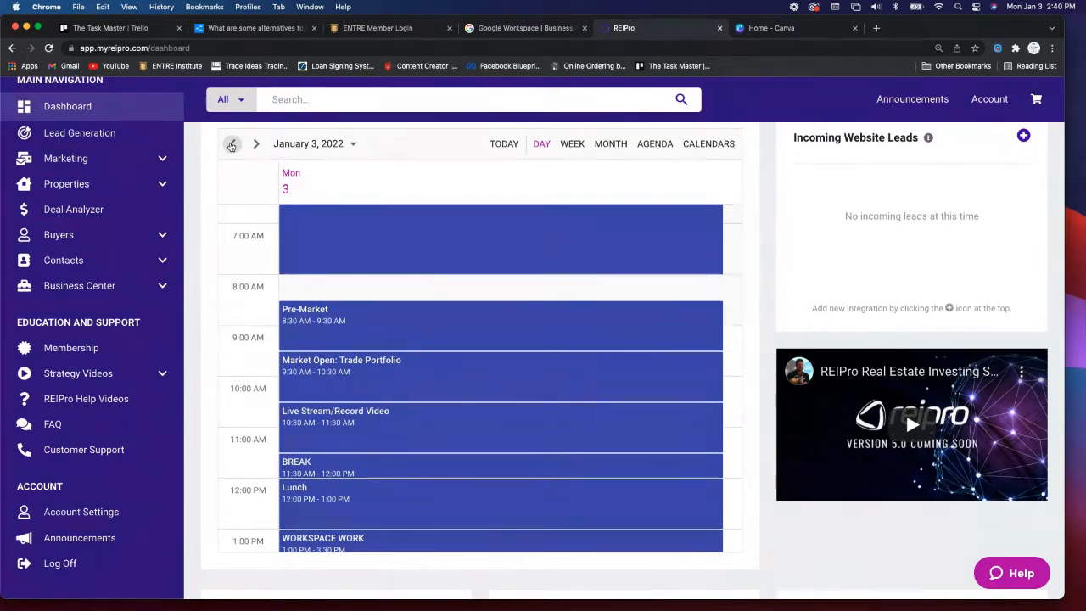
- Step the calendar back to January 1, 2022 and show the week of January 02–08 in week view
{"action": "left_click", "coordinate": [232, 146]}
{"action": "left_click", "coordinate": [232, 146]}
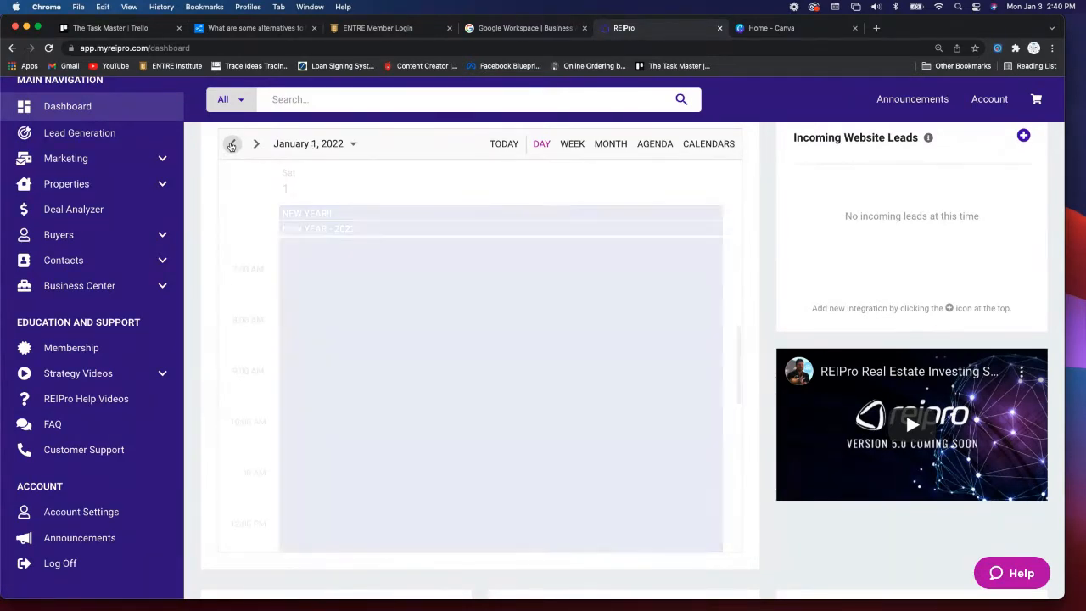
{"action": "left_click", "coordinate": [573, 144]}
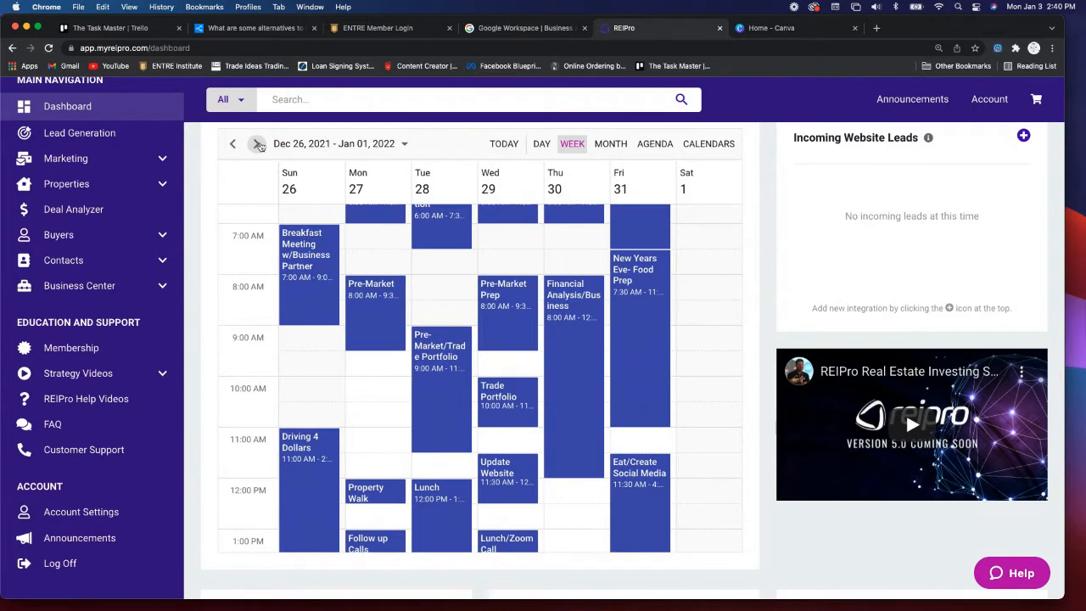
{"action": "left_click", "coordinate": [258, 145]}
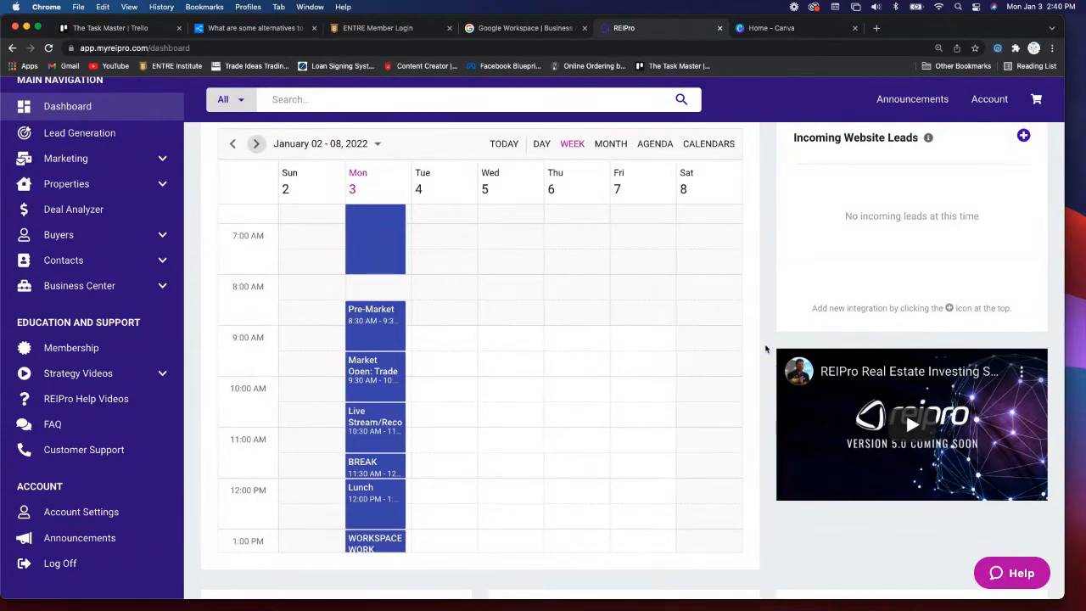
{"action": "scroll", "coordinate": [765, 349], "scroll_direction": "down", "scroll_amount": 3}
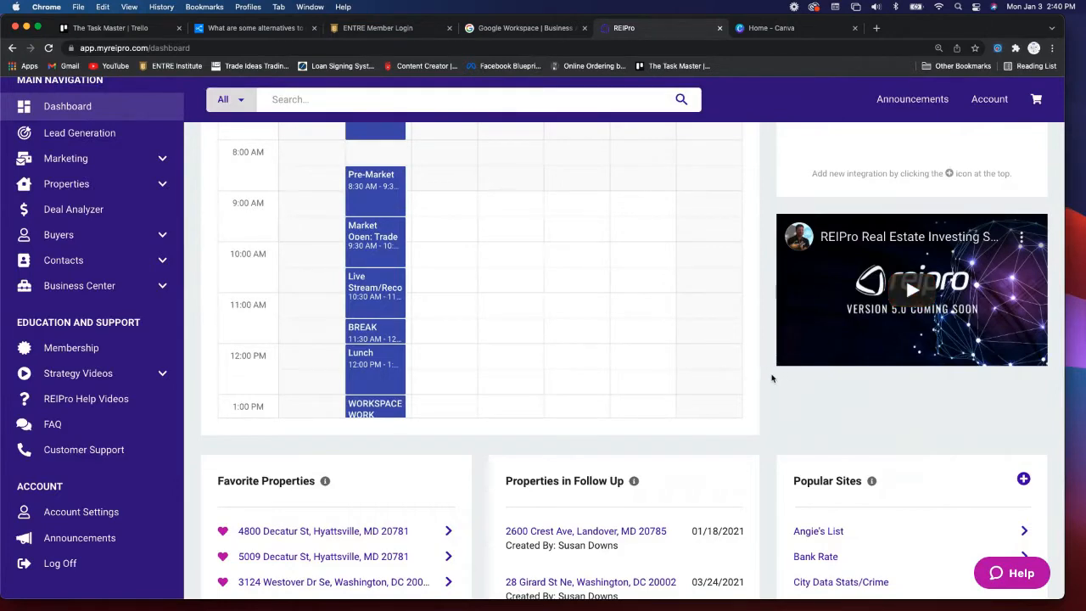
{"action": "scroll", "coordinate": [773, 378], "scroll_direction": "down", "scroll_amount": 1}
{"action": "scroll", "coordinate": [772, 378], "scroll_direction": "down", "scroll_amount": 2}
{"action": "scroll", "coordinate": [772, 379], "scroll_direction": "down", "scroll_amount": 1}
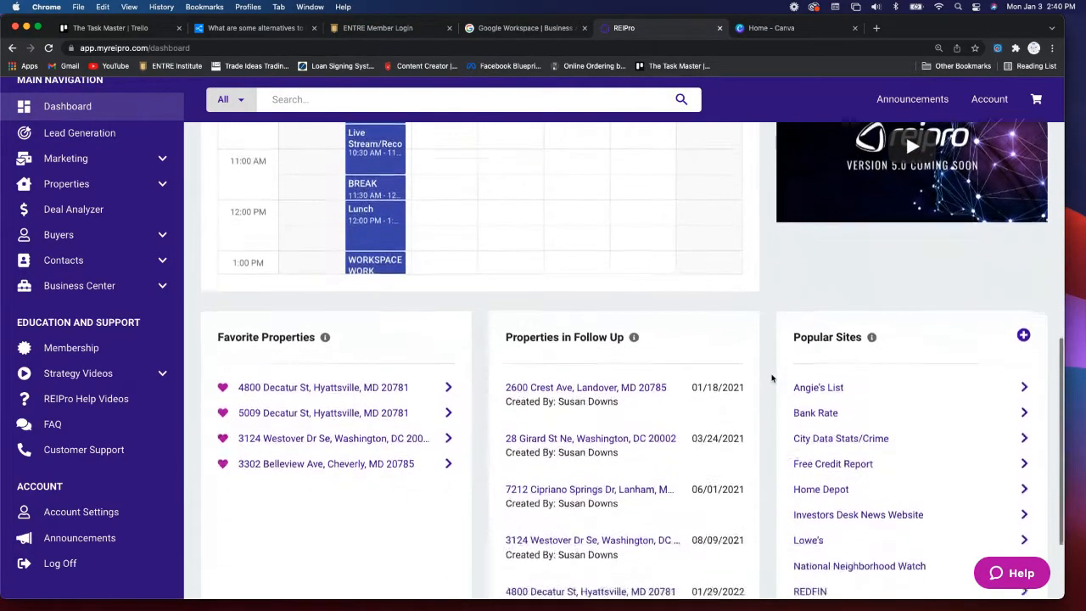
{"action": "scroll", "coordinate": [772, 378], "scroll_direction": "down", "scroll_amount": 2}
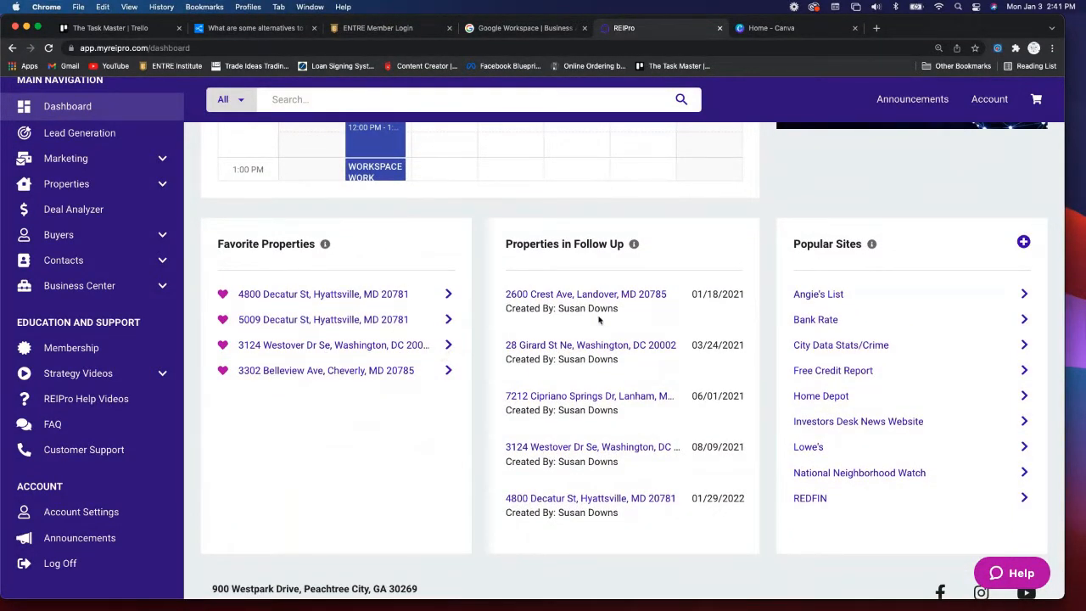
{"action": "scroll", "coordinate": [598, 320], "scroll_direction": "down", "scroll_amount": 1}
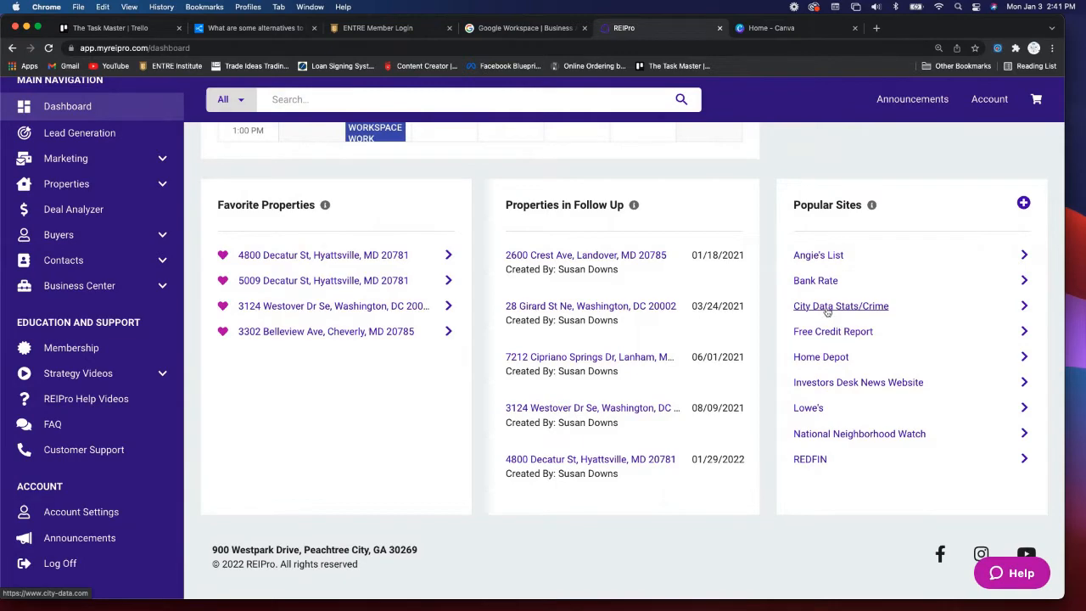
{"action": "left_click", "coordinate": [828, 307]}
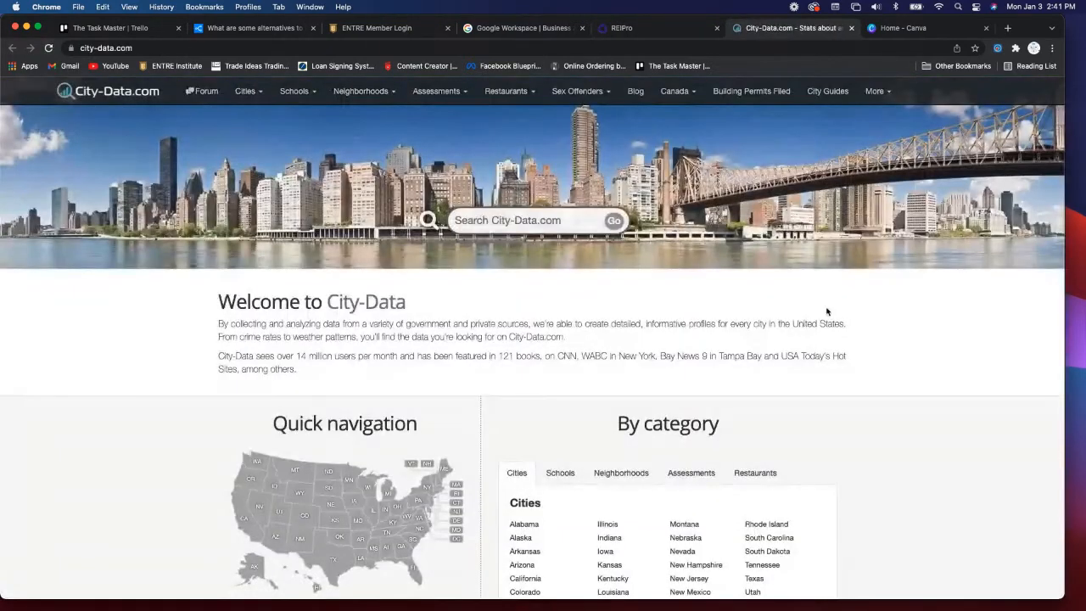
- Scroll City-Data.com down to the interactive data map, then return to the REIPro tab
{"action": "scroll", "coordinate": [920, 420], "scroll_direction": "down", "scroll_amount": 3}
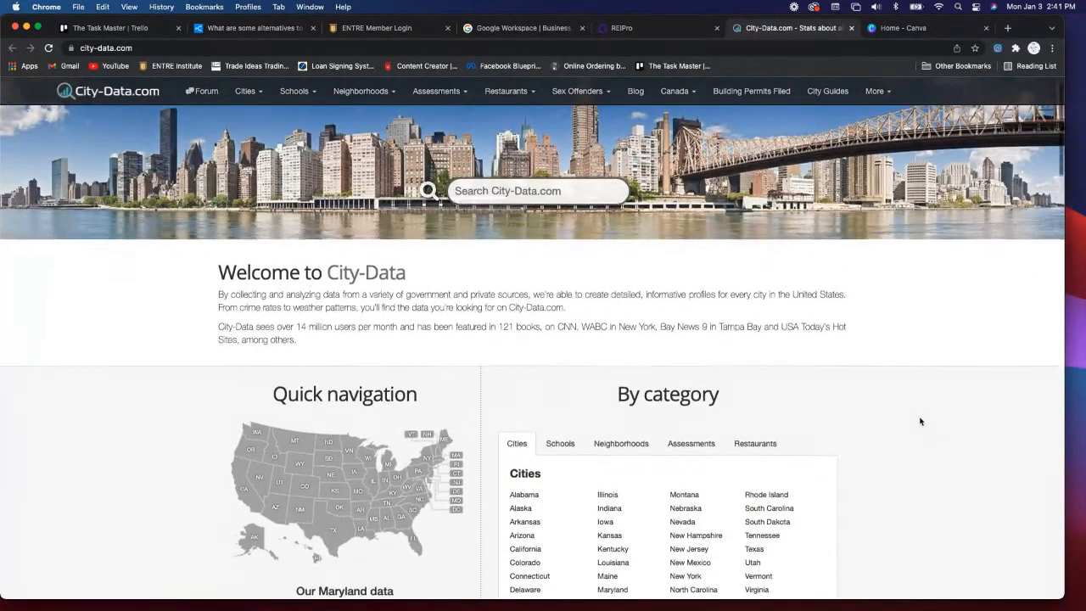
{"action": "scroll", "coordinate": [920, 421], "scroll_direction": "up", "scroll_amount": 2}
{"action": "scroll", "coordinate": [920, 421], "scroll_direction": "down", "scroll_amount": 3}
{"action": "scroll", "coordinate": [920, 421], "scroll_direction": "down", "scroll_amount": 7}
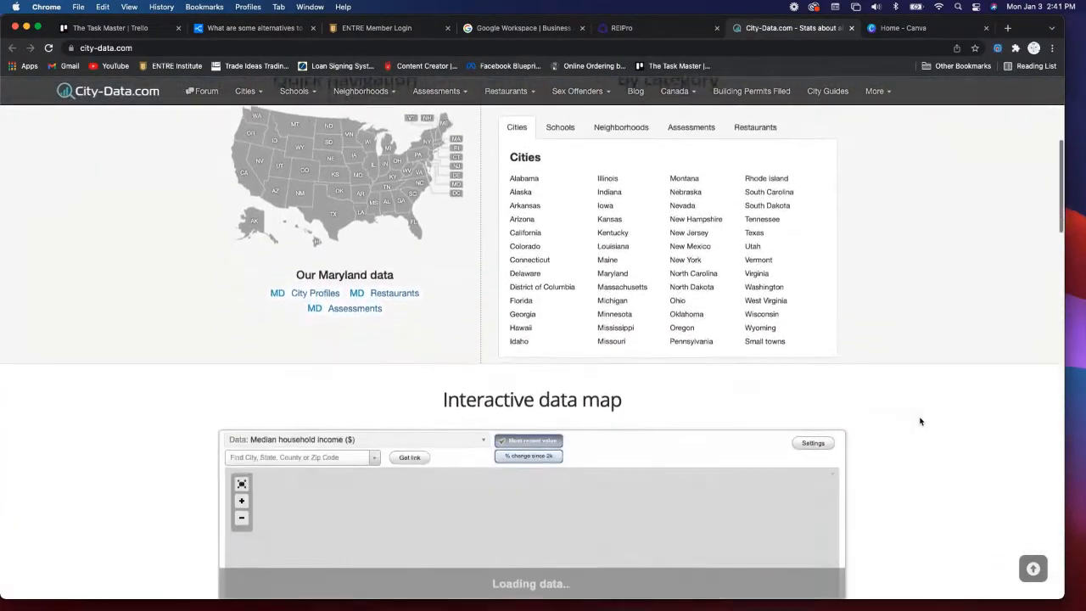
{"action": "scroll", "coordinate": [925, 426], "scroll_direction": "down", "scroll_amount": 1}
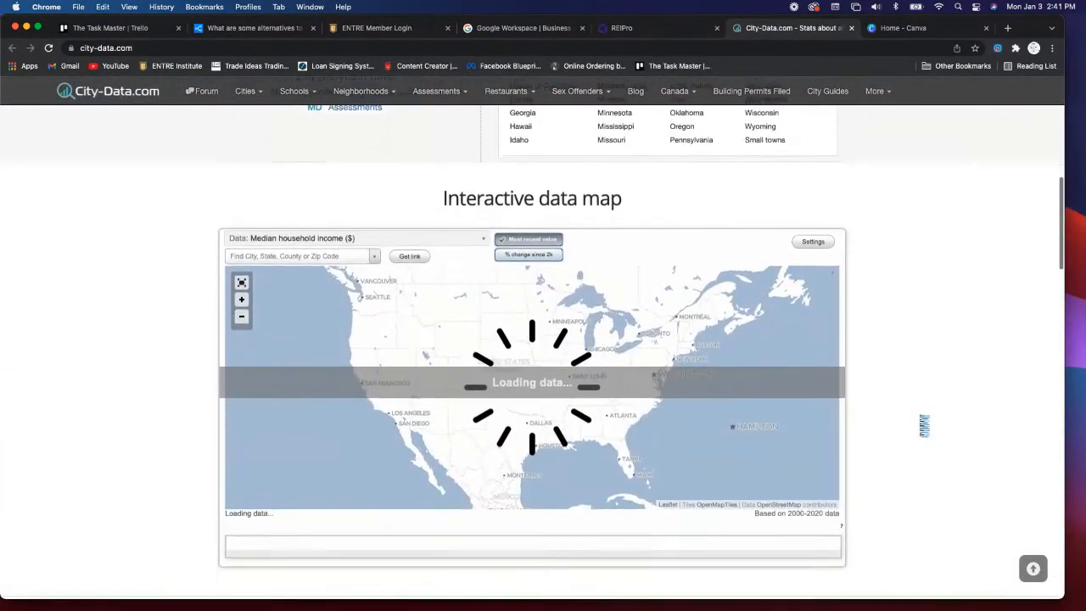
{"action": "scroll", "coordinate": [921, 421], "scroll_direction": "down", "scroll_amount": 2}
{"action": "scroll", "coordinate": [920, 421], "scroll_direction": "up", "scroll_amount": 15}
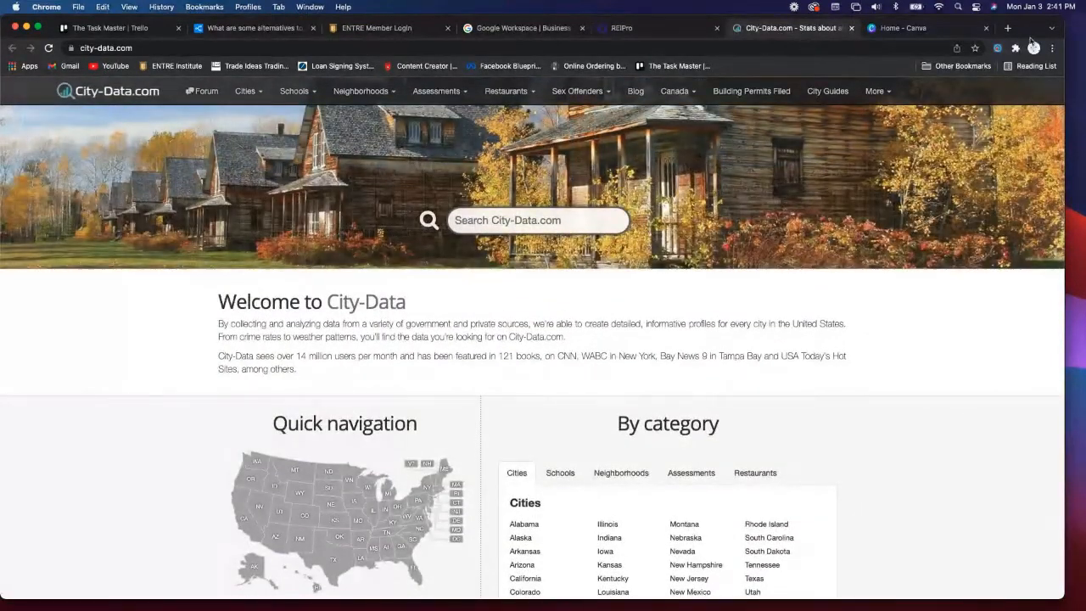
{"action": "left_click", "coordinate": [692, 32]}
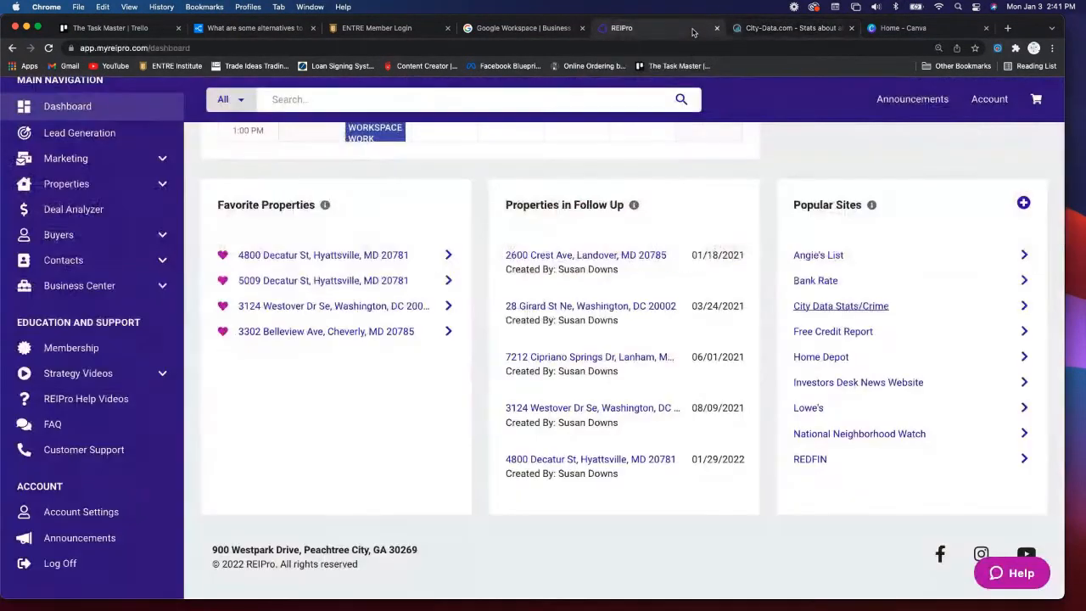
- Close the City-Data tab and show Riverdale, MD dashboard stats (11 sales, $360K median)
{"action": "left_click", "coordinate": [852, 29]}
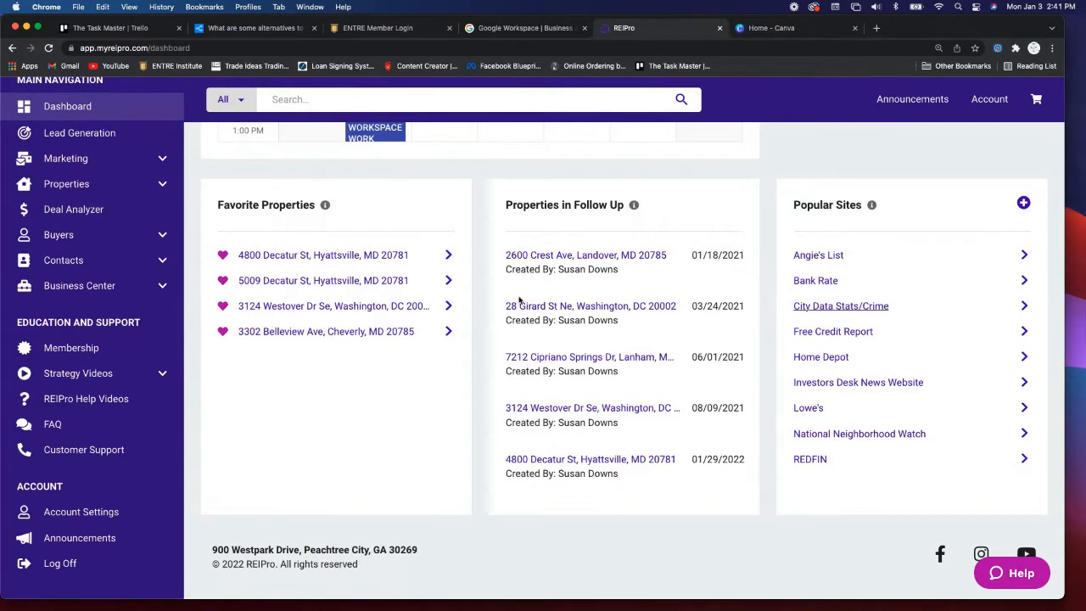
{"action": "scroll", "coordinate": [491, 305], "scroll_direction": "up", "scroll_amount": 10}
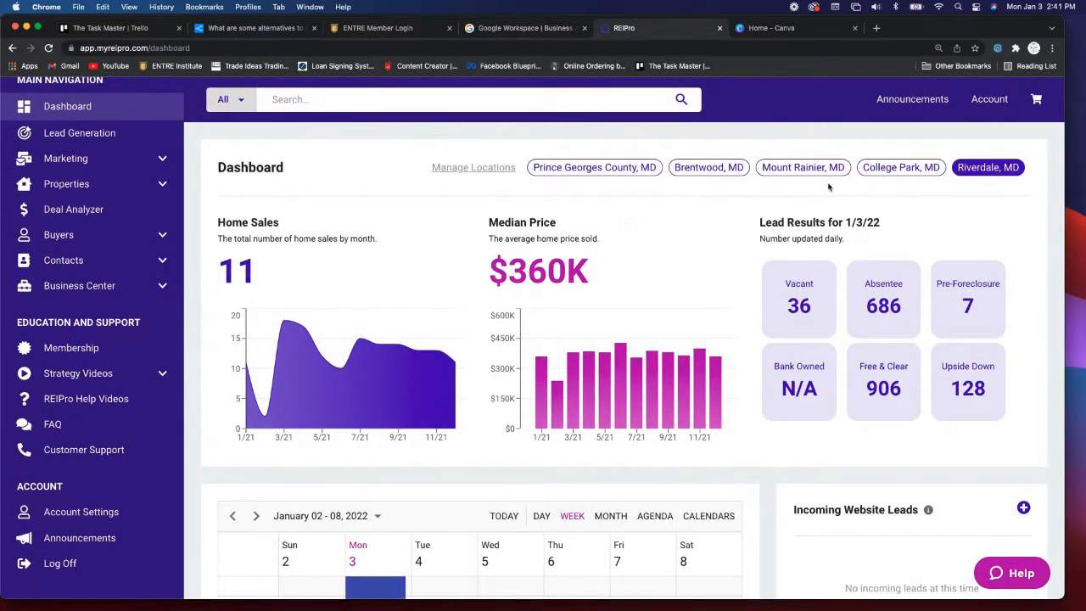
{"action": "left_click", "coordinate": [987, 169]}
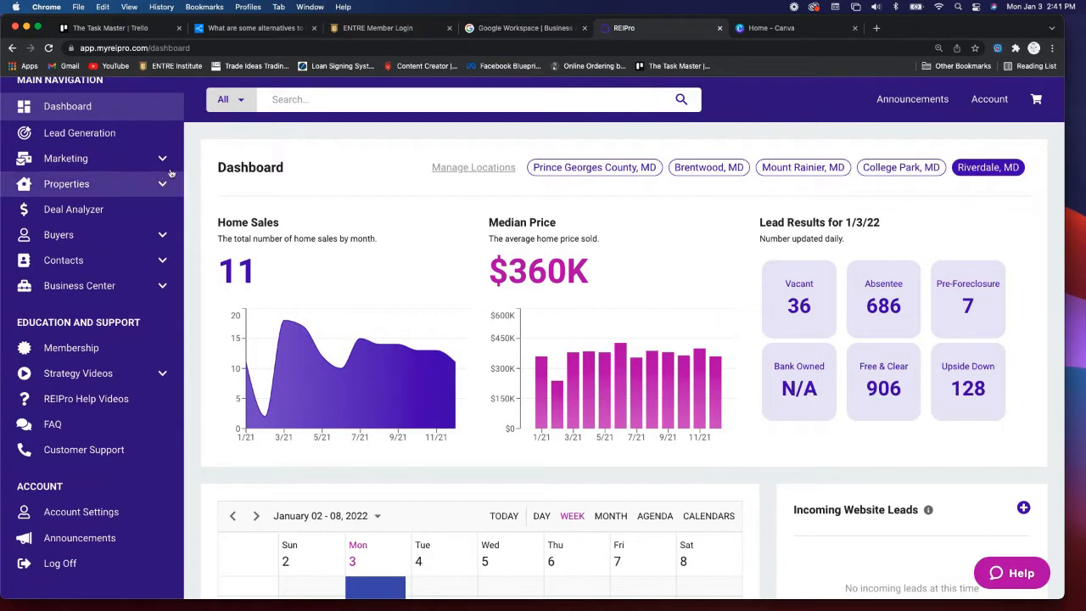
- Run a Lead Generation vacant search for Riverdale, MD, returning 29 leads on the map
{"action": "left_click", "coordinate": [83, 135]}
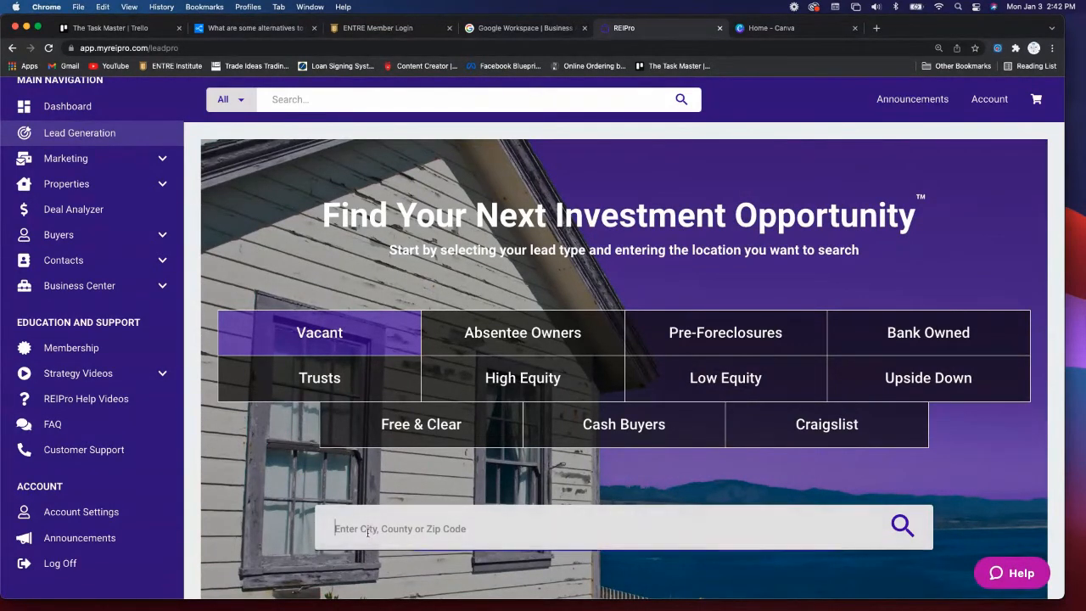
{"action": "type", "text": "river"}
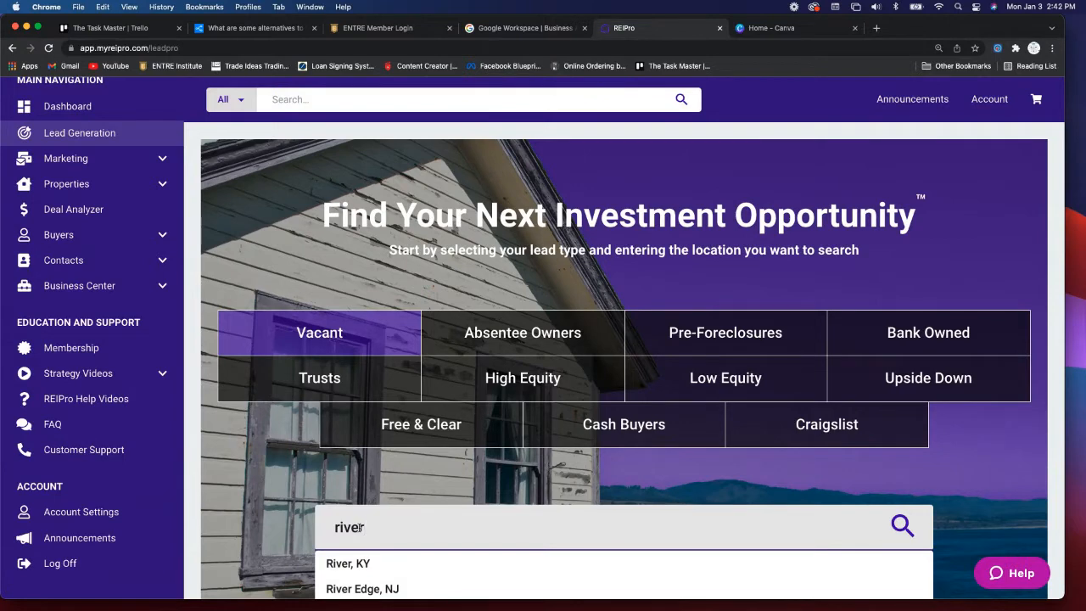
{"action": "type", "text": "da"}
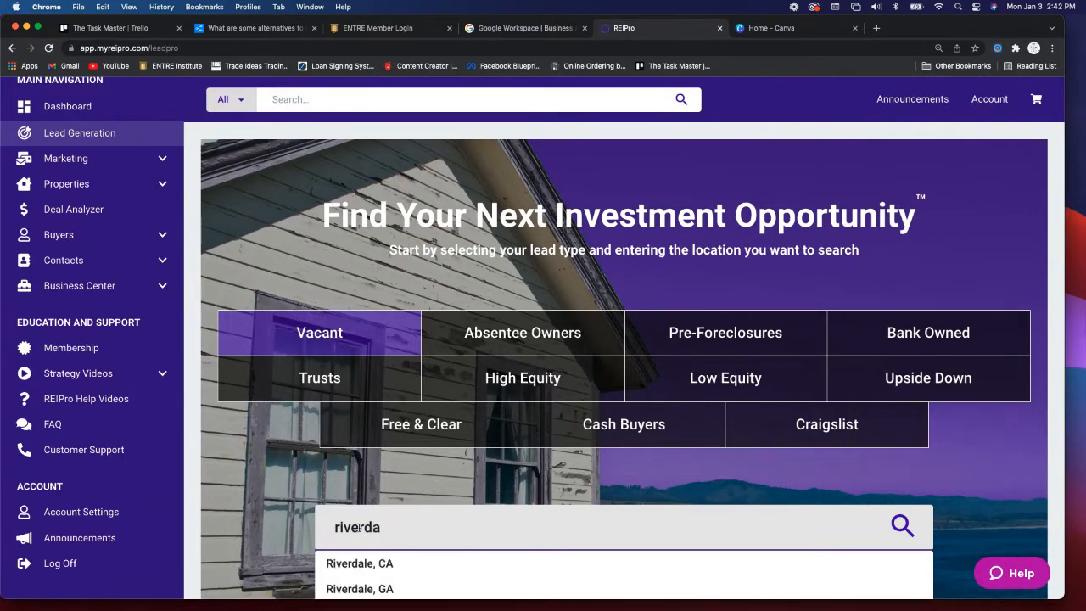
{"action": "scroll", "coordinate": [360, 527], "scroll_direction": "down", "scroll_amount": 2}
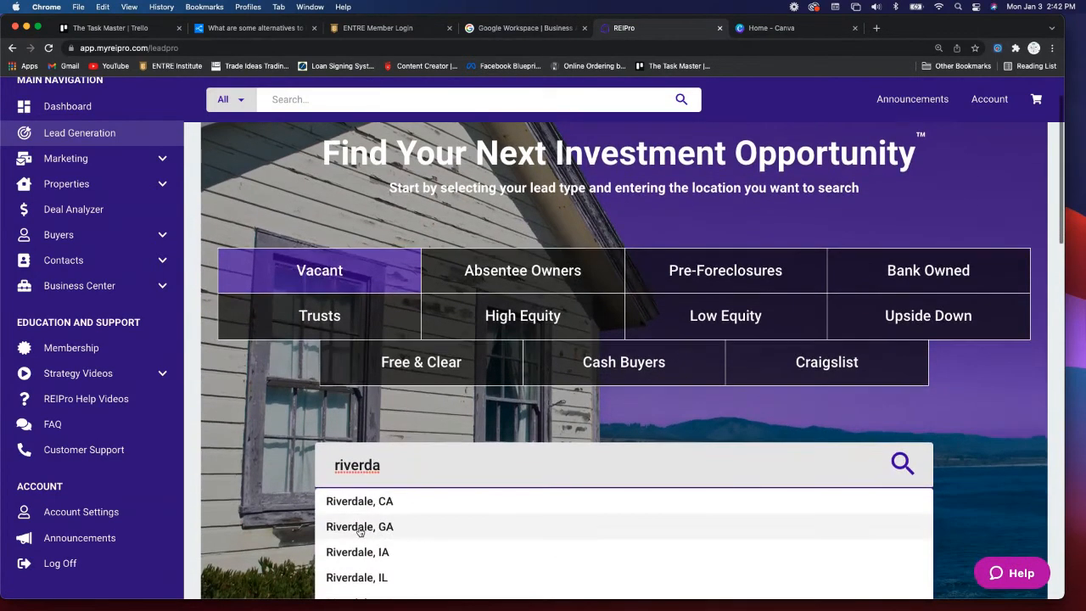
{"action": "scroll", "coordinate": [408, 582], "scroll_direction": "down", "scroll_amount": 2}
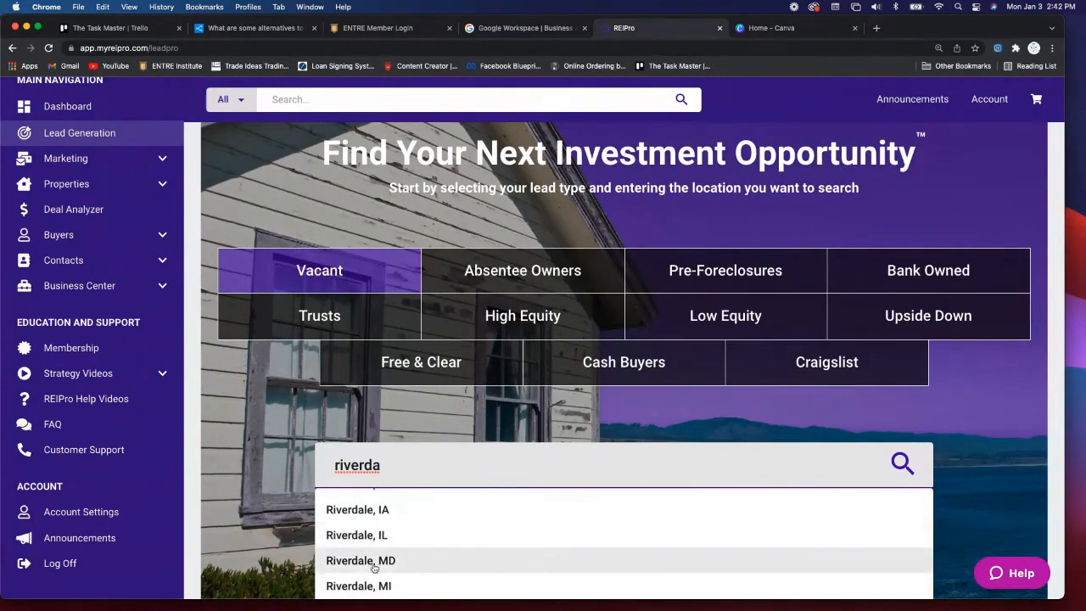
{"action": "left_click", "coordinate": [374, 561]}
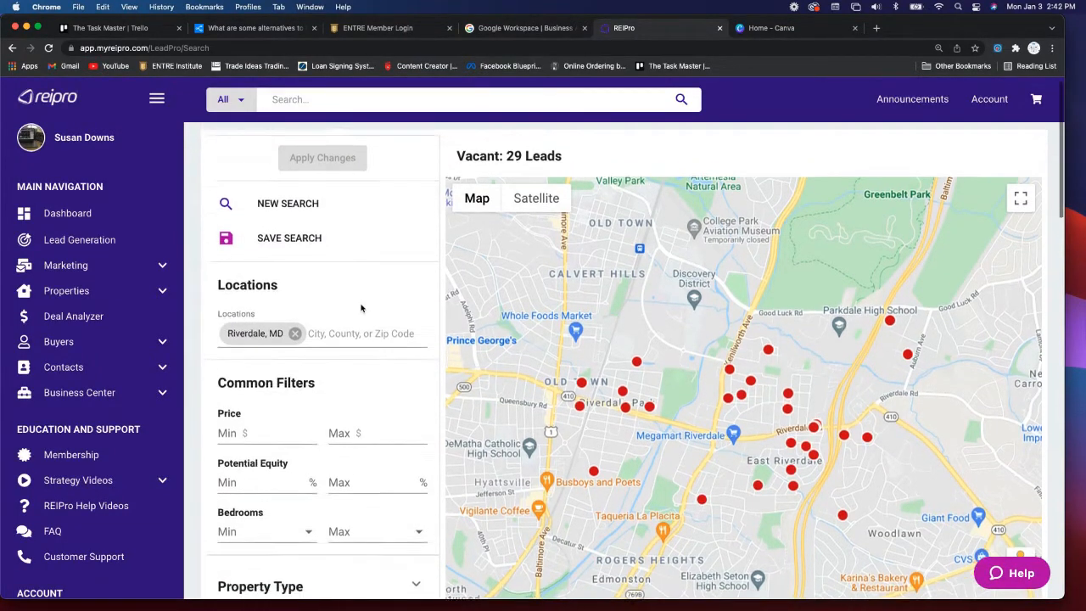
{"action": "scroll", "coordinate": [356, 307], "scroll_direction": "down", "scroll_amount": 2}
{"action": "scroll", "coordinate": [361, 307], "scroll_direction": "down", "scroll_amount": 1}
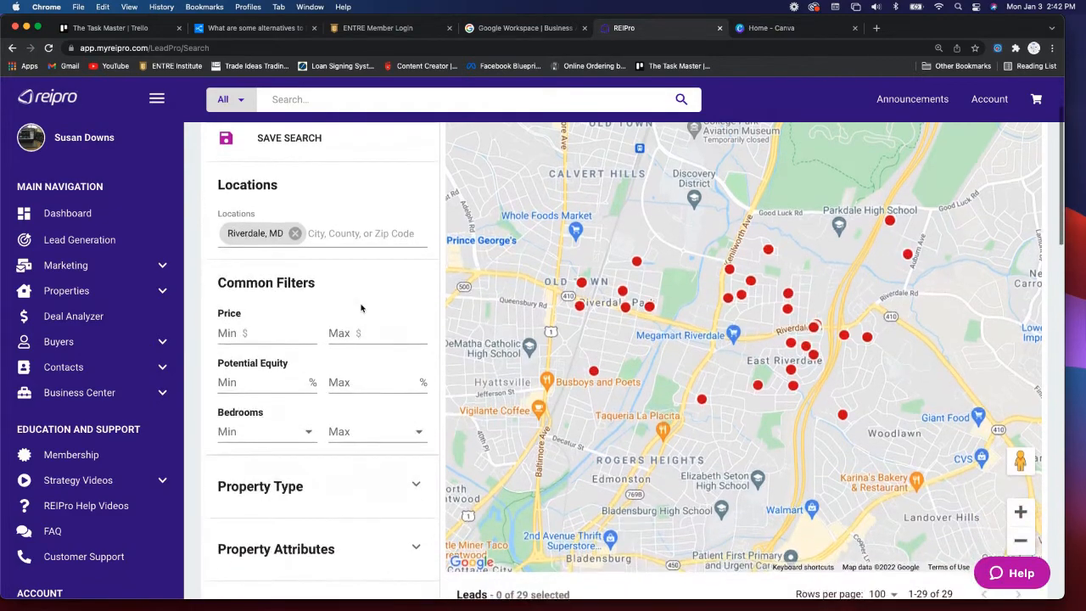
{"action": "scroll", "coordinate": [360, 307], "scroll_direction": "down", "scroll_amount": 2}
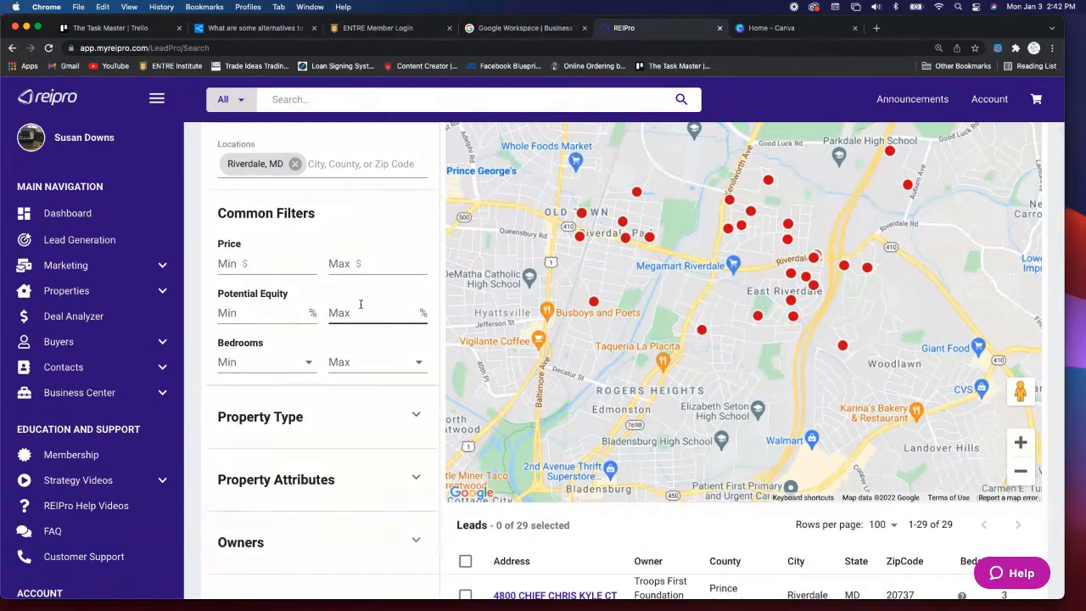
{"action": "scroll", "coordinate": [361, 305], "scroll_direction": "down", "scroll_amount": 1}
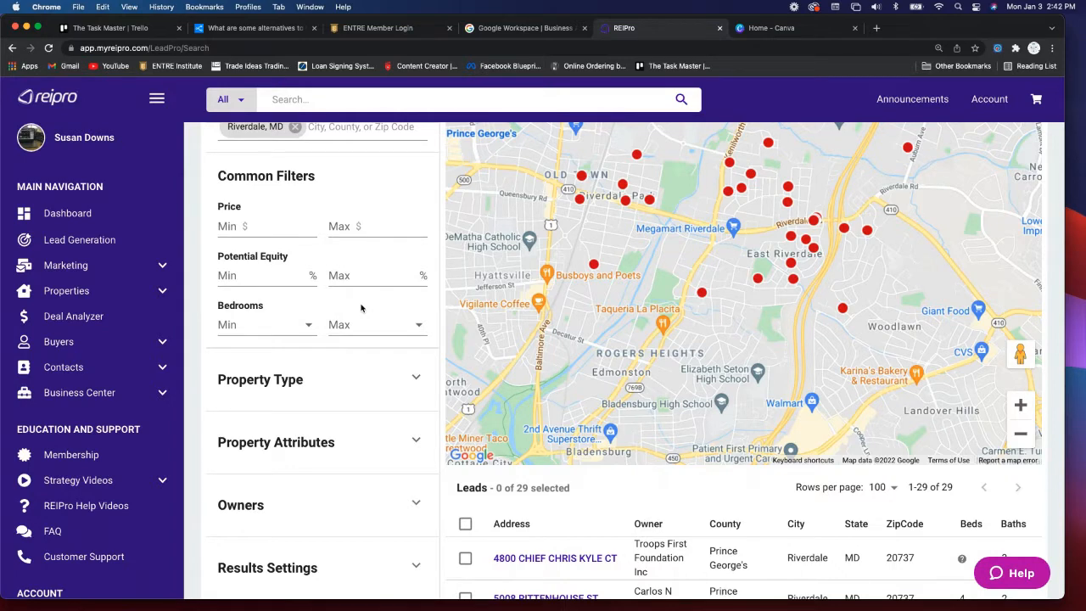
{"action": "scroll", "coordinate": [361, 308], "scroll_direction": "down", "scroll_amount": 2}
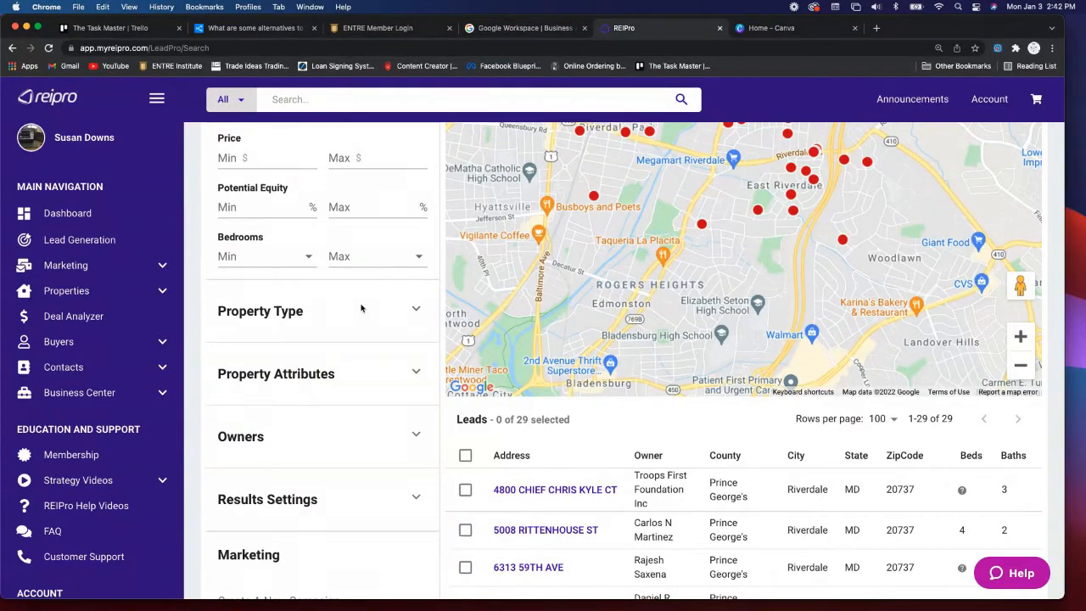
{"action": "scroll", "coordinate": [361, 308], "scroll_direction": "down", "scroll_amount": 1}
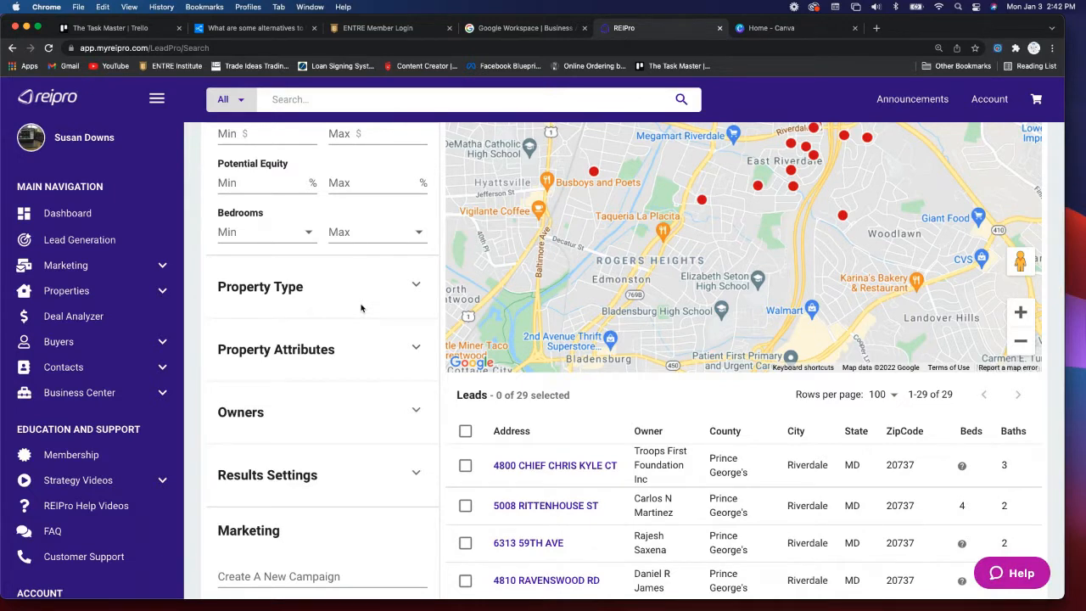
- Expand Residential property types and uncheck Apartment, Co-op and Mobile/Manufactured
{"action": "left_click", "coordinate": [417, 286]}
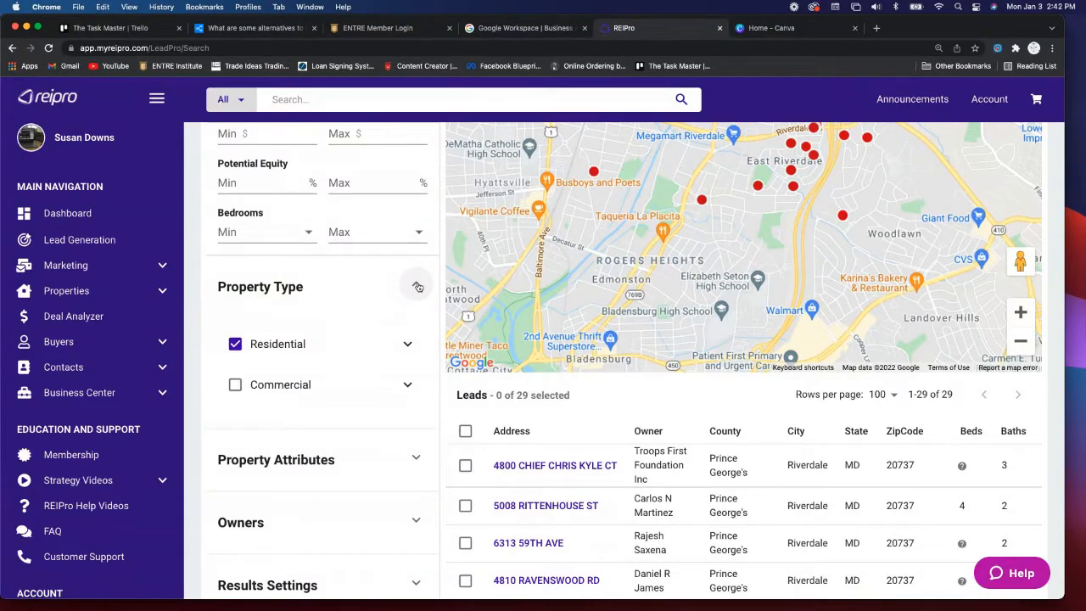
{"action": "left_click", "coordinate": [407, 346]}
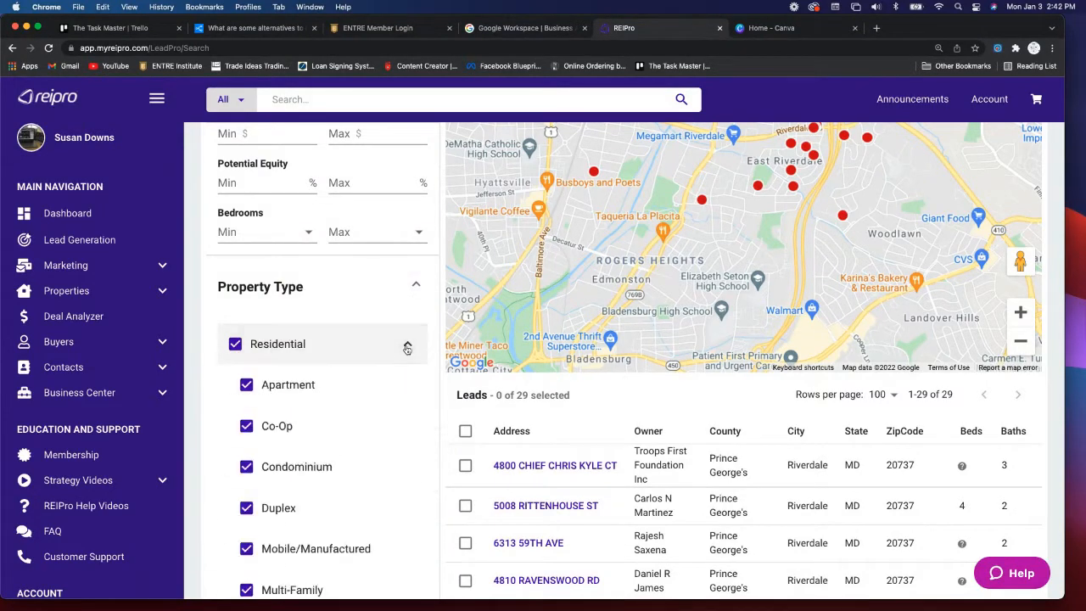
{"action": "scroll", "coordinate": [391, 368], "scroll_direction": "down", "scroll_amount": 3}
{"action": "scroll", "coordinate": [393, 369], "scroll_direction": "down", "scroll_amount": 1}
{"action": "scroll", "coordinate": [393, 369], "scroll_direction": "down", "scroll_amount": 1}
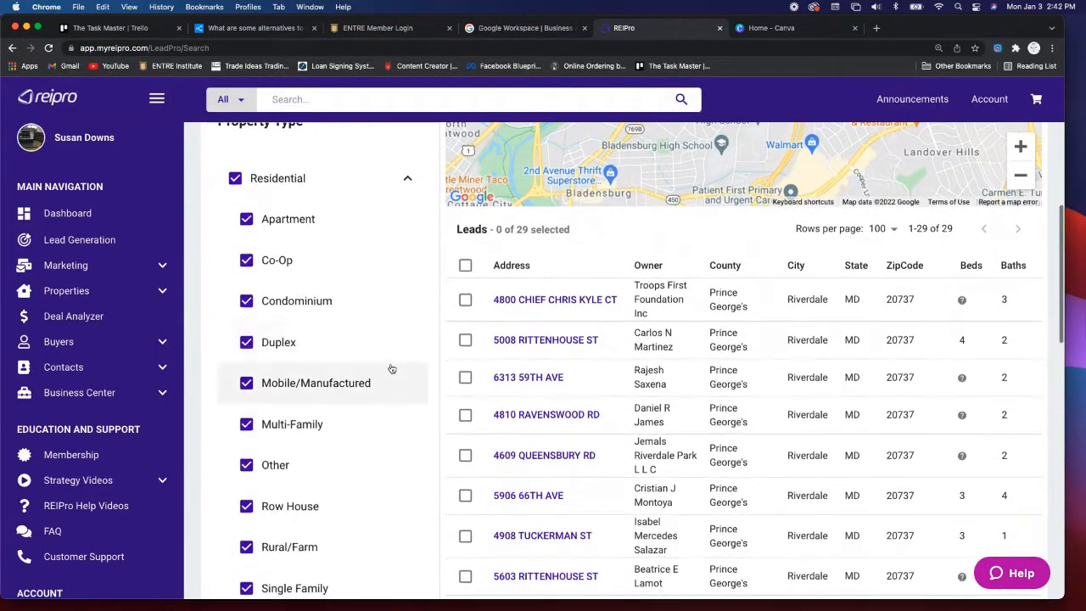
{"action": "left_click", "coordinate": [246, 221]}
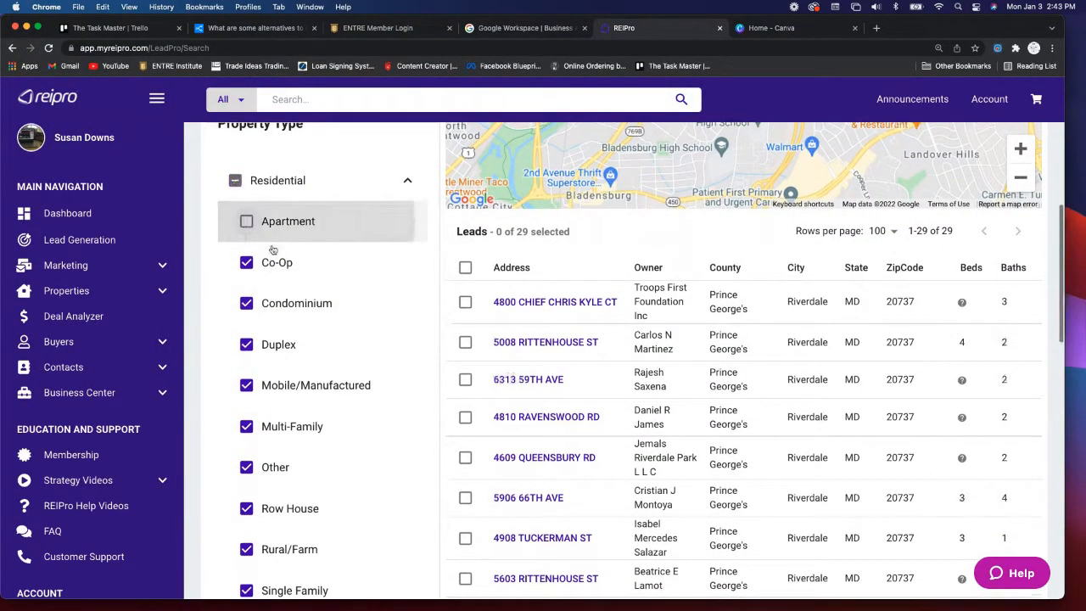
{"action": "left_click", "coordinate": [297, 265]}
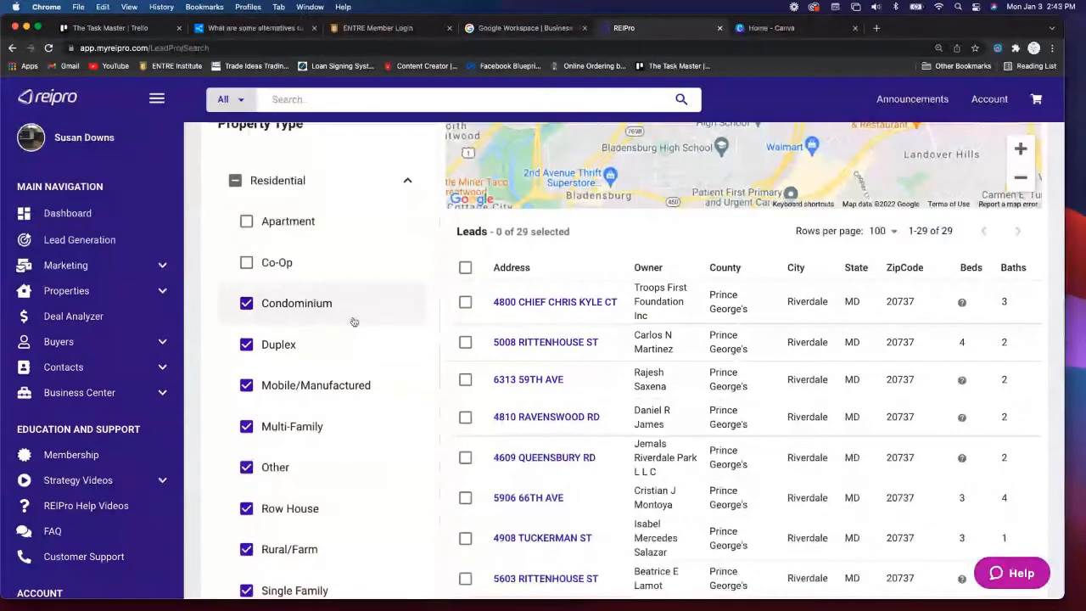
{"action": "scroll", "coordinate": [354, 322], "scroll_direction": "down", "scroll_amount": 2}
{"action": "left_click", "coordinate": [341, 348]}
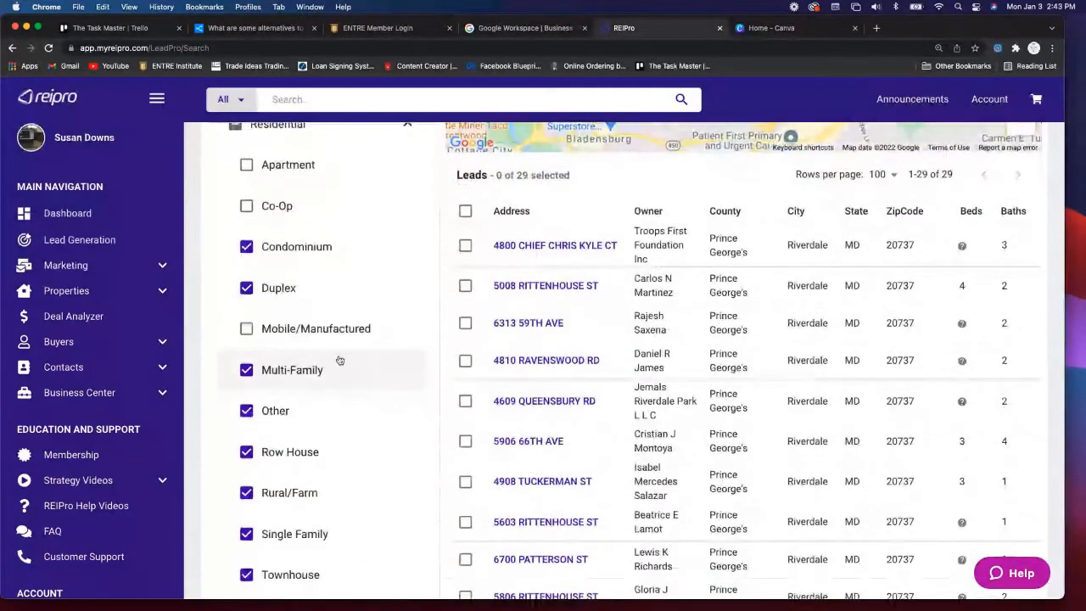
- Uncheck Other, Rural/Farm, Vacant Land and Vacation/Timeshare property types as well
{"action": "scroll", "coordinate": [339, 361], "scroll_direction": "down", "scroll_amount": 3}
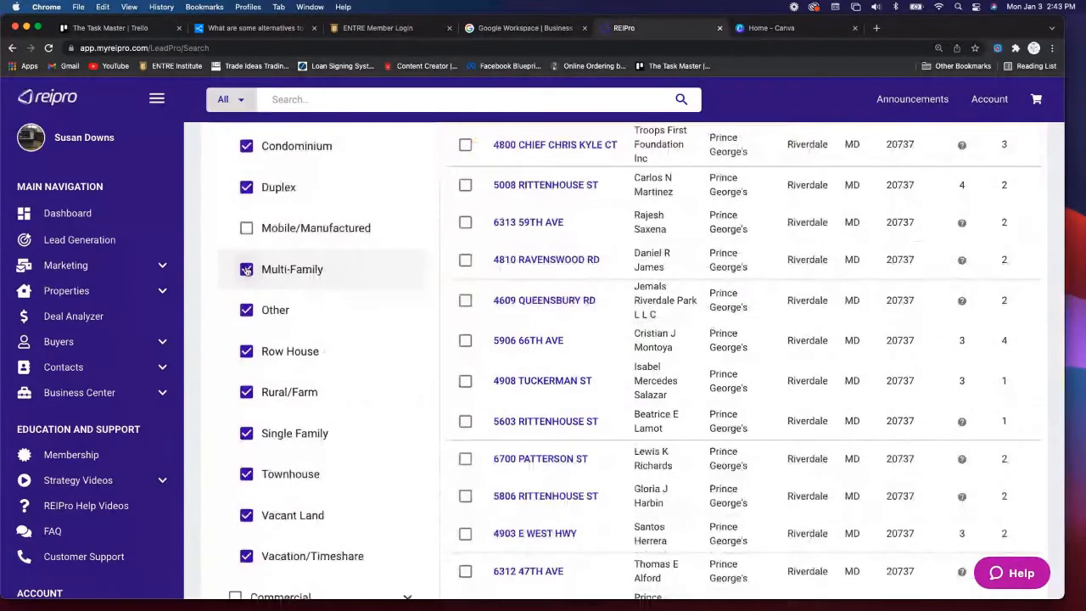
{"action": "left_click", "coordinate": [246, 310]}
{"action": "scroll", "coordinate": [338, 345], "scroll_direction": "down", "scroll_amount": 2}
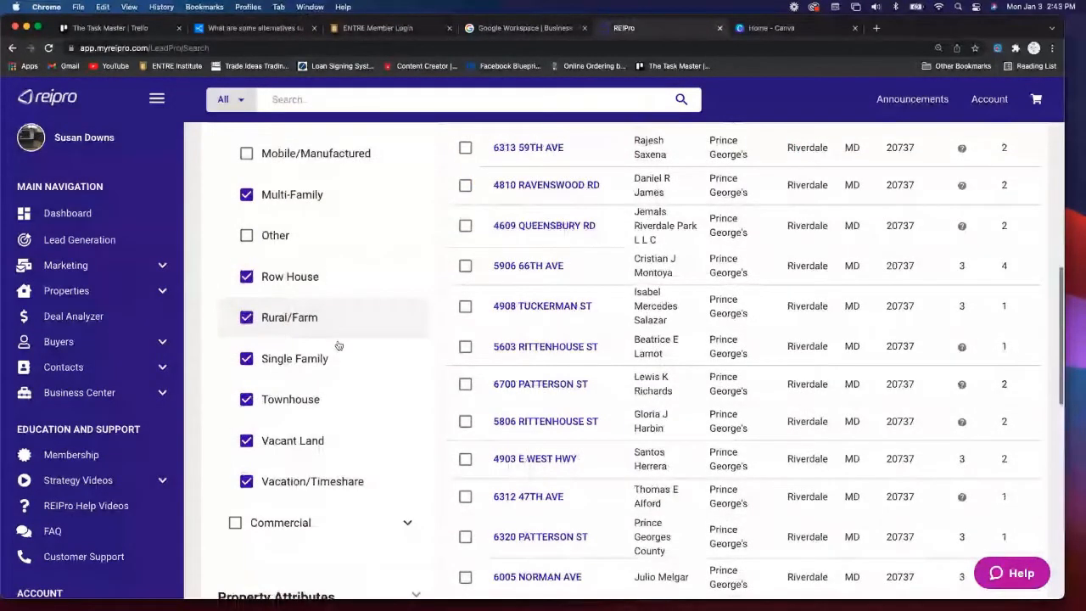
{"action": "left_click", "coordinate": [367, 335]}
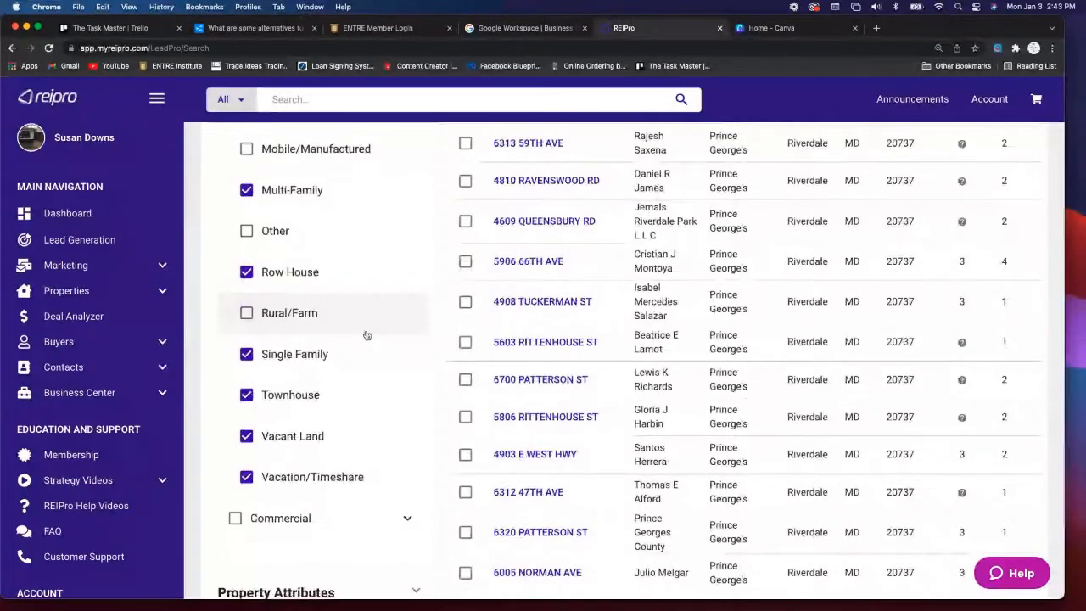
{"action": "scroll", "coordinate": [366, 336], "scroll_direction": "down", "scroll_amount": 2}
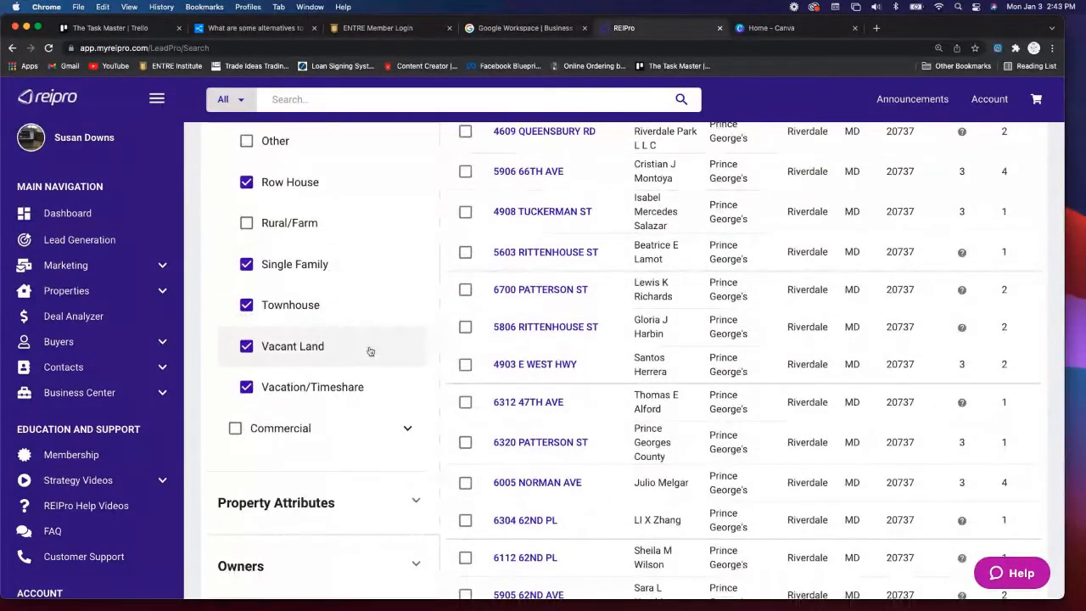
{"action": "left_click", "coordinate": [344, 346]}
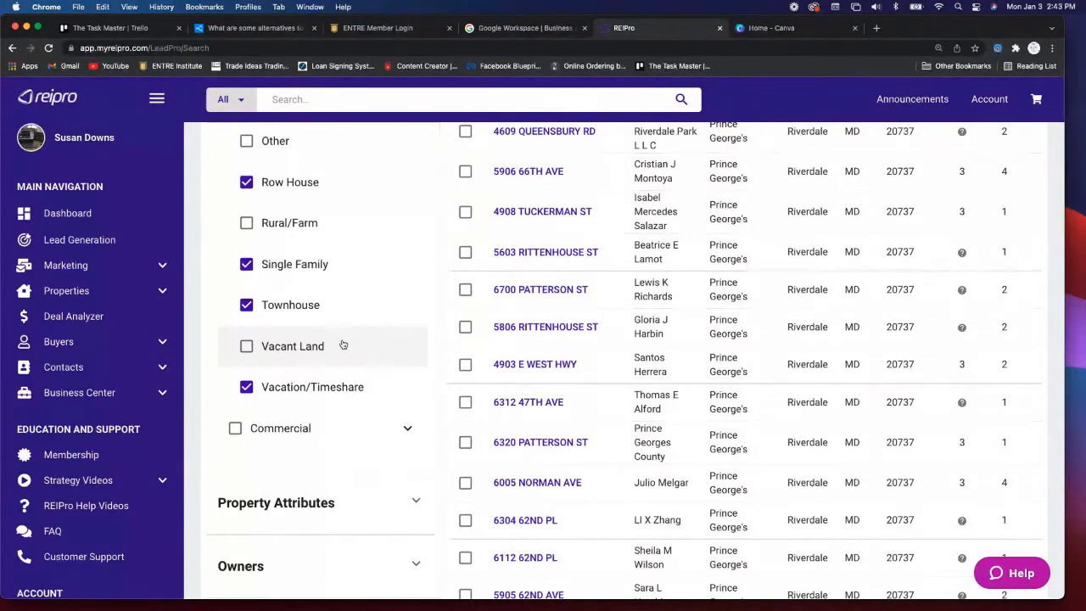
{"action": "left_click", "coordinate": [247, 388]}
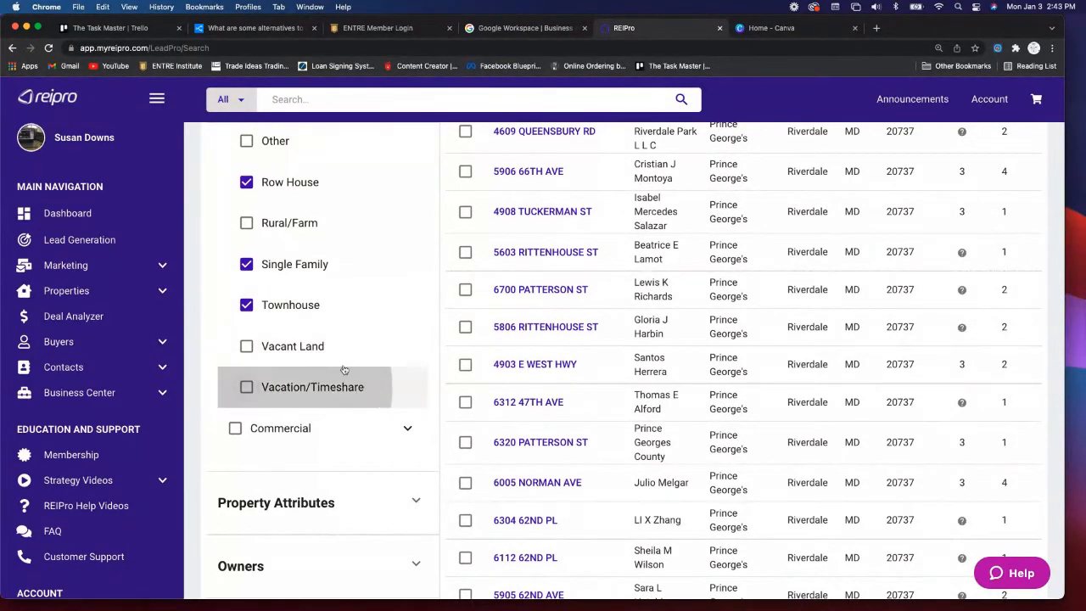
{"action": "scroll", "coordinate": [357, 365], "scroll_direction": "down", "scroll_amount": 1}
{"action": "scroll", "coordinate": [358, 367], "scroll_direction": "up", "scroll_amount": 2}
{"action": "scroll", "coordinate": [358, 366], "scroll_direction": "up", "scroll_amount": 4}
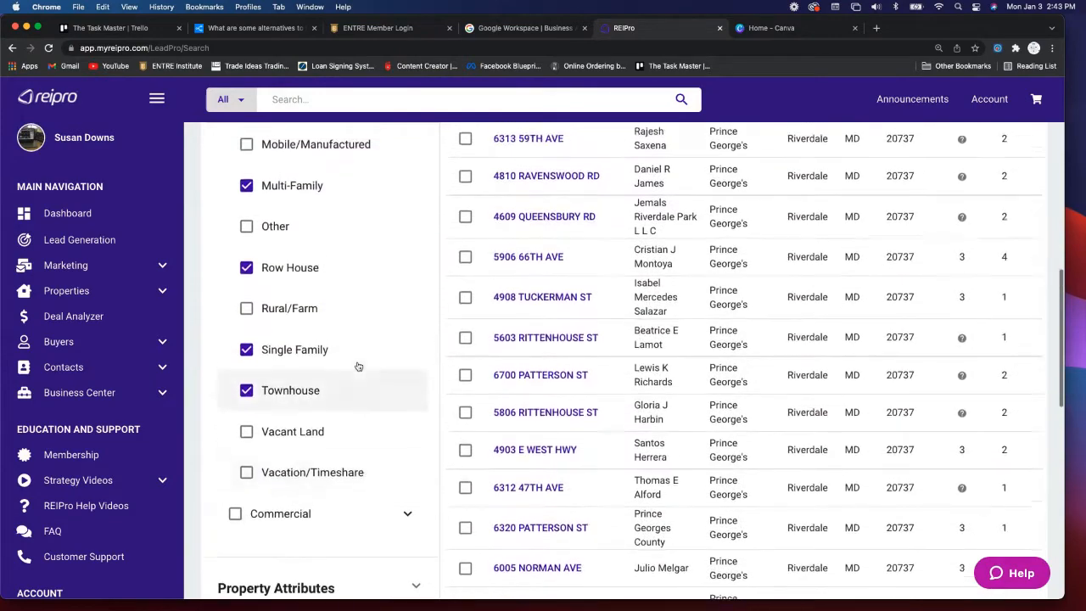
{"action": "scroll", "coordinate": [358, 367], "scroll_direction": "up", "scroll_amount": 4}
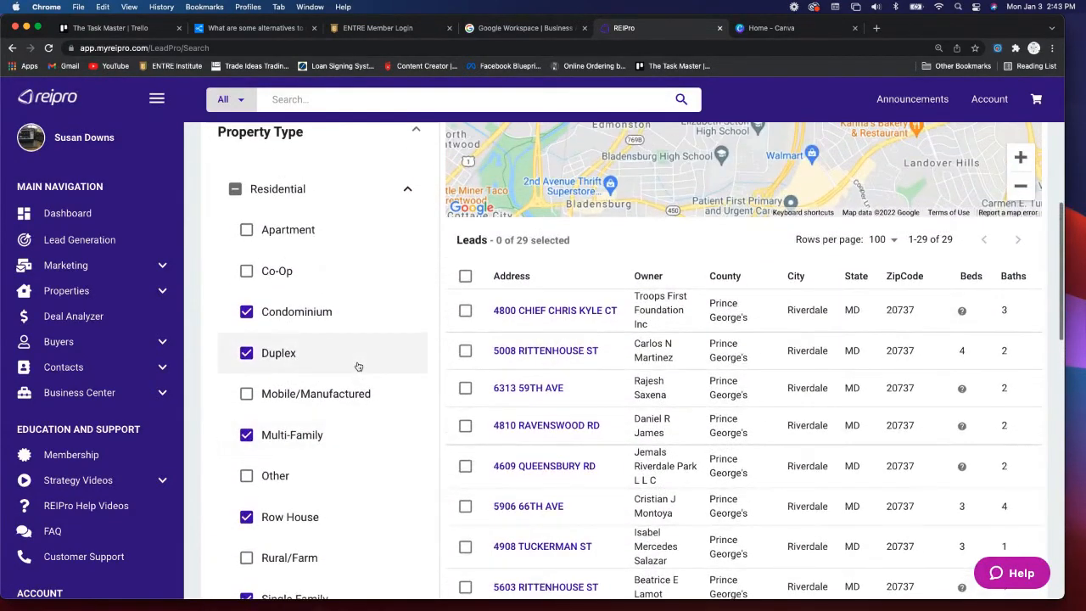
{"action": "scroll", "coordinate": [390, 422], "scroll_direction": "down", "scroll_amount": 10}
{"action": "scroll", "coordinate": [395, 417], "scroll_direction": "down", "scroll_amount": 2}
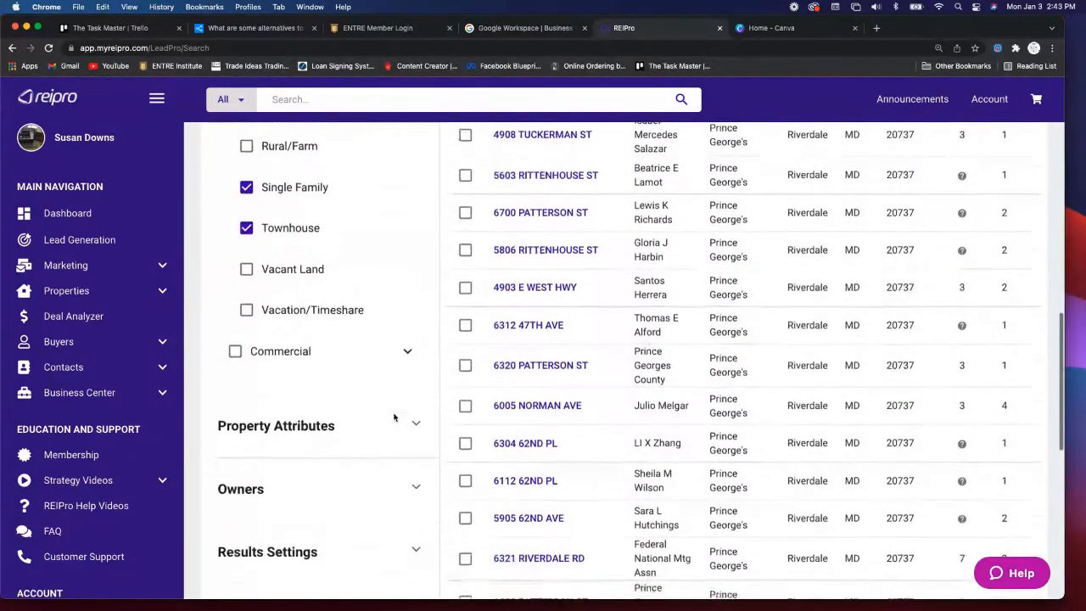
- Expand Property Attributes and Owners filters and exclude Company owner types
{"action": "left_click", "coordinate": [417, 396]}
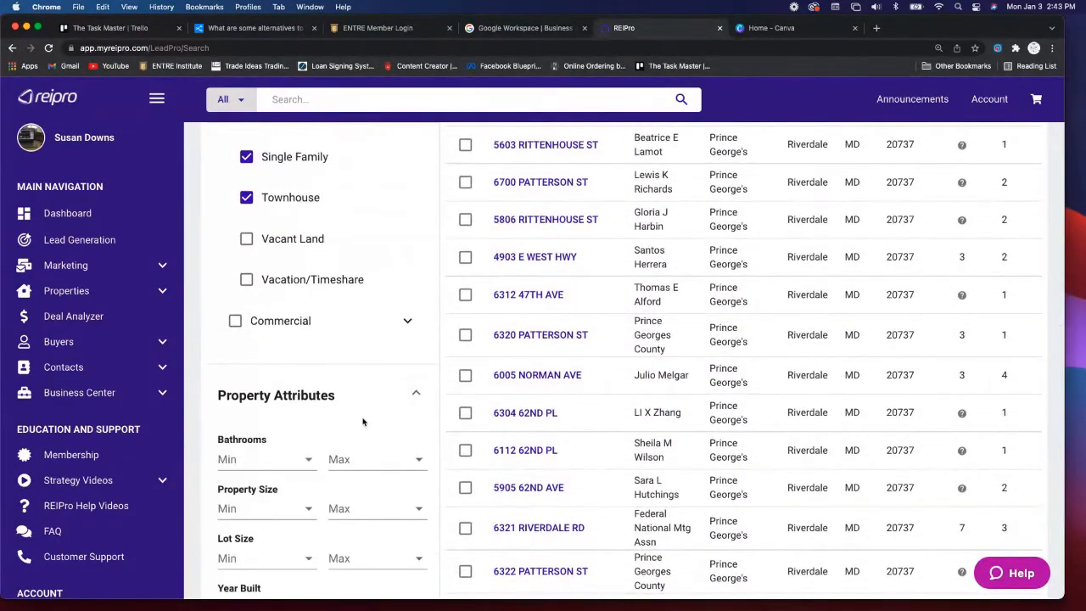
{"action": "scroll", "coordinate": [363, 422], "scroll_direction": "down", "scroll_amount": 3}
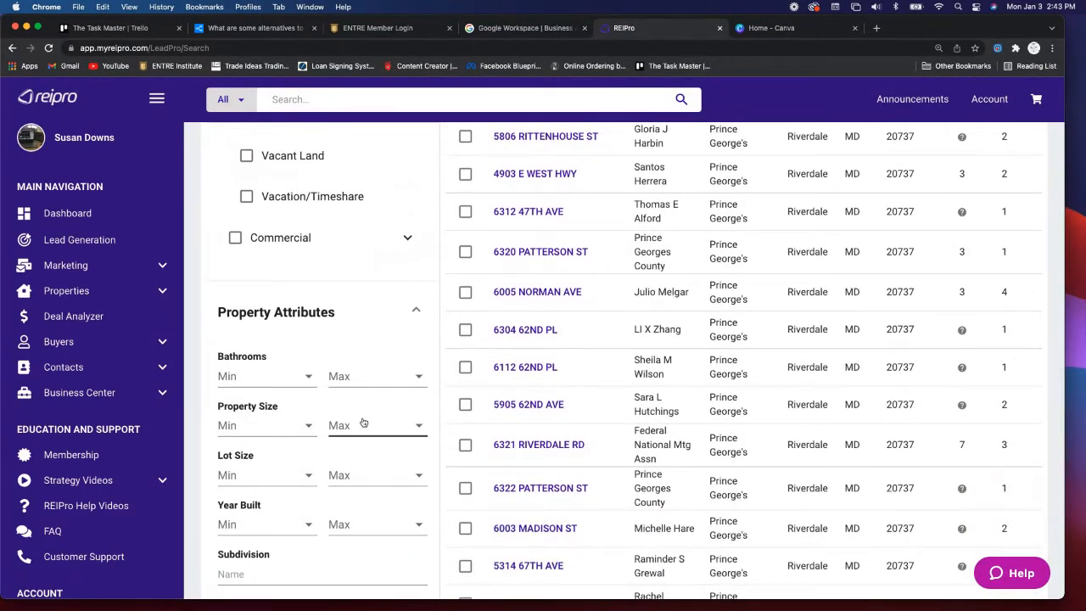
{"action": "scroll", "coordinate": [362, 422], "scroll_direction": "down", "scroll_amount": 2}
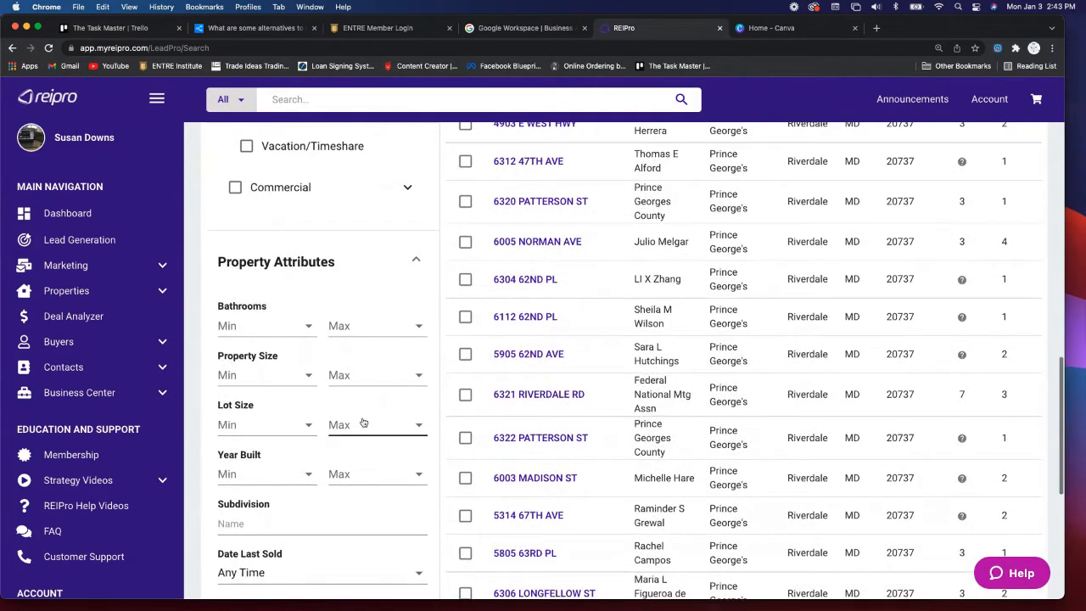
{"action": "scroll", "coordinate": [363, 422], "scroll_direction": "down", "scroll_amount": 2}
{"action": "scroll", "coordinate": [362, 422], "scroll_direction": "down", "scroll_amount": 2}
{"action": "scroll", "coordinate": [363, 422], "scroll_direction": "down", "scroll_amount": 2}
{"action": "scroll", "coordinate": [363, 422], "scroll_direction": "down", "scroll_amount": 1}
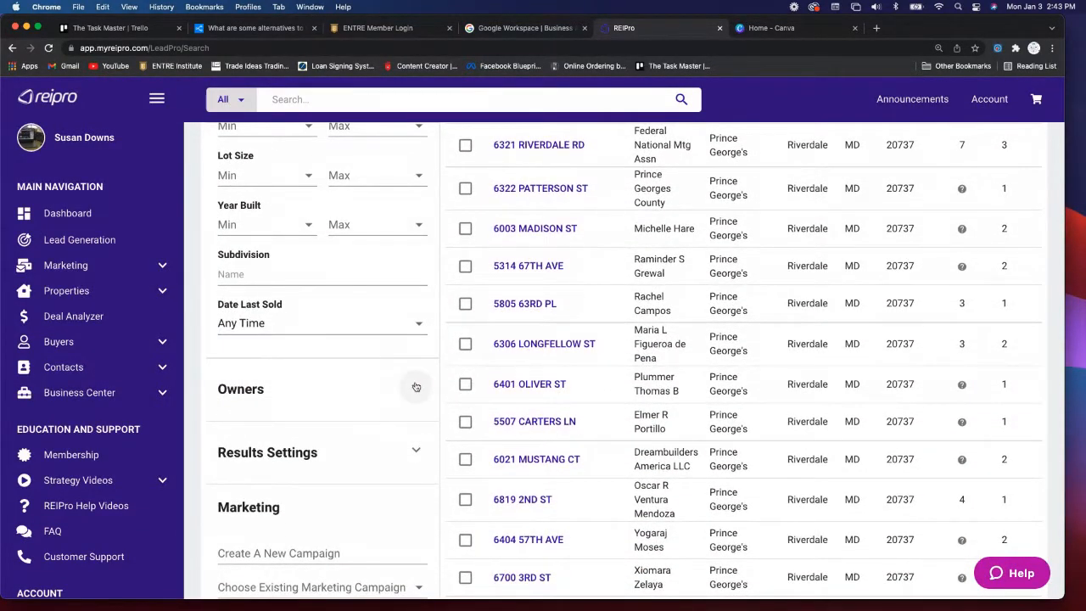
{"action": "left_click", "coordinate": [415, 389]}
{"action": "scroll", "coordinate": [355, 422], "scroll_direction": "down", "scroll_amount": 3}
{"action": "left_click", "coordinate": [226, 391]}
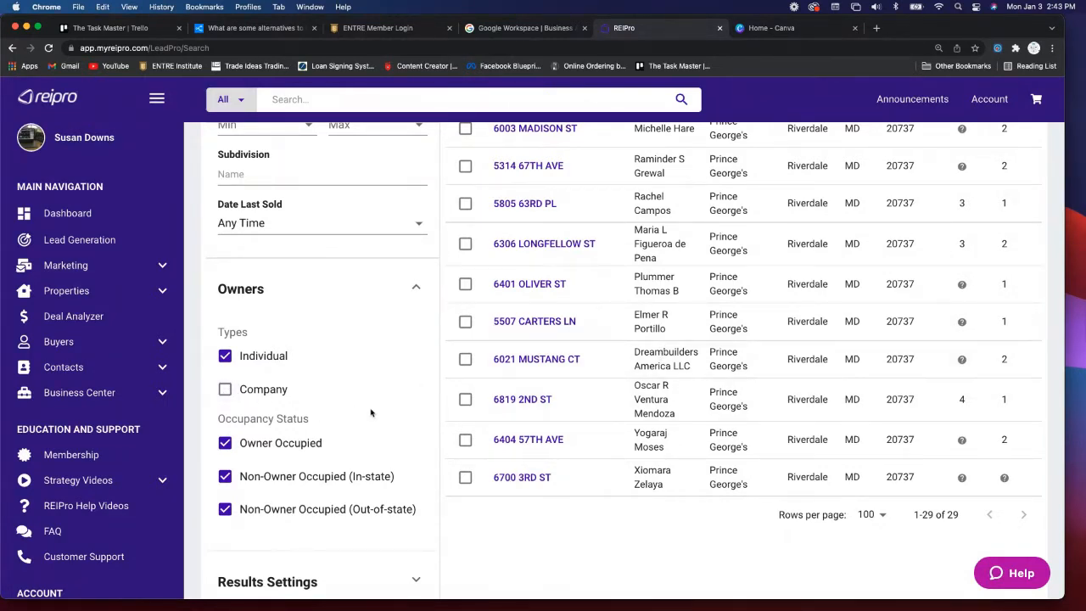
- Exclude Owner Occupied properties under Occupancy Status, keeping 29 Riverdale leads
{"action": "scroll", "coordinate": [378, 414], "scroll_direction": "down", "scroll_amount": 2}
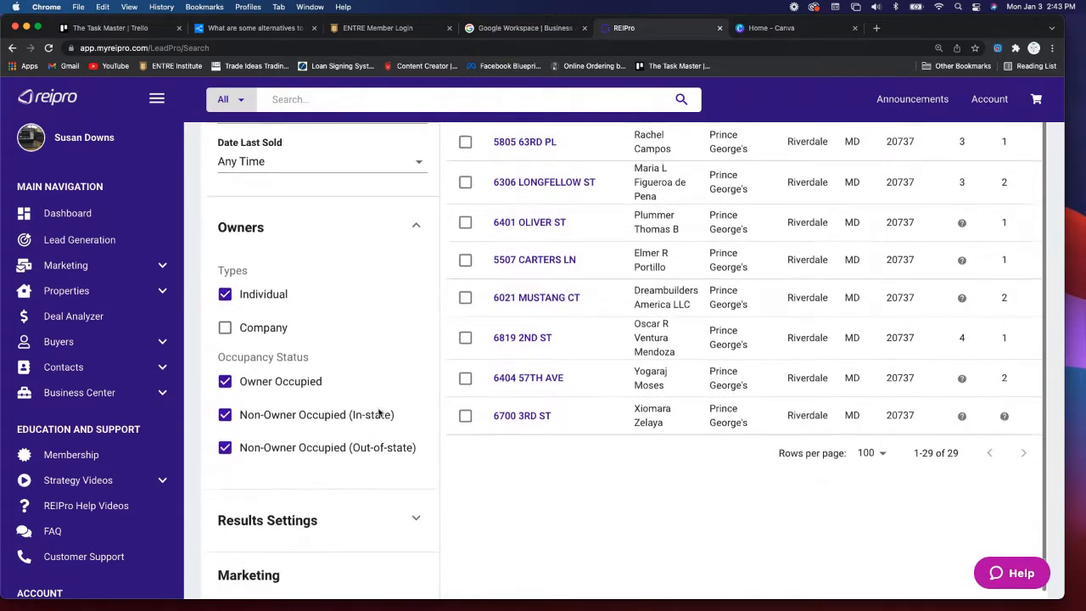
{"action": "left_click", "coordinate": [225, 378]}
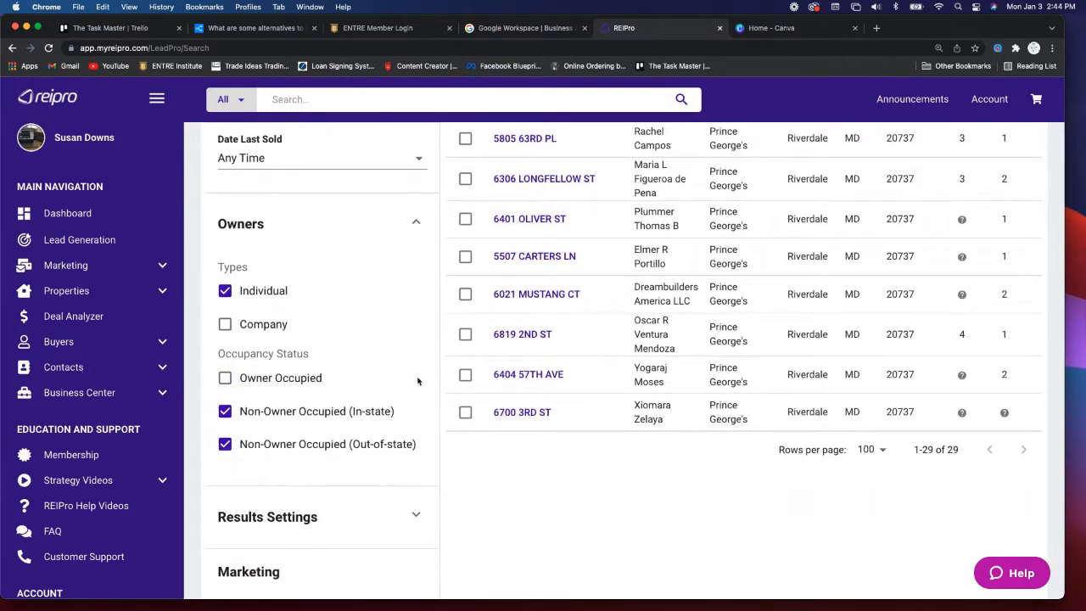
{"action": "scroll", "coordinate": [416, 387], "scroll_direction": "down", "scroll_amount": 2}
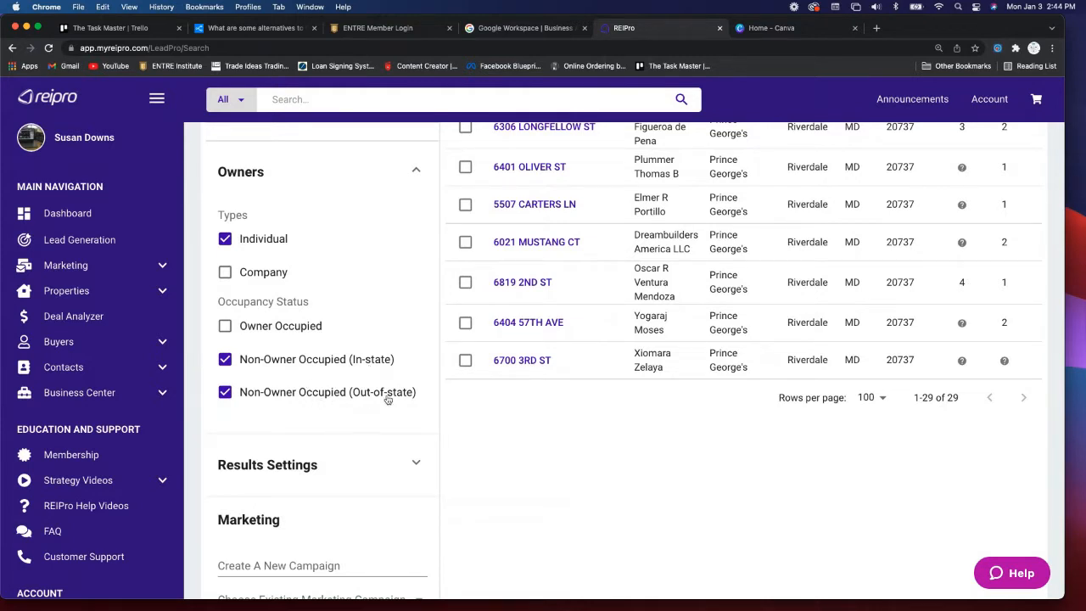
{"action": "scroll", "coordinate": [388, 400], "scroll_direction": "down", "scroll_amount": 1}
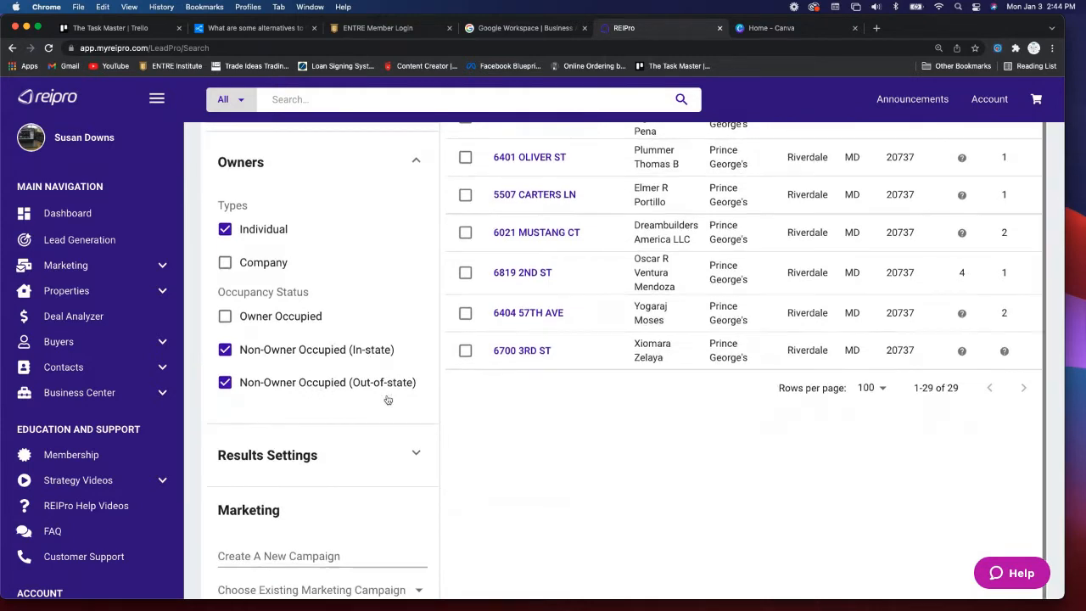
- Expand Results Settings to show New Records Only off and 100 results per page
{"action": "left_click", "coordinate": [415, 452]}
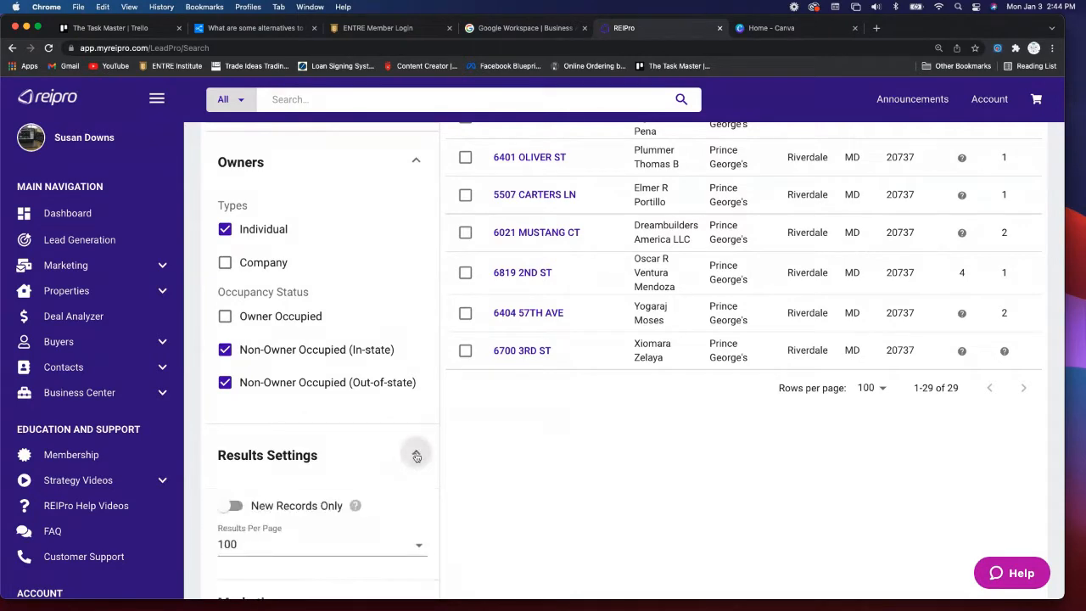
{"action": "scroll", "coordinate": [388, 470], "scroll_direction": "down", "scroll_amount": 5}
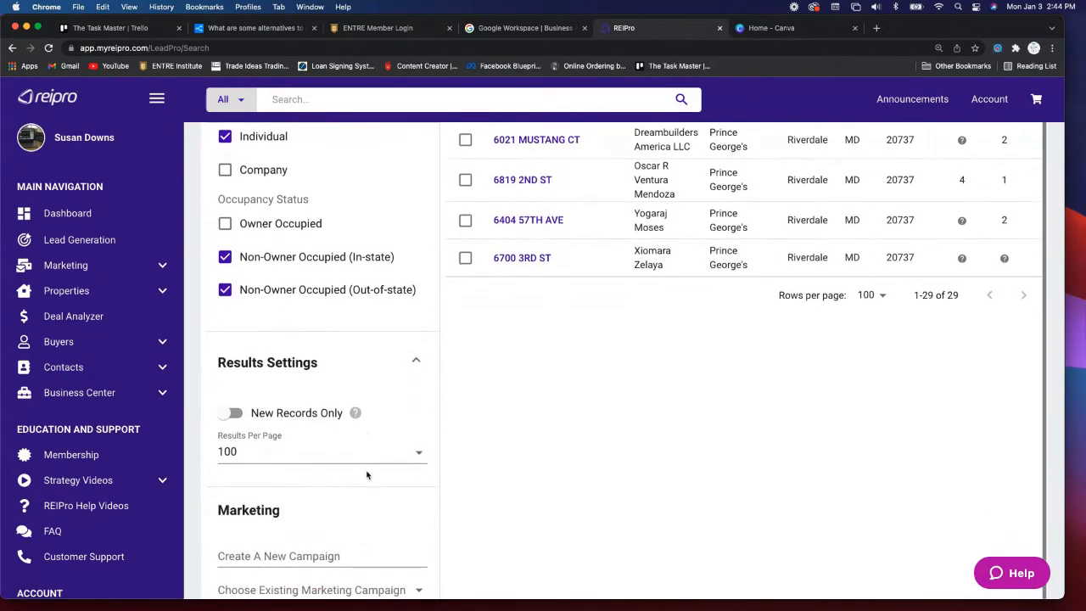
{"action": "scroll", "coordinate": [367, 473], "scroll_direction": "down", "scroll_amount": 4}
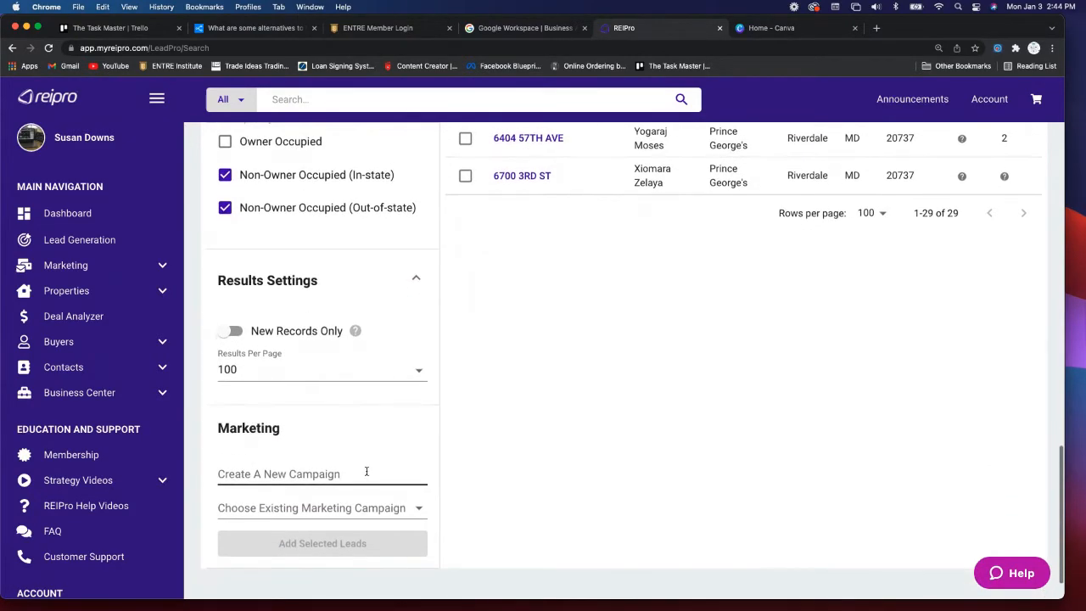
{"action": "scroll", "coordinate": [367, 472], "scroll_direction": "down", "scroll_amount": 3}
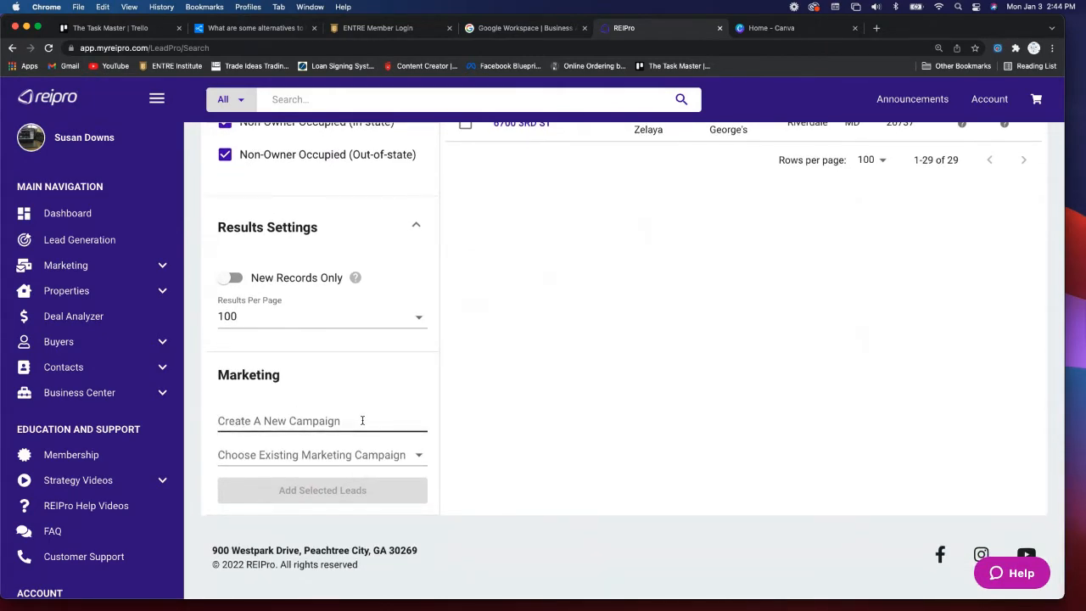
{"action": "scroll", "coordinate": [363, 422], "scroll_direction": "up", "scroll_amount": 20}
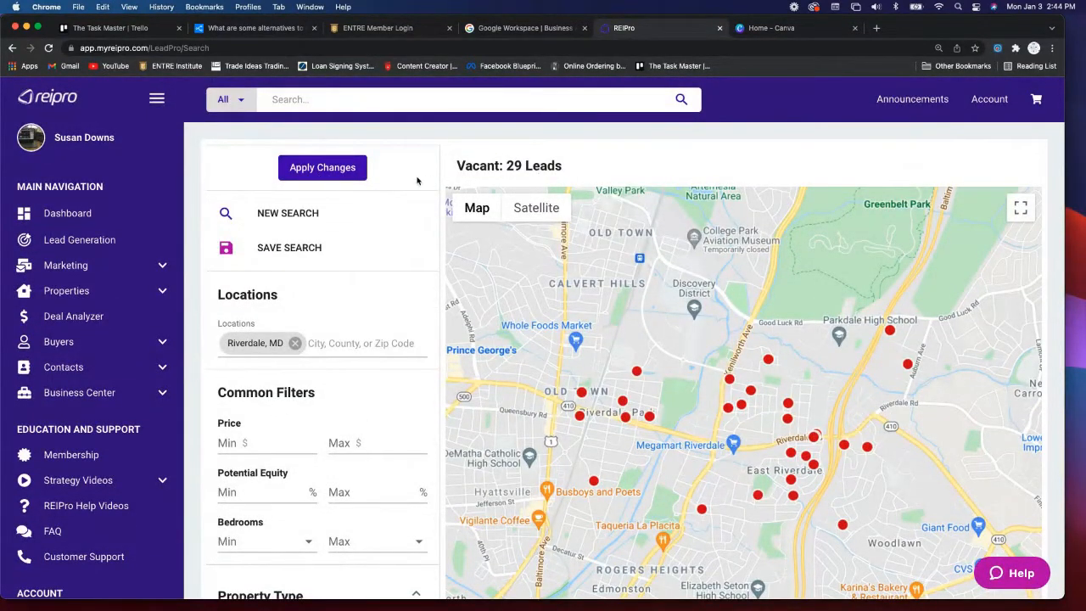
{"action": "left_click", "coordinate": [336, 168]}
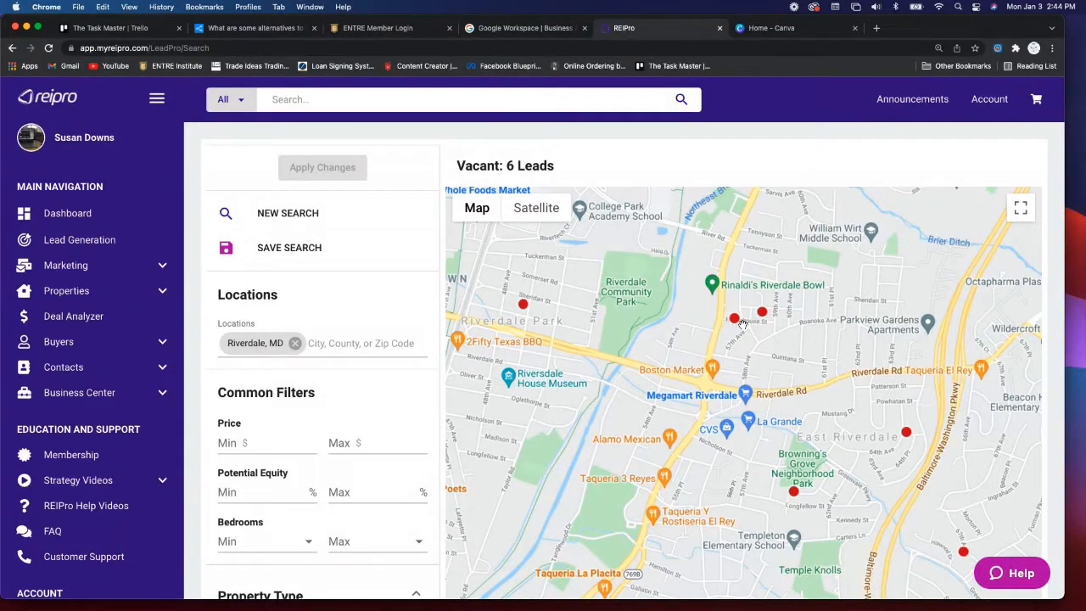
{"action": "mouse_move", "coordinate": [734, 324]}
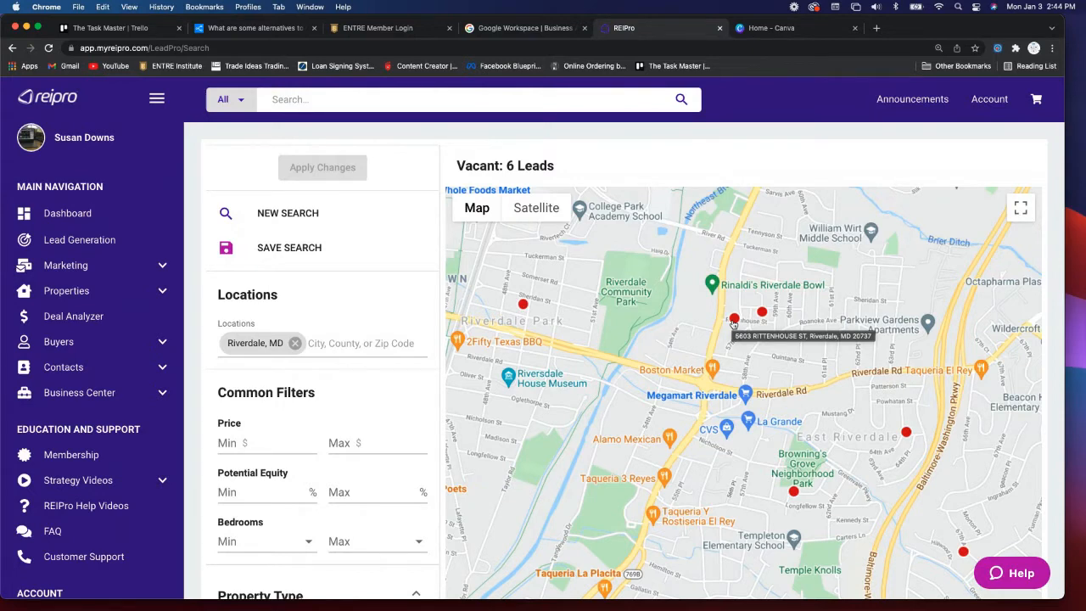
{"action": "left_click", "coordinate": [734, 321]}
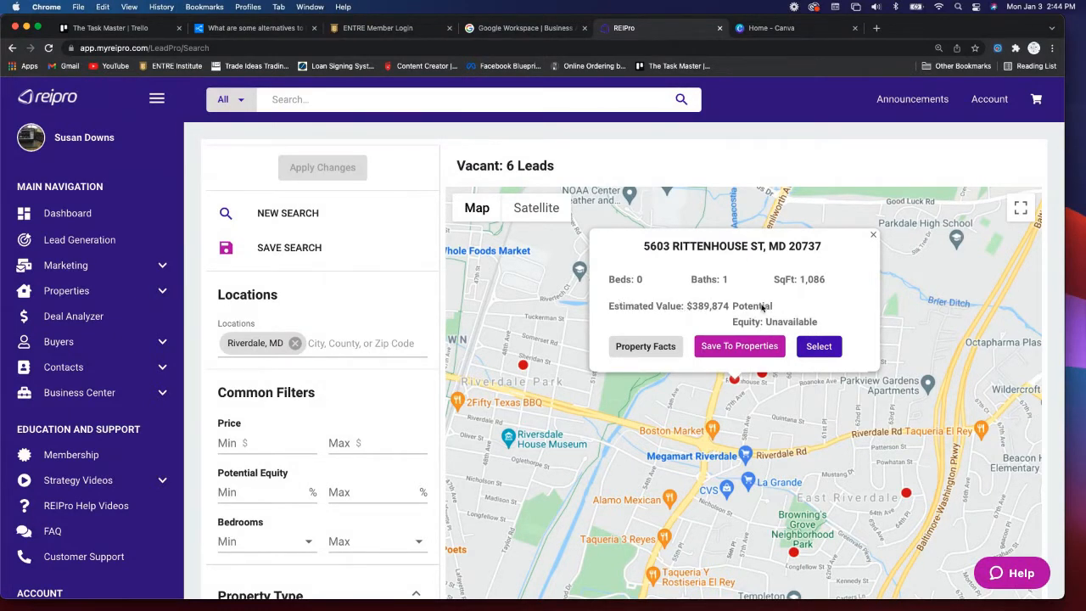
{"action": "left_click", "coordinate": [873, 235]}
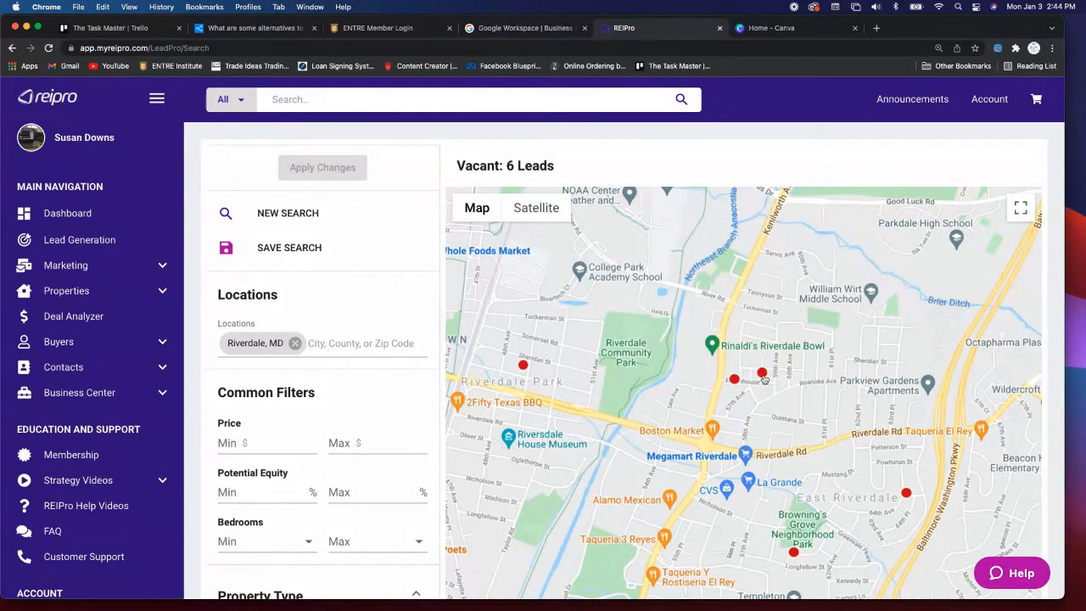
{"action": "mouse_move", "coordinate": [764, 379]}
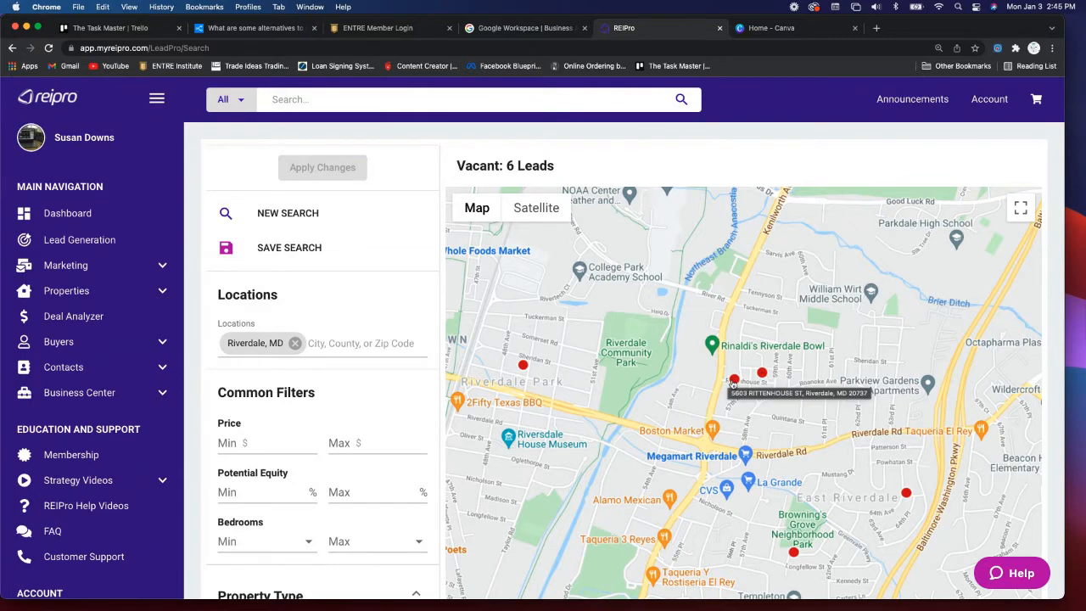
{"action": "left_click", "coordinate": [763, 374]}
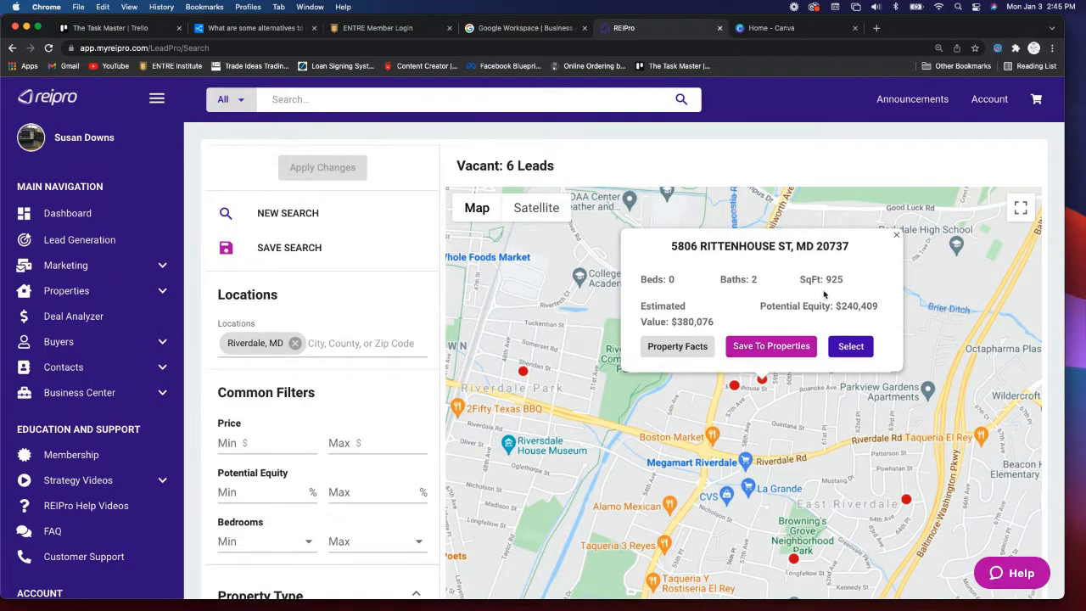
{"action": "left_click", "coordinate": [898, 237]}
{"action": "scroll", "coordinate": [908, 339], "scroll_direction": "down", "scroll_amount": 3}
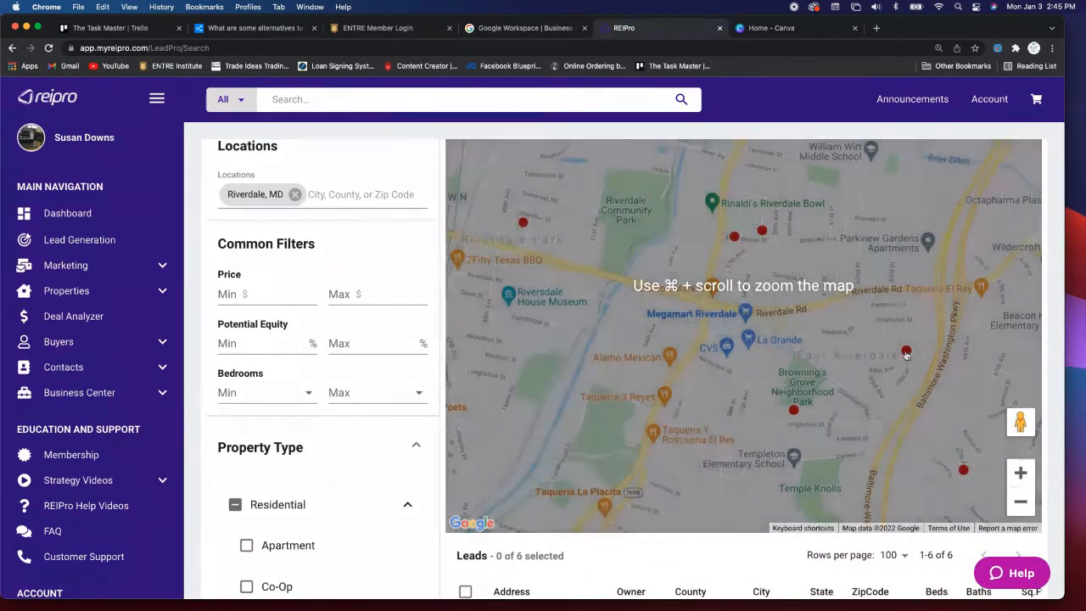
{"action": "mouse_move", "coordinate": [907, 355]}
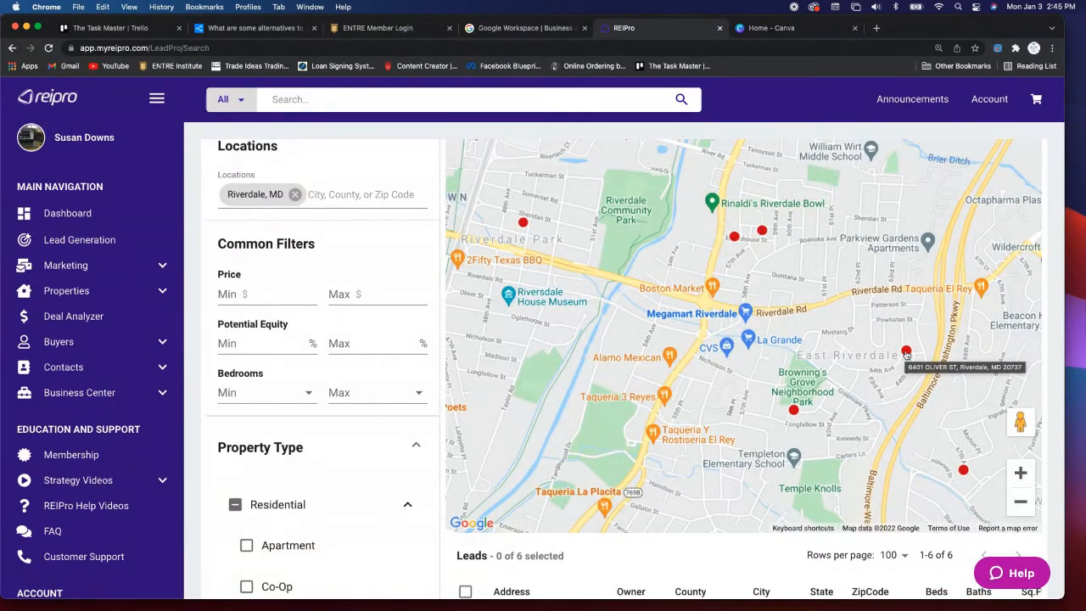
{"action": "left_click", "coordinate": [907, 353]}
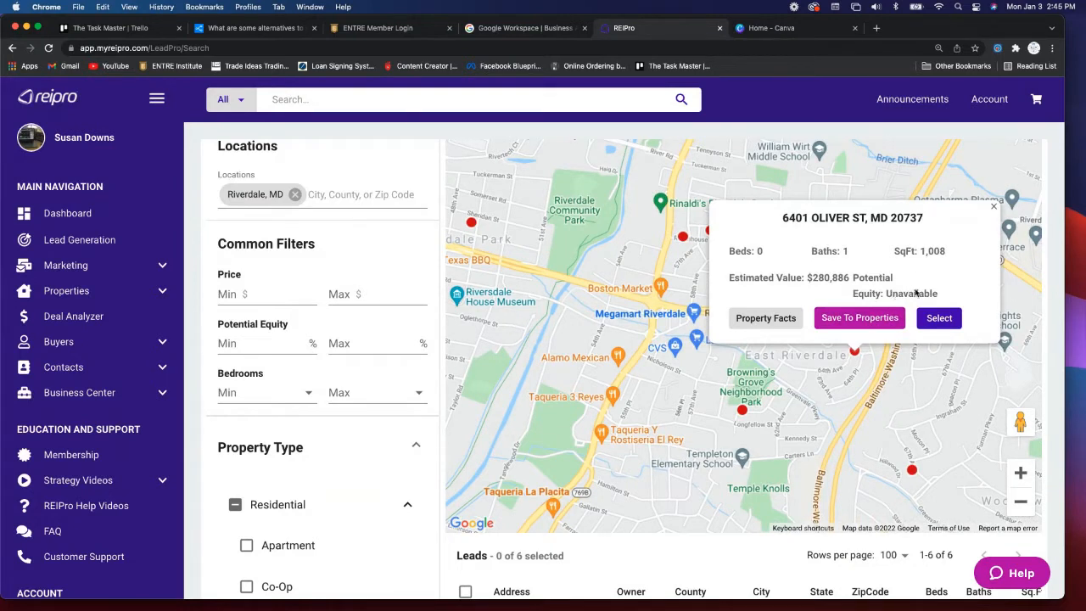
{"action": "left_click", "coordinate": [995, 208]}
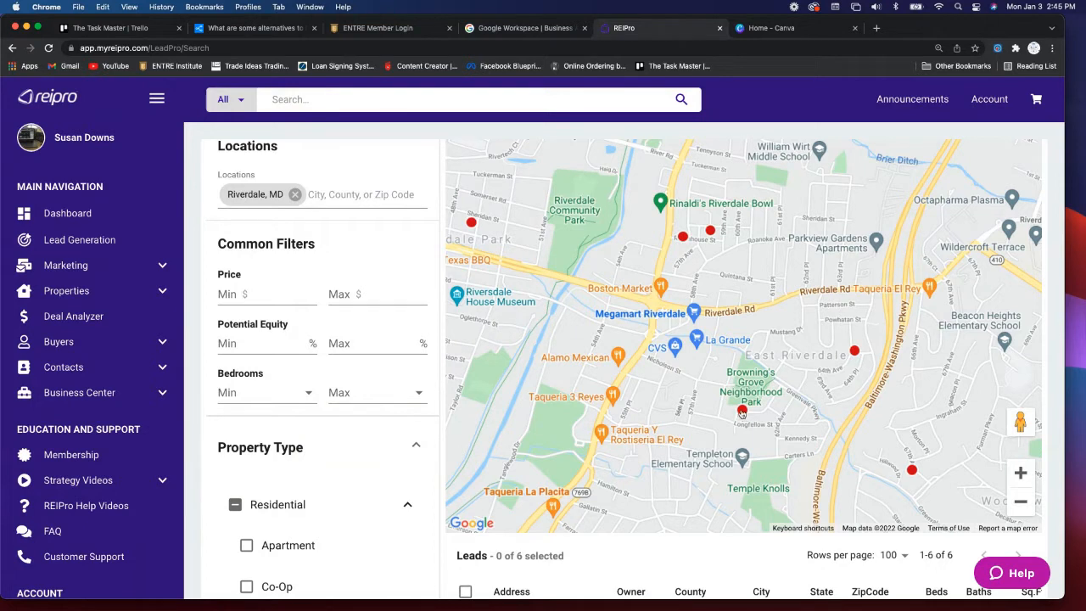
{"action": "left_click", "coordinate": [742, 413]}
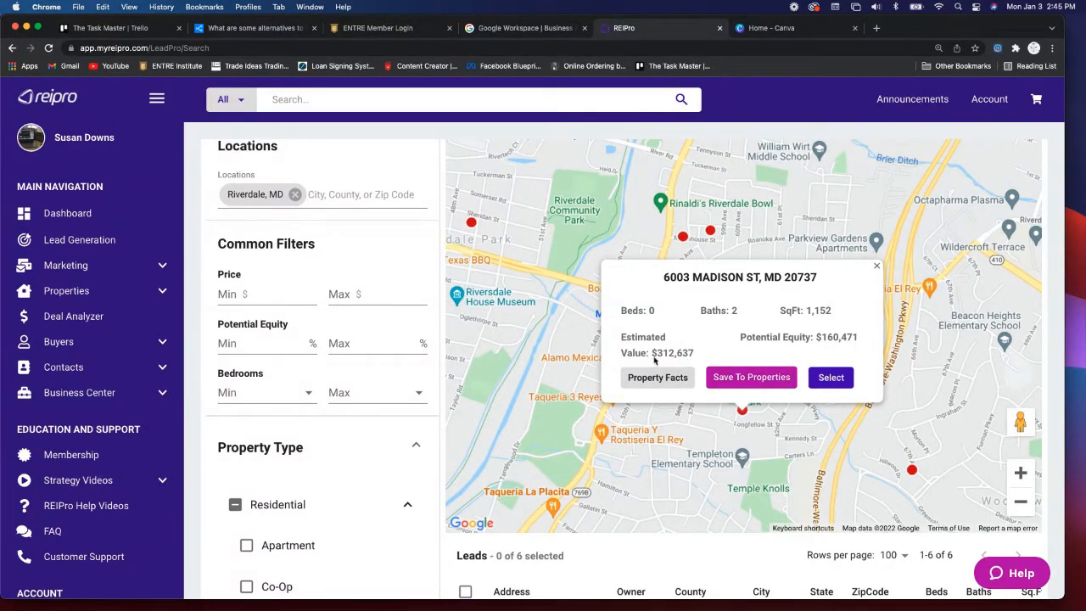
{"action": "left_click", "coordinate": [877, 266]}
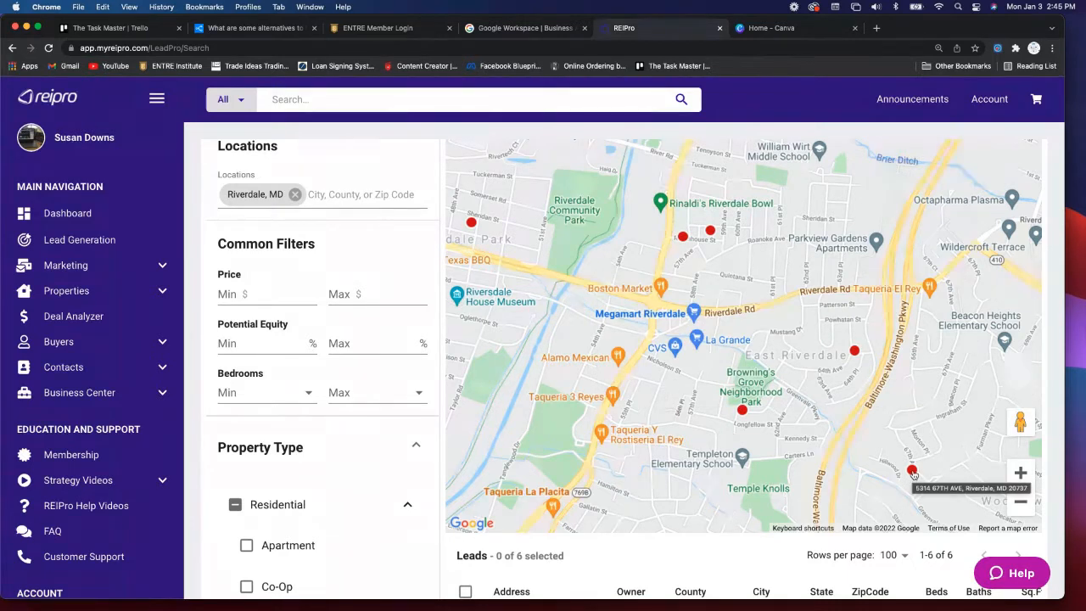
{"action": "left_click", "coordinate": [912, 470]}
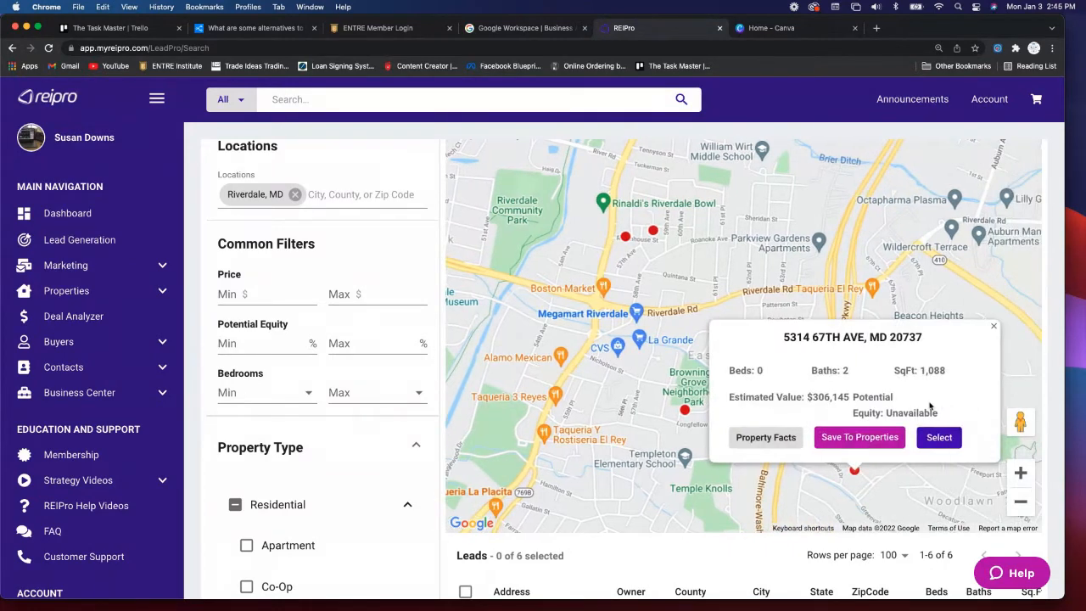
{"action": "left_click", "coordinate": [993, 326]}
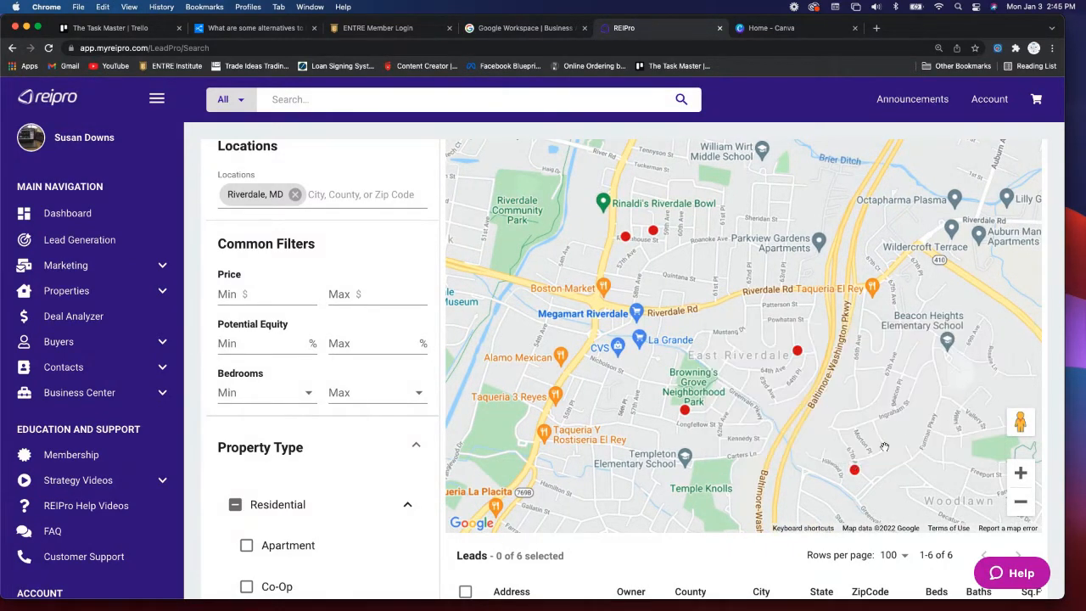
{"action": "scroll", "coordinate": [885, 448], "scroll_direction": "down", "scroll_amount": 5}
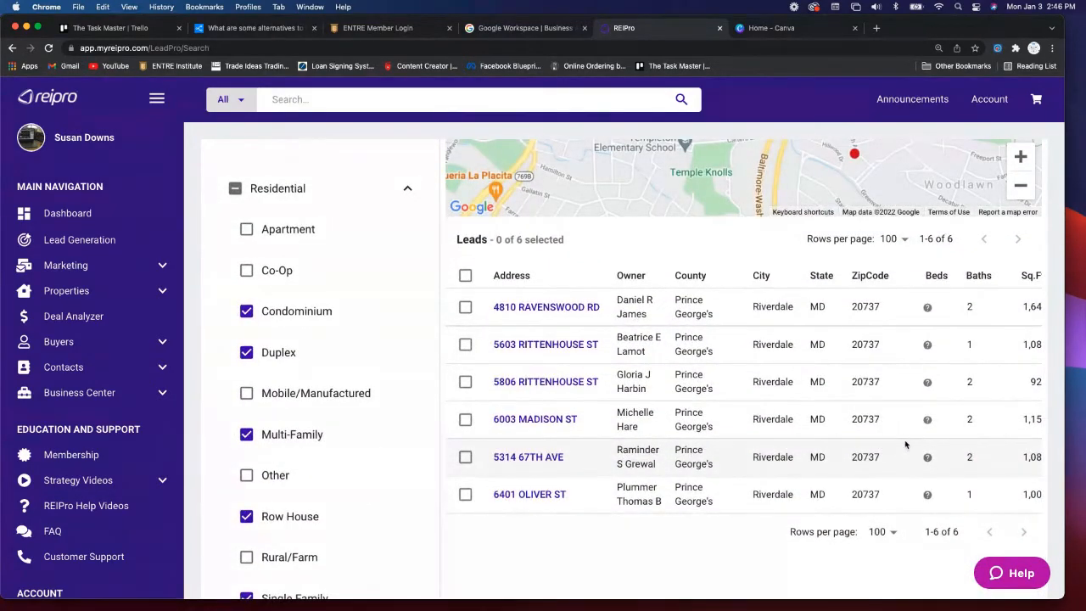
{"action": "scroll", "coordinate": [900, 443], "scroll_direction": "right", "scroll_amount": 5}
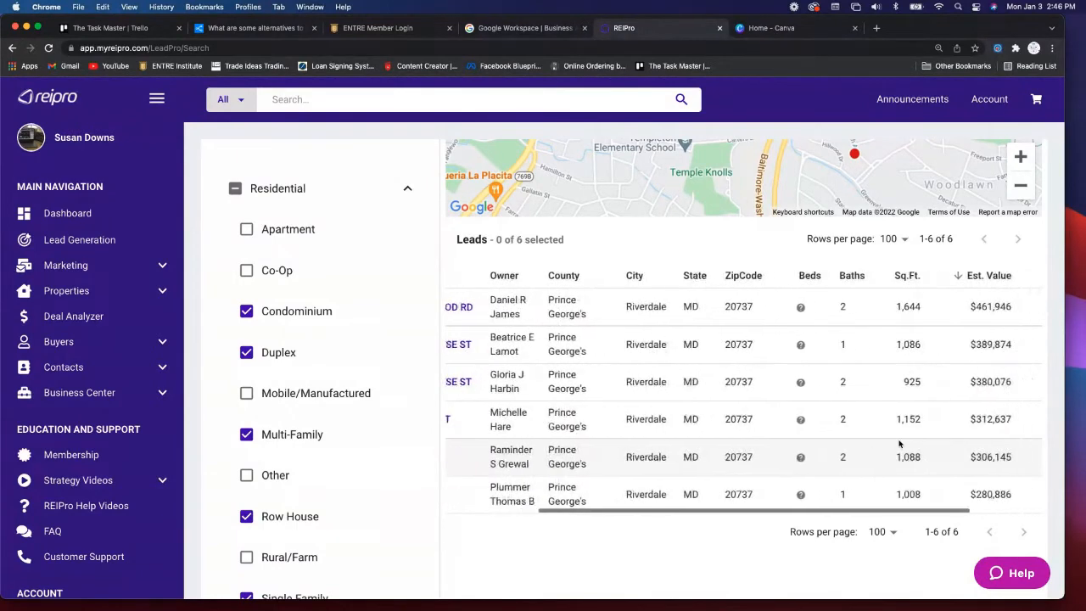
{"action": "scroll", "coordinate": [900, 444], "scroll_direction": "right", "scroll_amount": 1}
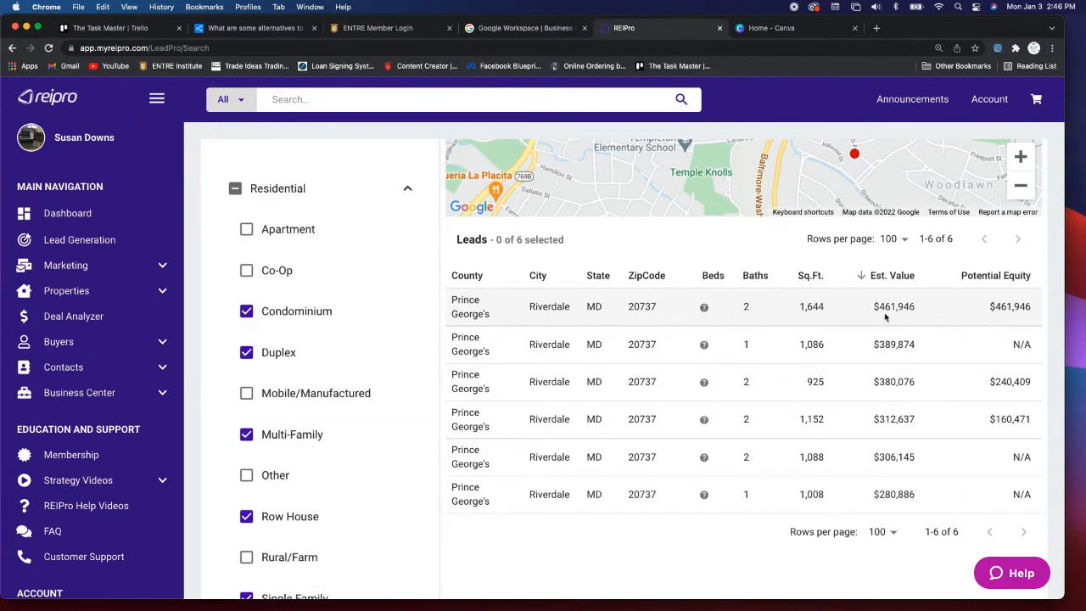
{"action": "scroll", "coordinate": [882, 323], "scroll_direction": "left", "scroll_amount": 3}
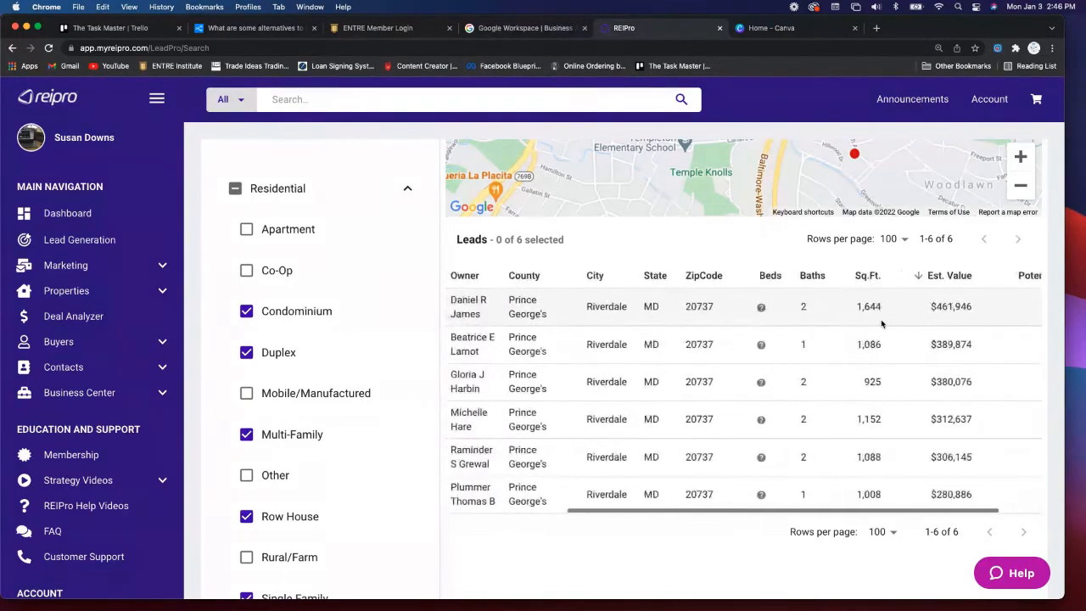
{"action": "scroll", "coordinate": [882, 324], "scroll_direction": "left", "scroll_amount": 3}
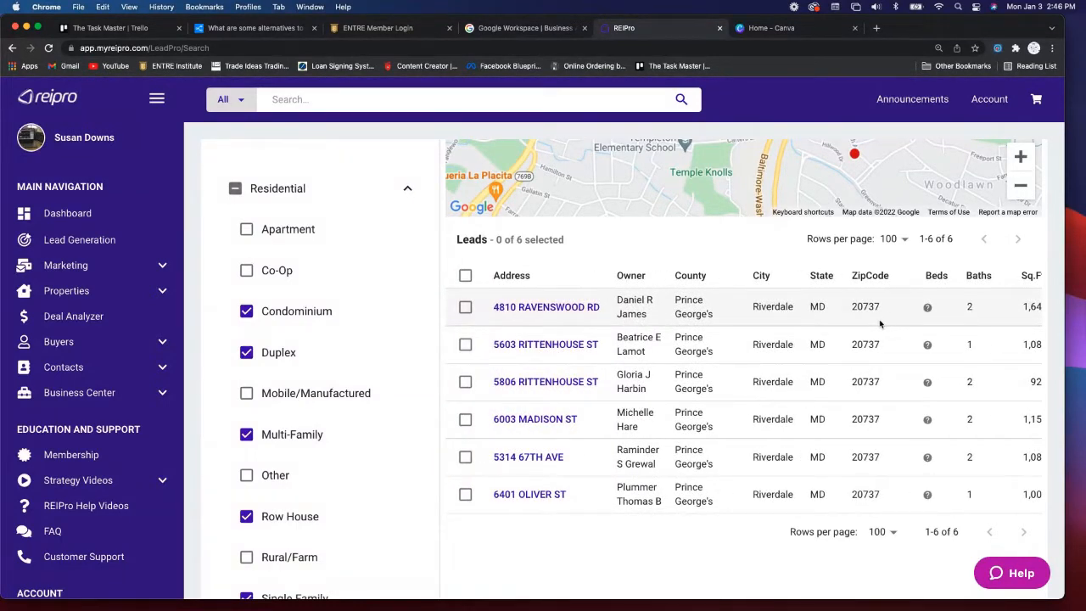
{"action": "left_click", "coordinate": [554, 308]}
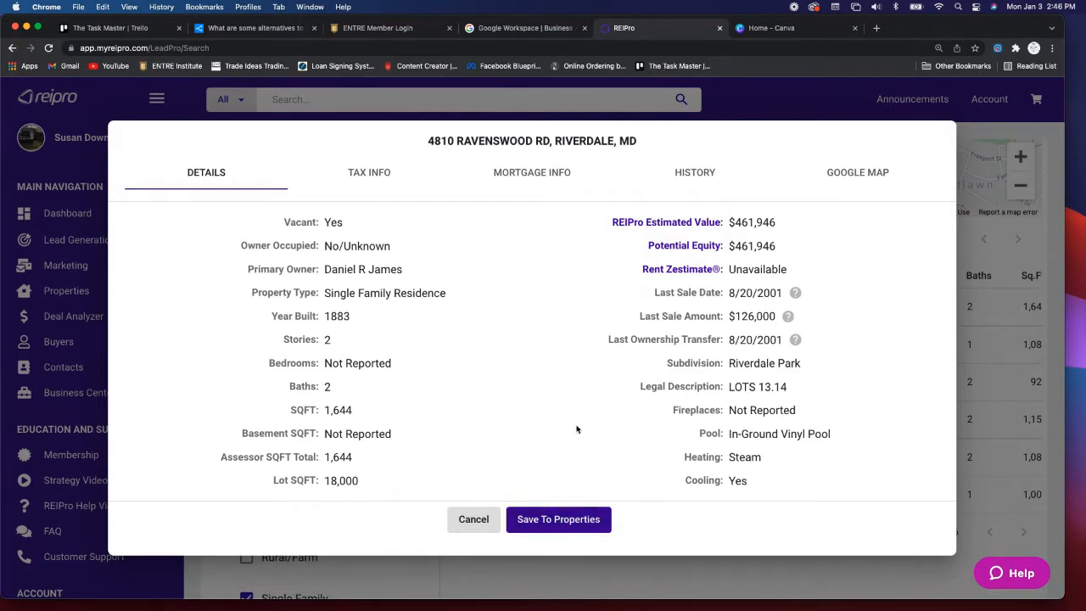
{"action": "left_click", "coordinate": [365, 174]}
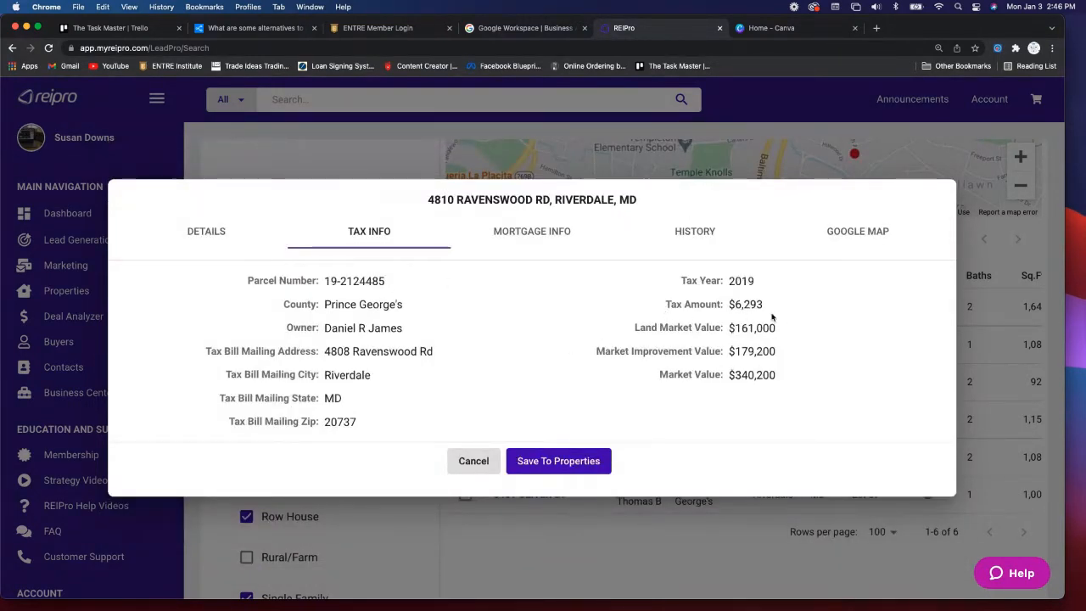
{"action": "left_click", "coordinate": [521, 235]}
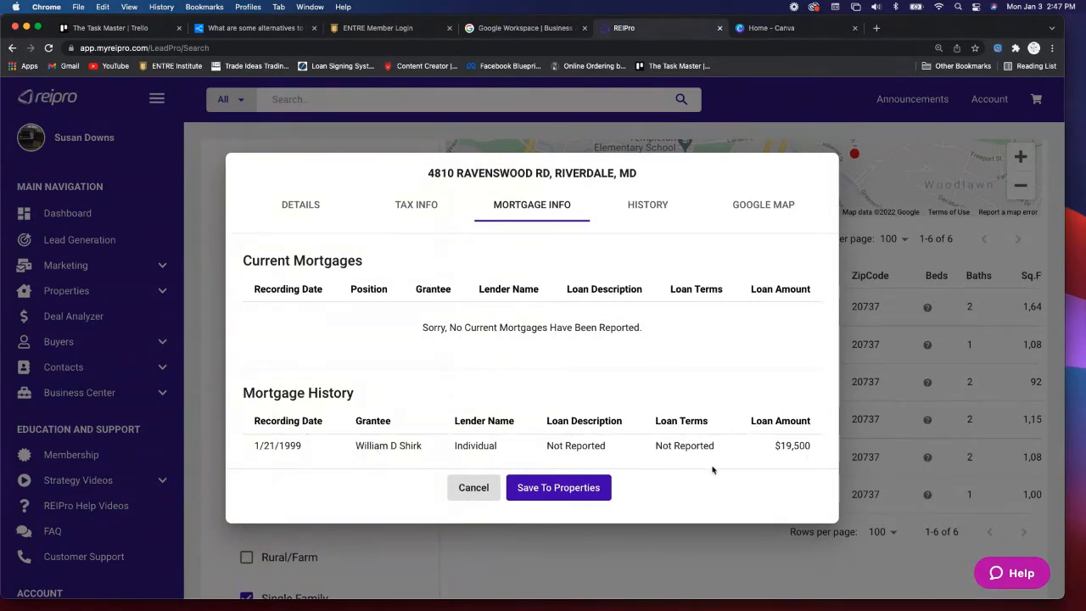
{"action": "left_click", "coordinate": [644, 204]}
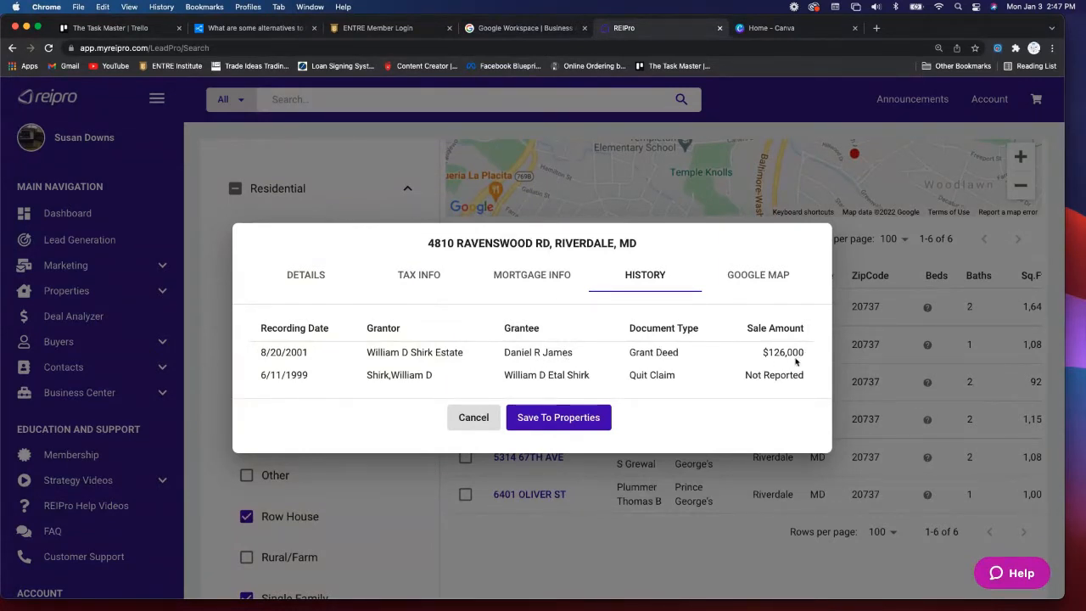
{"action": "left_click", "coordinate": [756, 278]}
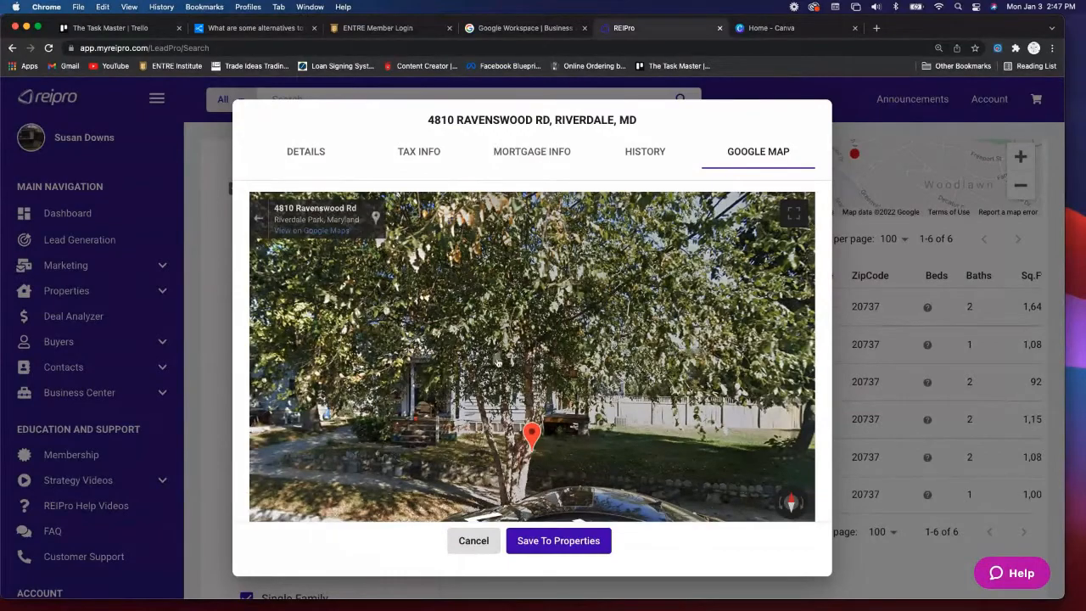
- Move along Ravenswood Rd in Street View and centre the grey house and its marker
{"action": "left_click_drag", "start_coordinate": [501, 359], "coordinate": [781, 326]}
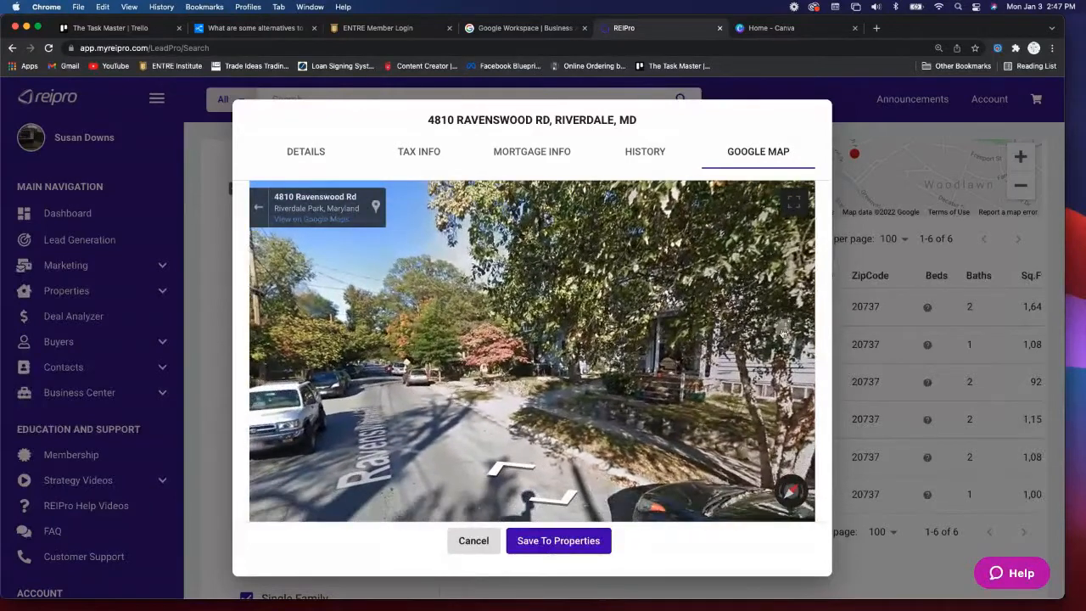
{"action": "left_click", "coordinate": [504, 470]}
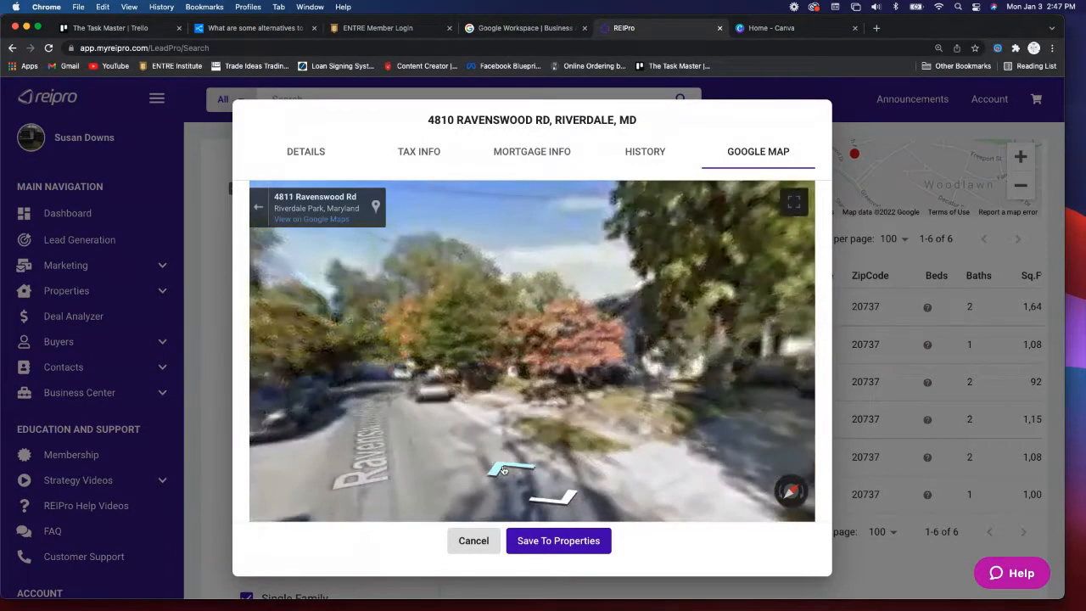
{"action": "mouse_move", "coordinate": [630, 394]}
{"action": "left_mouse_down"}
{"action": "mouse_move", "coordinate": [313, 364]}
{"action": "mouse_move", "coordinate": [277, 404]}
{"action": "left_mouse_up"}
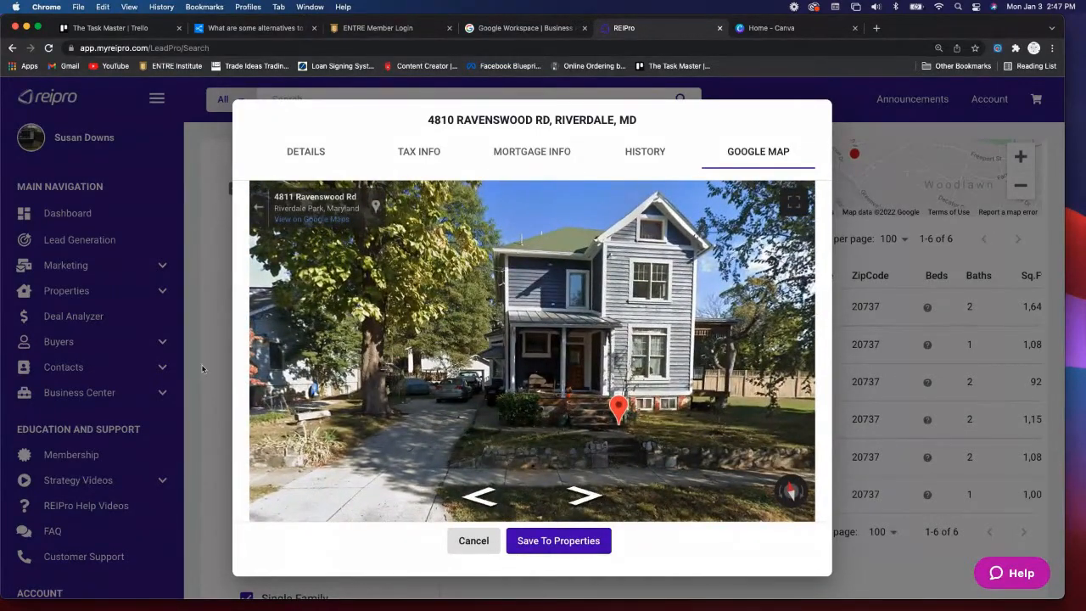
{"action": "mouse_move", "coordinate": [645, 373]}
{"action": "left_mouse_down"}
{"action": "mouse_move", "coordinate": [552, 377]}
{"action": "mouse_move", "coordinate": [577, 334]}
{"action": "left_mouse_up"}
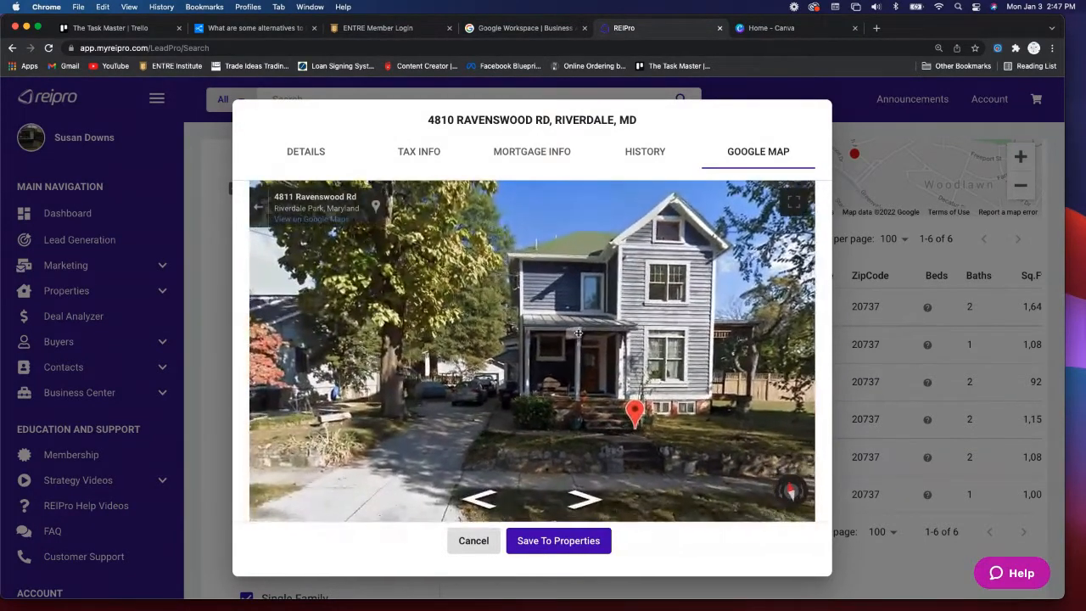
{"action": "scroll", "coordinate": [617, 409], "scroll_direction": "up", "scroll_amount": 5}
{"action": "scroll", "coordinate": [617, 409], "scroll_direction": "down", "scroll_amount": 5}
{"action": "scroll", "coordinate": [617, 409], "scroll_direction": "up", "scroll_amount": 5}
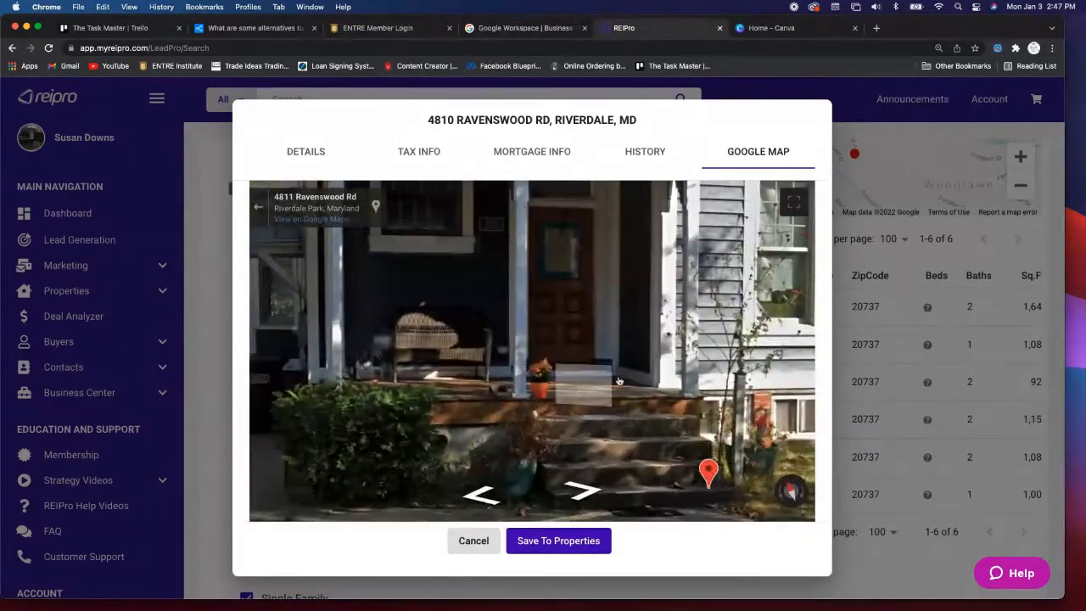
{"action": "scroll", "coordinate": [694, 361], "scroll_direction": "down", "scroll_amount": 5}
{"action": "scroll", "coordinate": [638, 374], "scroll_direction": "up", "scroll_amount": 5}
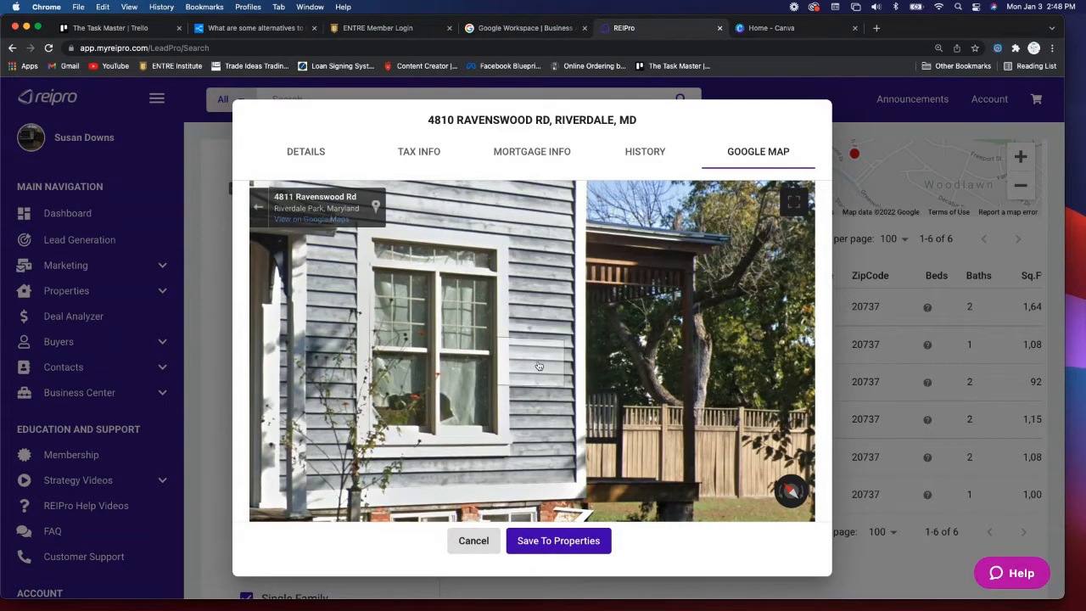
- Pan the Street View to centre the front porch and door
{"action": "left_click_drag", "start_coordinate": [502, 366], "coordinate": [712, 375]}
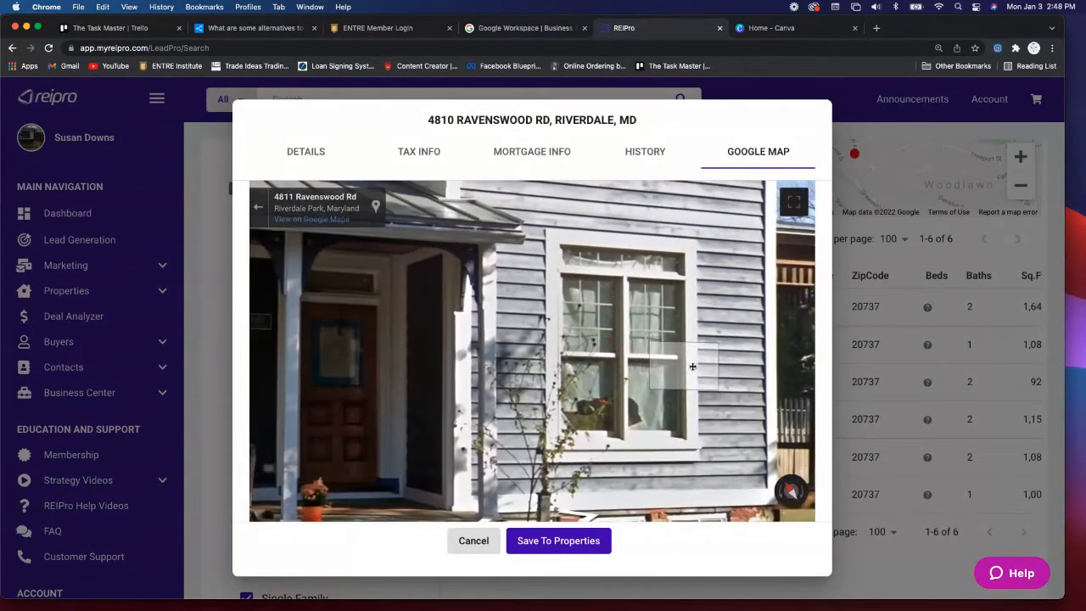
{"action": "left_click_drag", "start_coordinate": [424, 376], "coordinate": [552, 364]}
{"action": "left_click_drag", "start_coordinate": [444, 371], "coordinate": [533, 372]}
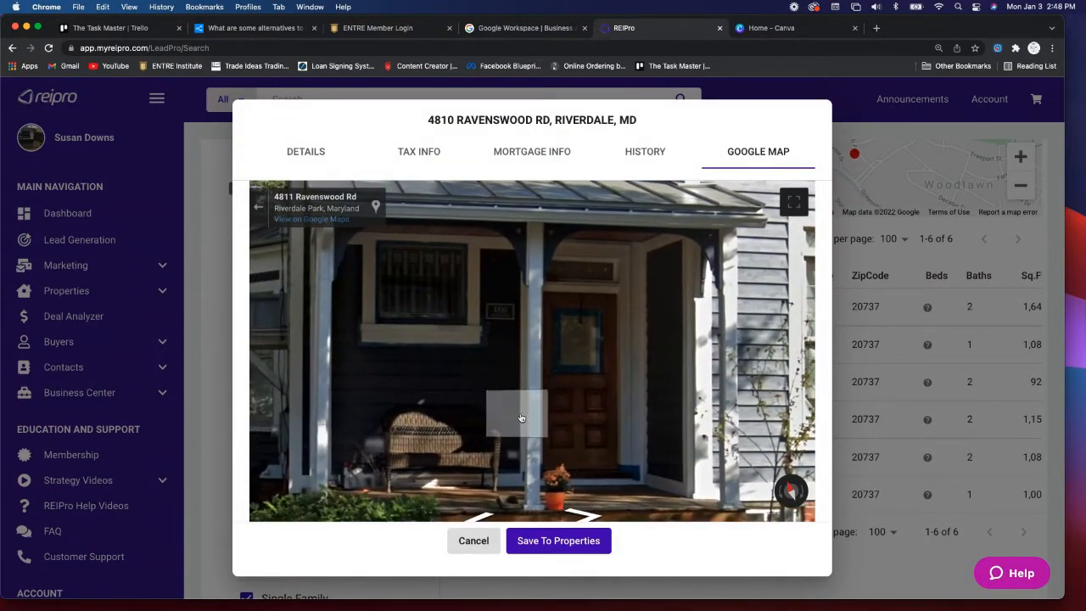
{"action": "left_click_drag", "start_coordinate": [516, 414], "coordinate": [515, 399]}
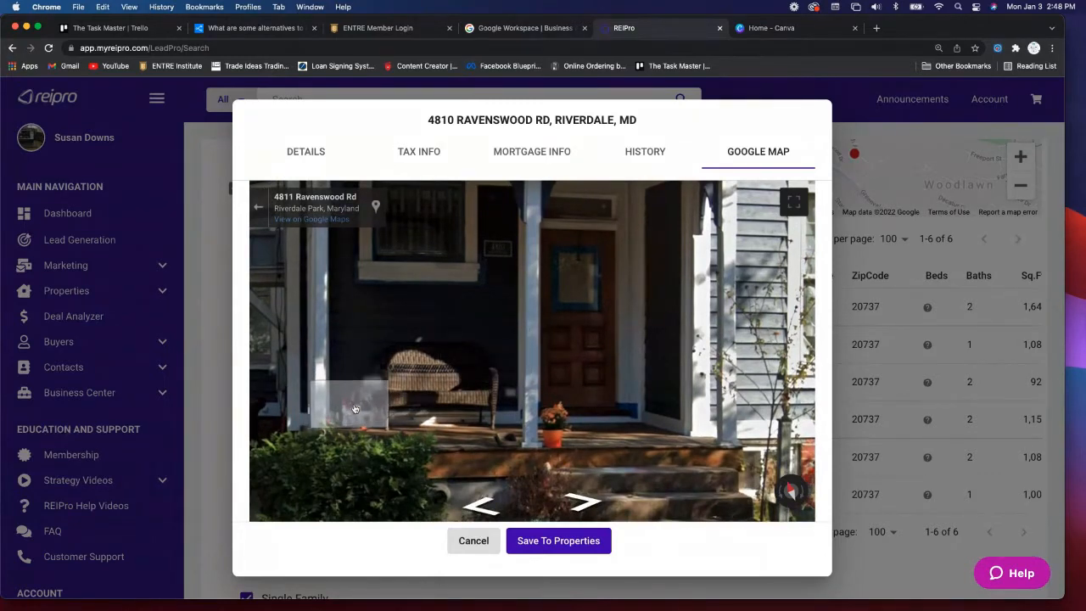
{"action": "left_click", "coordinate": [366, 405]}
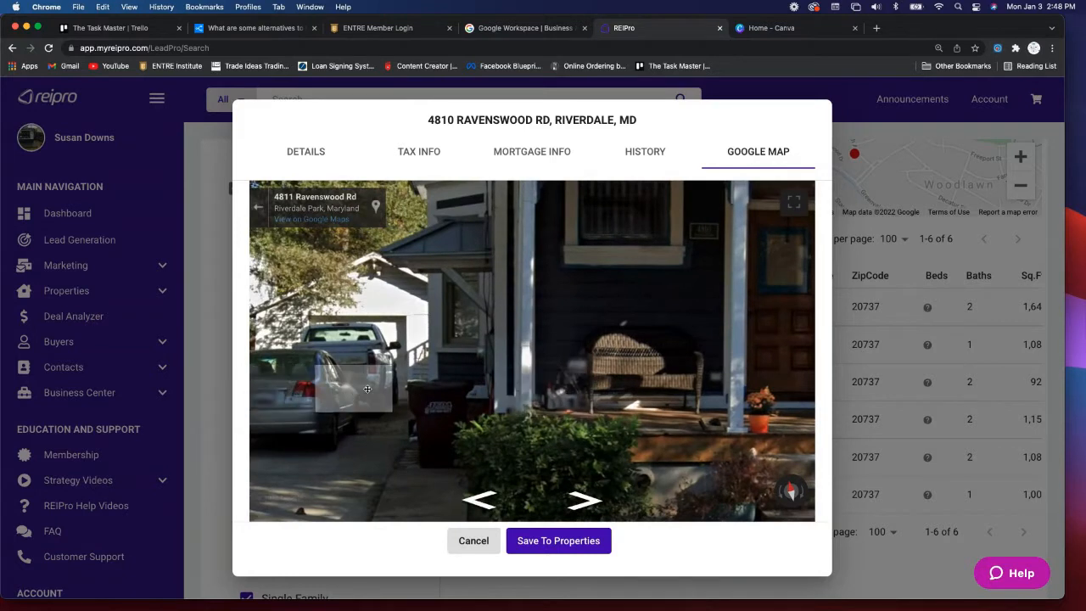
{"action": "left_click", "coordinate": [357, 392]}
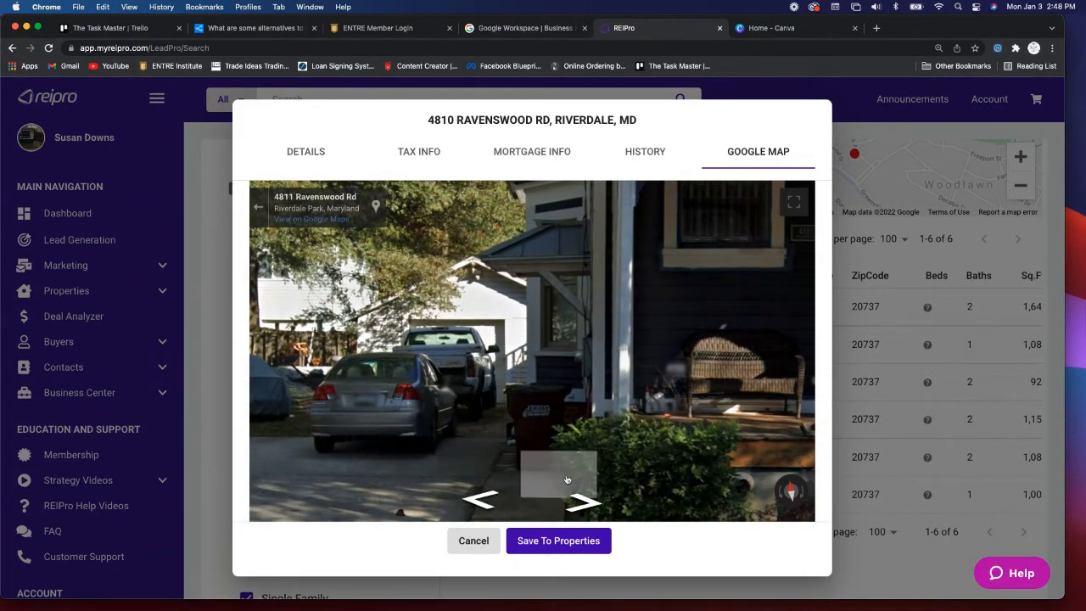
{"action": "left_click", "coordinate": [741, 398]}
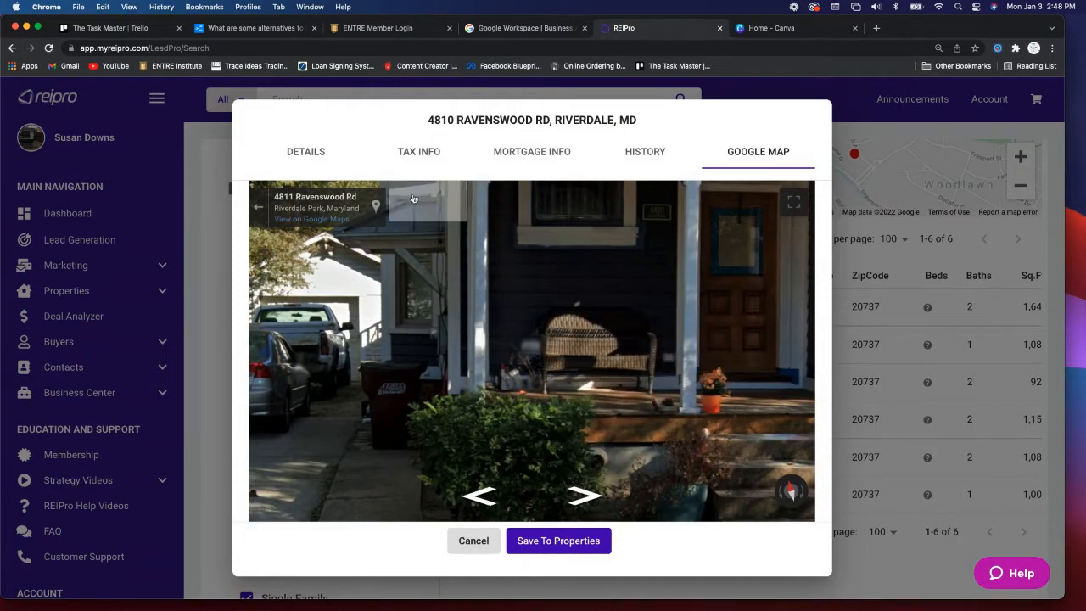
{"action": "left_click", "coordinate": [306, 152]}
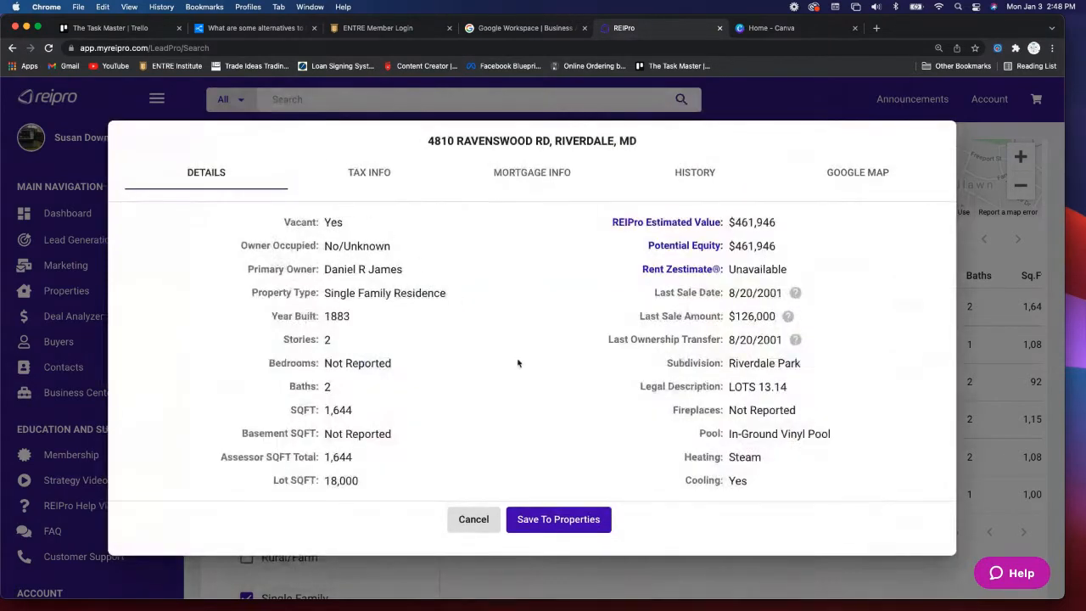
{"action": "left_click", "coordinate": [547, 521]}
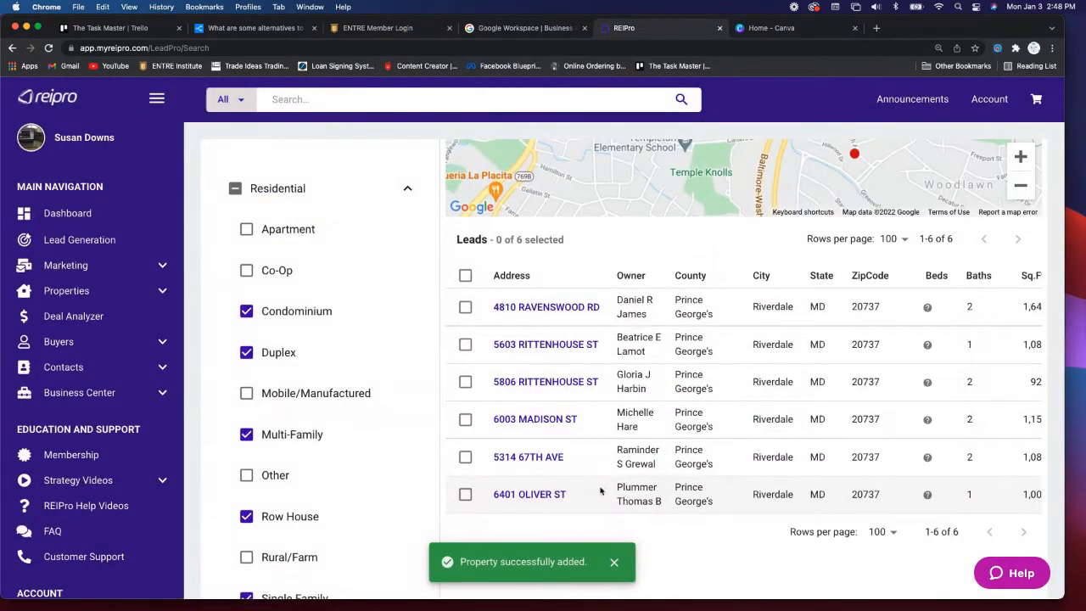
{"action": "left_click", "coordinate": [539, 349]}
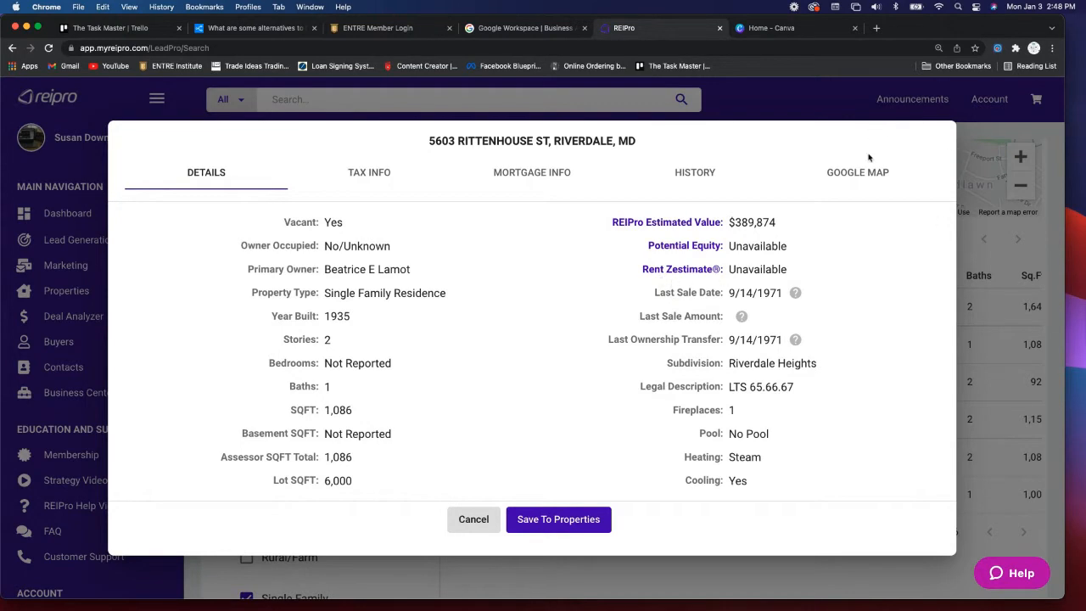
{"action": "left_click", "coordinate": [370, 173]}
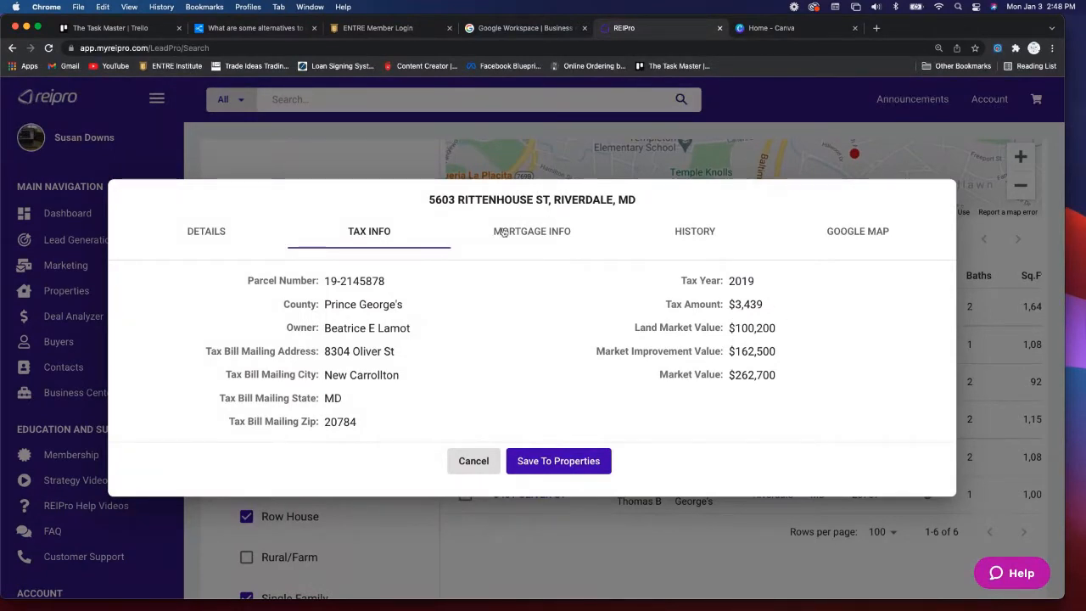
{"action": "left_click", "coordinate": [547, 236]}
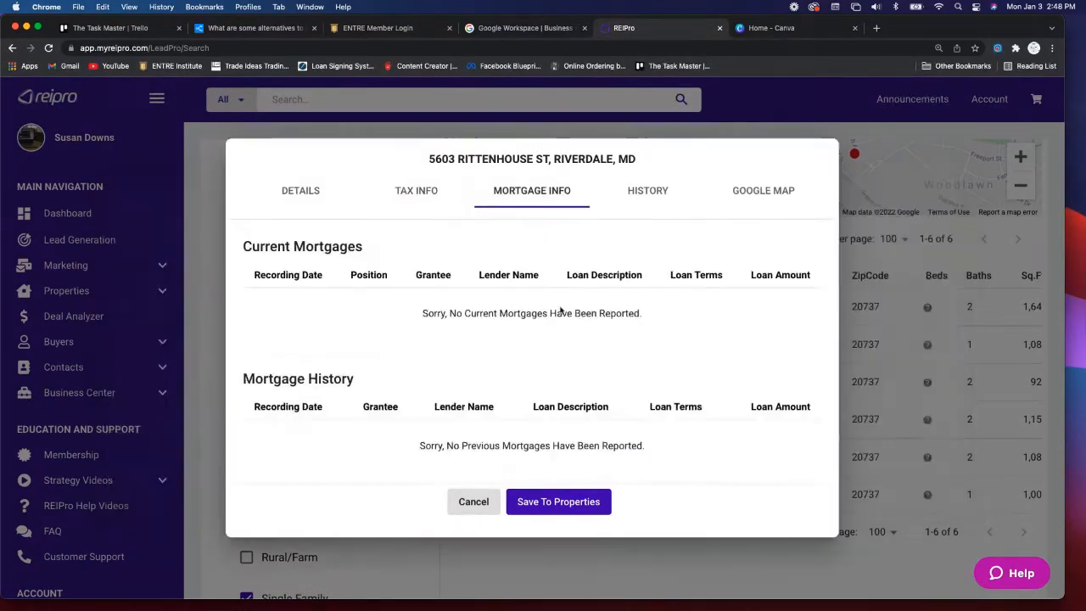
{"action": "left_click", "coordinate": [648, 193]}
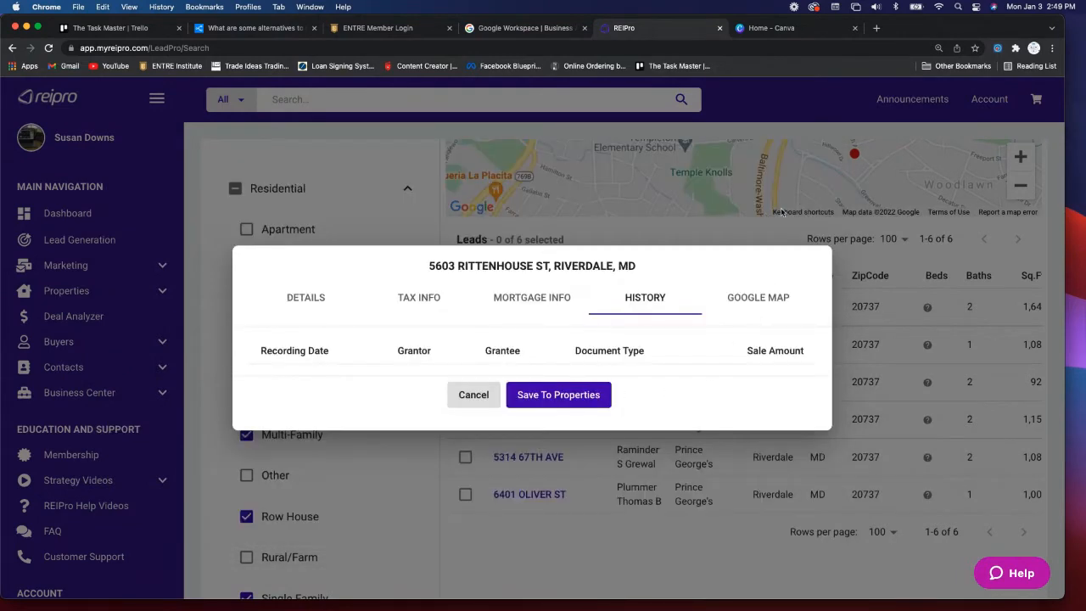
{"action": "left_click", "coordinate": [760, 297]}
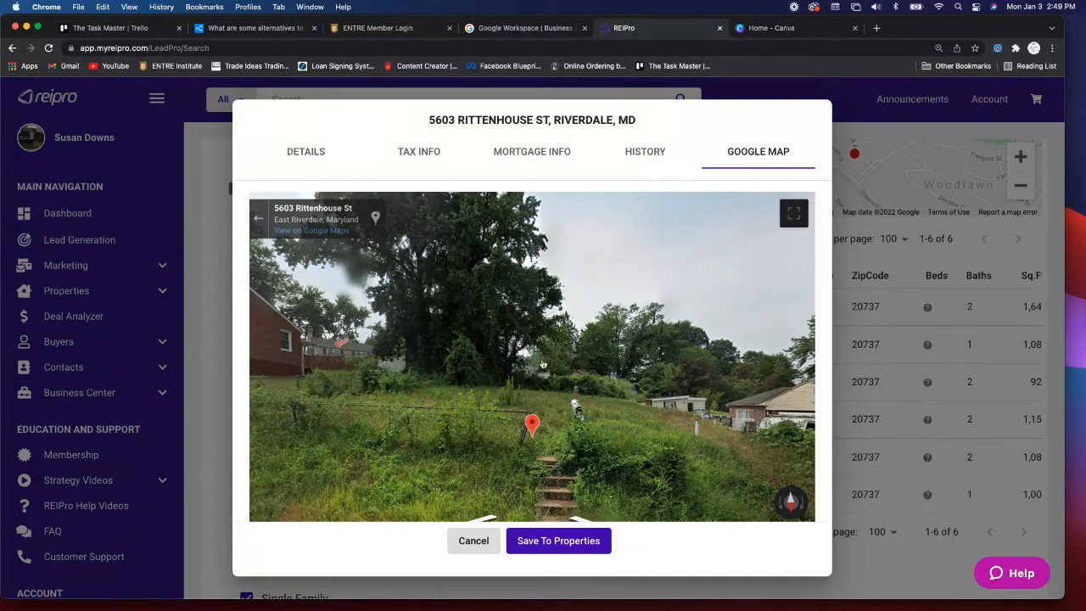
{"action": "left_click", "coordinate": [474, 541]}
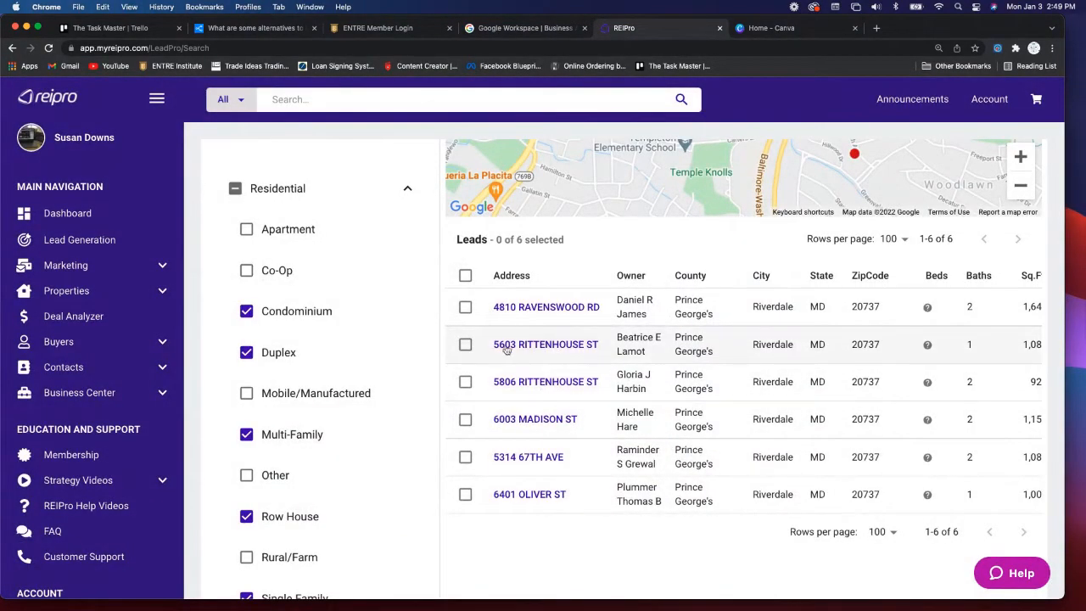
{"action": "left_click", "coordinate": [559, 383]}
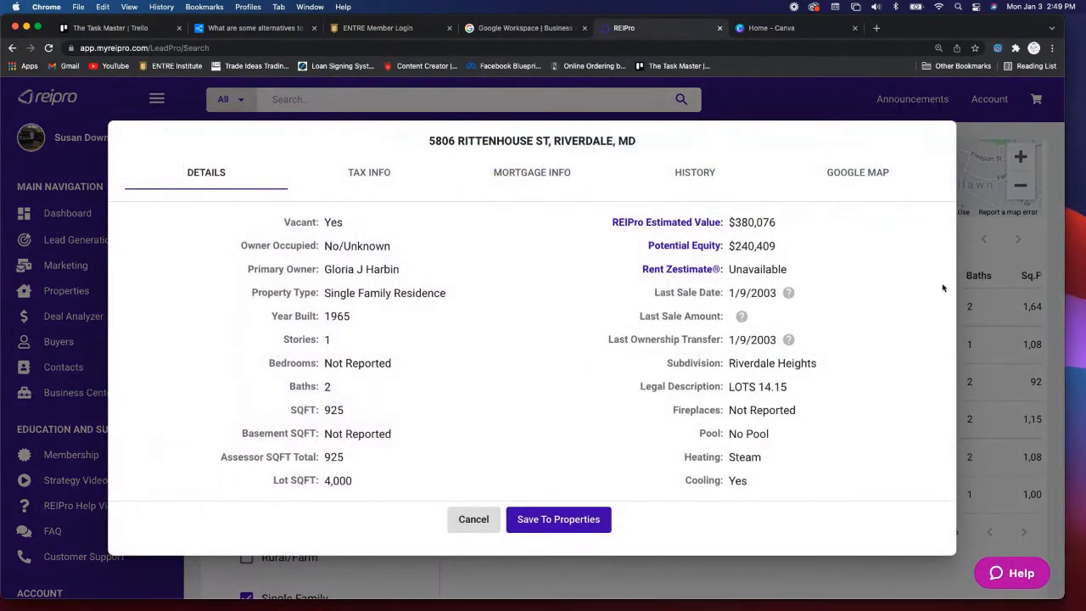
{"action": "left_click", "coordinate": [862, 172]}
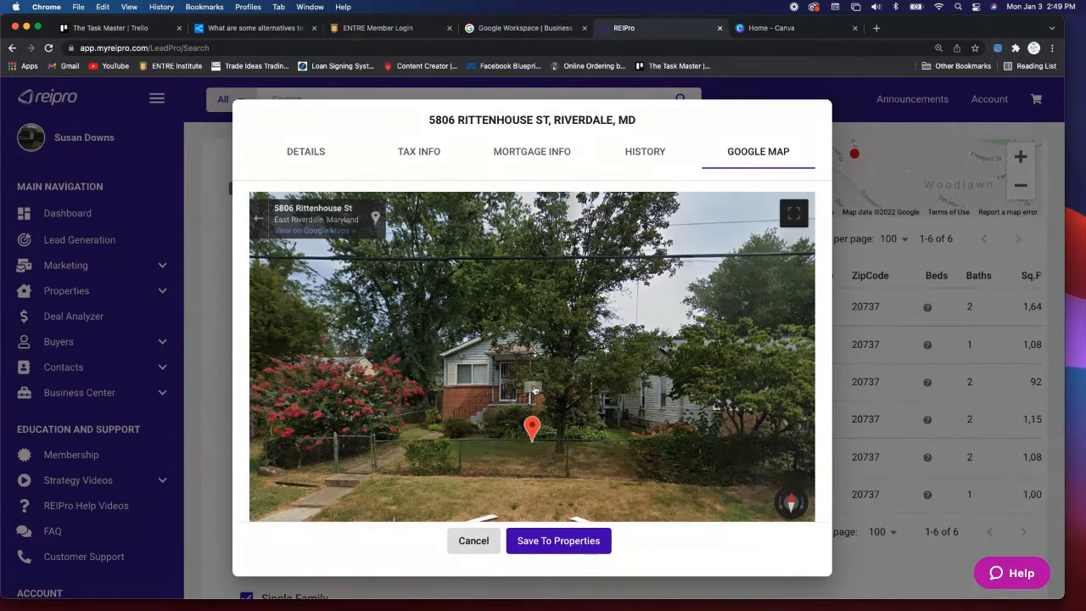
{"action": "left_click", "coordinate": [305, 153]}
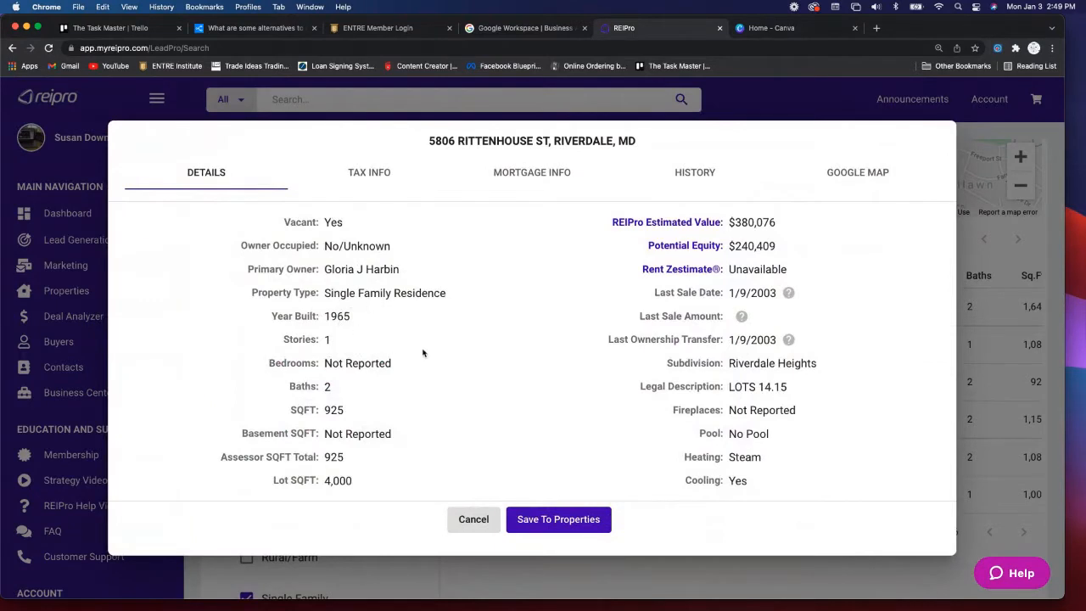
{"action": "left_click", "coordinate": [367, 176]}
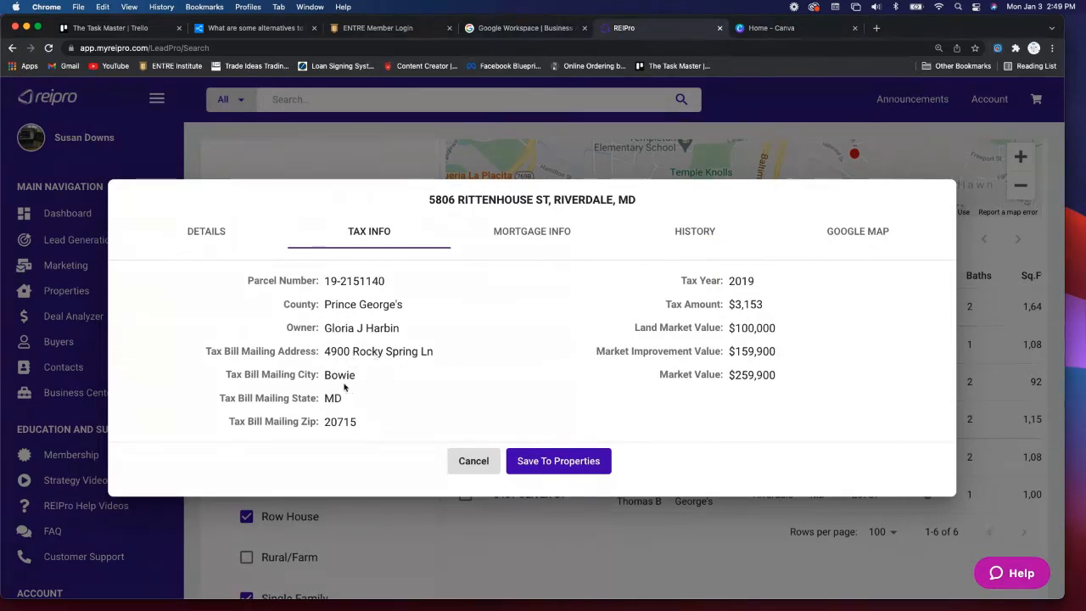
{"action": "left_click", "coordinate": [540, 233]}
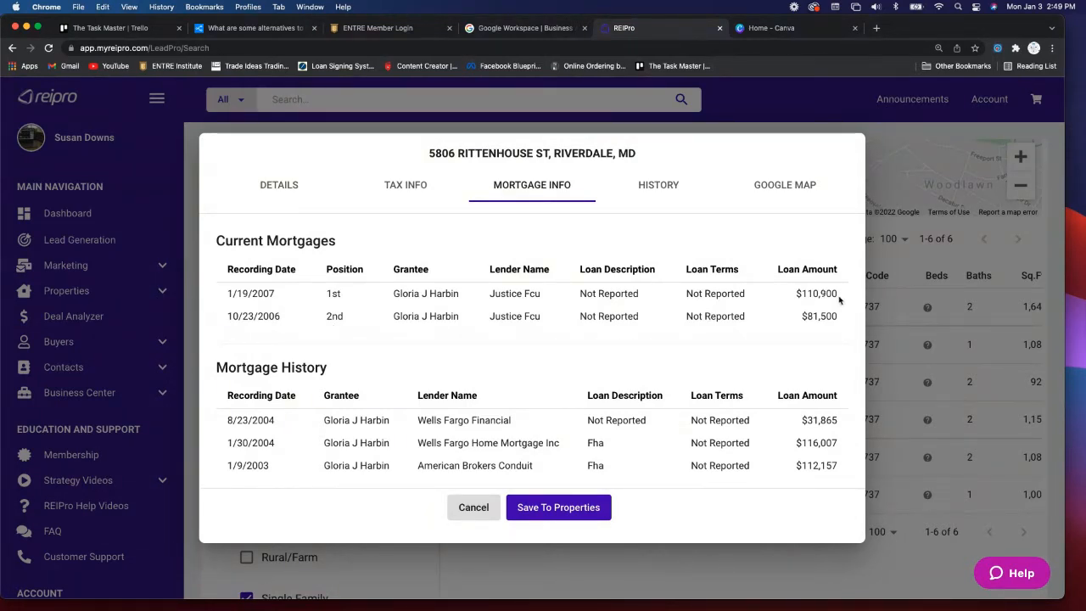
{"action": "left_click", "coordinate": [670, 187]}
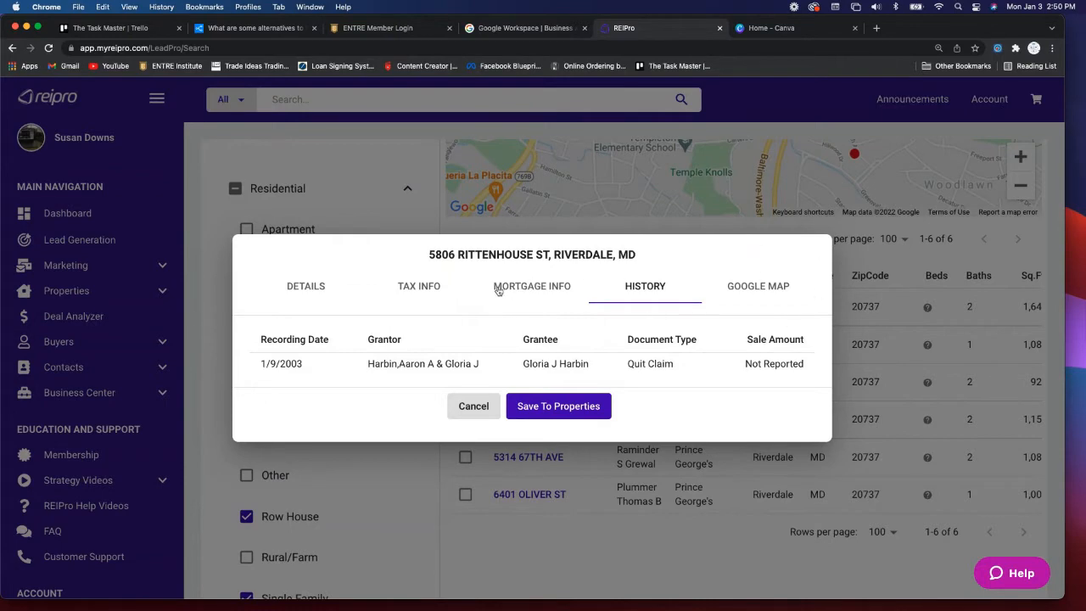
{"action": "left_click", "coordinate": [571, 405]}
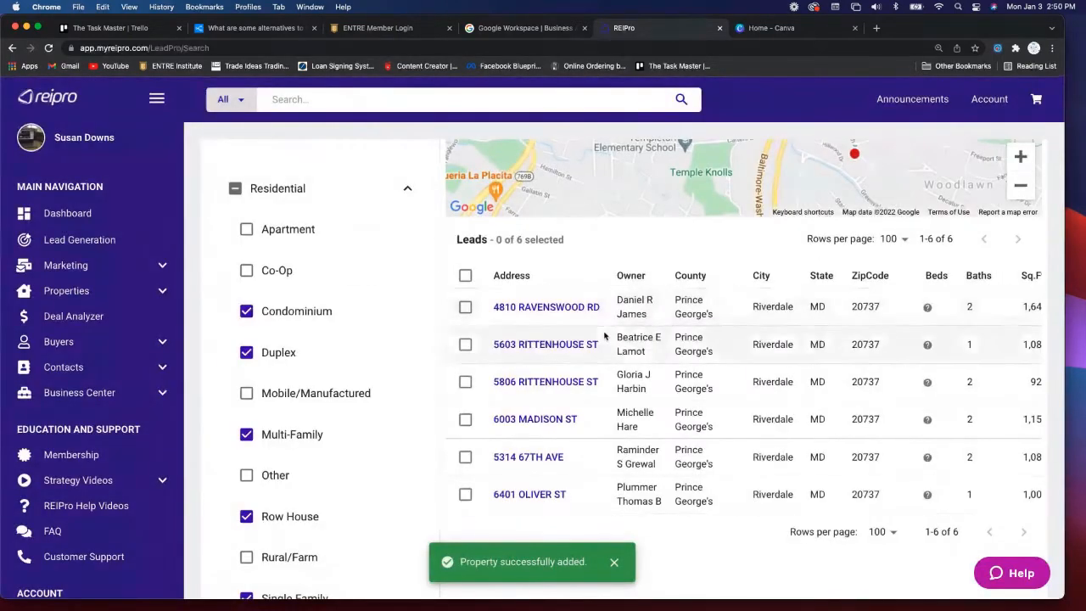
{"action": "left_click", "coordinate": [554, 423]}
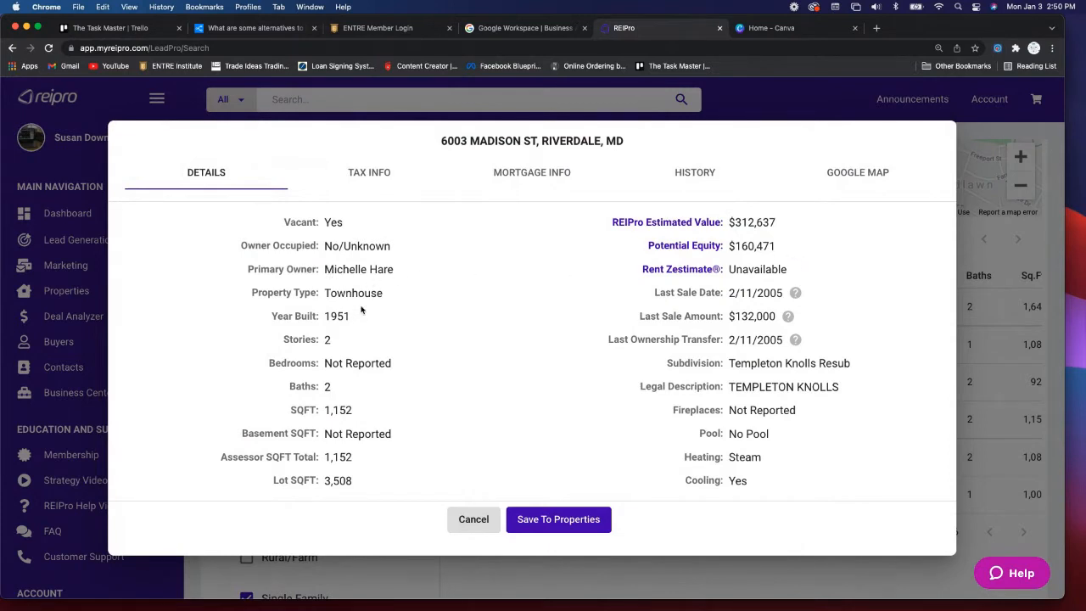
{"action": "left_click", "coordinate": [375, 175]}
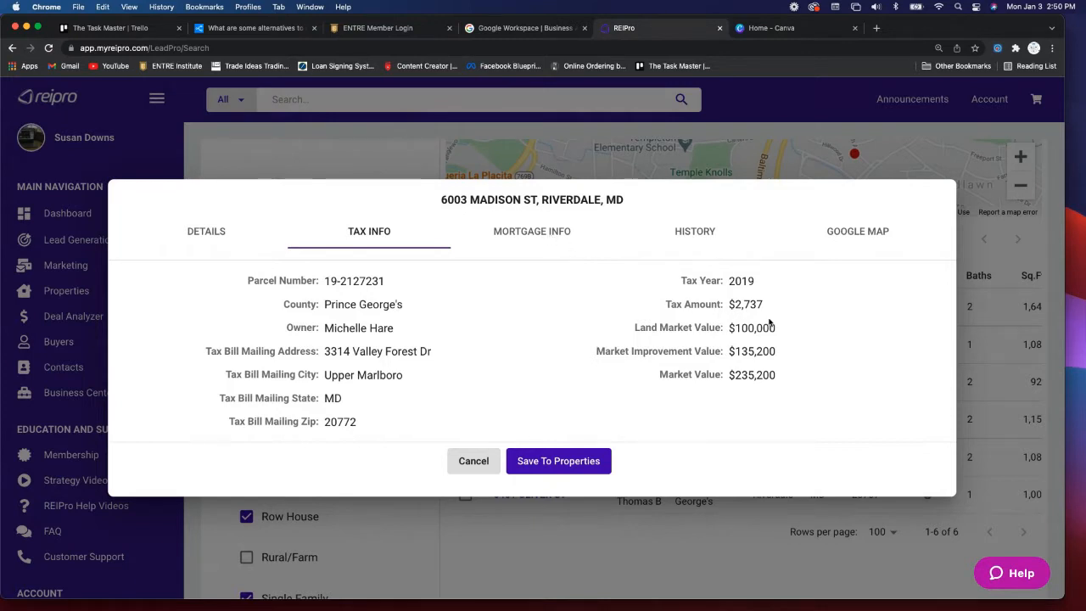
{"action": "left_click", "coordinate": [541, 233]}
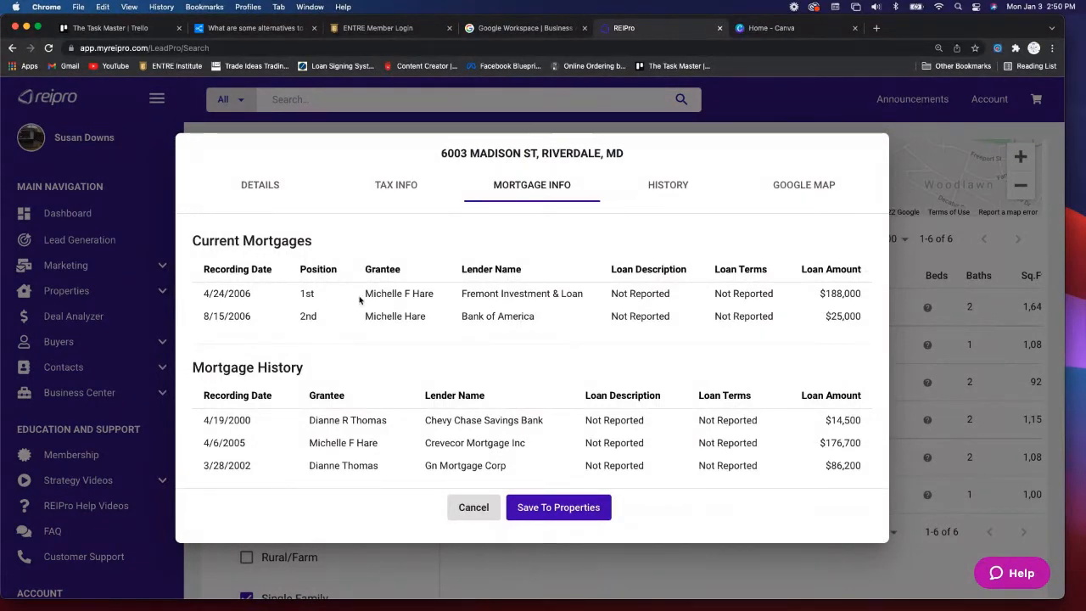
{"action": "left_click", "coordinate": [684, 187]}
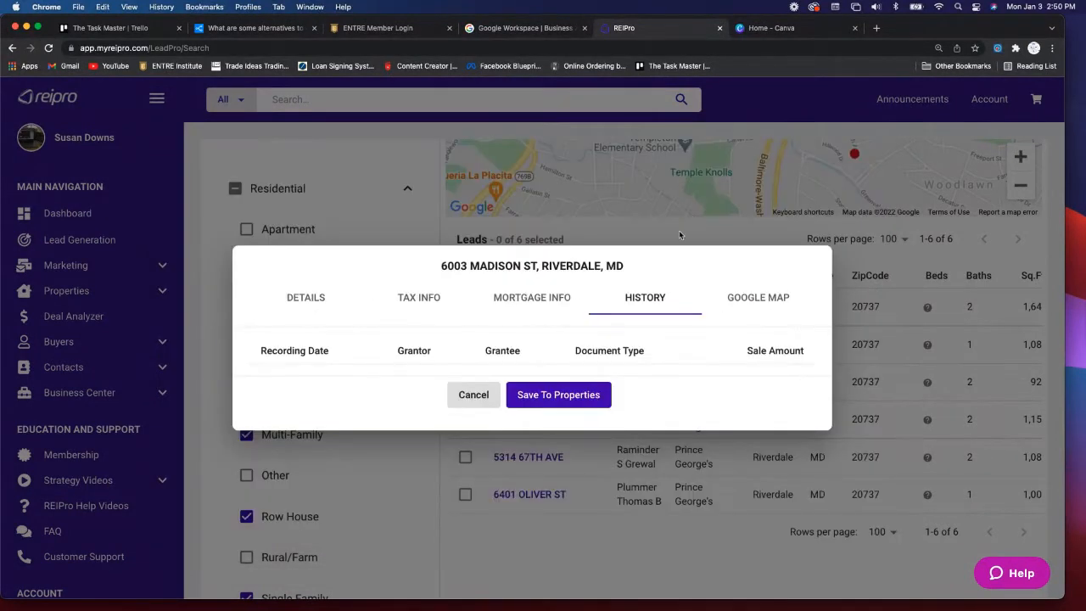
{"action": "left_click", "coordinate": [746, 299]}
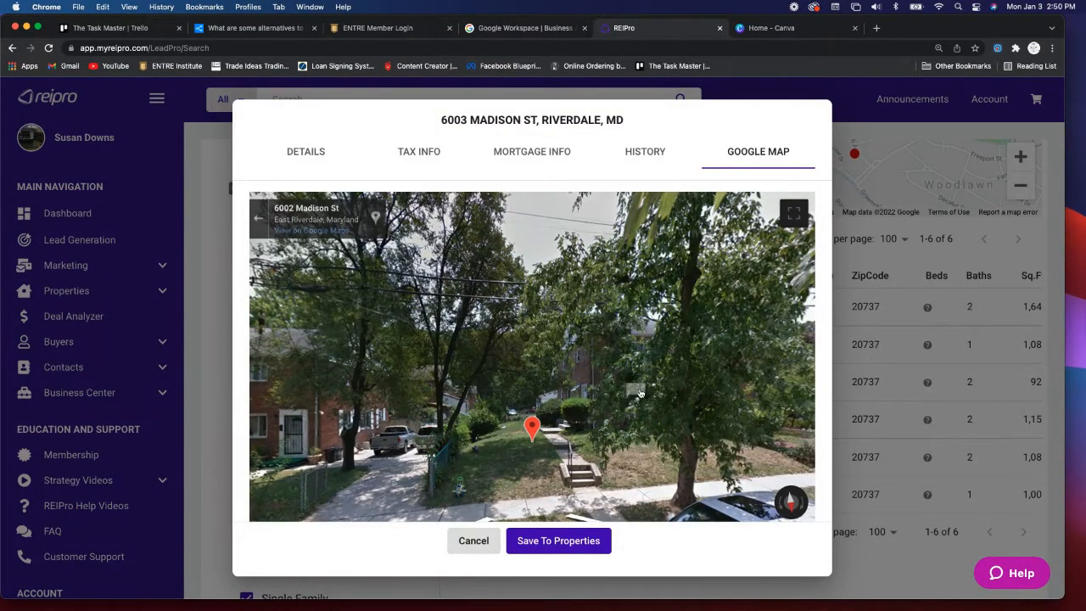
{"action": "mouse_move", "coordinate": [640, 393]}
{"action": "left_mouse_down"}
{"action": "mouse_move", "coordinate": [365, 332]}
{"action": "mouse_move", "coordinate": [667, 358]}
{"action": "mouse_move", "coordinate": [555, 358]}
{"action": "left_mouse_up"}
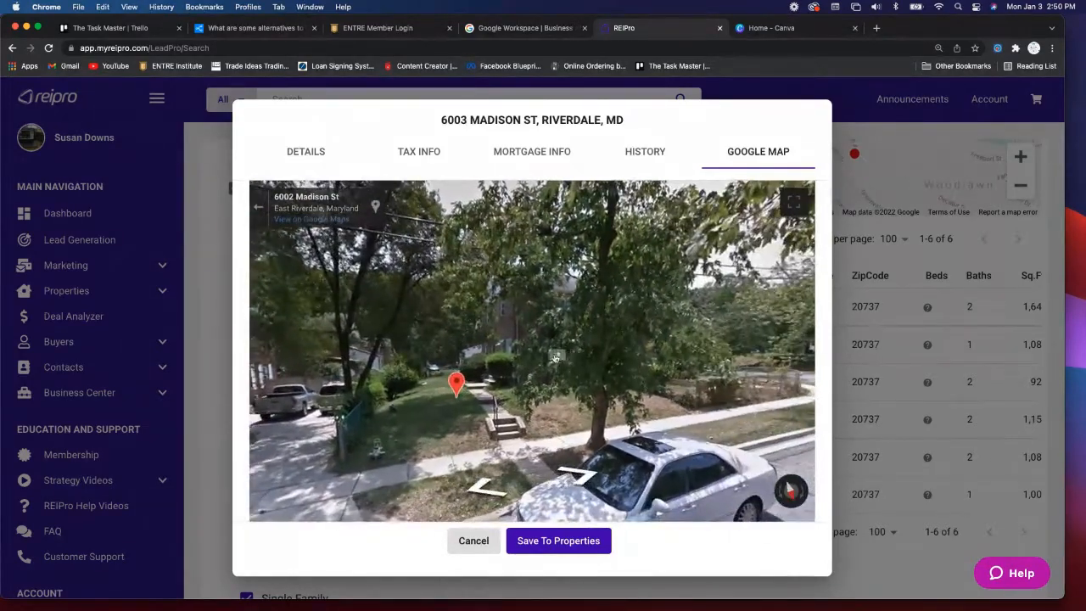
{"action": "left_click", "coordinate": [511, 340]}
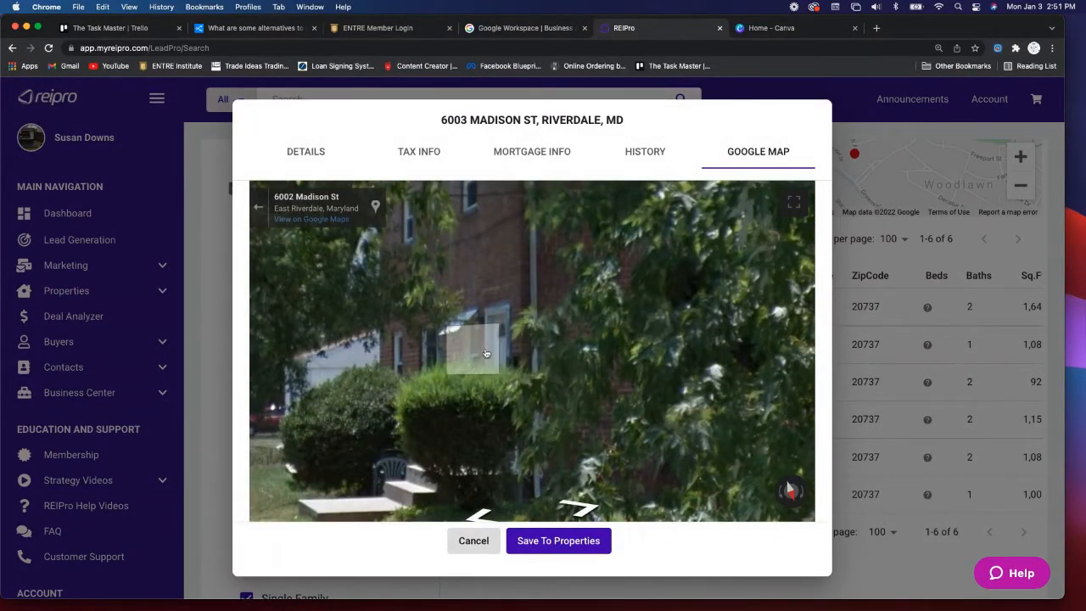
{"action": "scroll", "coordinate": [486, 353], "scroll_direction": "down", "scroll_amount": 5}
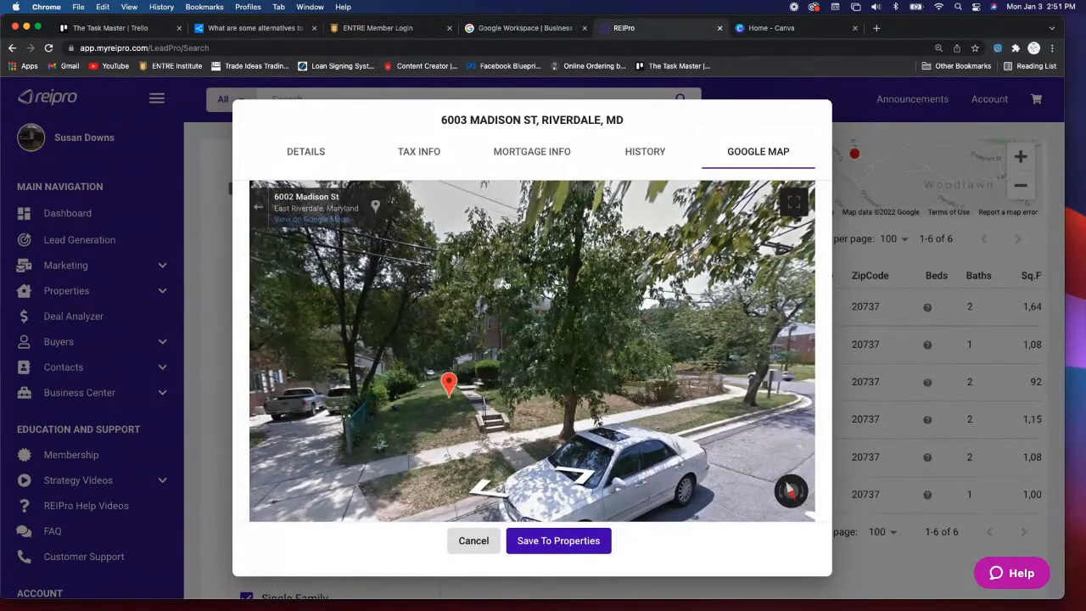
{"action": "left_click", "coordinate": [557, 548]}
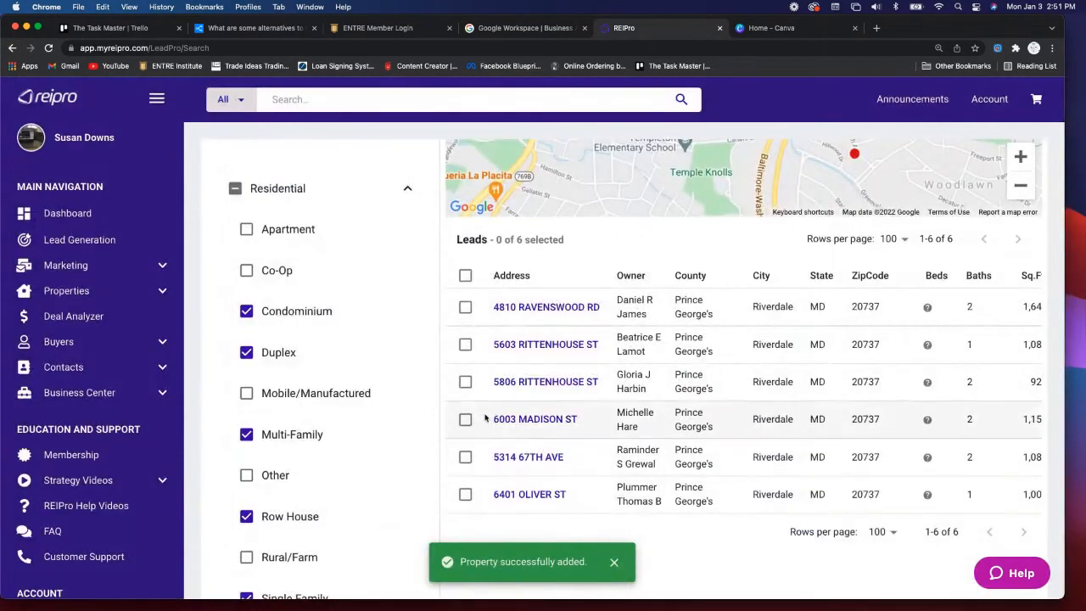
{"action": "scroll", "coordinate": [484, 422], "scroll_direction": "up", "scroll_amount": 2}
{"action": "scroll", "coordinate": [520, 433], "scroll_direction": "down", "scroll_amount": 1}
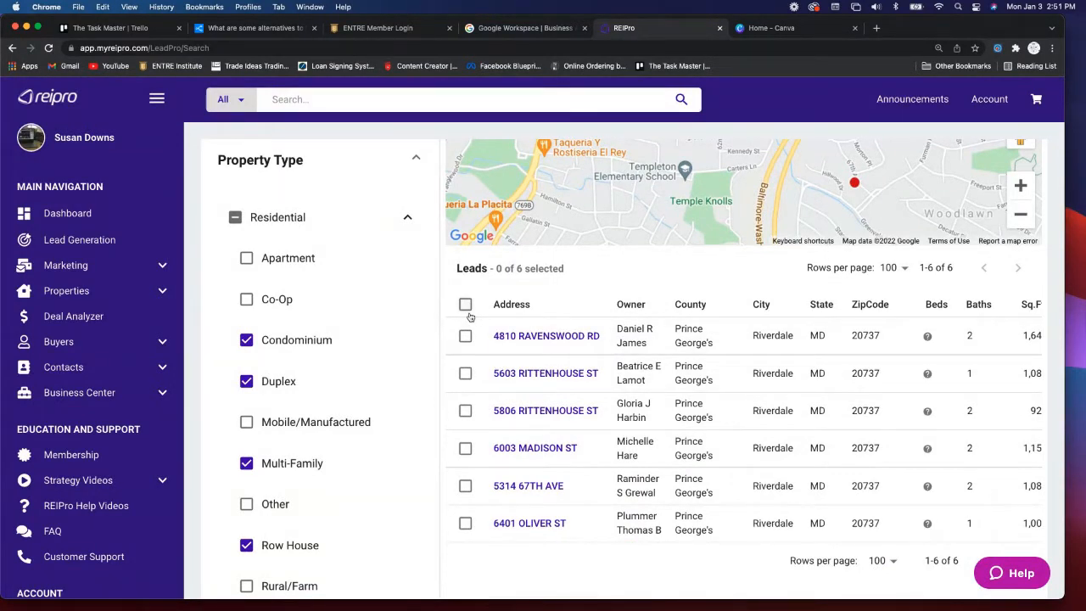
{"action": "left_click", "coordinate": [535, 486]}
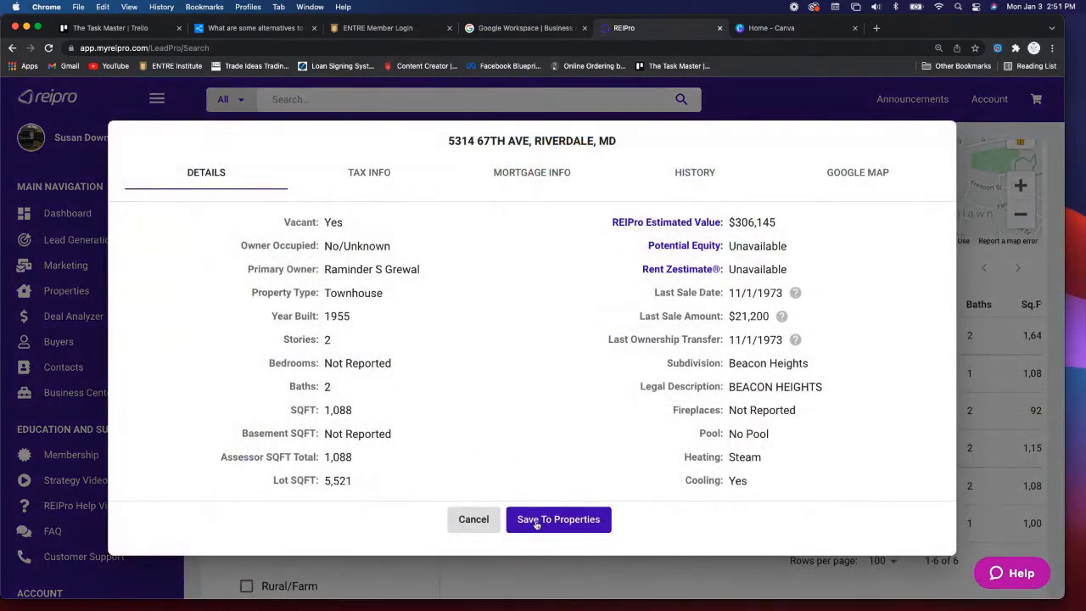
{"action": "left_click", "coordinate": [468, 521]}
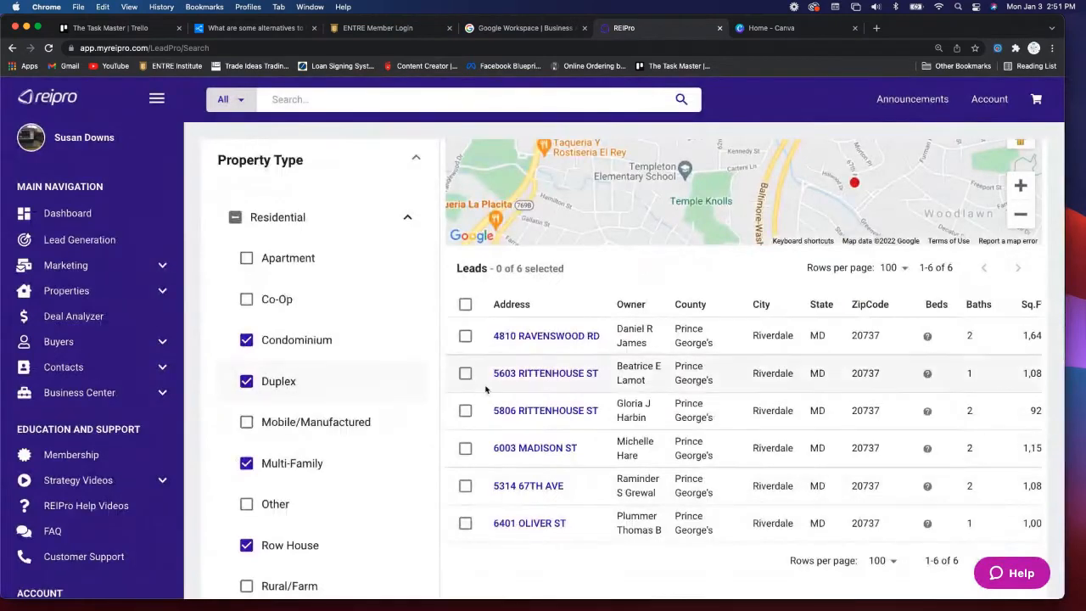
{"action": "scroll", "coordinate": [393, 381], "scroll_direction": "down", "scroll_amount": 2}
{"action": "scroll", "coordinate": [392, 381], "scroll_direction": "down", "scroll_amount": 5}
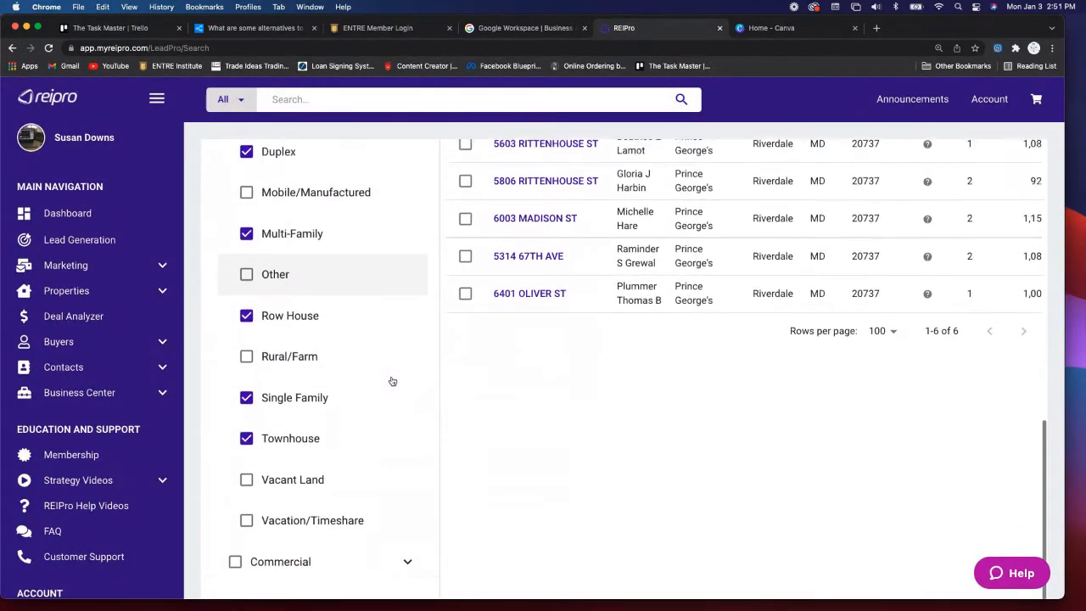
{"action": "scroll", "coordinate": [392, 381], "scroll_direction": "up", "scroll_amount": 10}
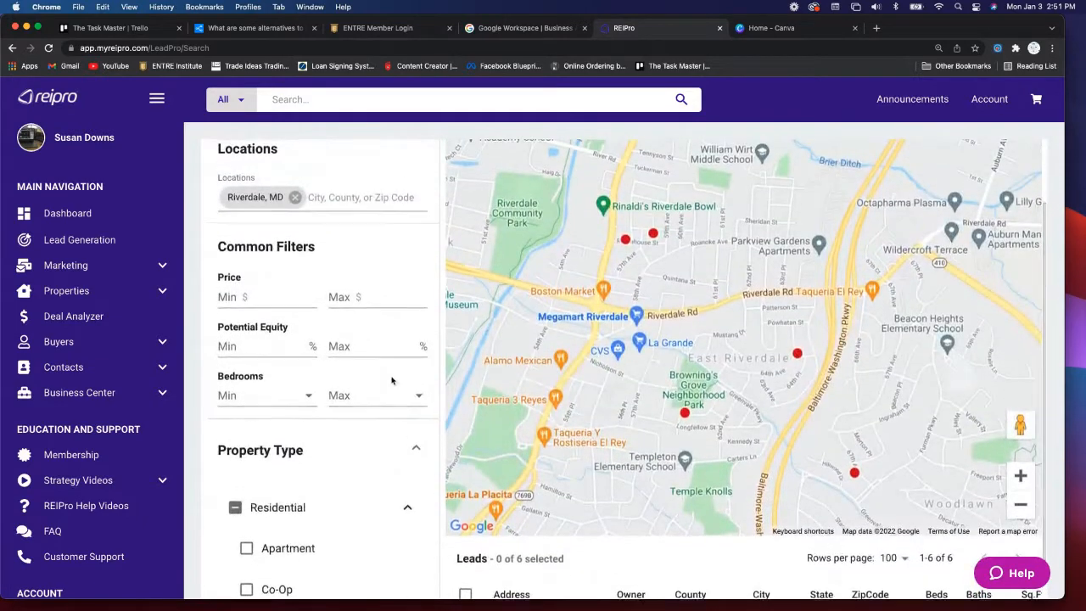
{"action": "scroll", "coordinate": [392, 381], "scroll_direction": "up", "scroll_amount": 4}
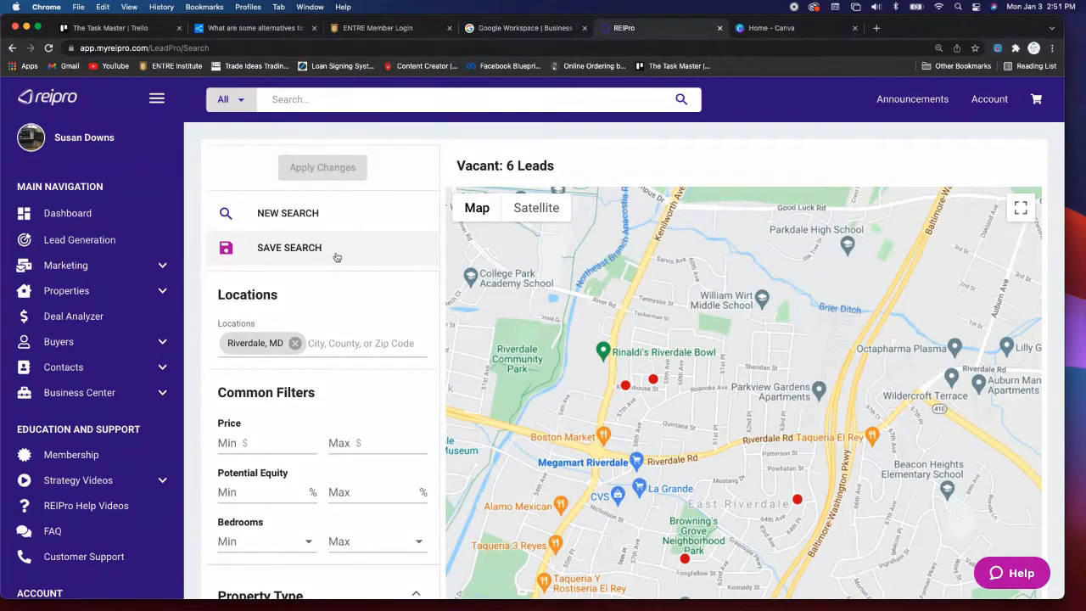
- Save the current search under the name 'Riverdale, Md - VACANT 1/3/22'
{"action": "left_click", "coordinate": [286, 248]}
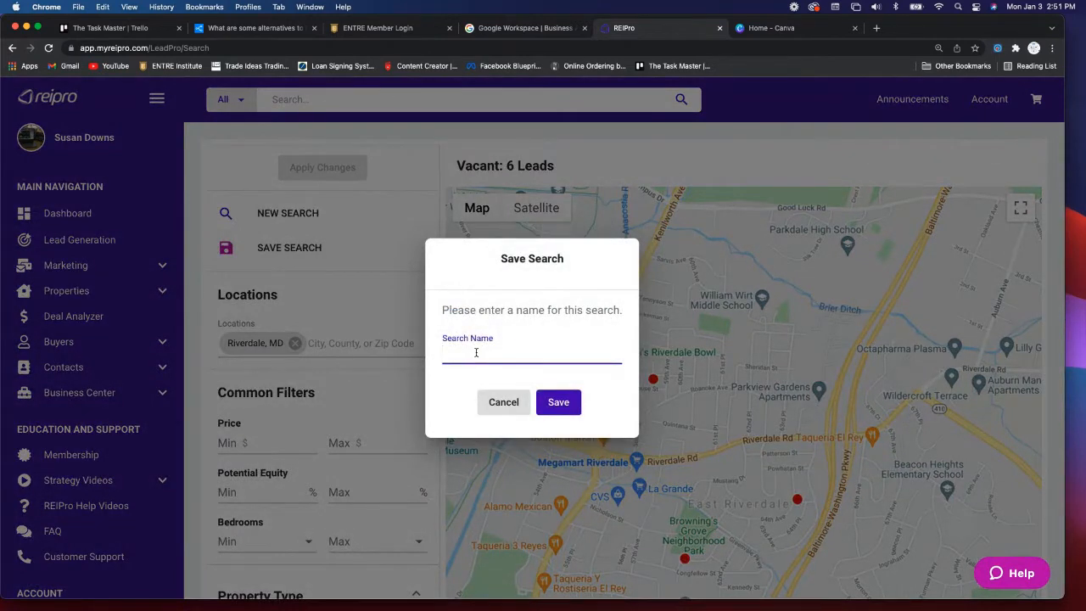
{"action": "type", "text": "Riverdale"}
{"action": "key", "text": "BackSpace"}
{"action": "key", "text": "BackSpace"}
{"action": "key", "text": "BackSpace"}
{"action": "type", "text": "ale, Md - VACANT"}
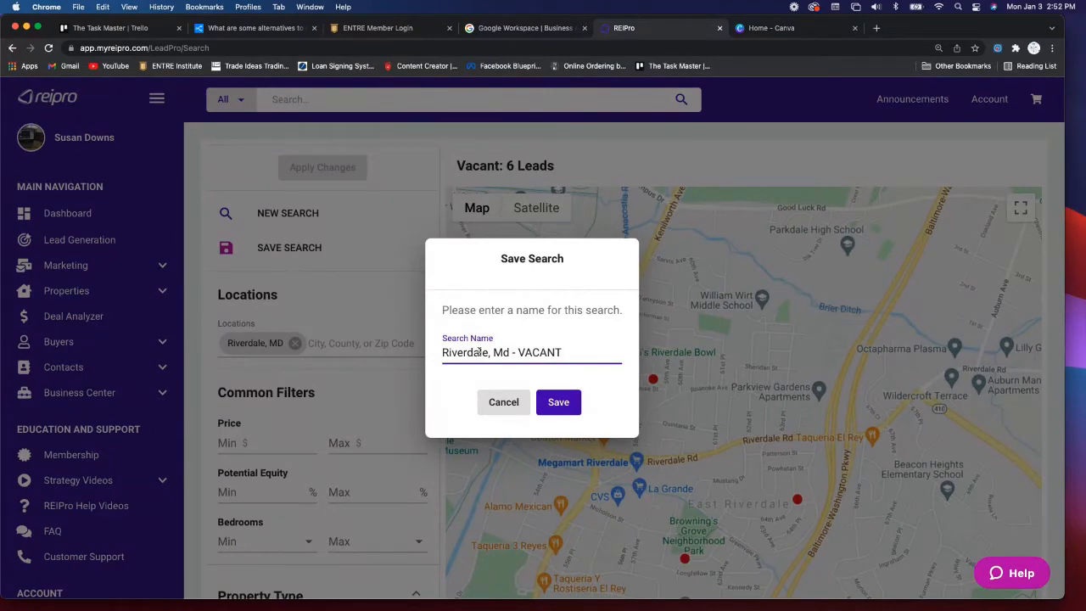
{"action": "type", "text": "1/3"}
{"action": "type", "text": "/"}
{"action": "type", "text": "21"}
{"action": "type", "text": "22"}
{"action": "left_click", "coordinate": [558, 402]}
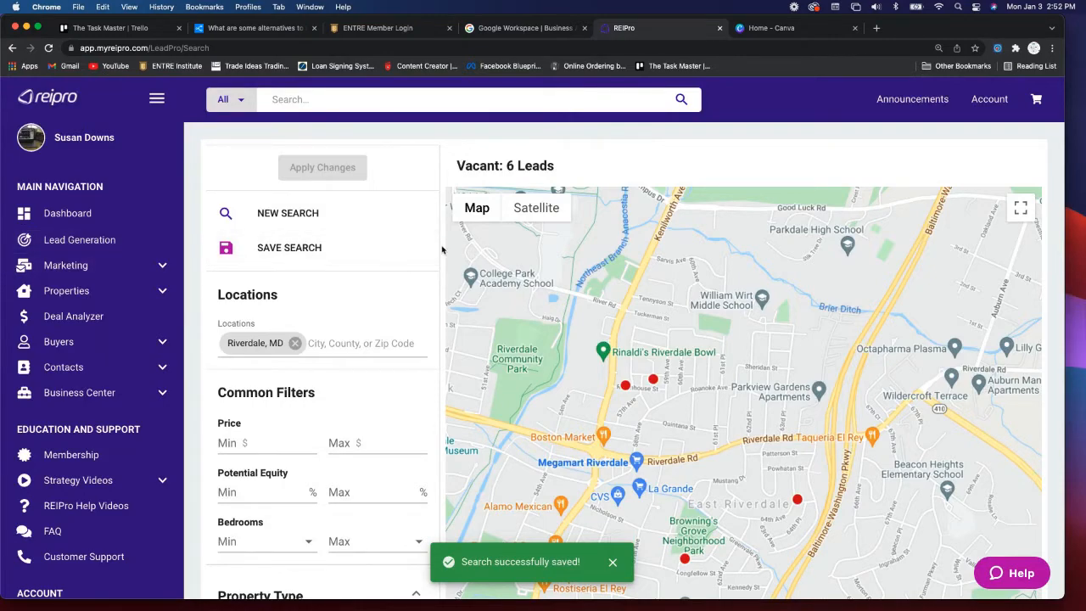
- Scroll the Leads table to check Est. Value and Potential Equity, then expand the Marketing menu
{"action": "scroll", "coordinate": [450, 252], "scroll_direction": "down", "scroll_amount": 10}
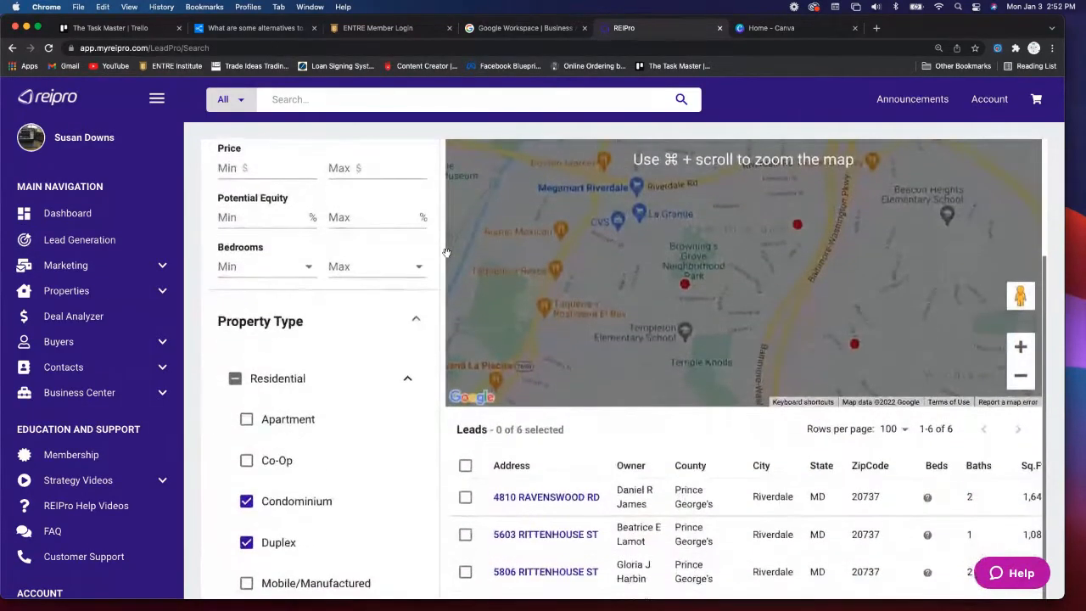
{"action": "scroll", "coordinate": [447, 252], "scroll_direction": "down", "scroll_amount": 1}
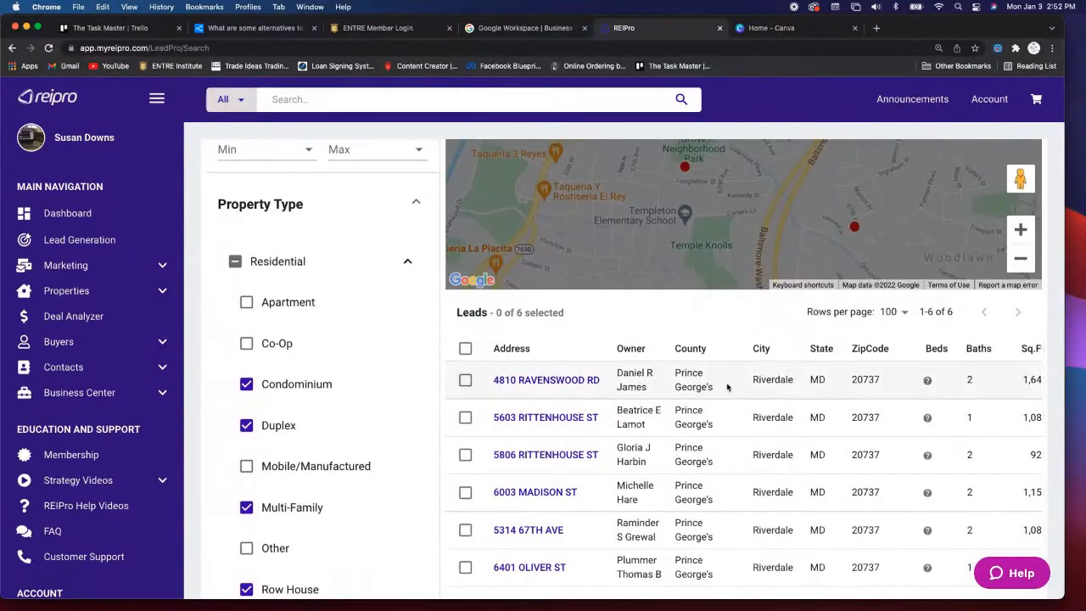
{"action": "scroll", "coordinate": [728, 387], "scroll_direction": "right", "scroll_amount": 1}
{"action": "scroll", "coordinate": [727, 386], "scroll_direction": "right", "scroll_amount": 5}
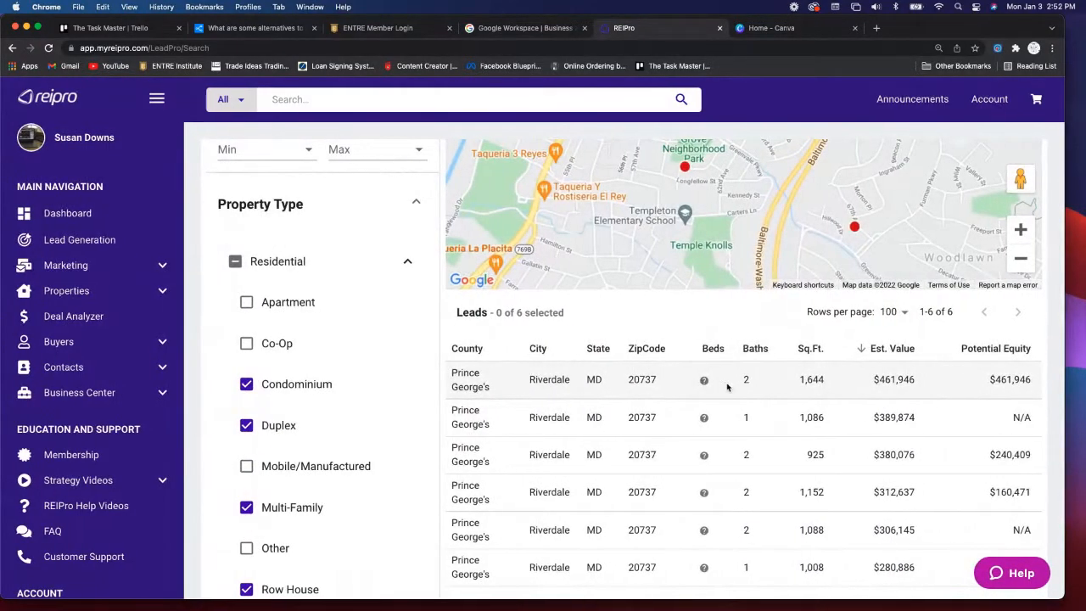
{"action": "scroll", "coordinate": [459, 356], "scroll_direction": "left", "scroll_amount": 6}
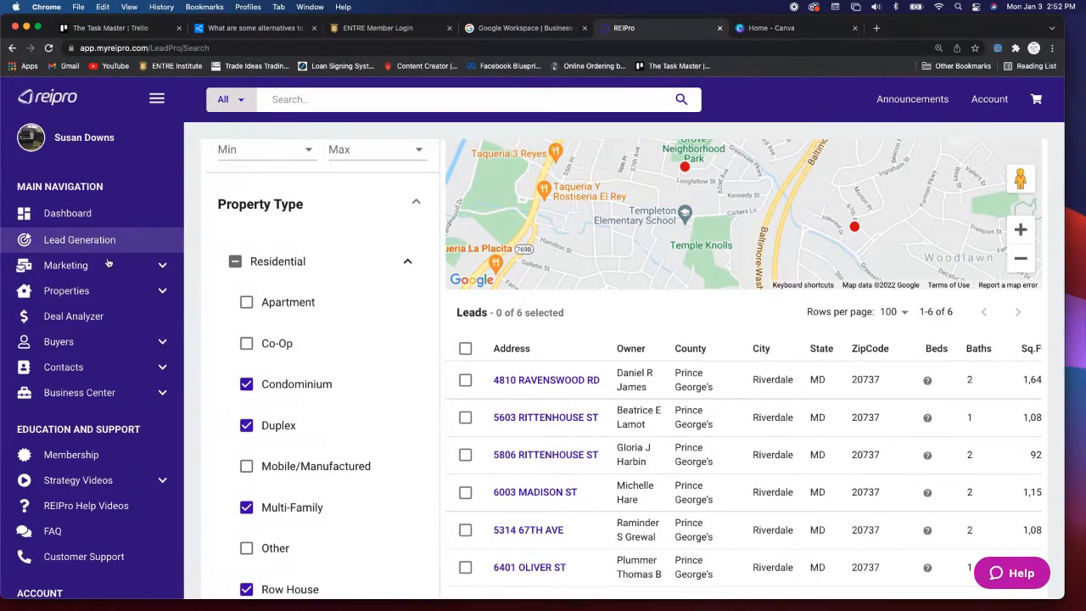
{"action": "left_click", "coordinate": [162, 267]}
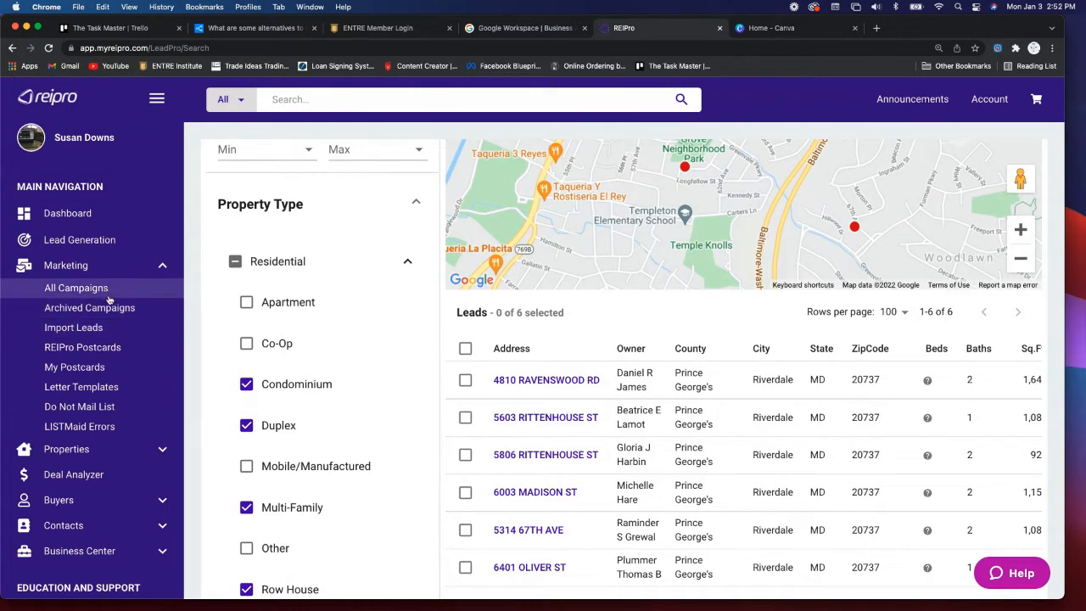
{"action": "scroll", "coordinate": [126, 332], "scroll_direction": "down", "scroll_amount": 2}
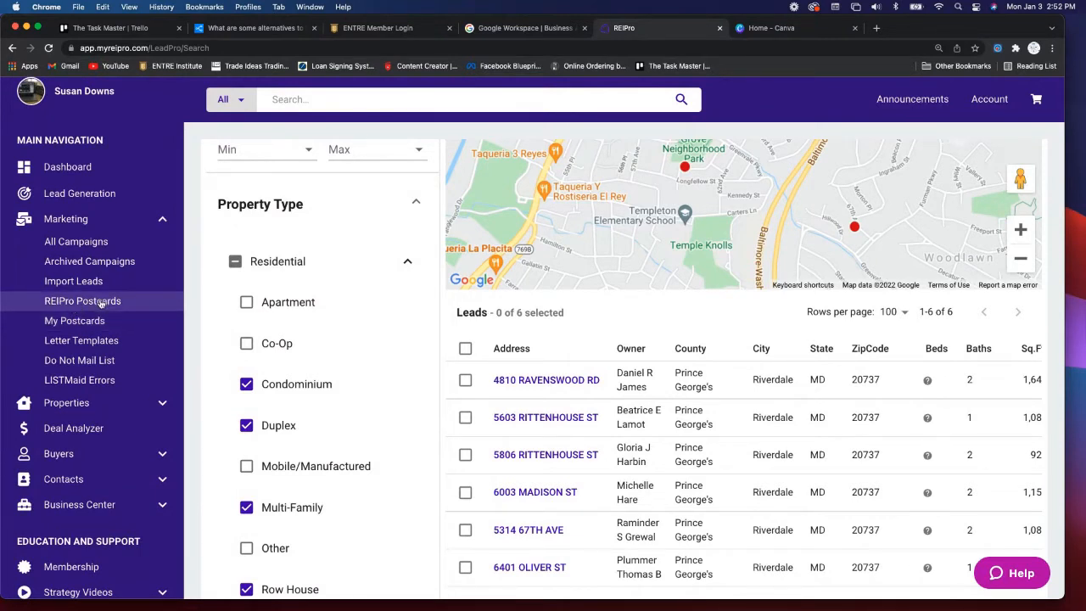
- Open REIPro Postcards and flip Absentee Owner #1 to its back and front
{"action": "left_click", "coordinate": [101, 302]}
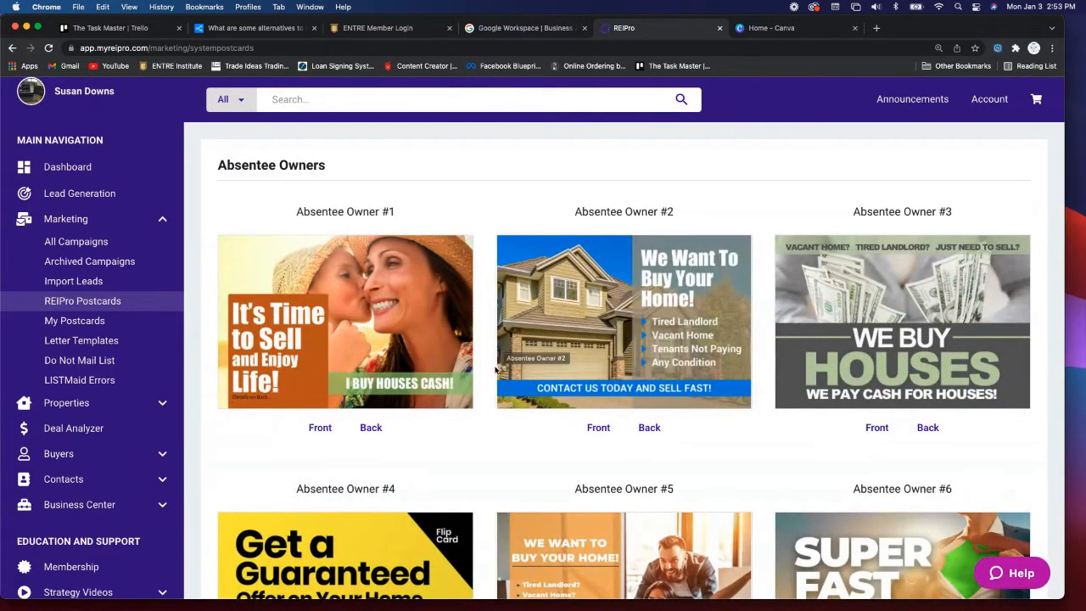
{"action": "scroll", "coordinate": [496, 370], "scroll_direction": "down", "scroll_amount": 2}
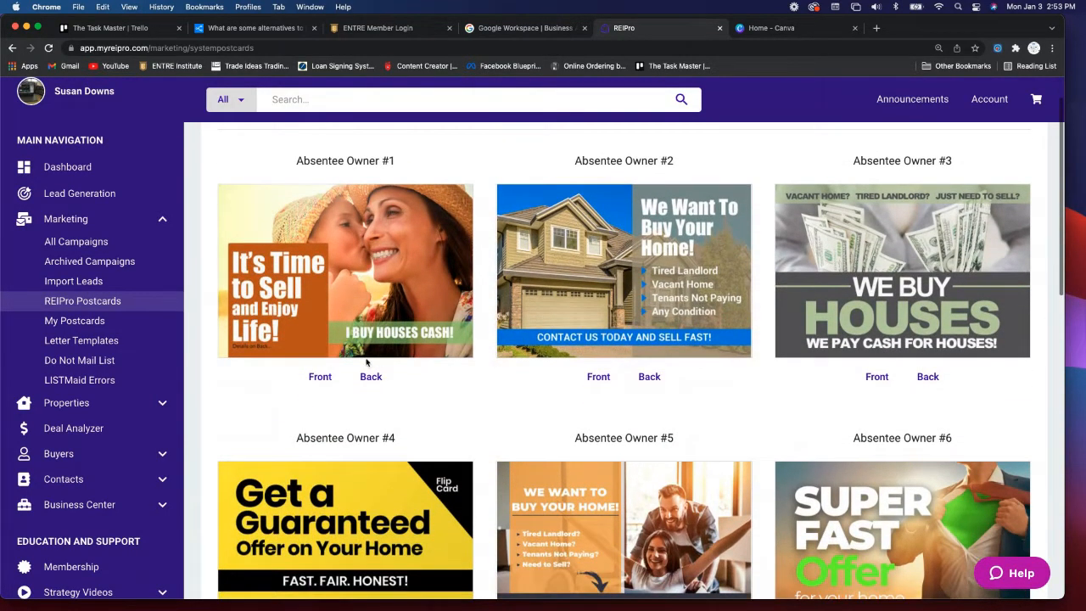
{"action": "left_click", "coordinate": [371, 380]}
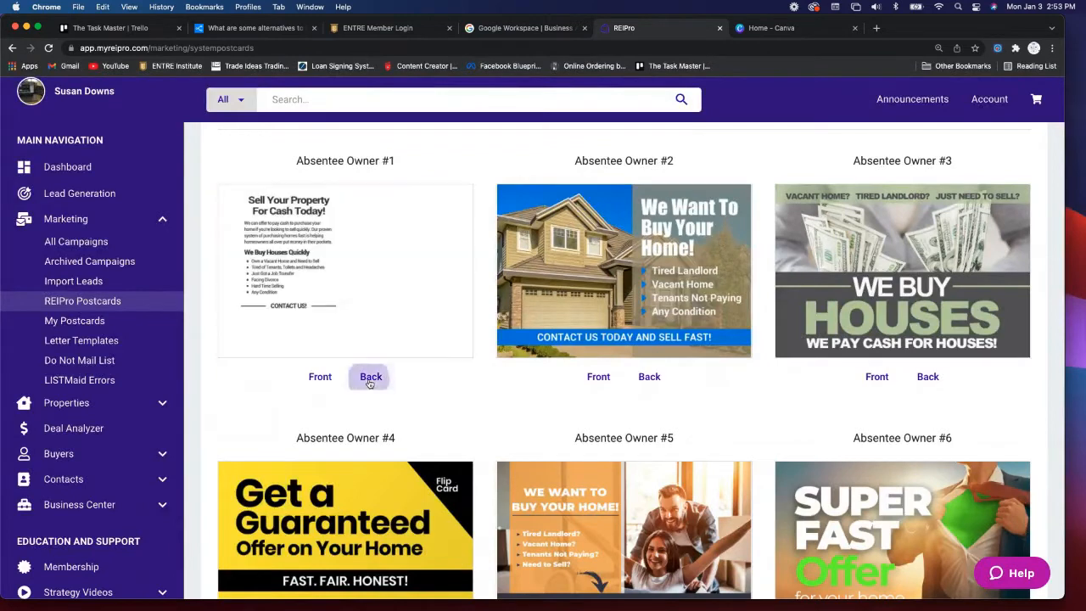
{"action": "left_click", "coordinate": [320, 378]}
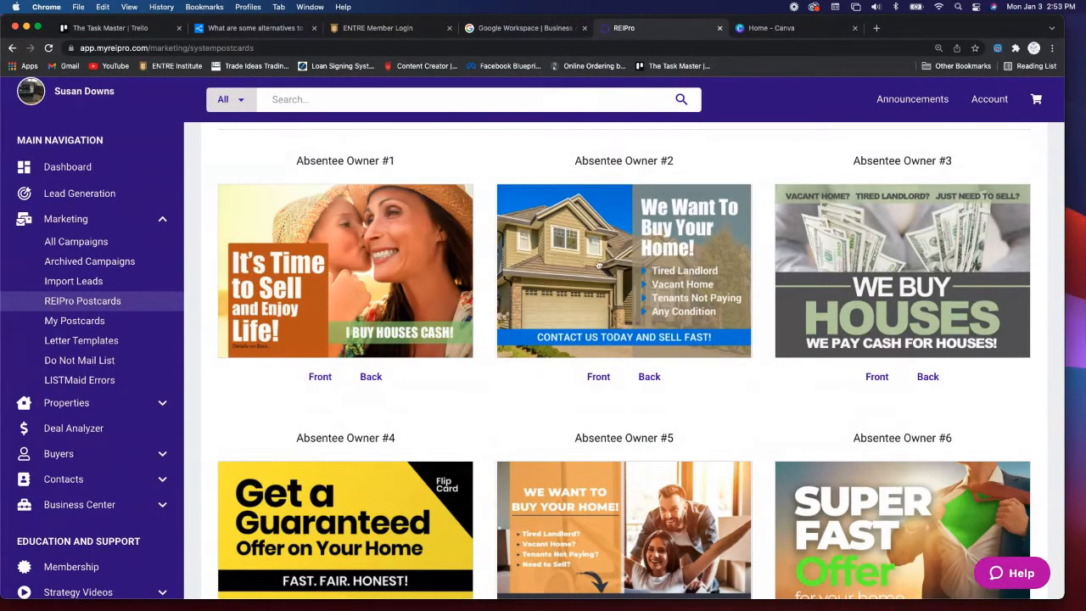
- Scroll through the postcard categories down to General #4–#6 and the High Equity designs
{"action": "scroll", "coordinate": [569, 367], "scroll_direction": "down", "scroll_amount": 5}
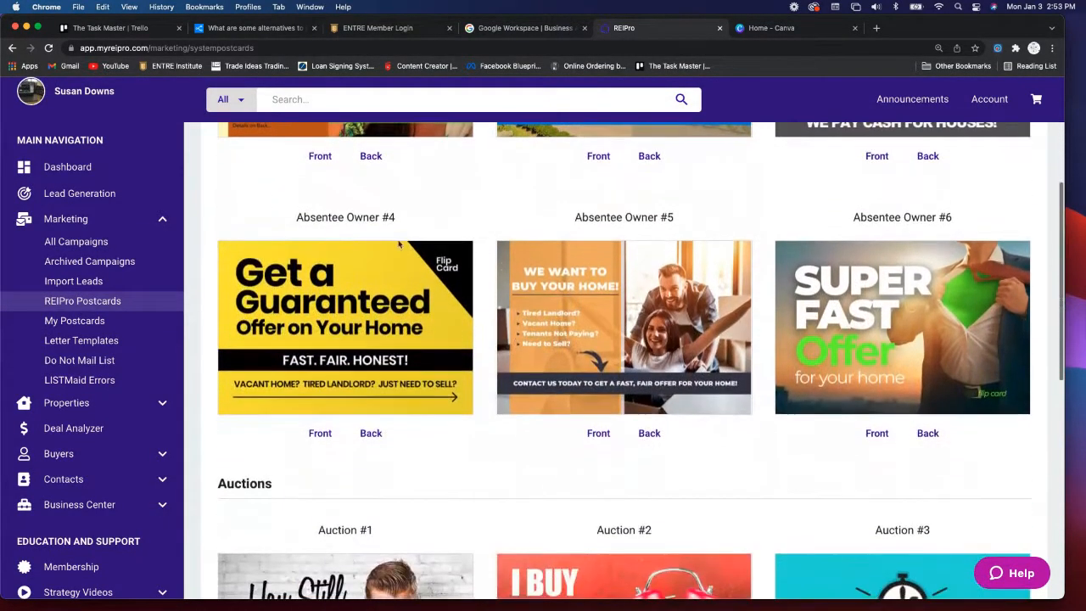
{"action": "scroll", "coordinate": [521, 343], "scroll_direction": "down", "scroll_amount": 5}
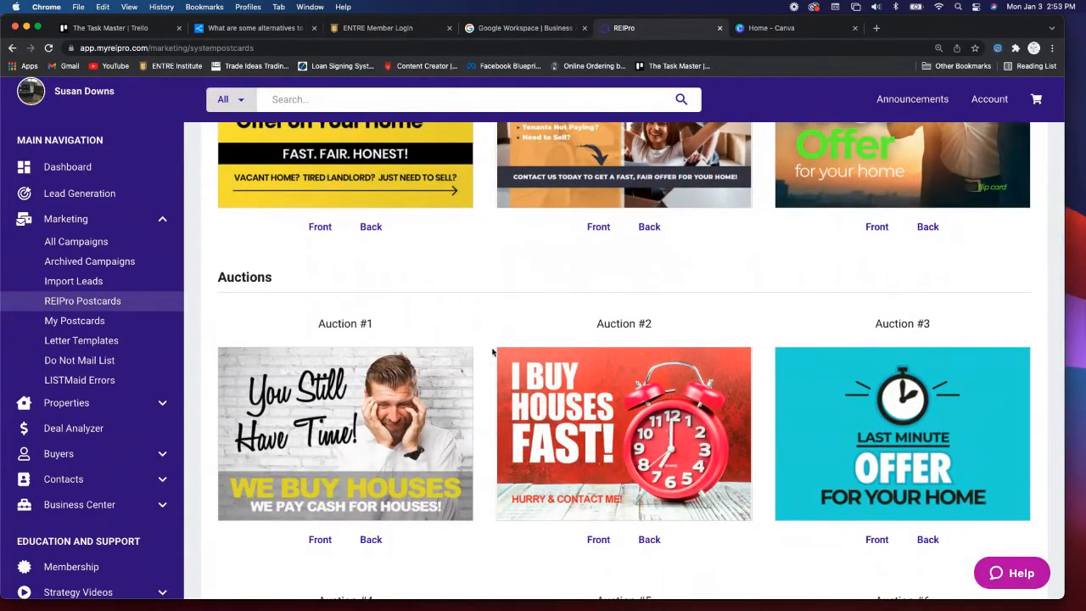
{"action": "scroll", "coordinate": [492, 352], "scroll_direction": "down", "scroll_amount": 5}
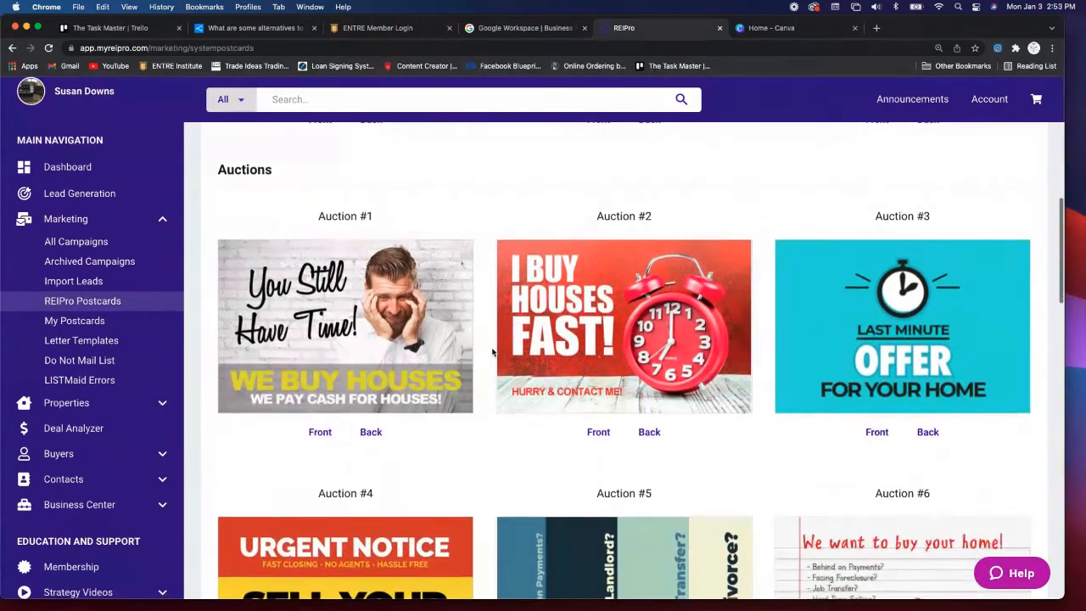
{"action": "scroll", "coordinate": [492, 352], "scroll_direction": "down", "scroll_amount": 5}
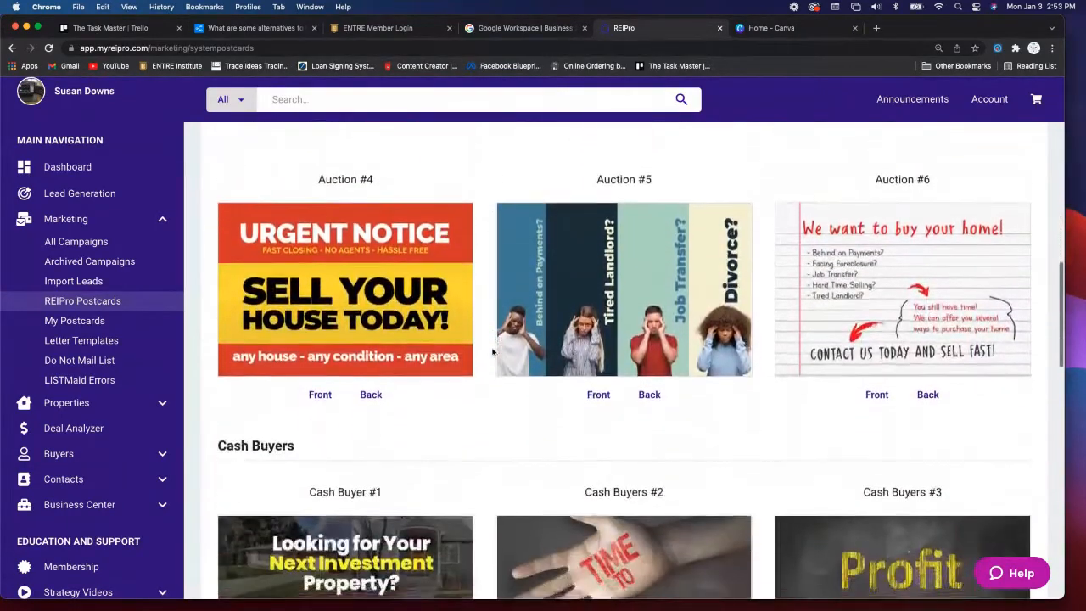
{"action": "scroll", "coordinate": [492, 352], "scroll_direction": "down", "scroll_amount": 6}
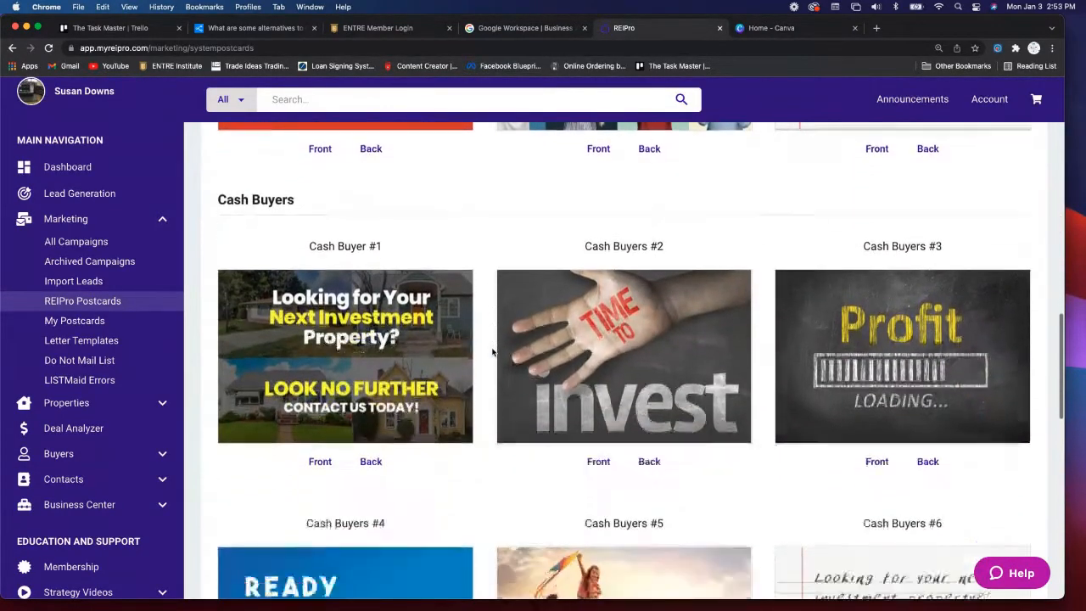
{"action": "scroll", "coordinate": [492, 352], "scroll_direction": "down", "scroll_amount": 7}
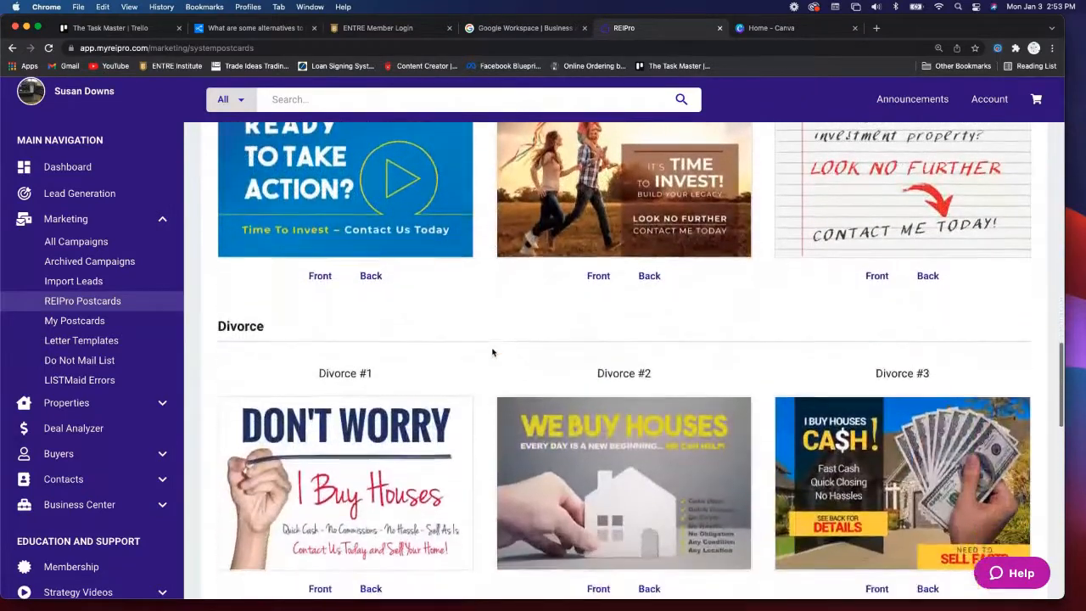
{"action": "scroll", "coordinate": [493, 353], "scroll_direction": "down", "scroll_amount": 1}
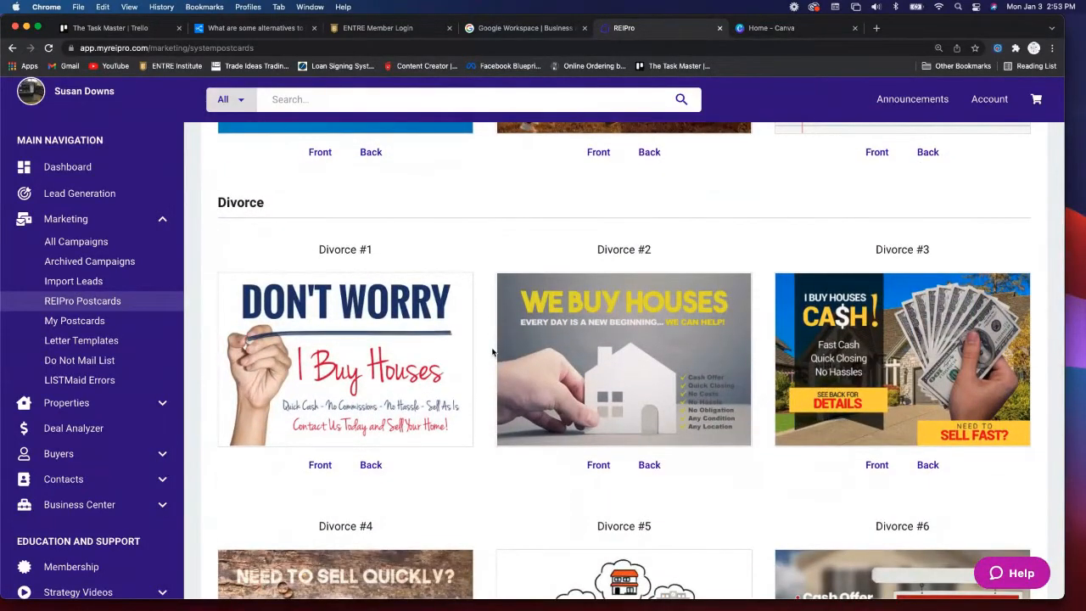
{"action": "scroll", "coordinate": [492, 353], "scroll_direction": "down", "scroll_amount": 6}
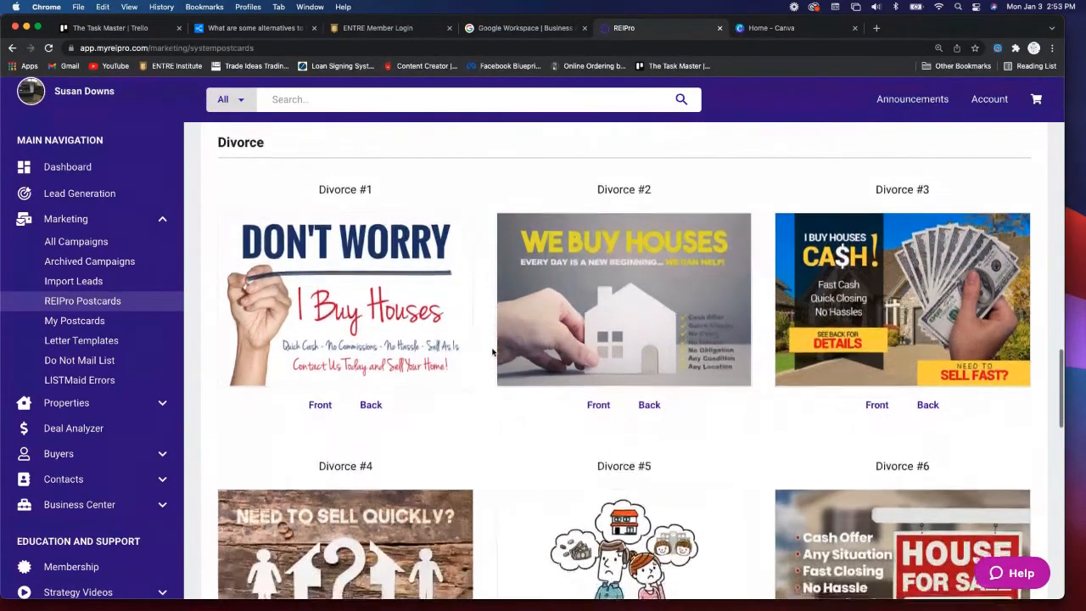
{"action": "scroll", "coordinate": [492, 353], "scroll_direction": "down", "scroll_amount": 4}
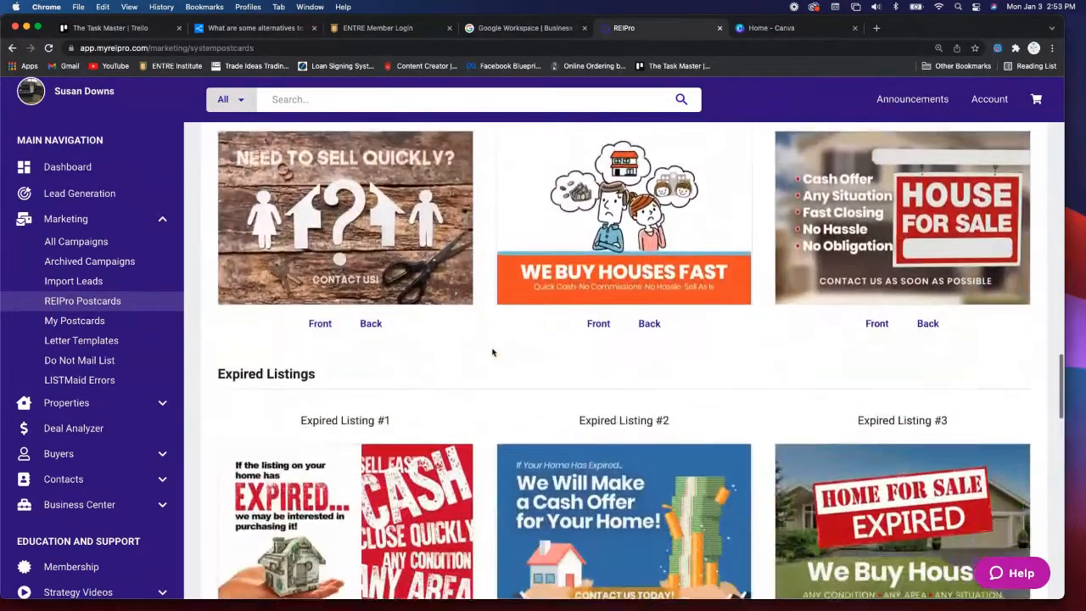
{"action": "scroll", "coordinate": [492, 353], "scroll_direction": "down", "scroll_amount": 1}
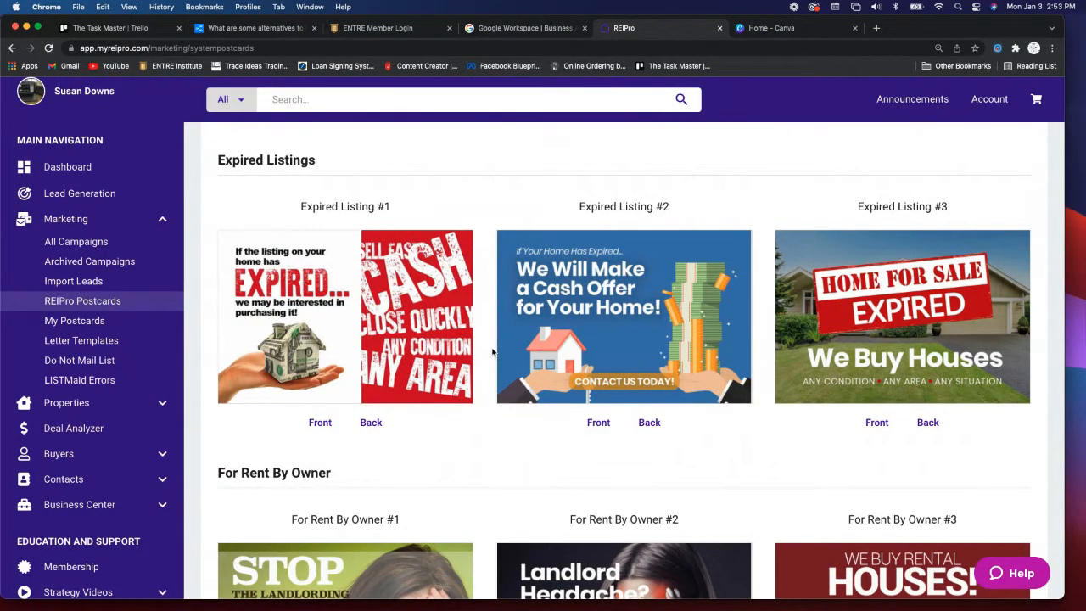
{"action": "scroll", "coordinate": [492, 352], "scroll_direction": "down", "scroll_amount": 3}
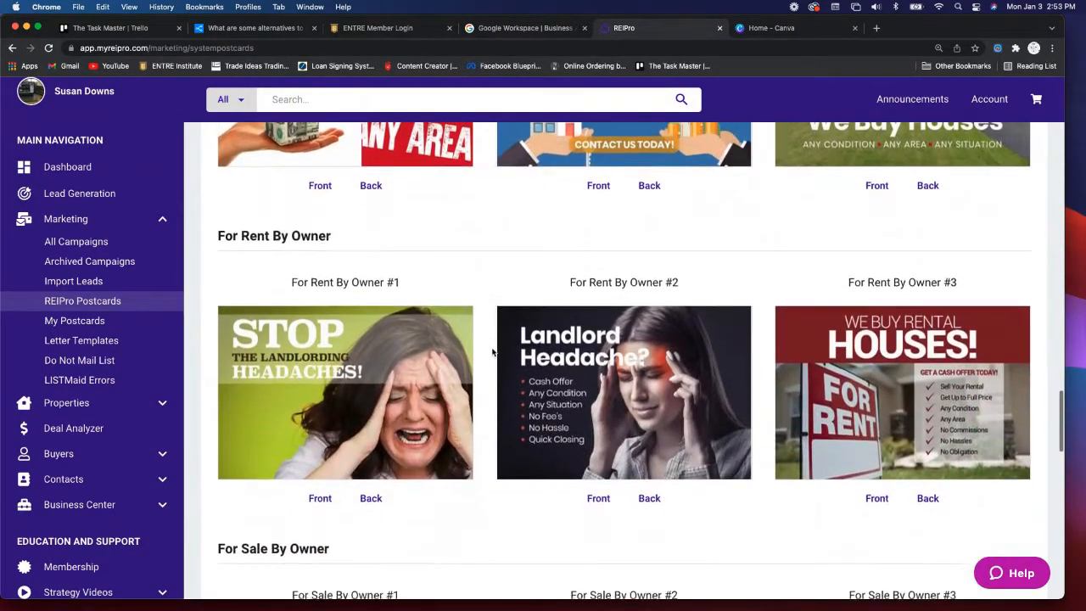
{"action": "scroll", "coordinate": [493, 352], "scroll_direction": "down", "scroll_amount": 5}
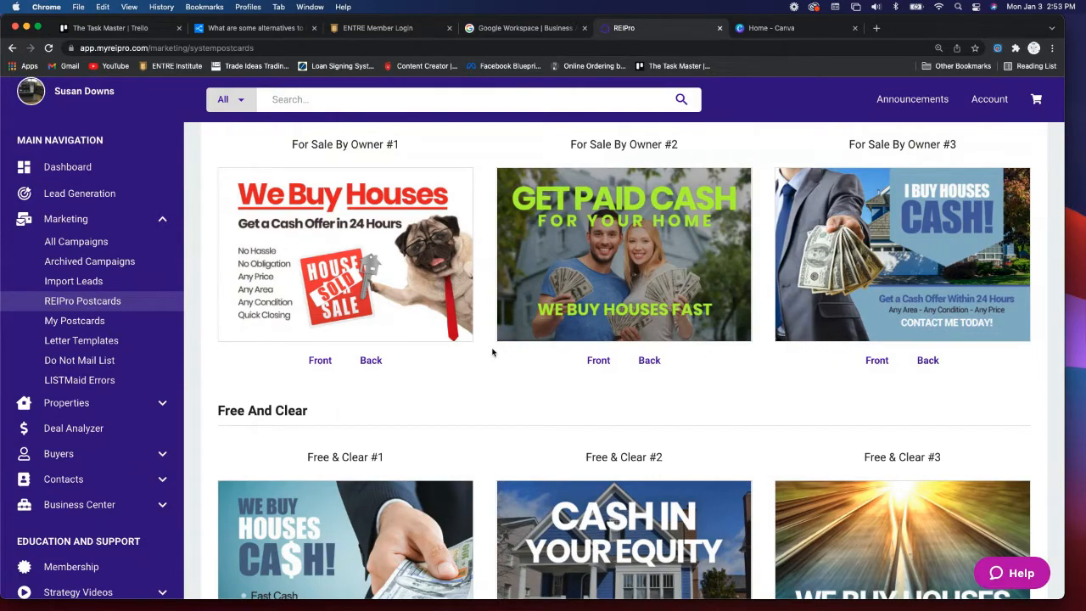
{"action": "scroll", "coordinate": [492, 353], "scroll_direction": "down", "scroll_amount": 5}
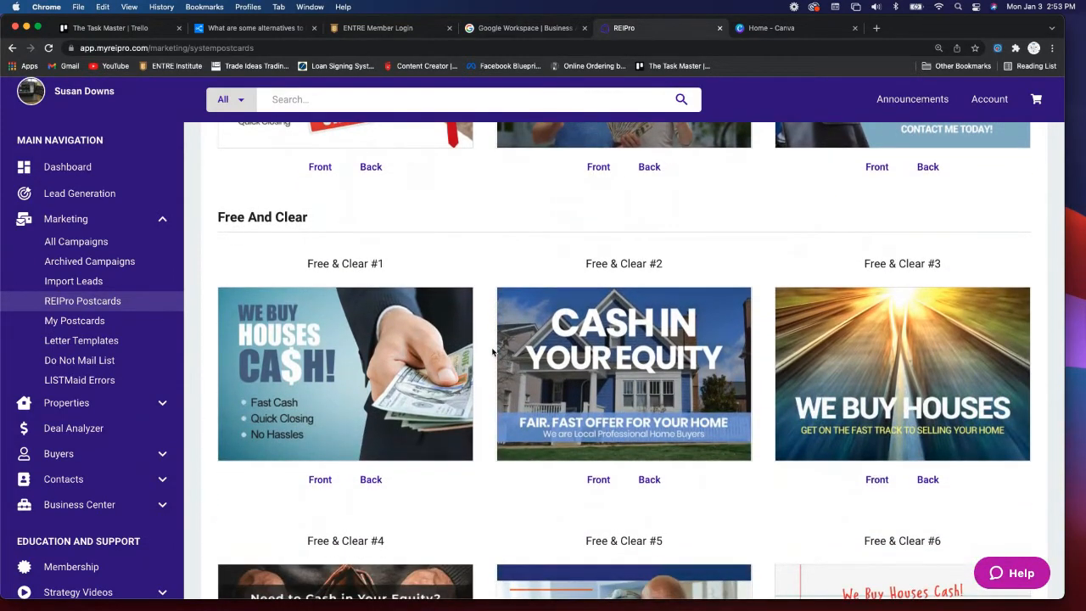
{"action": "scroll", "coordinate": [492, 353], "scroll_direction": "down", "scroll_amount": 3}
{"action": "scroll", "coordinate": [492, 352], "scroll_direction": "down", "scroll_amount": 5}
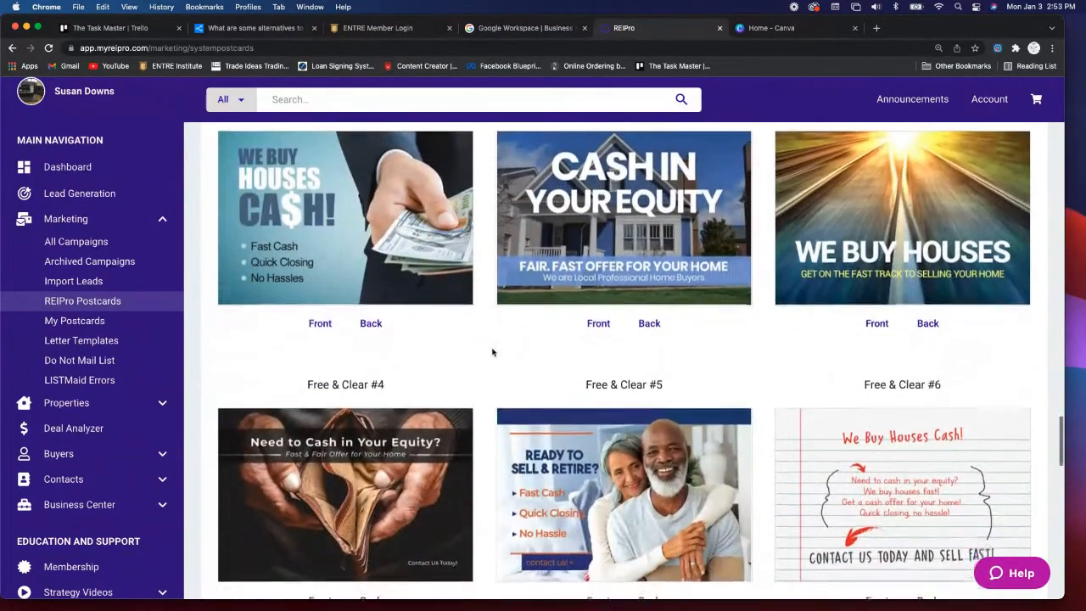
{"action": "scroll", "coordinate": [492, 352], "scroll_direction": "down", "scroll_amount": 2}
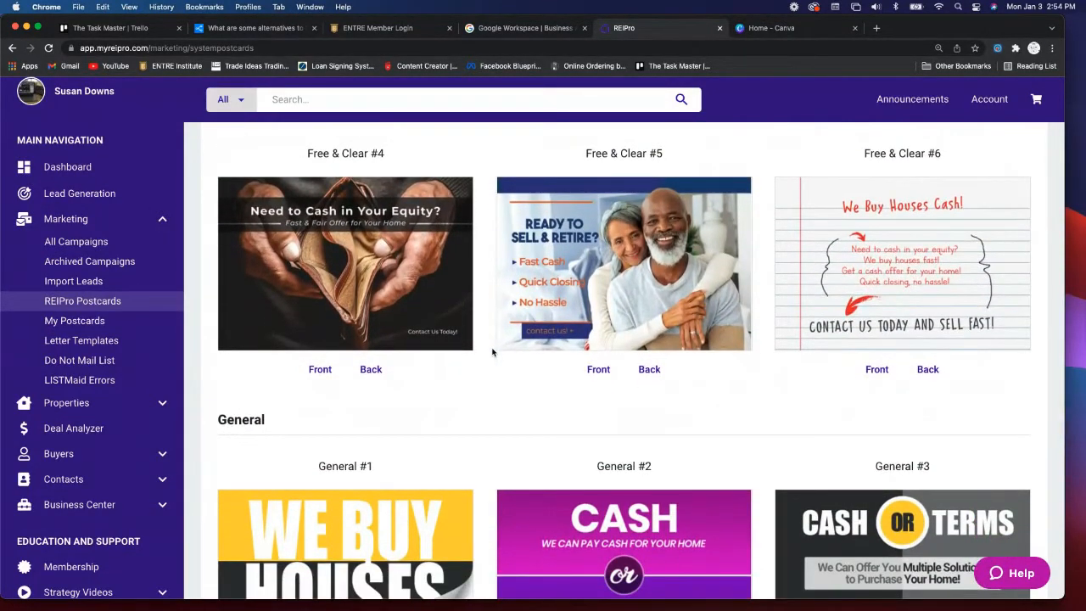
{"action": "scroll", "coordinate": [492, 353], "scroll_direction": "down", "scroll_amount": 5}
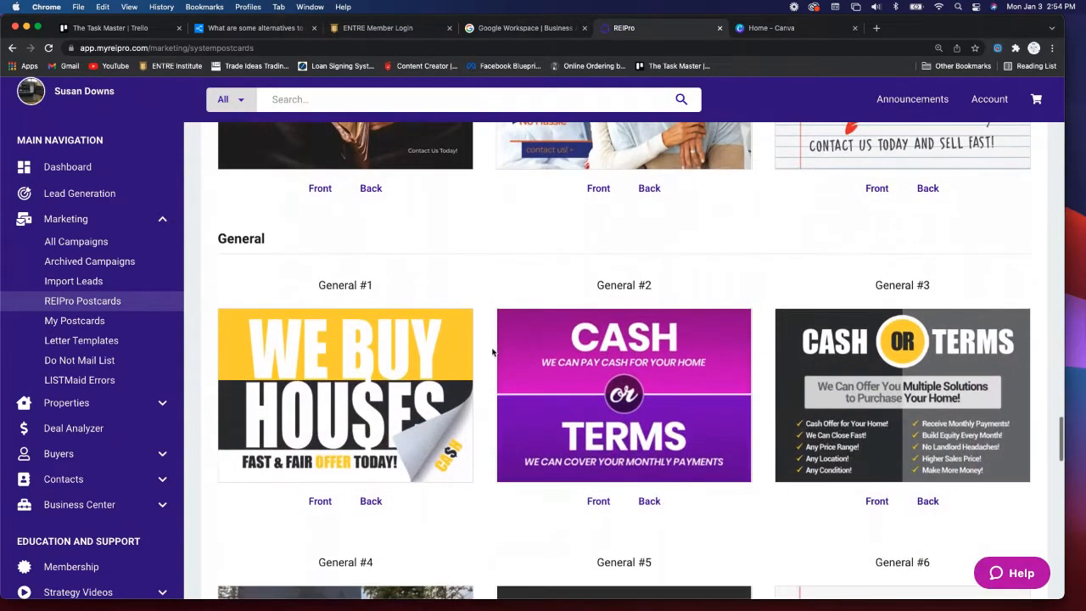
{"action": "scroll", "coordinate": [493, 353], "scroll_direction": "down", "scroll_amount": 1}
{"action": "scroll", "coordinate": [492, 352], "scroll_direction": "down", "scroll_amount": 3}
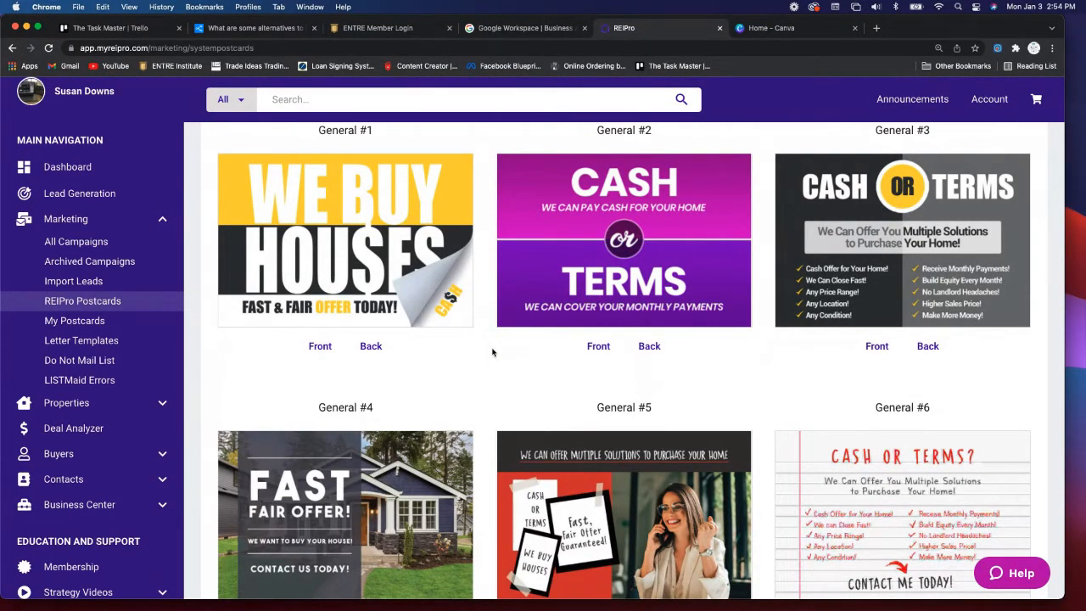
{"action": "scroll", "coordinate": [492, 352], "scroll_direction": "down", "scroll_amount": 3}
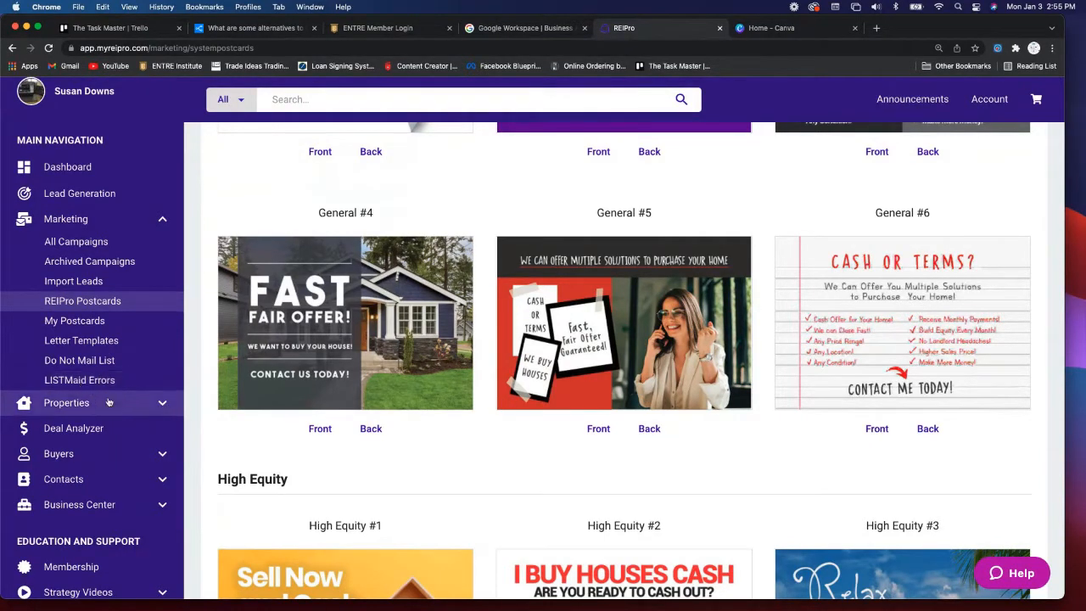
{"action": "left_click", "coordinate": [157, 218]}
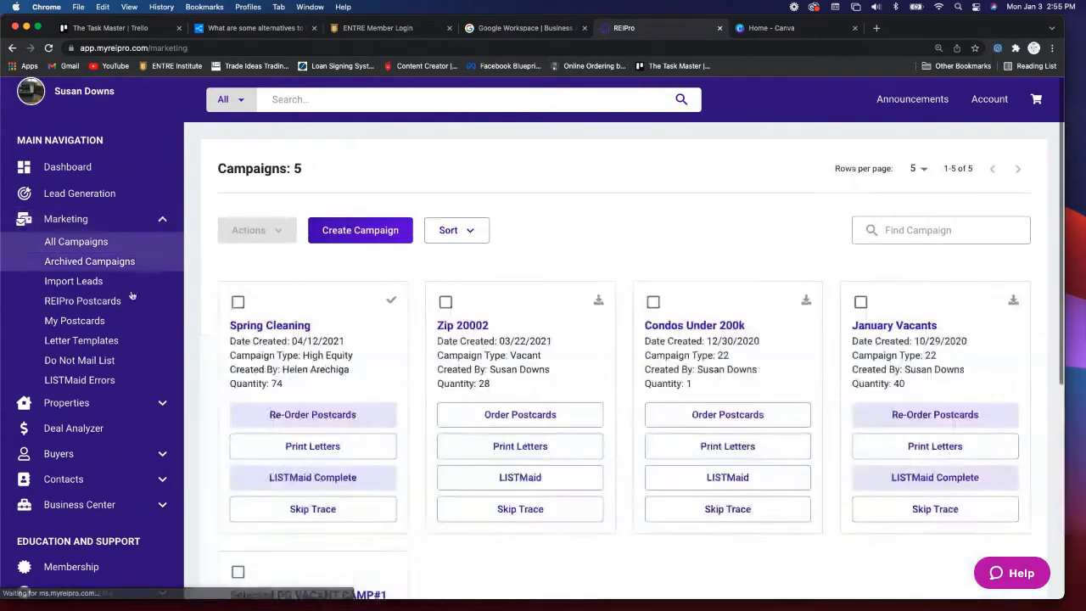
{"action": "left_click", "coordinate": [162, 404]}
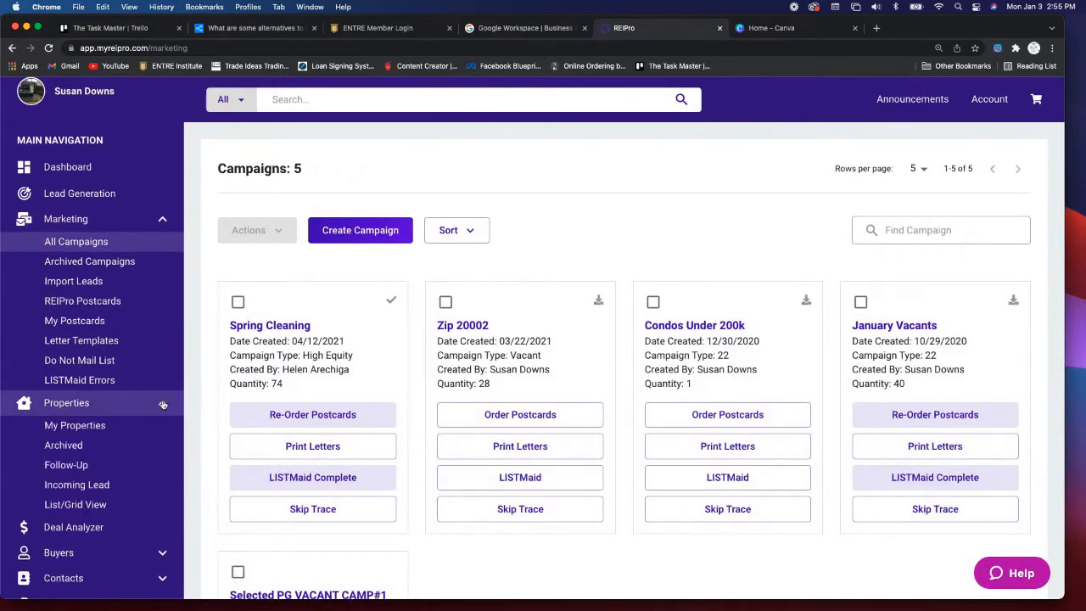
{"action": "left_click", "coordinate": [158, 219]}
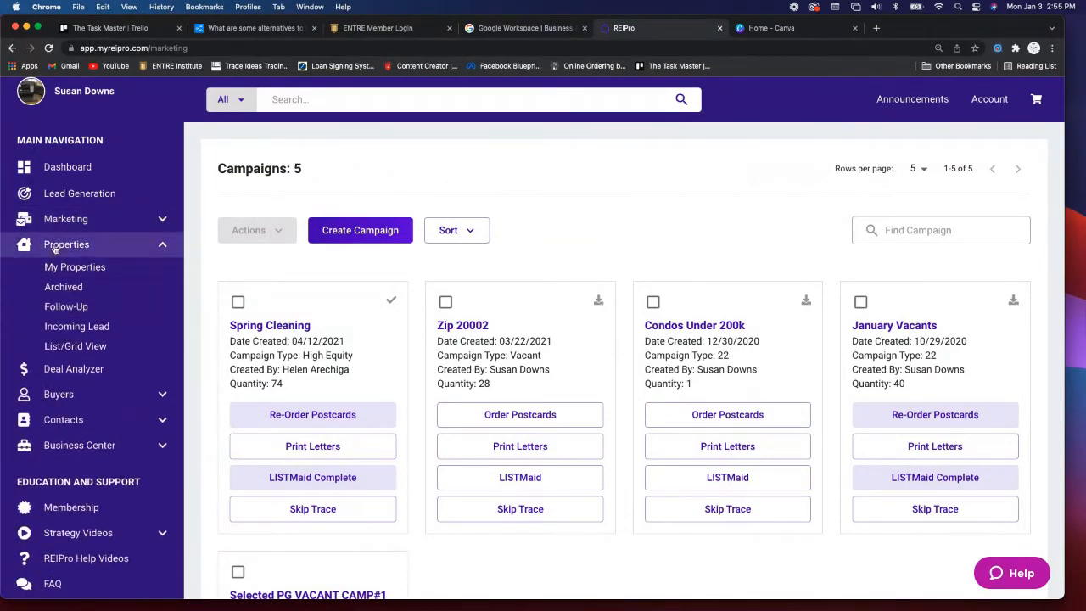
{"action": "left_click", "coordinate": [73, 268]}
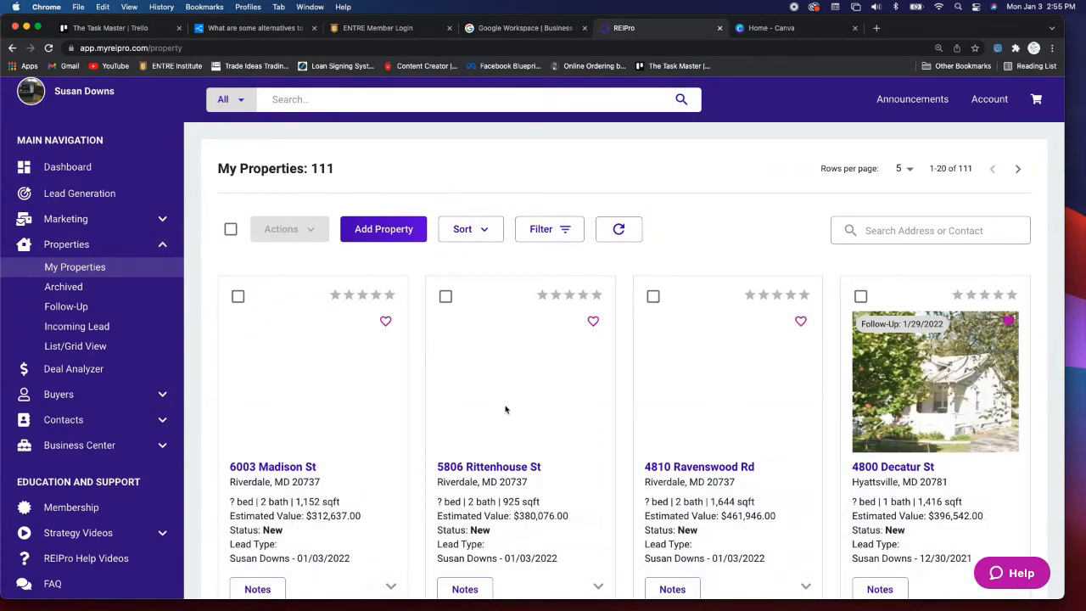
{"action": "scroll", "coordinate": [518, 409], "scroll_direction": "down", "scroll_amount": 2}
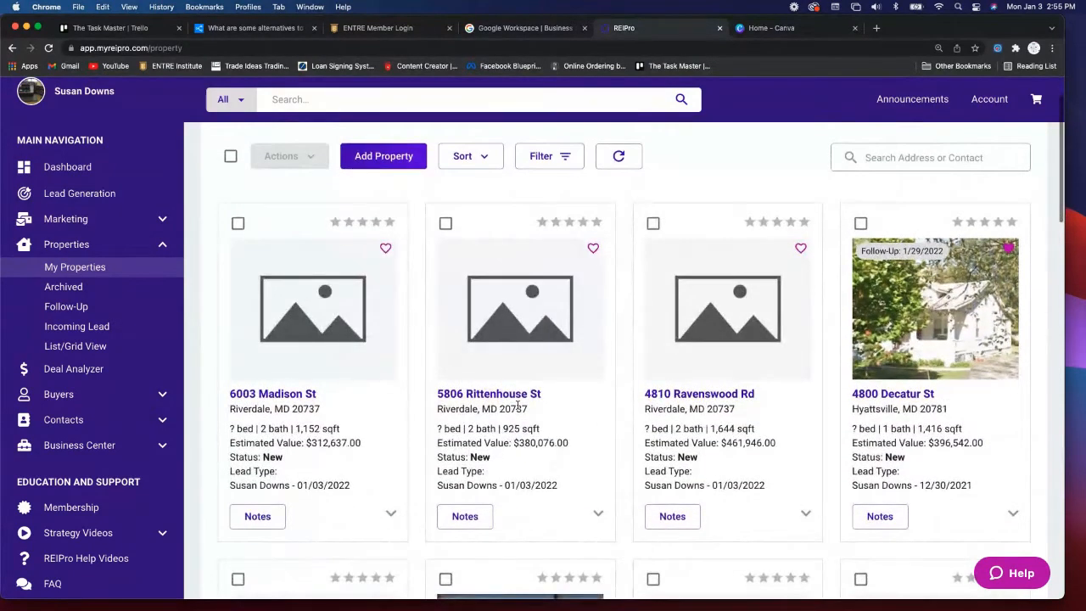
{"action": "scroll", "coordinate": [517, 405], "scroll_direction": "down", "scroll_amount": 2}
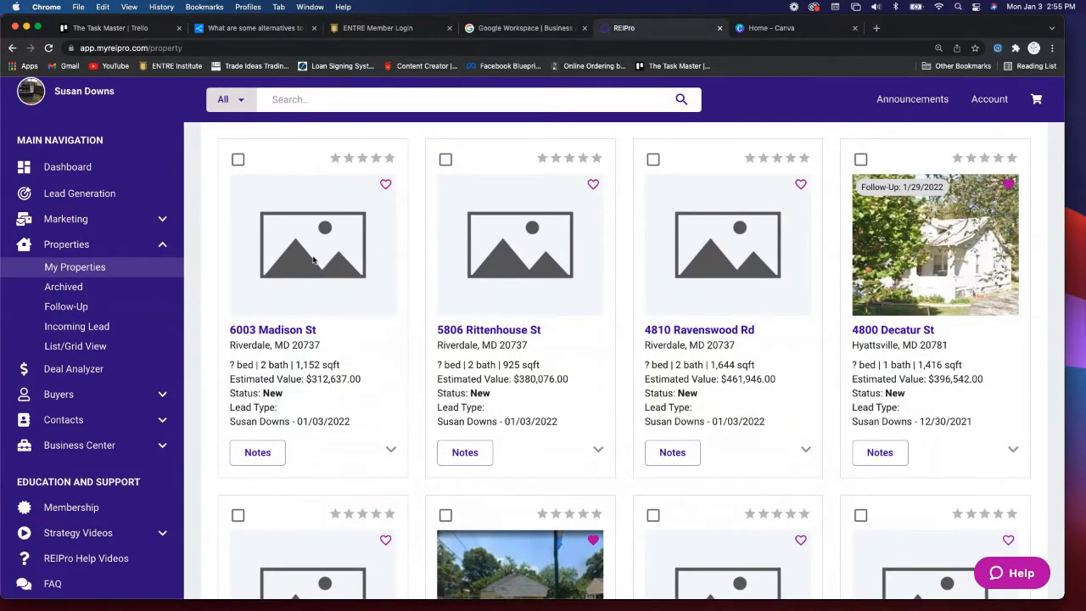
{"action": "scroll", "coordinate": [316, 312], "scroll_direction": "down", "scroll_amount": 1}
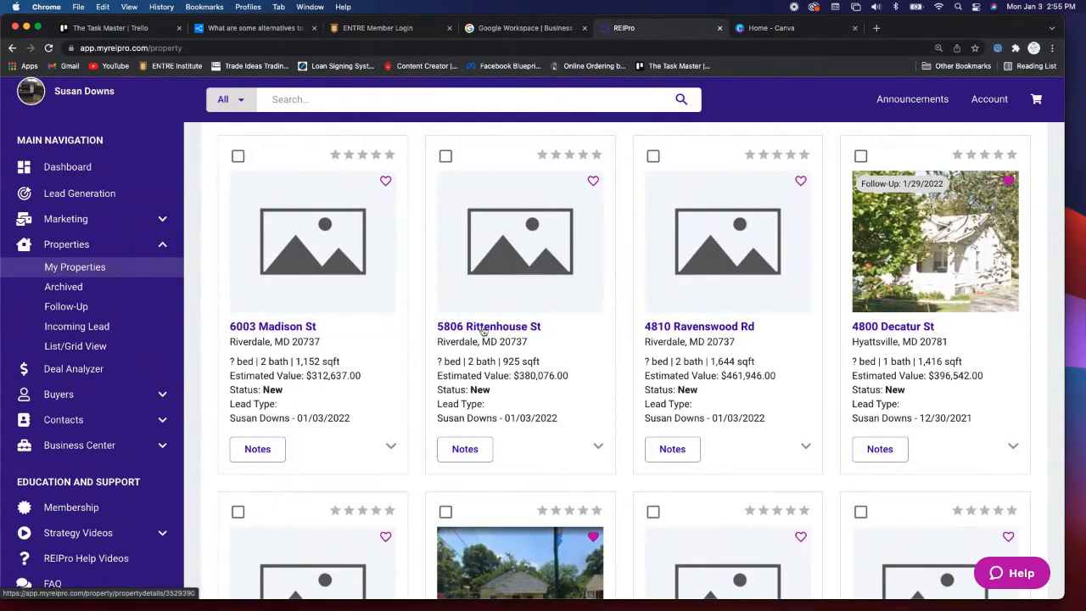
{"action": "left_click", "coordinate": [482, 327]}
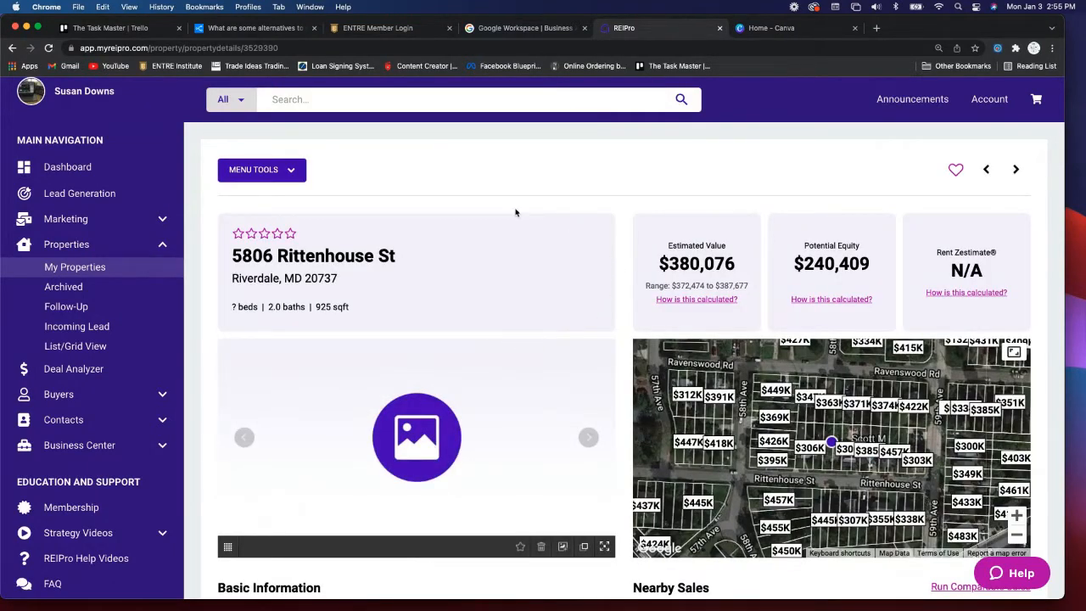
- Close the Canva tab and open a new blank browser tab
{"action": "left_click", "coordinate": [840, 31]}
{"action": "left_click", "coordinate": [636, 43]}
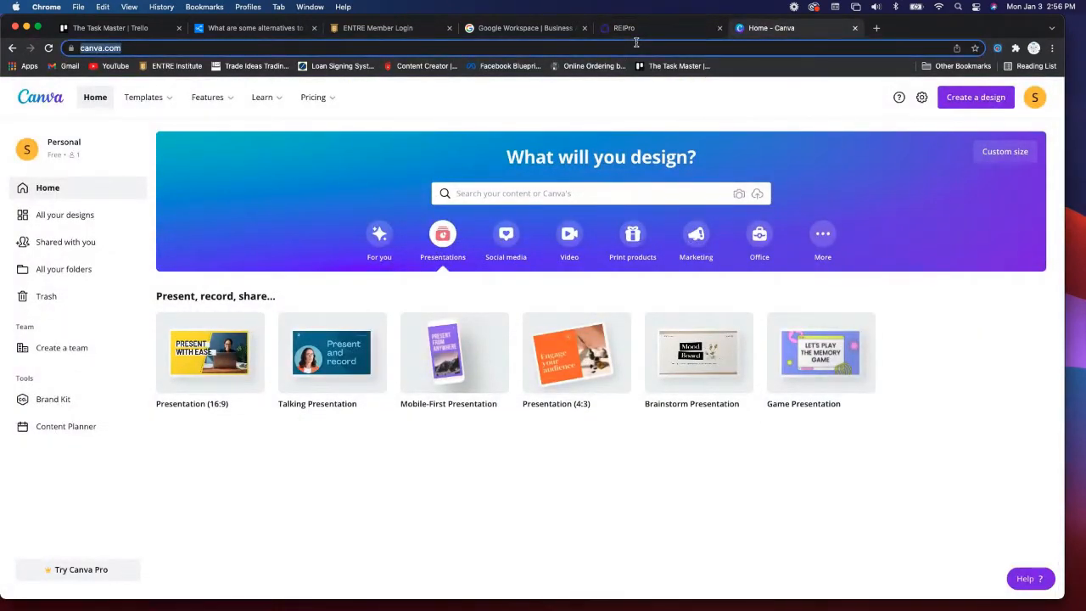
{"action": "key", "text": "BackSpace"}
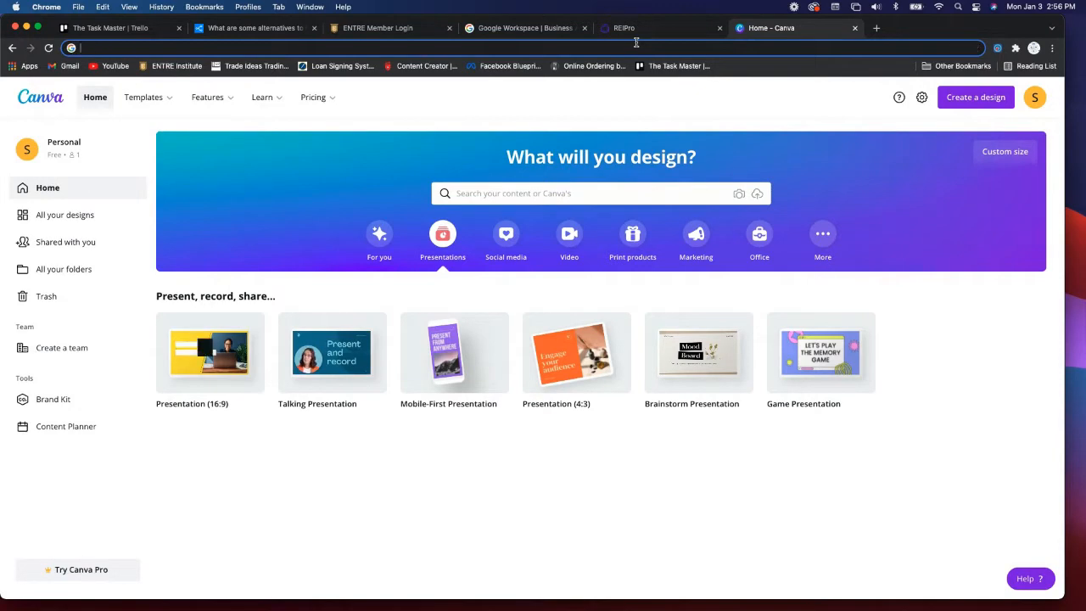
{"action": "left_click", "coordinate": [855, 28]}
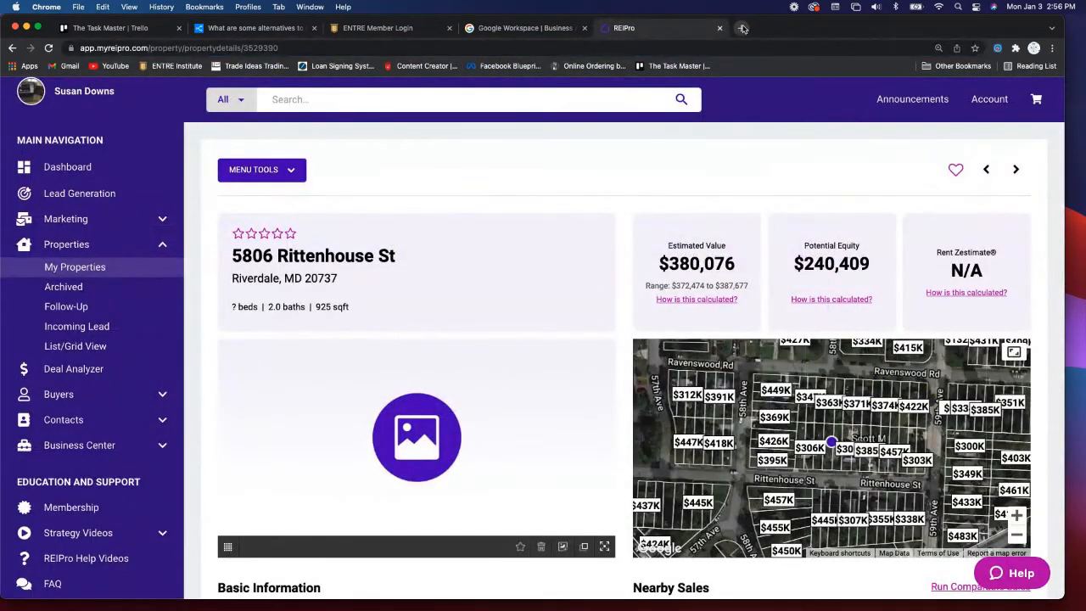
{"action": "left_click", "coordinate": [745, 28]}
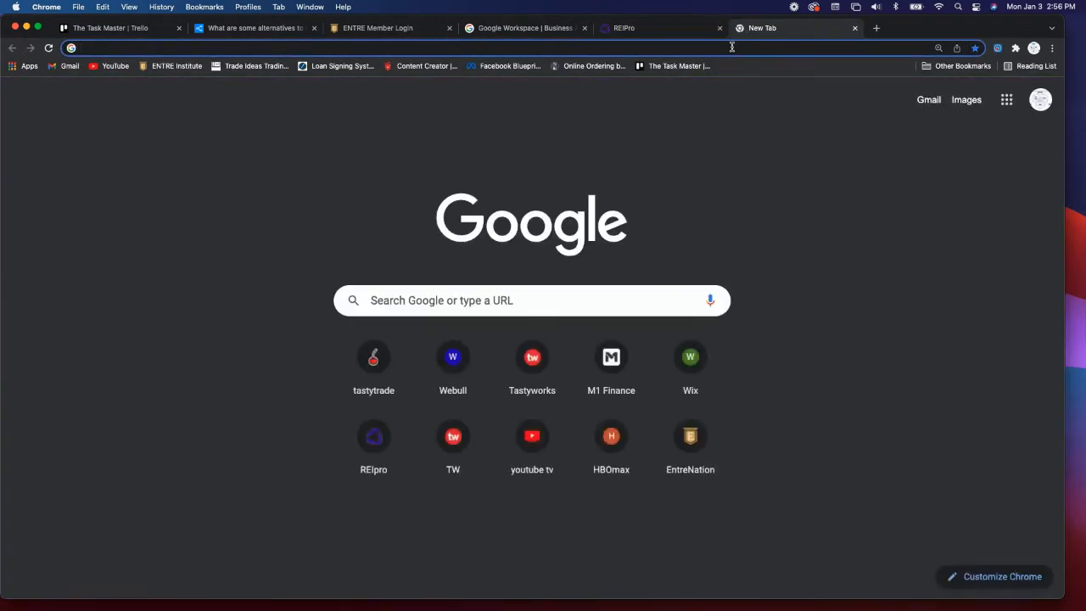
{"action": "left_click", "coordinate": [665, 29]}
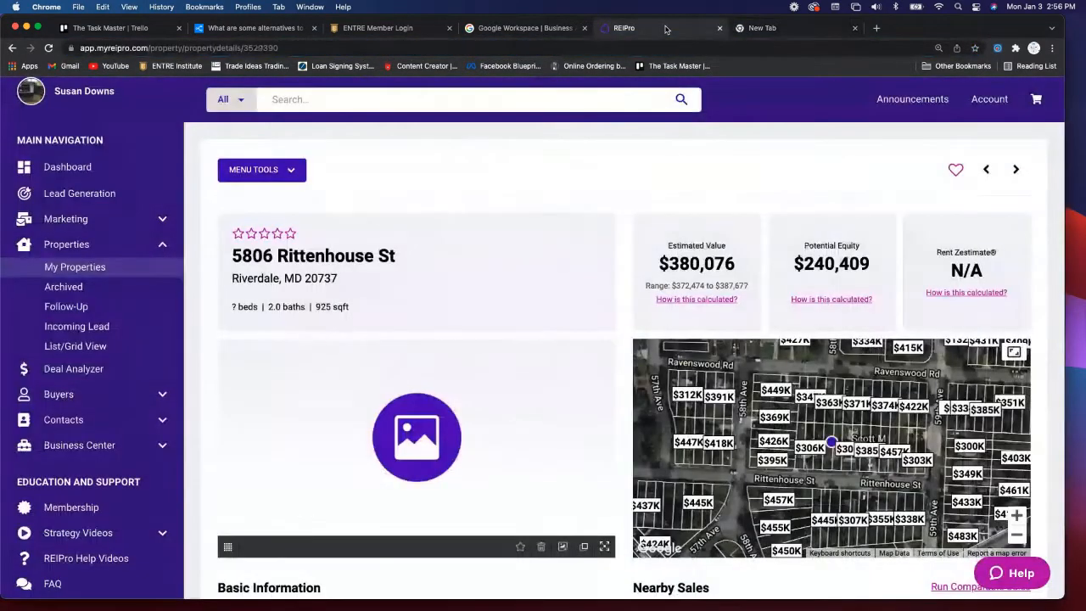
{"action": "left_click", "coordinate": [769, 32]}
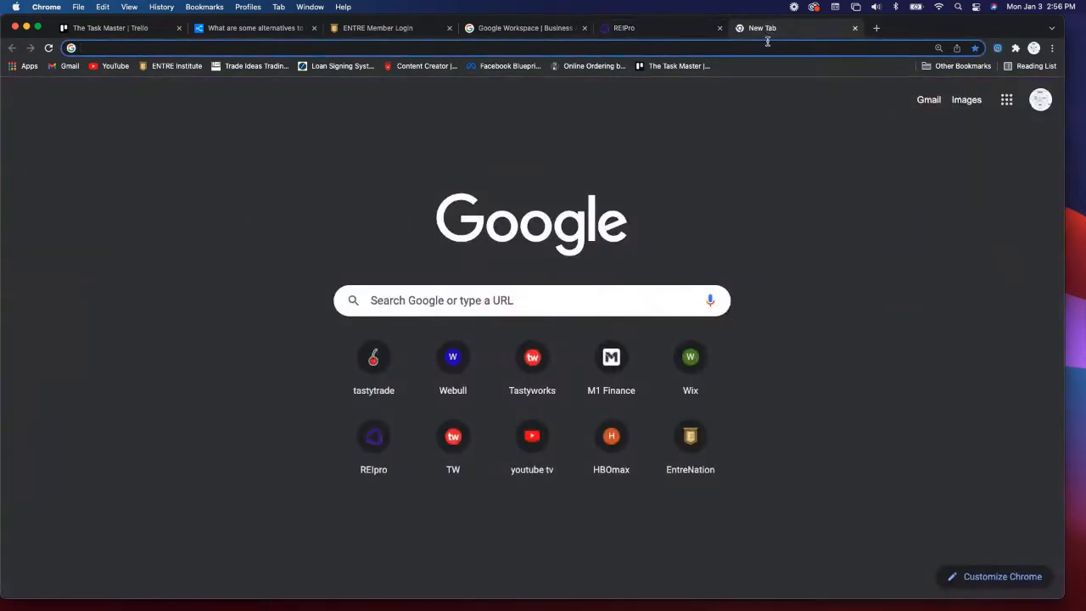
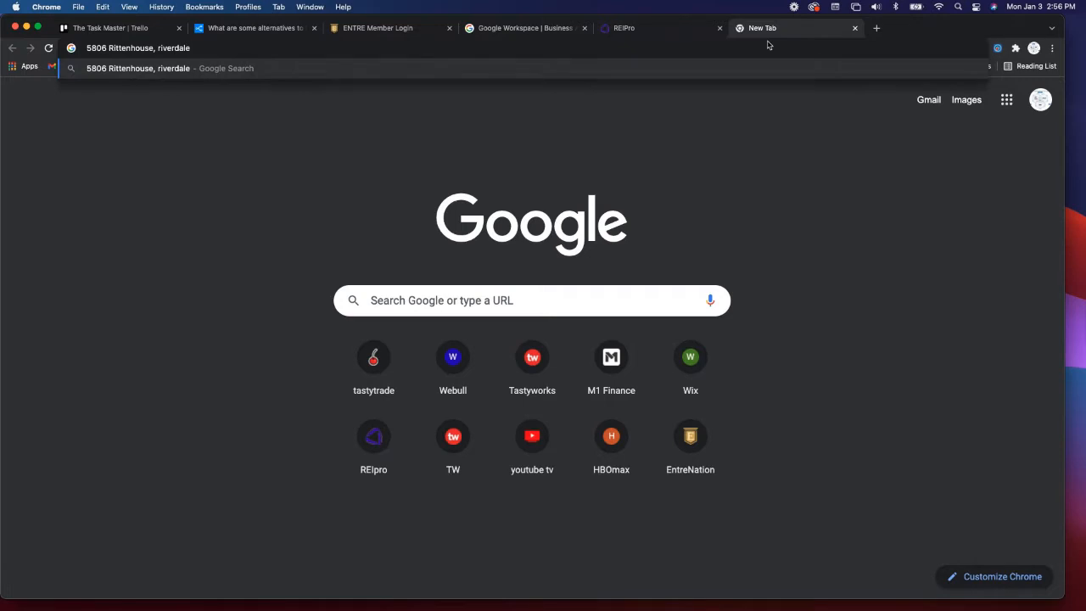
{"action": "key", "text": "Return"}
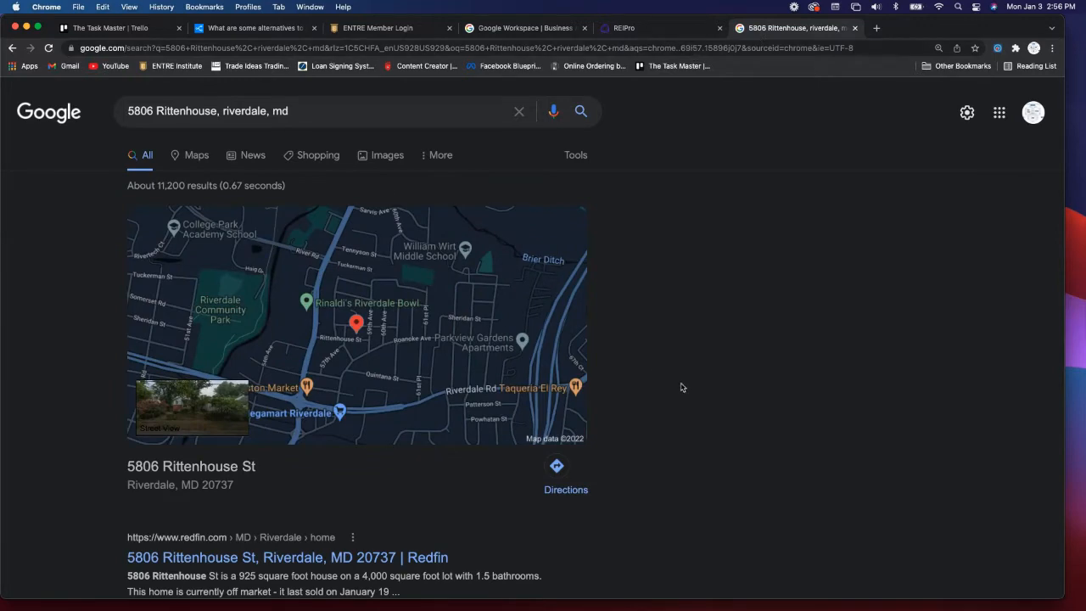
{"action": "scroll", "coordinate": [667, 386], "scroll_direction": "down", "scroll_amount": 3}
{"action": "scroll", "coordinate": [667, 386], "scroll_direction": "down", "scroll_amount": 3}
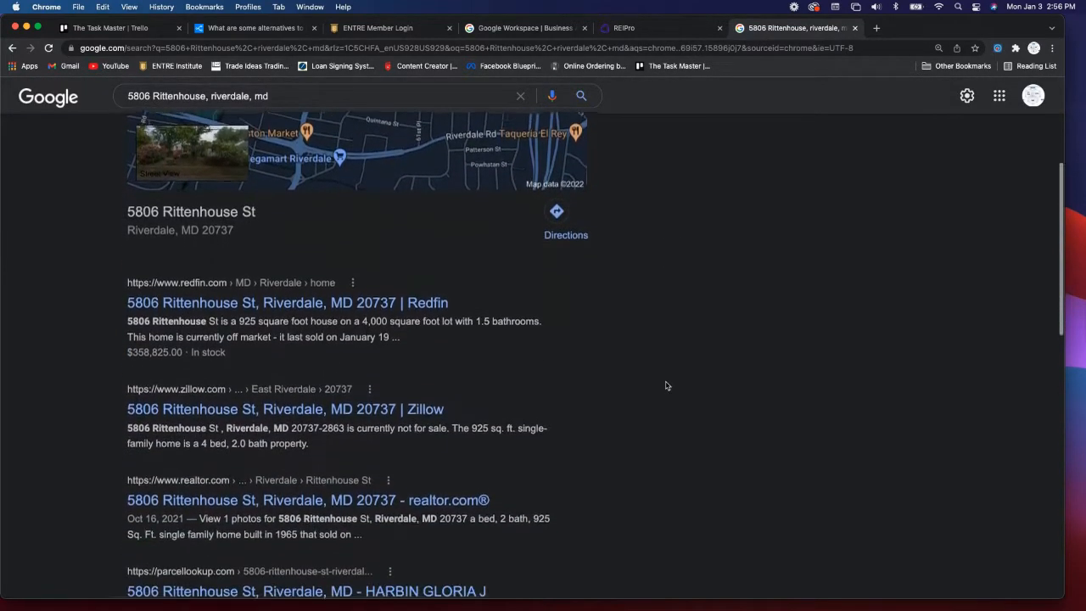
{"action": "left_click", "coordinate": [273, 301]}
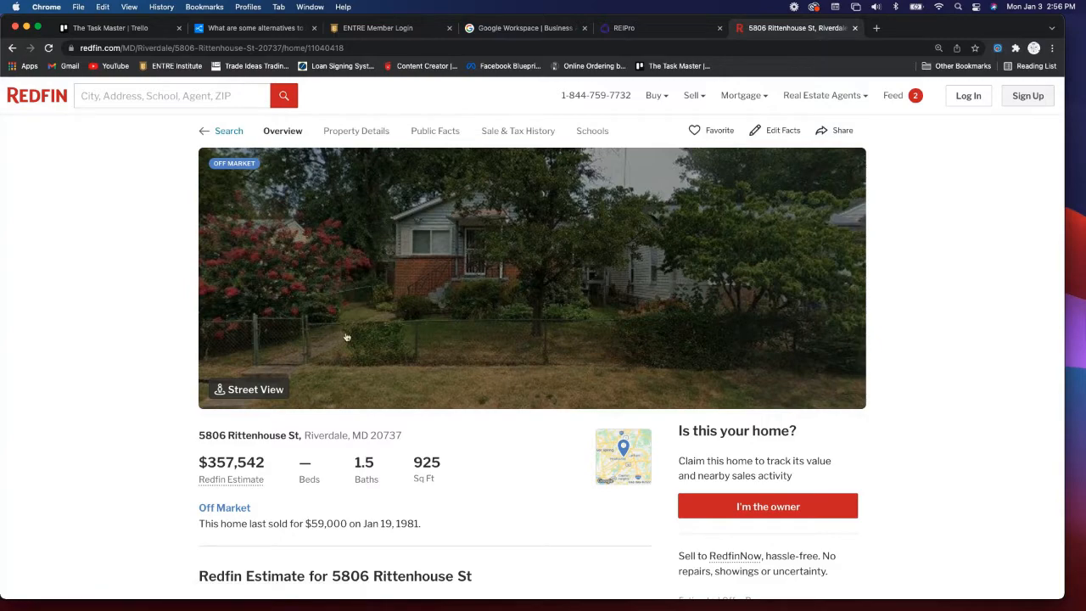
- Open Redfin's Street View of the house and save a Cmd+Shift+4 screenshot of its front
{"action": "left_click", "coordinate": [440, 294]}
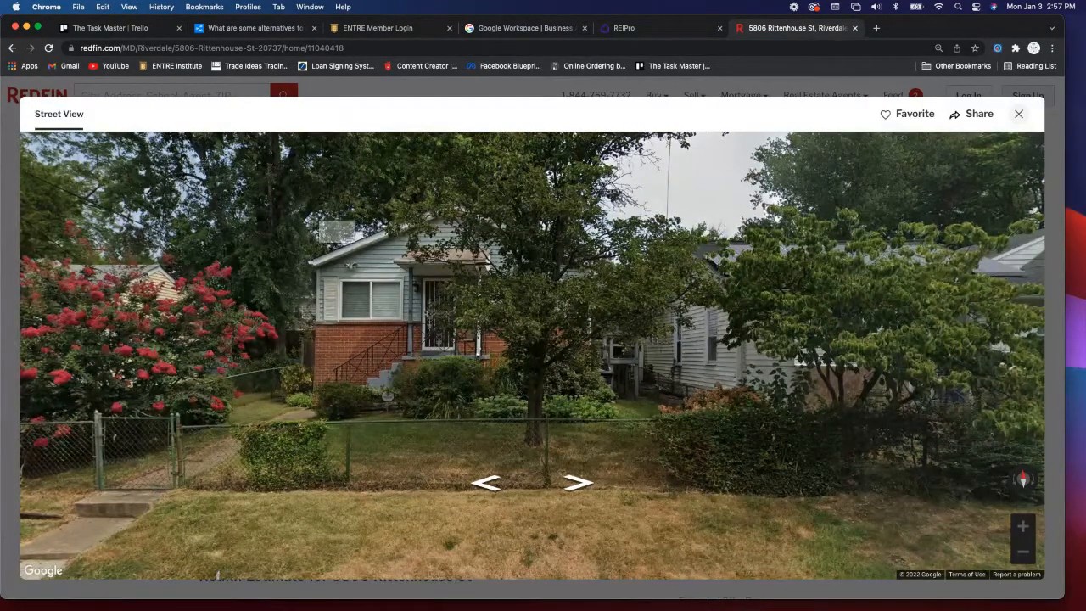
{"action": "left_click_drag", "start_coordinate": [209, 151], "coordinate": [697, 469]}
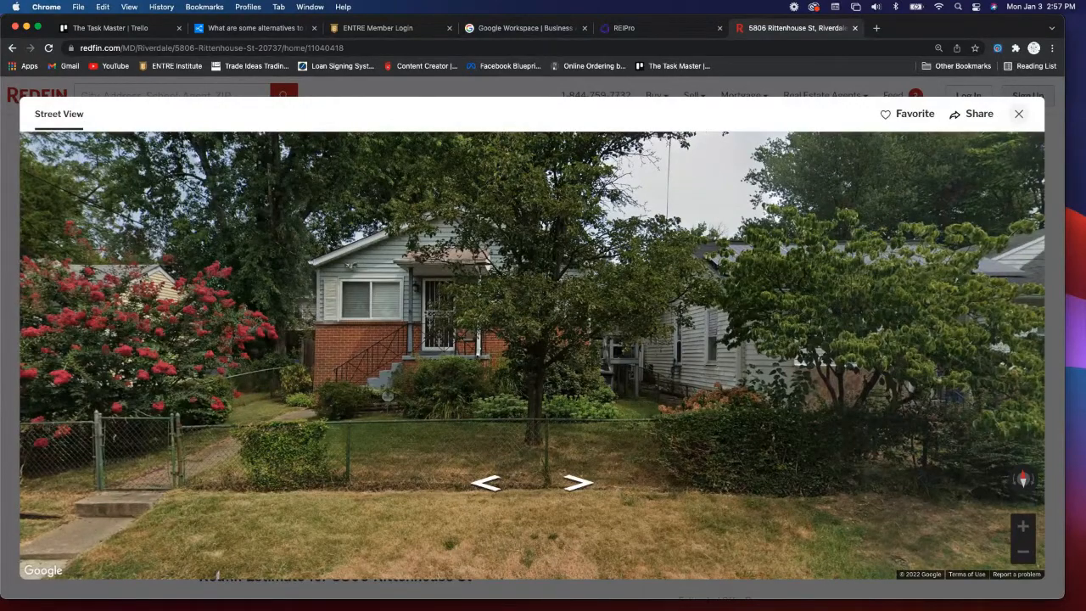
{"action": "left_click_drag", "start_coordinate": [1085, 151], "coordinate": [702, 172]}
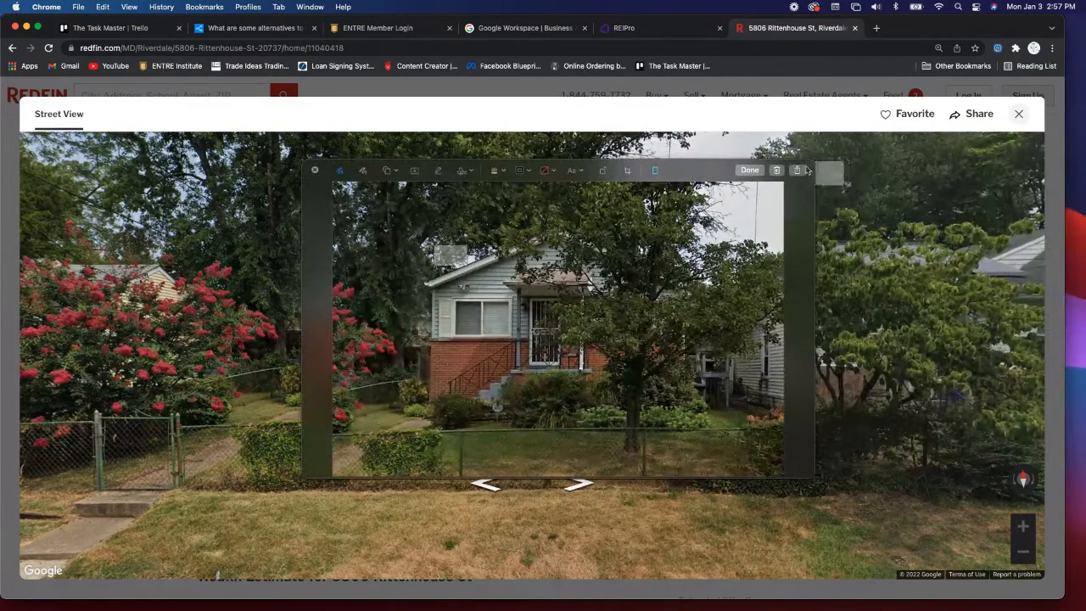
{"action": "left_click", "coordinate": [750, 171]}
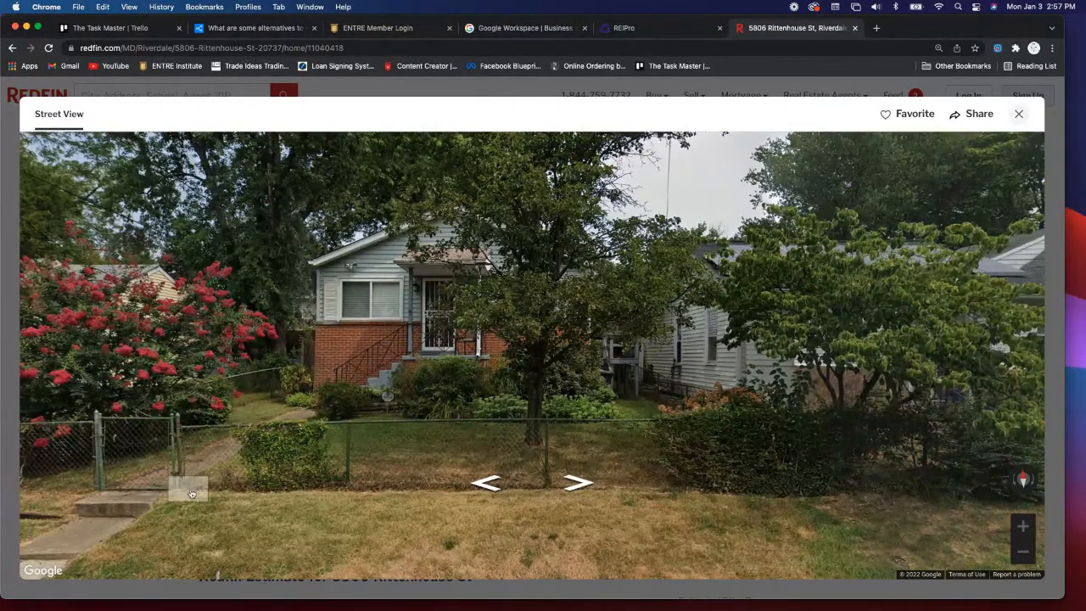
{"action": "mouse_move", "coordinate": [66, 607]}
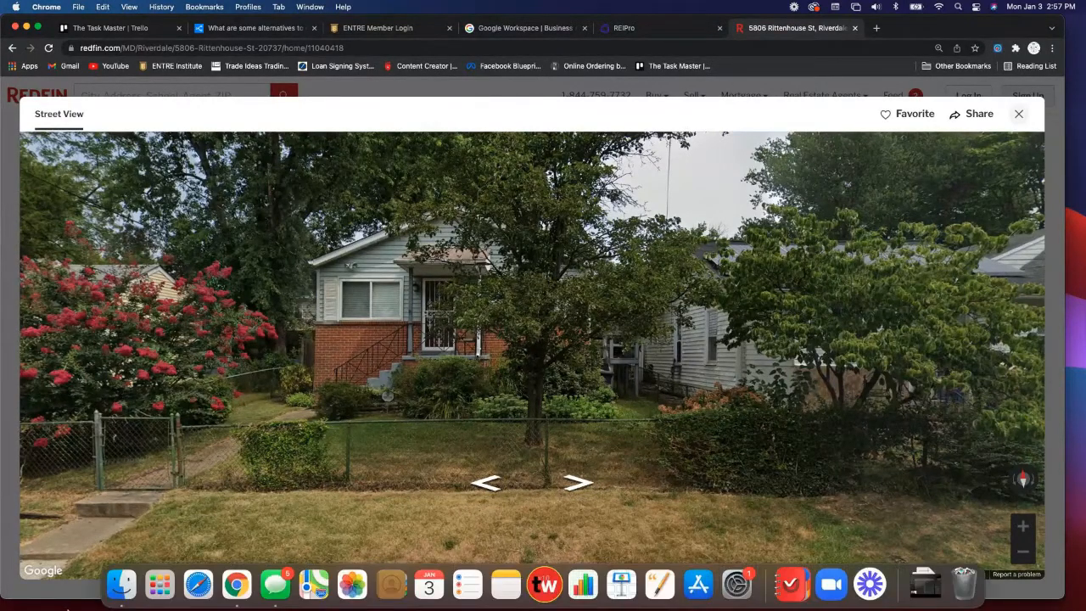
- Check the new screenshot on the Desktop in Finder, then close that window
{"action": "left_click", "coordinate": [125, 594]}
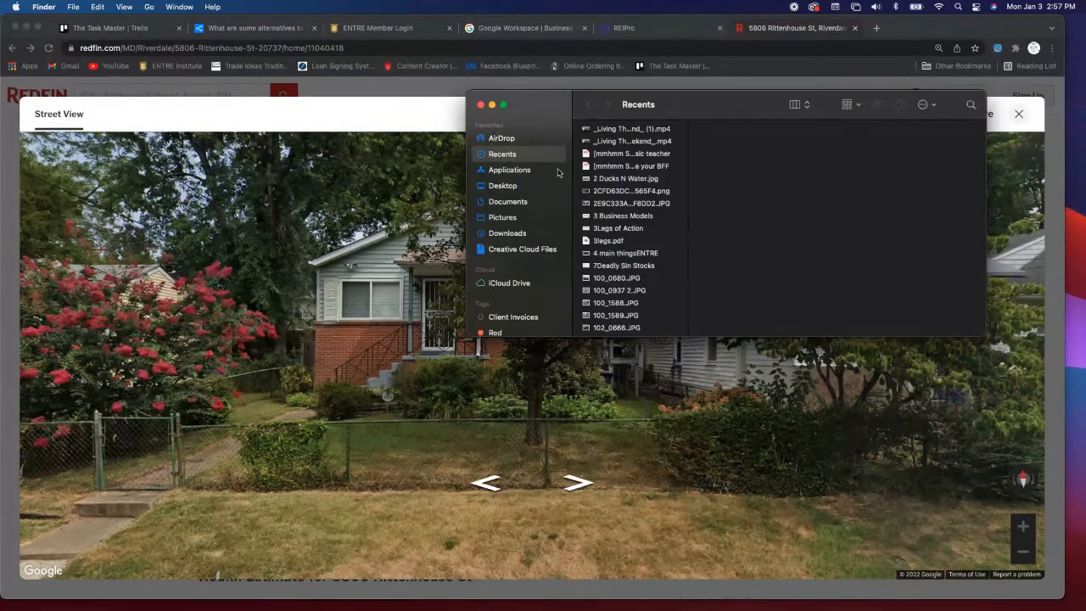
{"action": "left_click", "coordinate": [504, 186]}
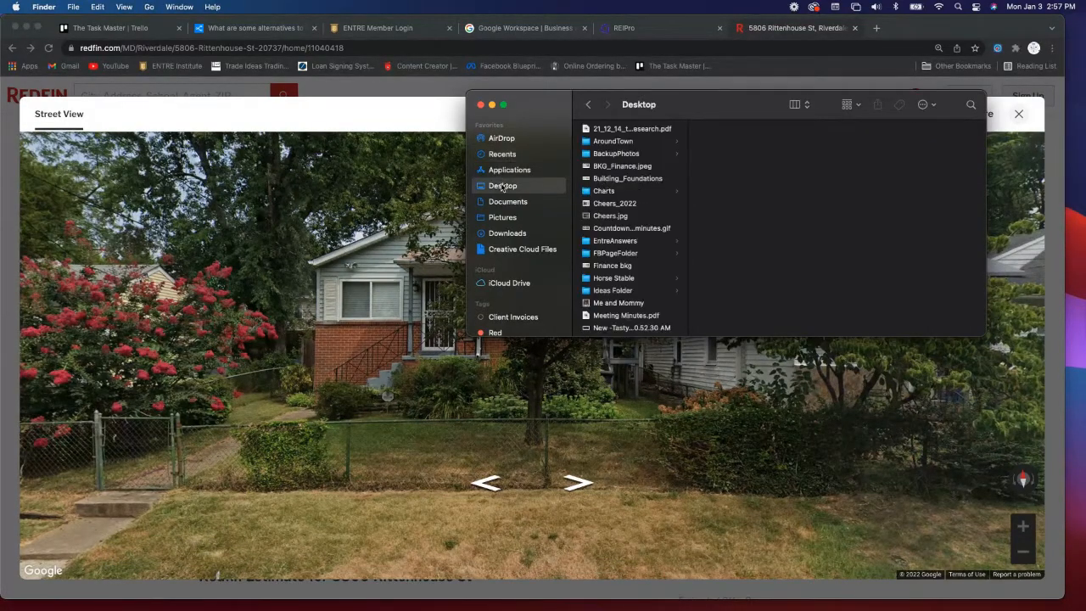
{"action": "scroll", "coordinate": [617, 182], "scroll_direction": "down", "scroll_amount": 10}
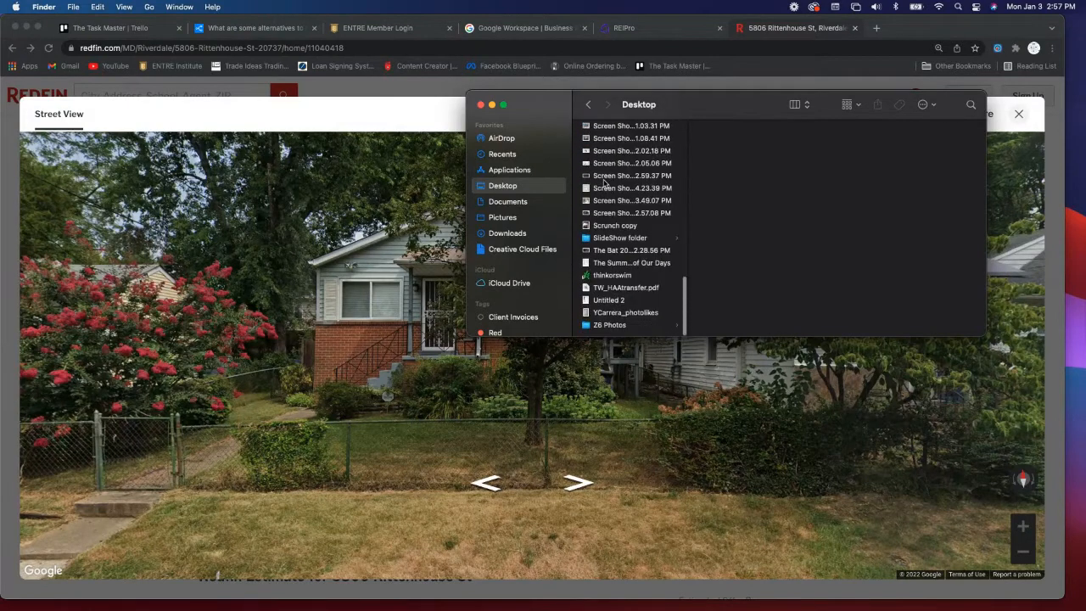
{"action": "left_click", "coordinate": [617, 214]}
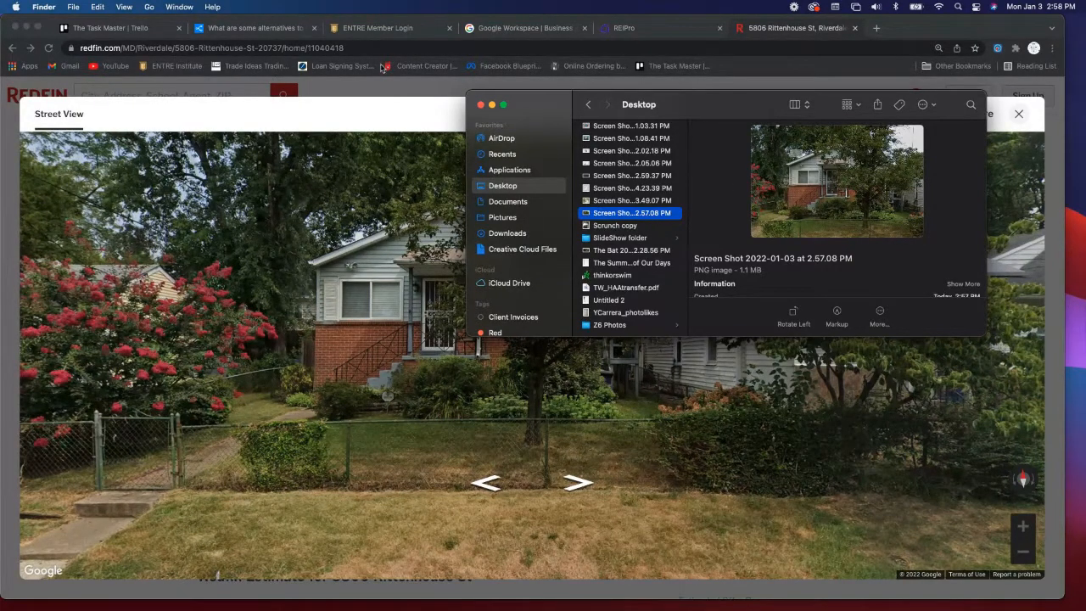
{"action": "left_click", "coordinate": [480, 105]}
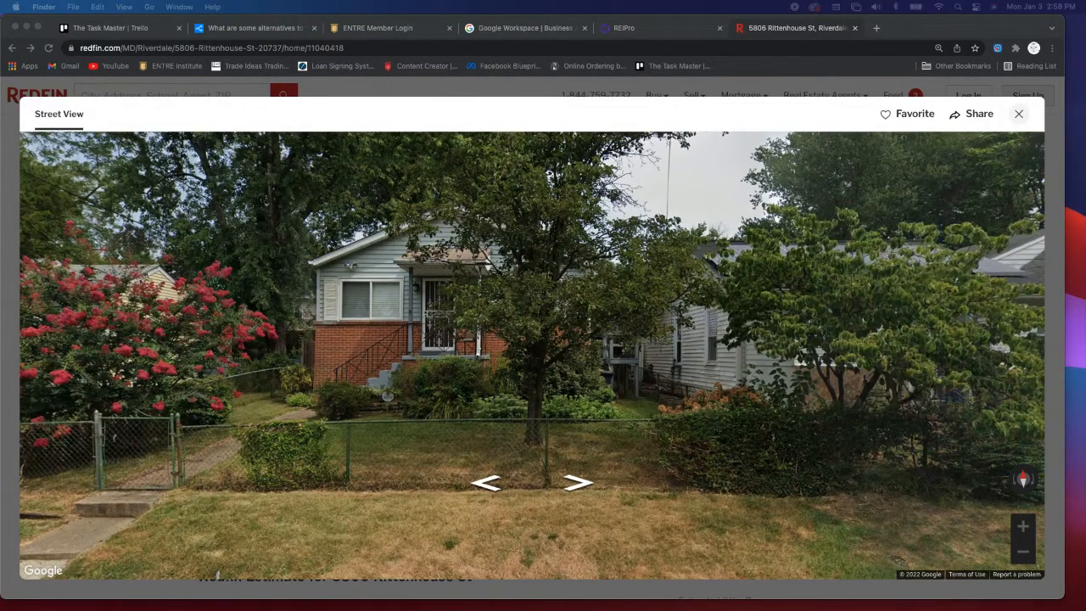
- Close Redfin's Street View and return to the REIPro property page
{"action": "left_click", "coordinate": [1019, 116]}
{"action": "left_click", "coordinate": [1020, 116]}
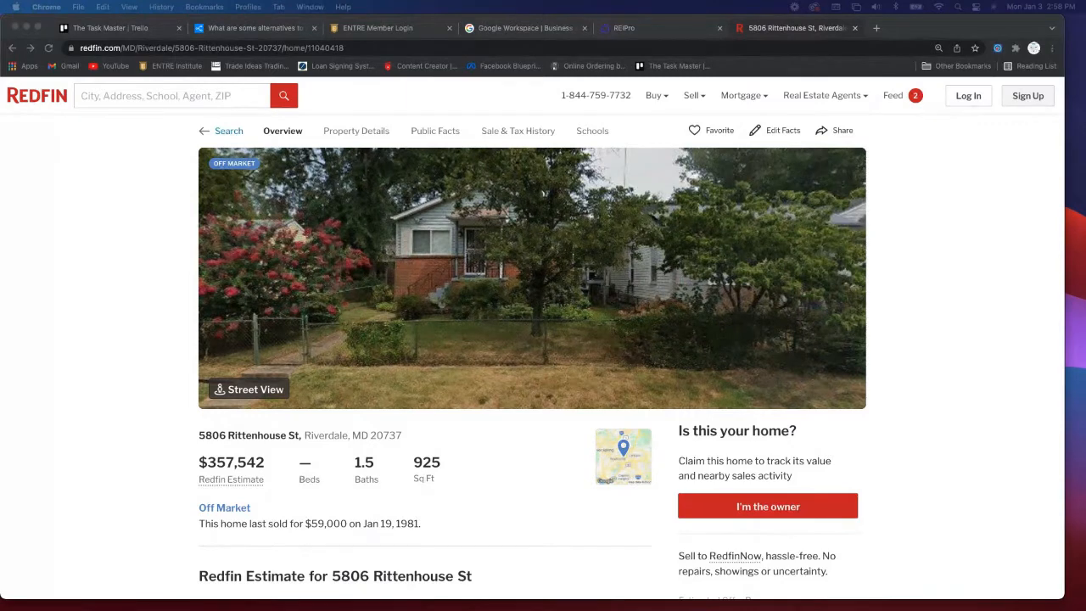
{"action": "left_click", "coordinate": [690, 30]}
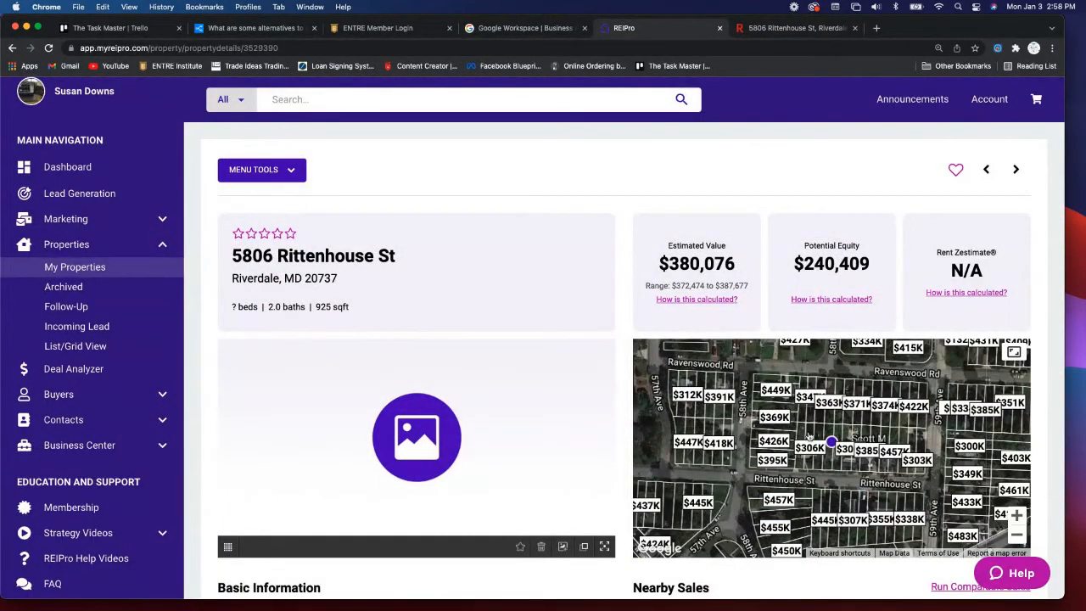
- Upload 'Screen Shot 2022-01-03 at 2.57.08 PM' from the Desktop as the property photo
{"action": "left_click", "coordinate": [564, 547]}
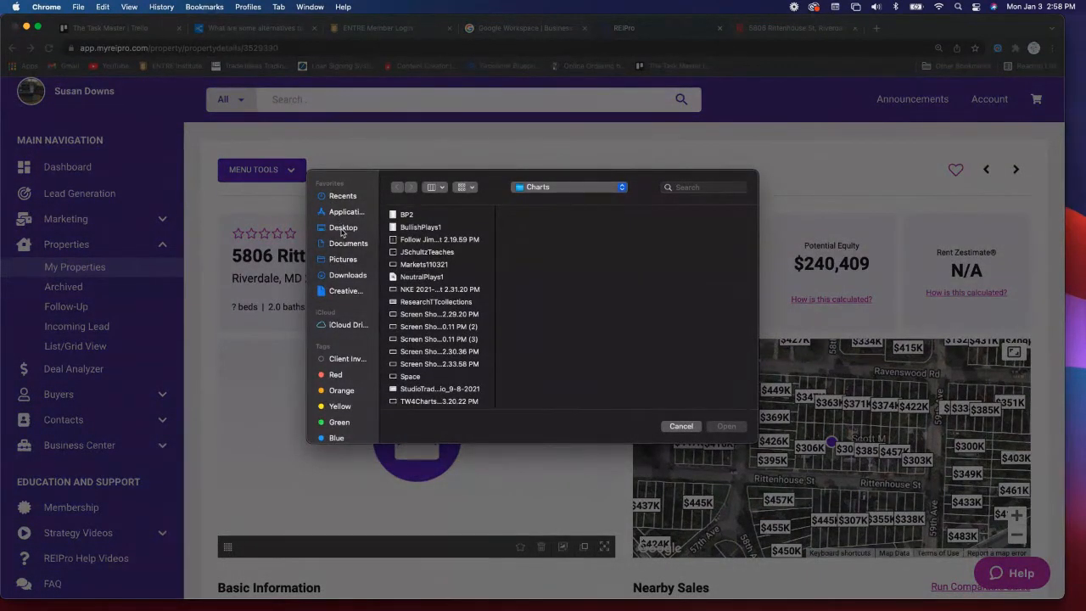
{"action": "left_click", "coordinate": [344, 230]}
{"action": "scroll", "coordinate": [422, 320], "scroll_direction": "down", "scroll_amount": 10}
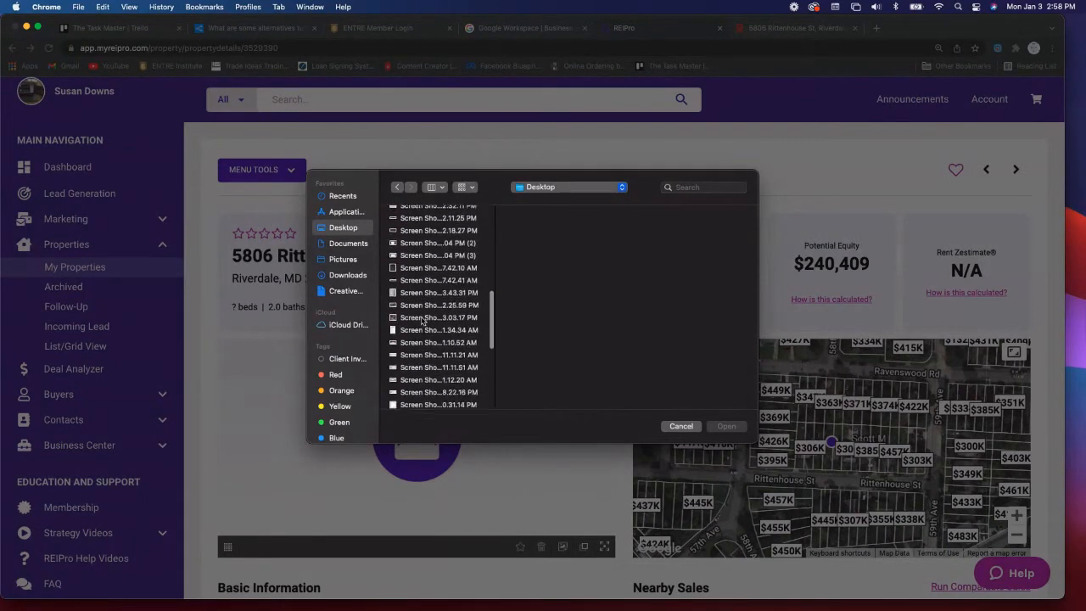
{"action": "scroll", "coordinate": [423, 319], "scroll_direction": "down", "scroll_amount": 6}
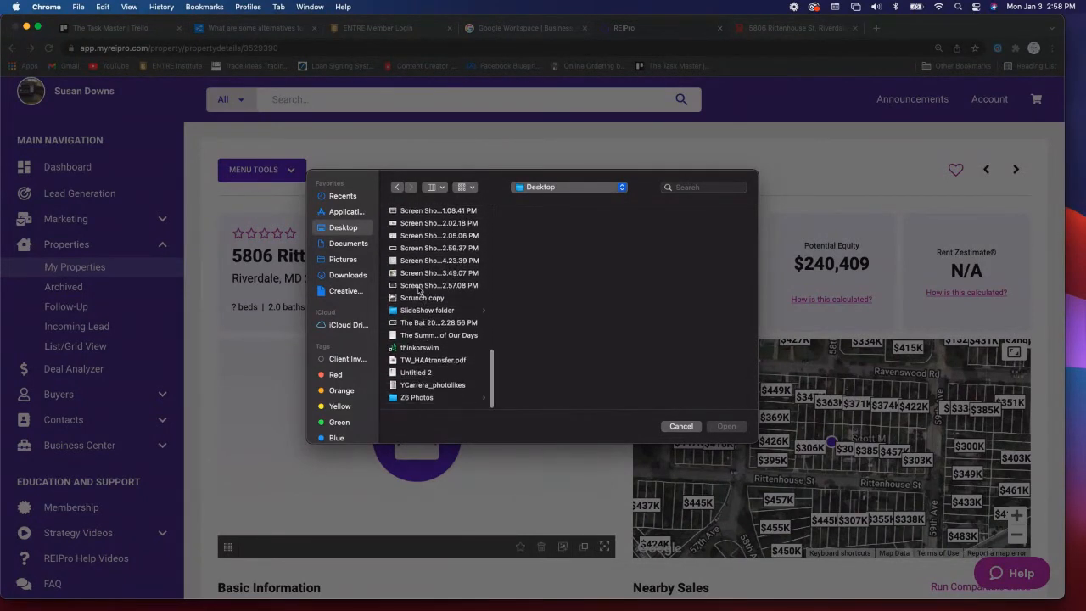
{"action": "left_click", "coordinate": [417, 288]}
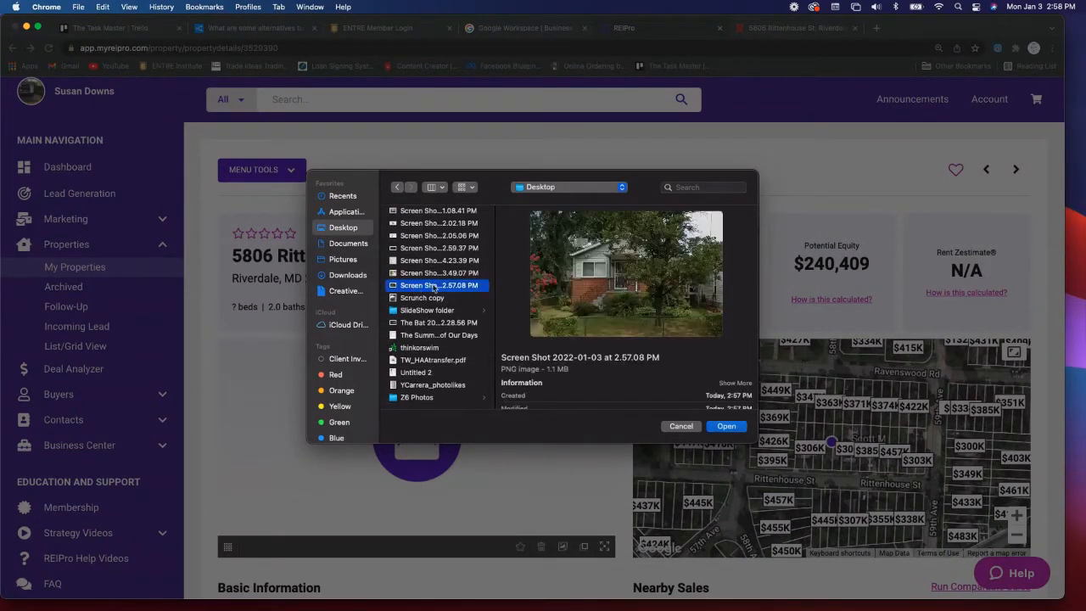
{"action": "left_click", "coordinate": [725, 426]}
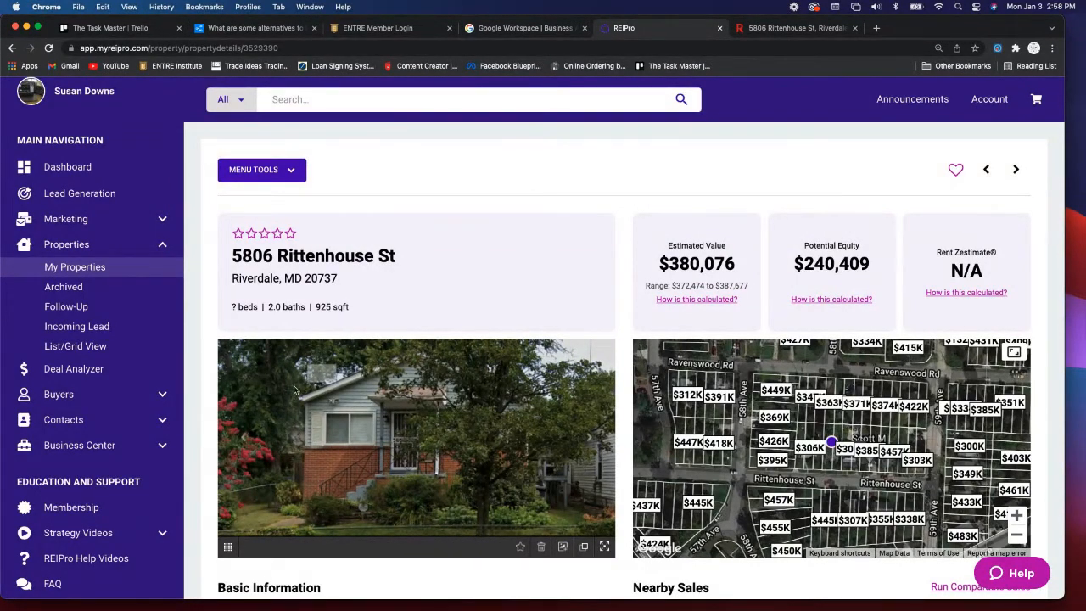
{"action": "scroll", "coordinate": [306, 392], "scroll_direction": "down", "scroll_amount": 5}
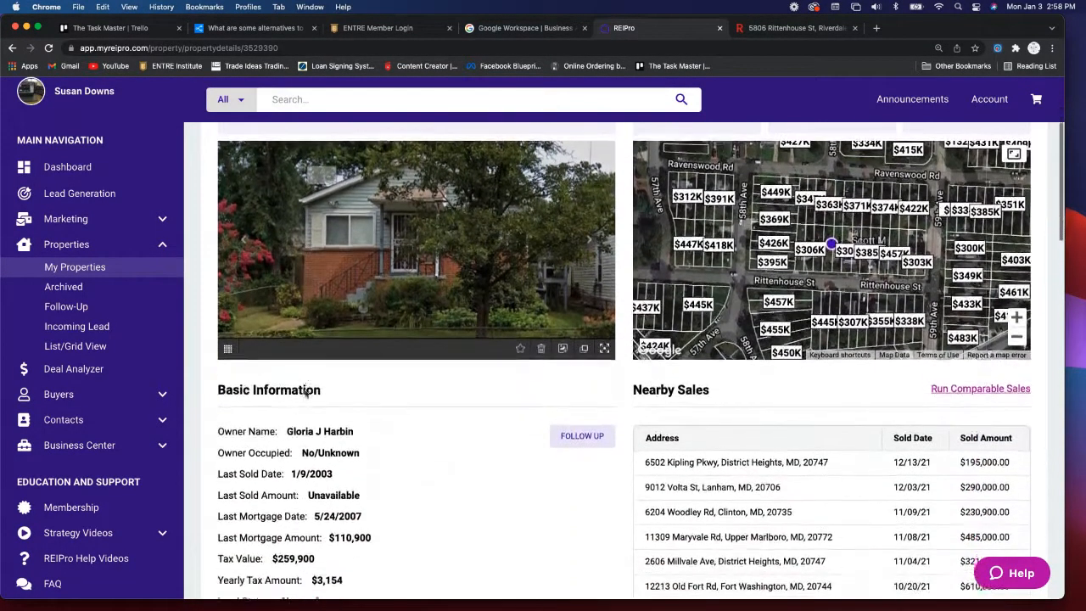
{"action": "scroll", "coordinate": [306, 392], "scroll_direction": "down", "scroll_amount": 3}
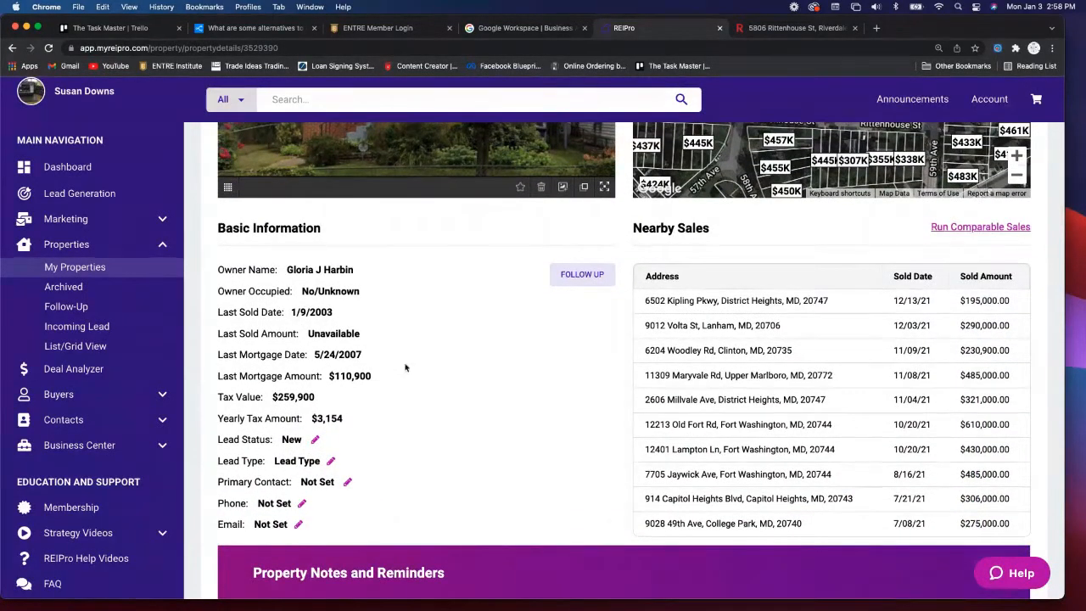
- Pick January 5 in the FOLLOW UP calendar to set the date 01/05/2022
{"action": "left_click", "coordinate": [582, 276]}
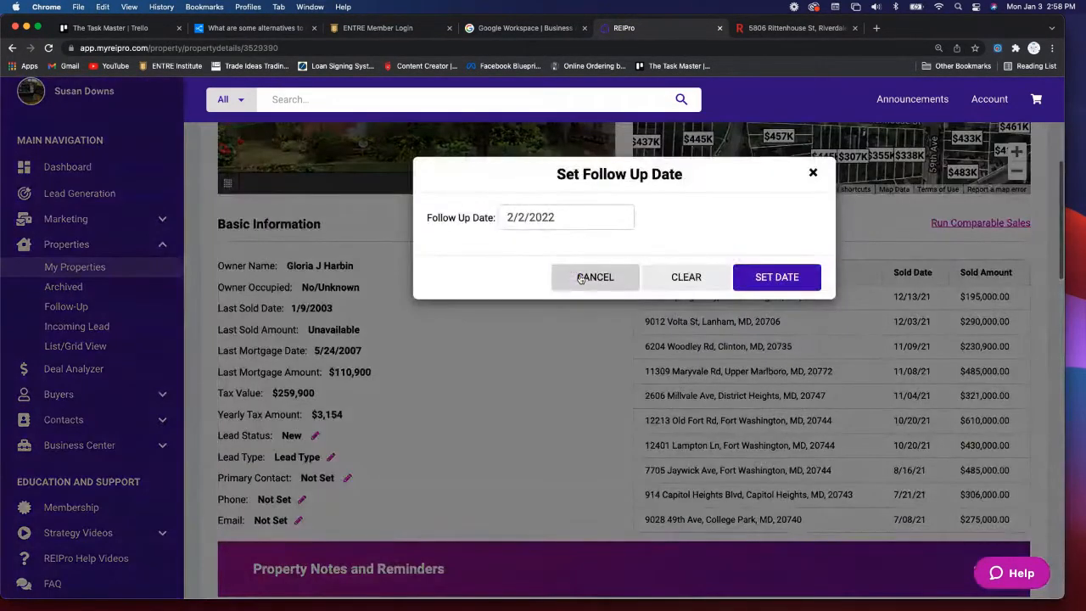
{"action": "left_click", "coordinate": [510, 218]}
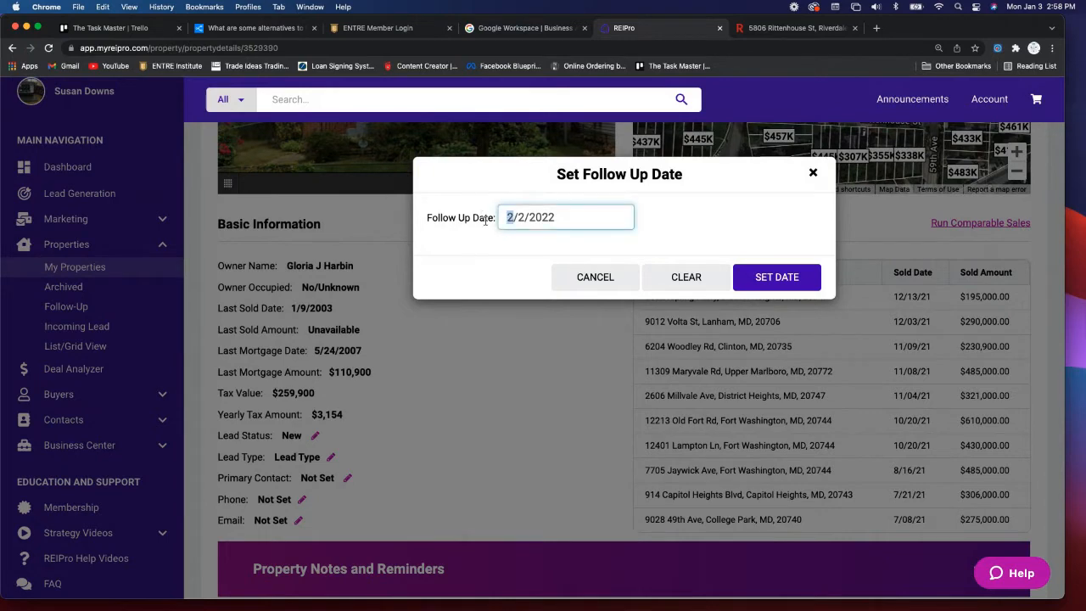
{"action": "type", "text": "1"}
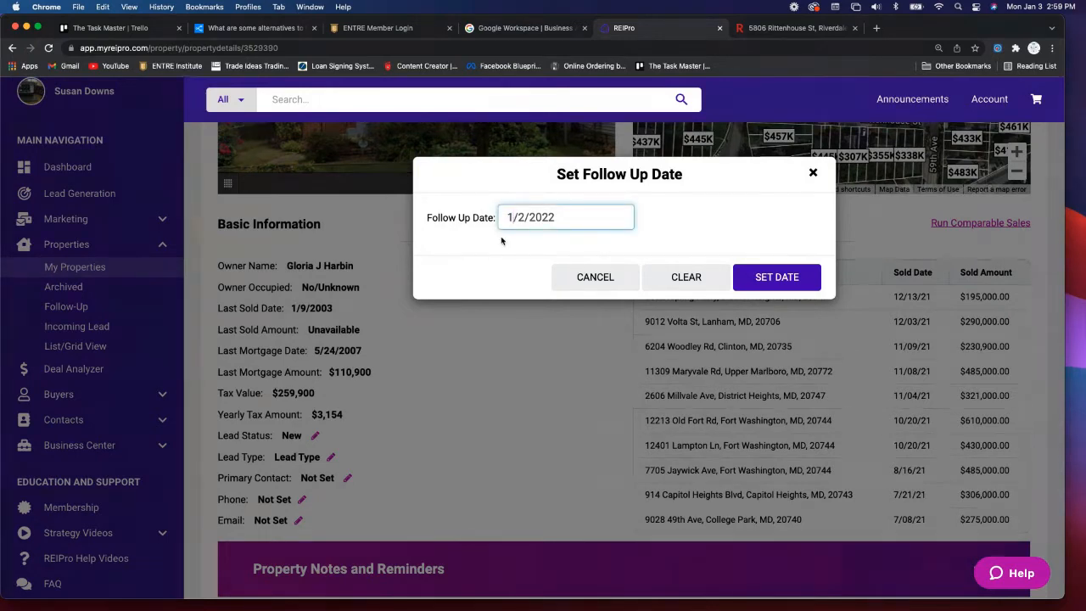
{"action": "scroll", "coordinate": [536, 209], "scroll_direction": "down", "scroll_amount": 1}
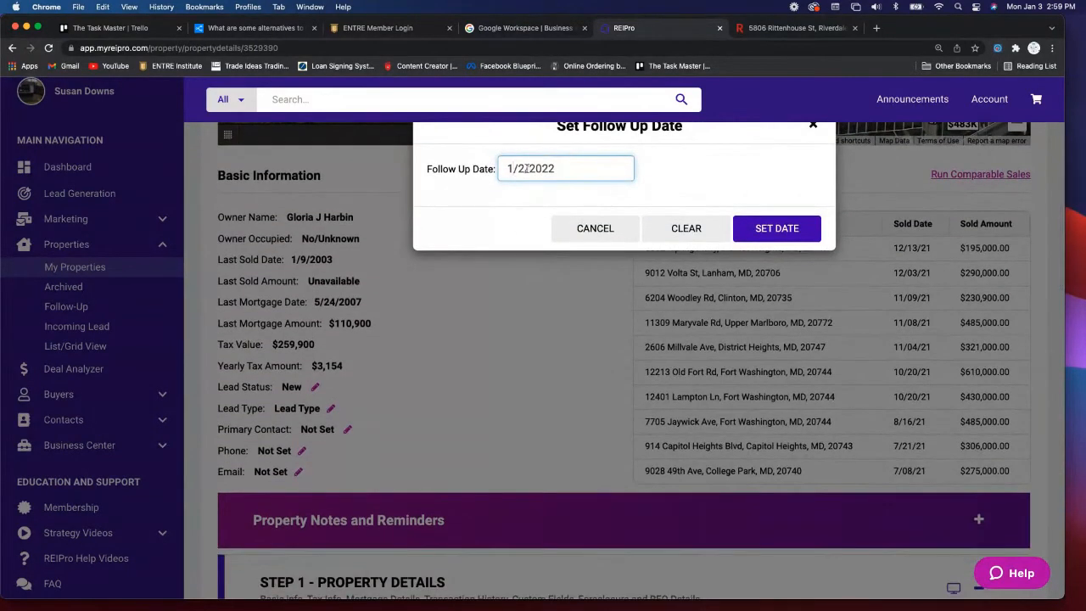
{"action": "left_click", "coordinate": [524, 169]}
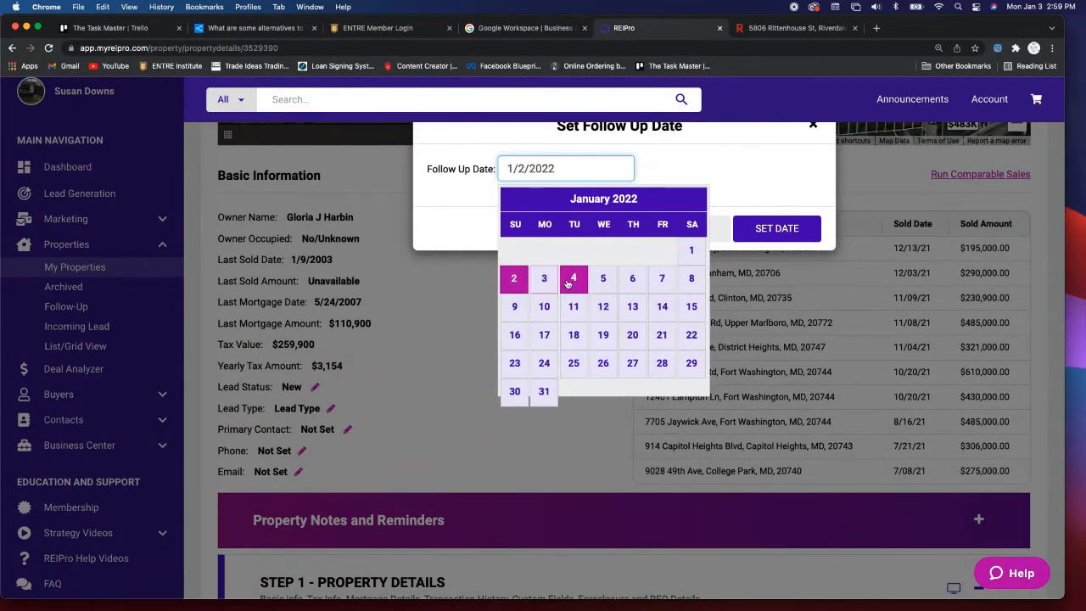
{"action": "left_click", "coordinate": [610, 287]}
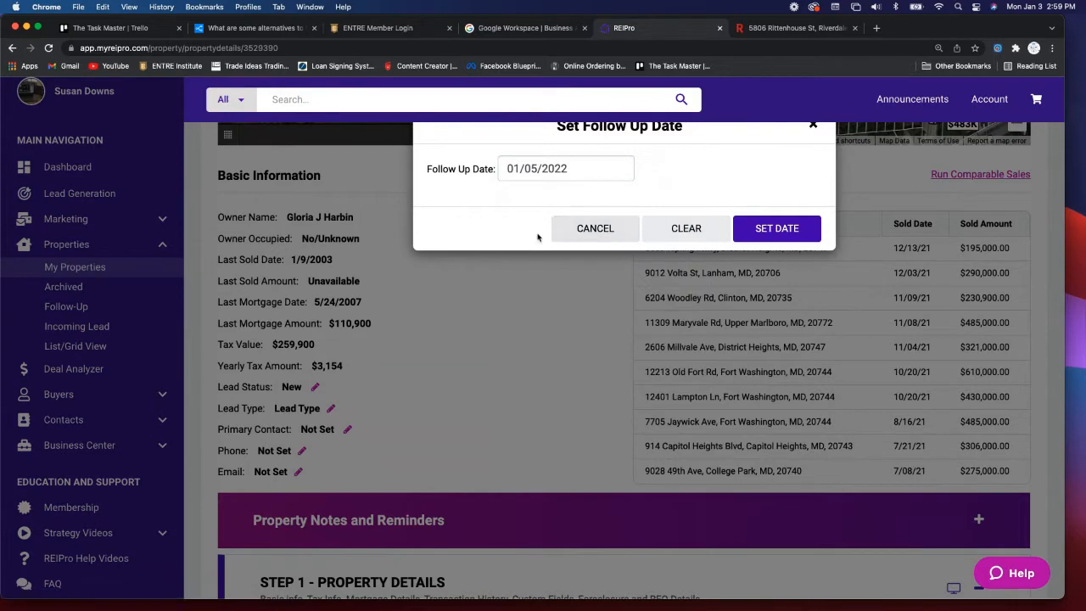
{"action": "left_click", "coordinate": [778, 229]}
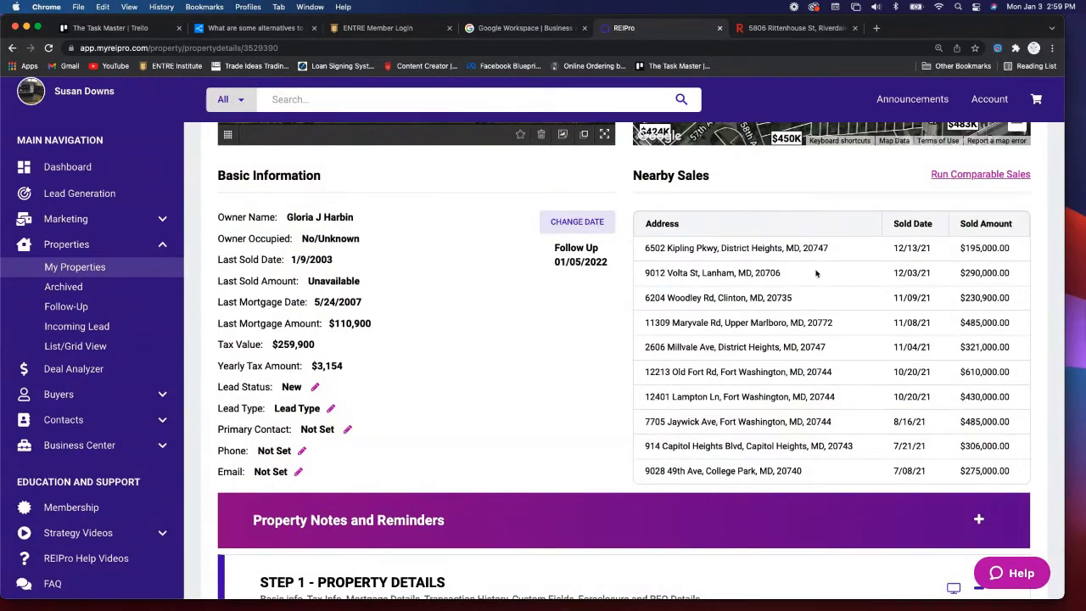
- Run Comparable Sales and scroll through the nearby Riverdale comps A–G
{"action": "scroll", "coordinate": [782, 318], "scroll_direction": "down", "scroll_amount": 5}
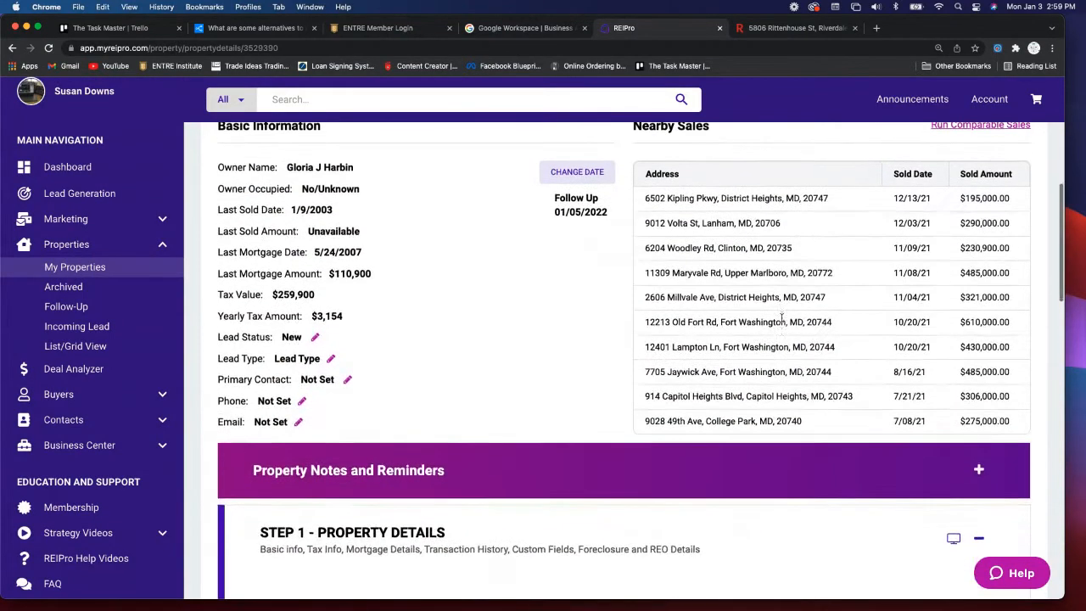
{"action": "scroll", "coordinate": [781, 319], "scroll_direction": "up", "scroll_amount": 4}
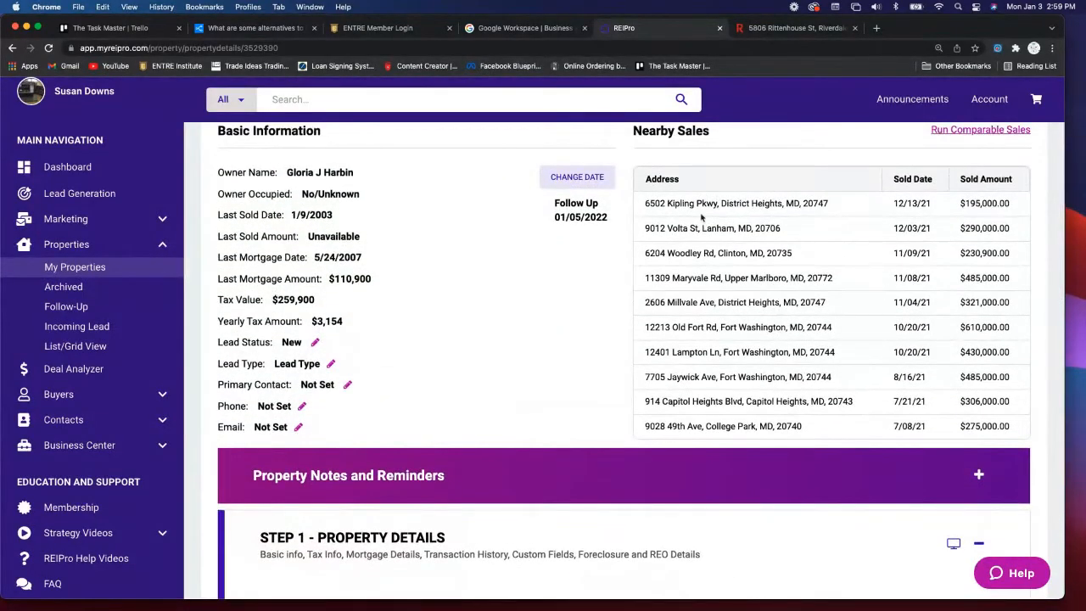
{"action": "scroll", "coordinate": [854, 236], "scroll_direction": "up", "scroll_amount": 3}
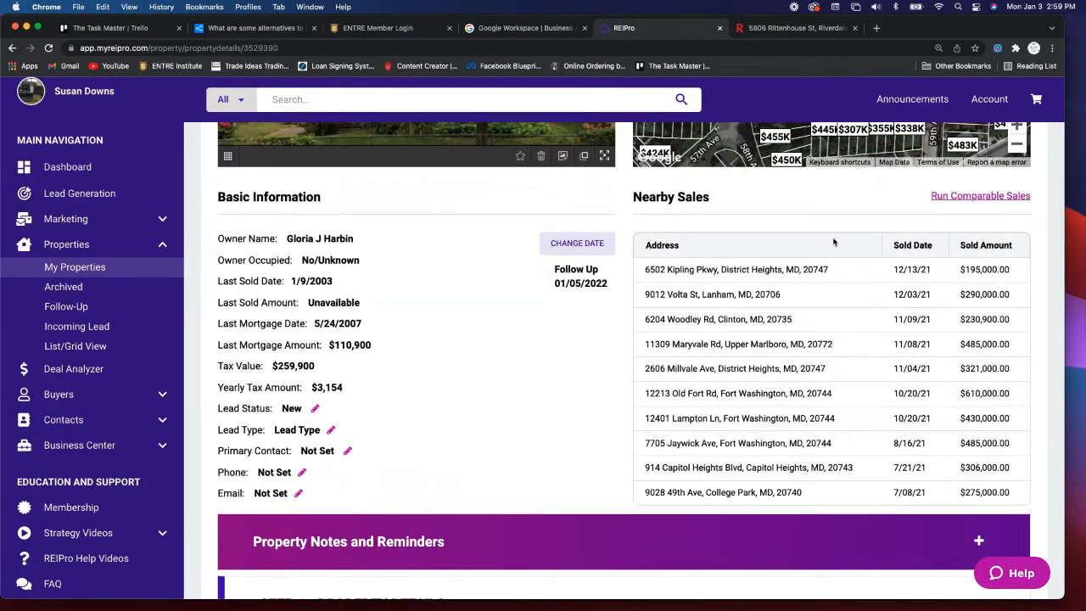
{"action": "scroll", "coordinate": [877, 219], "scroll_direction": "up", "scroll_amount": 2}
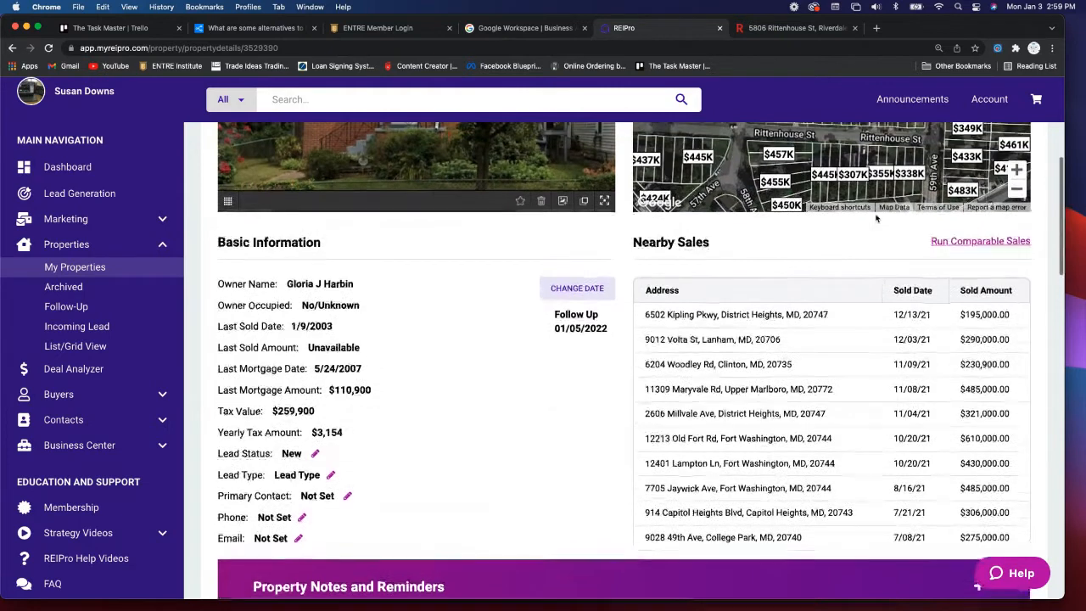
{"action": "left_click", "coordinate": [974, 243]}
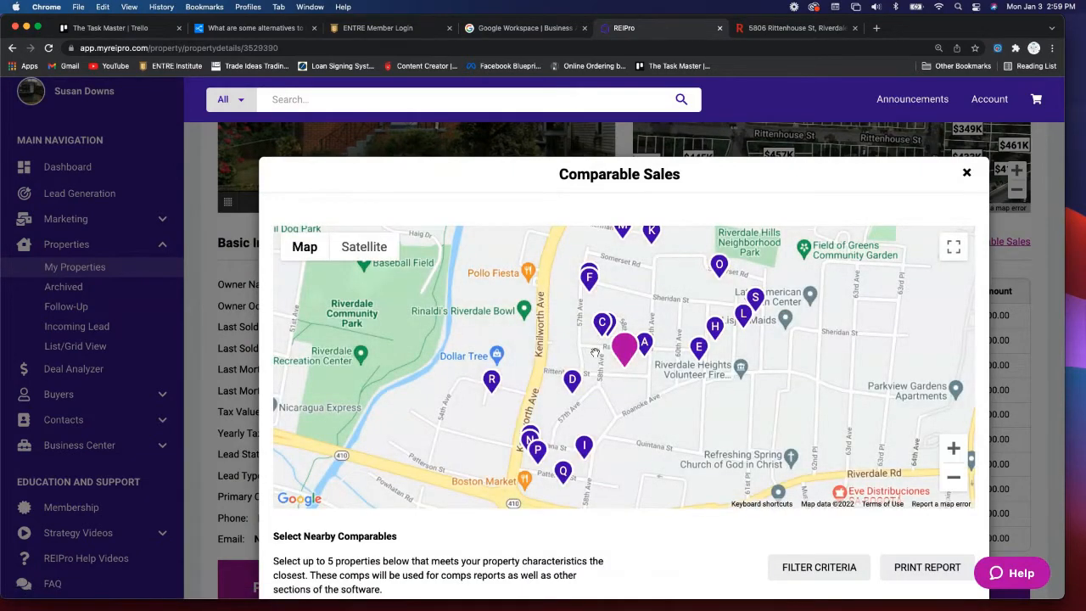
{"action": "scroll", "coordinate": [635, 365], "scroll_direction": "down", "scroll_amount": 5}
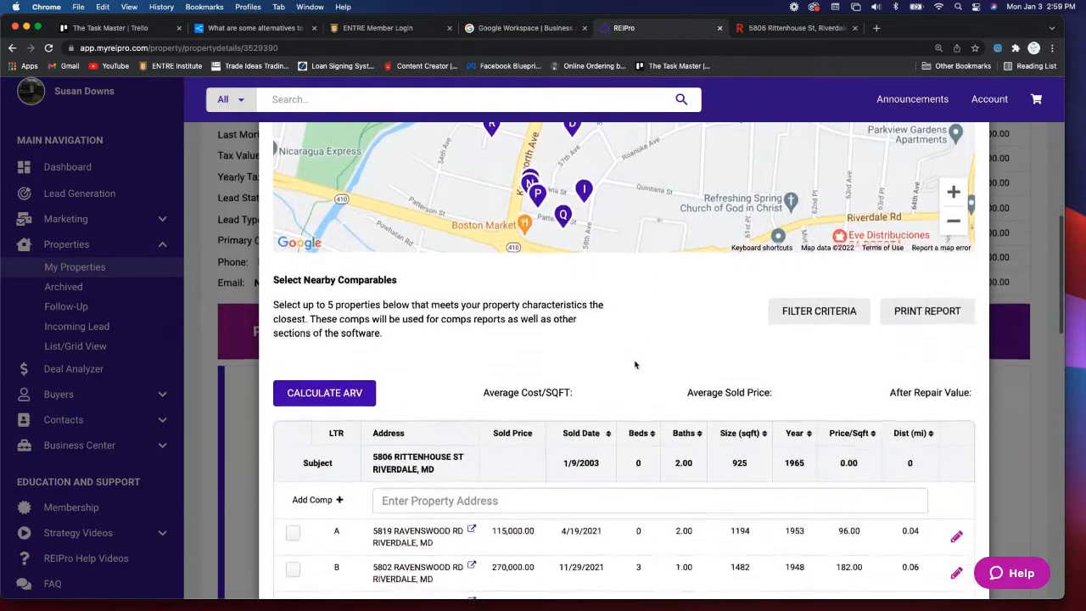
{"action": "scroll", "coordinate": [635, 365], "scroll_direction": "down", "scroll_amount": 2}
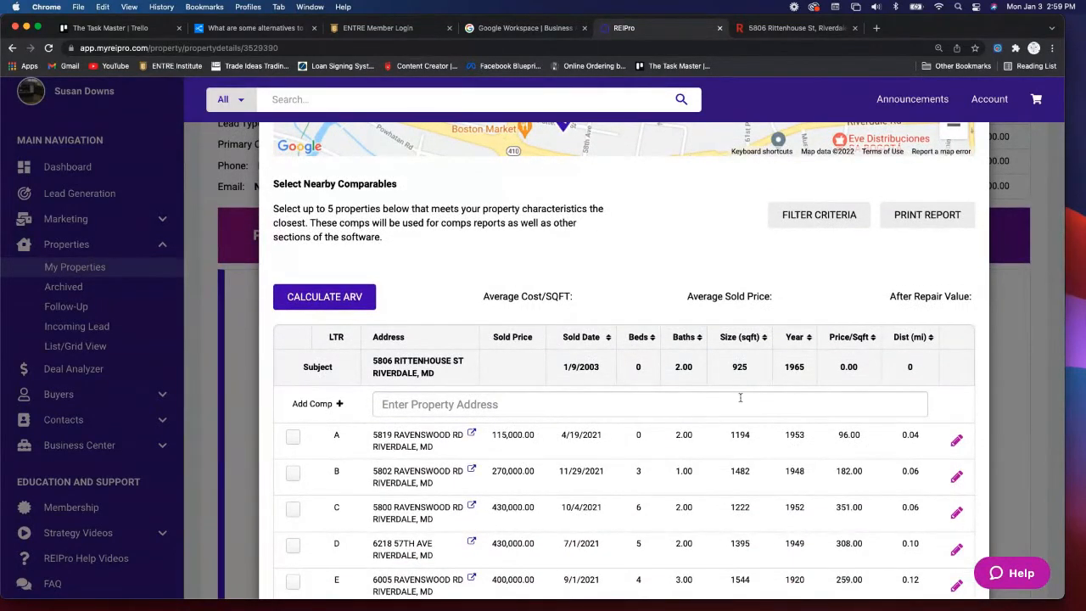
{"action": "scroll", "coordinate": [740, 397], "scroll_direction": "down", "scroll_amount": 3}
{"action": "scroll", "coordinate": [740, 397], "scroll_direction": "up", "scroll_amount": 3}
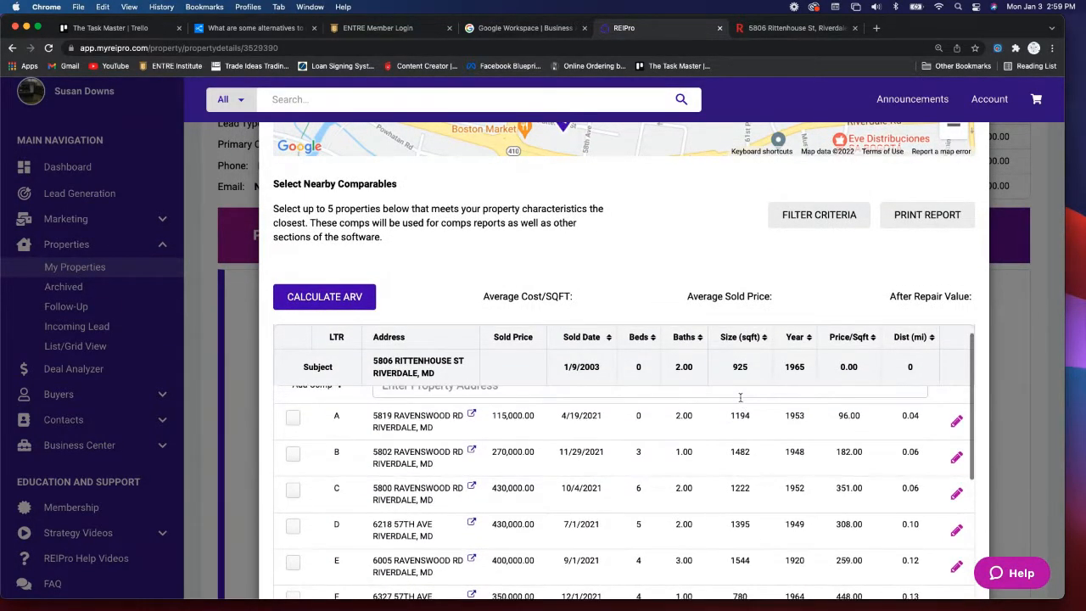
{"action": "scroll", "coordinate": [634, 243], "scroll_direction": "down", "scroll_amount": 2}
{"action": "scroll", "coordinate": [633, 243], "scroll_direction": "down", "scroll_amount": 1}
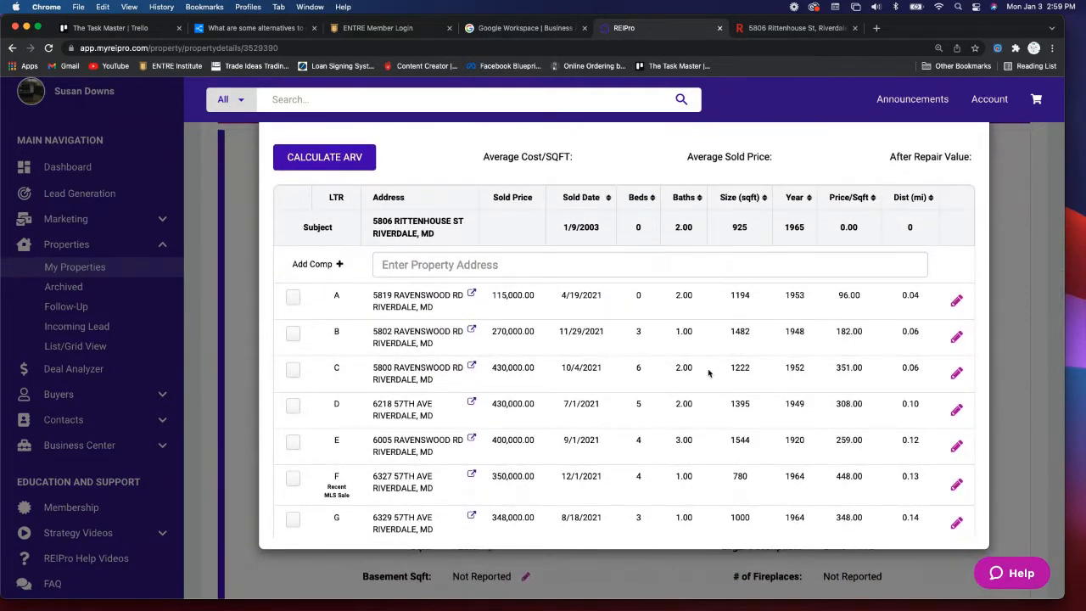
{"action": "scroll", "coordinate": [709, 373], "scroll_direction": "down", "scroll_amount": 5}
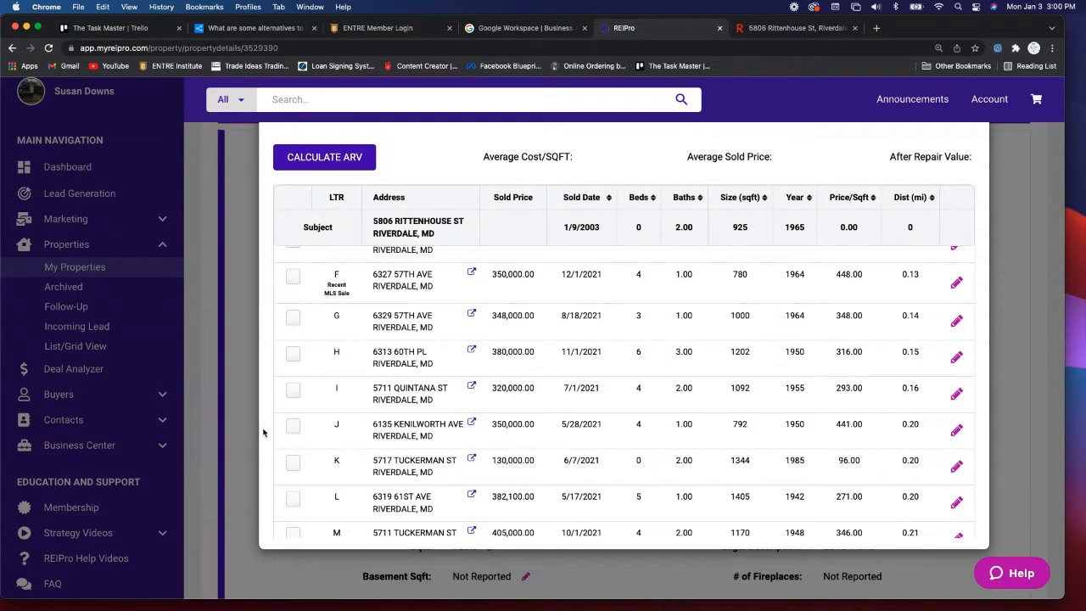
{"action": "left_click", "coordinate": [293, 426]}
{"action": "scroll", "coordinate": [483, 437], "scroll_direction": "down", "scroll_amount": 2}
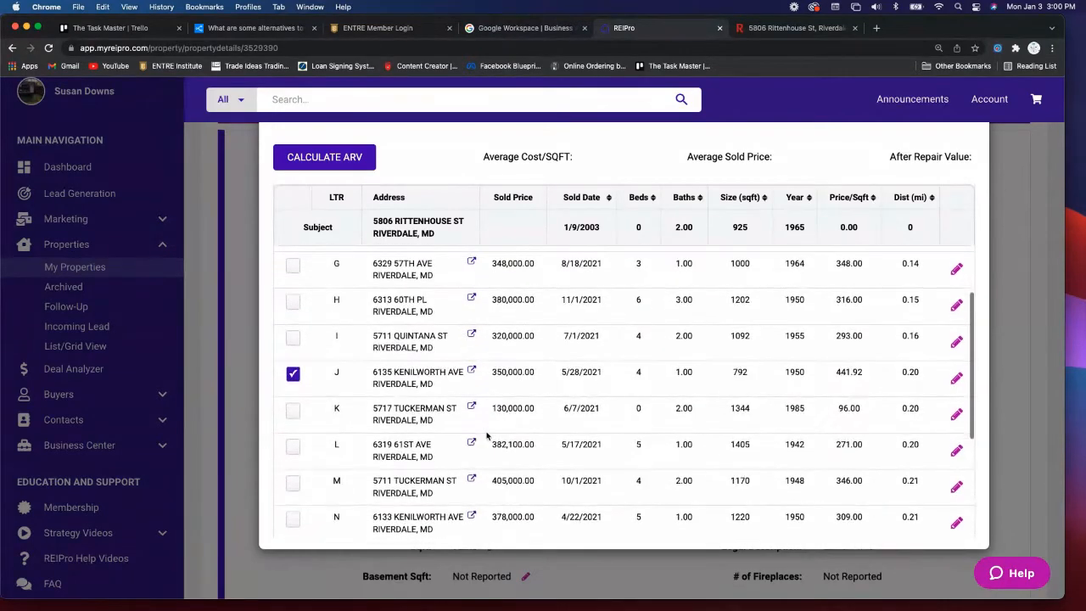
{"action": "scroll", "coordinate": [486, 436], "scroll_direction": "down", "scroll_amount": 3}
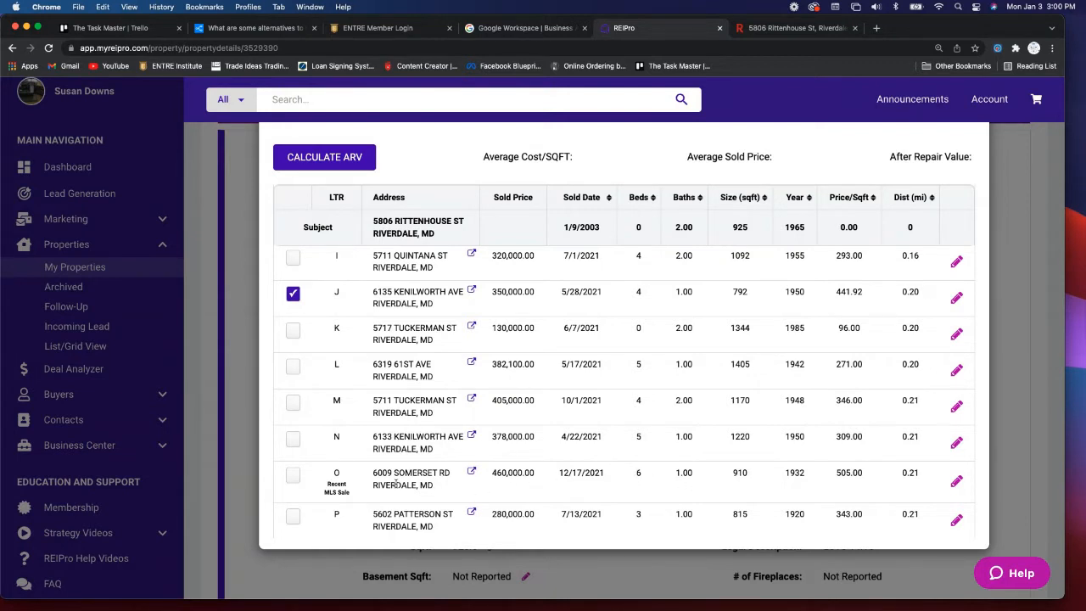
{"action": "left_click", "coordinate": [294, 477]}
{"action": "scroll", "coordinate": [671, 497], "scroll_direction": "down", "scroll_amount": 3}
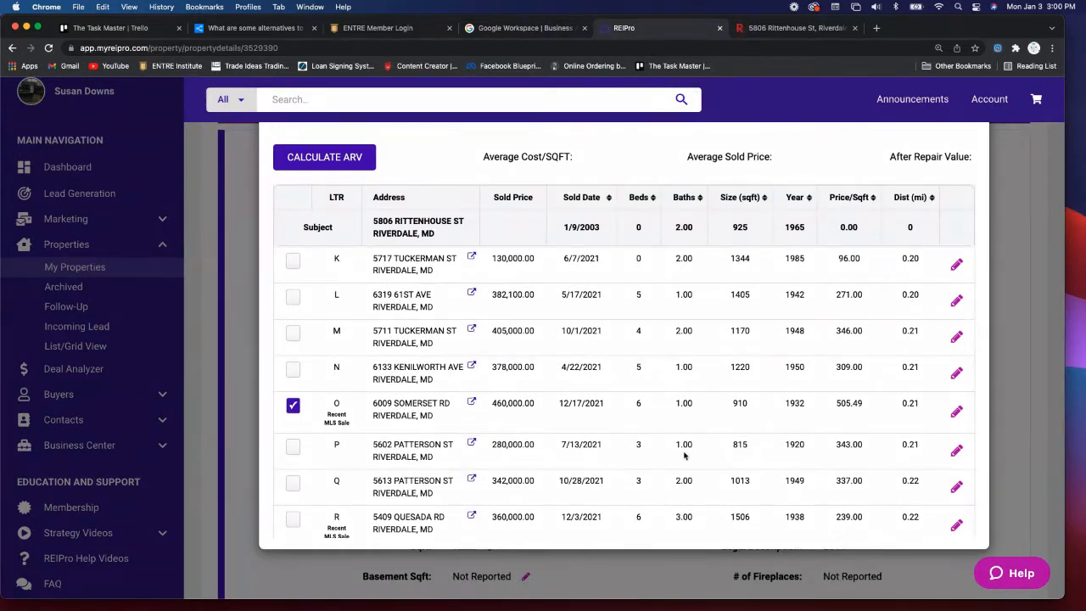
{"action": "left_click", "coordinate": [293, 447]}
{"action": "scroll", "coordinate": [636, 466], "scroll_direction": "down", "scroll_amount": 2}
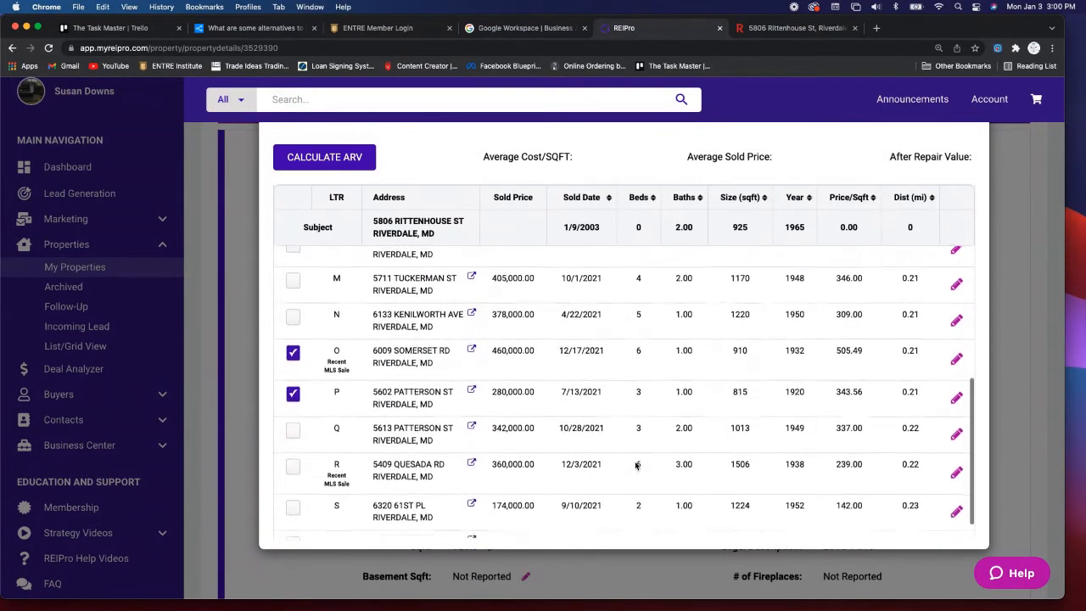
{"action": "scroll", "coordinate": [635, 466], "scroll_direction": "up", "scroll_amount": 1}
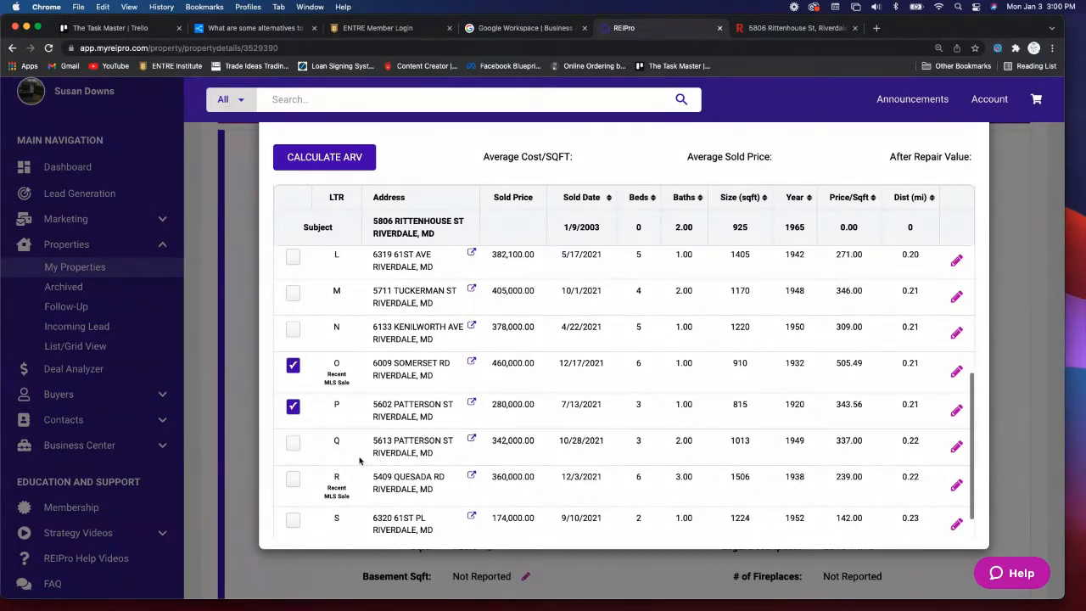
{"action": "left_click", "coordinate": [293, 443]}
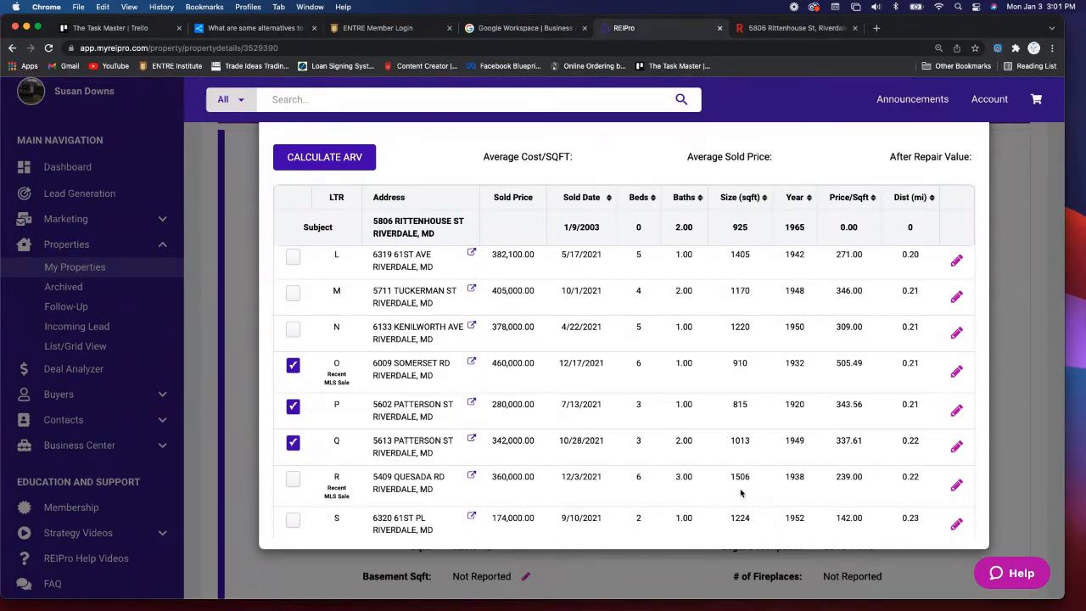
{"action": "scroll", "coordinate": [437, 384], "scroll_direction": "up", "scroll_amount": 5}
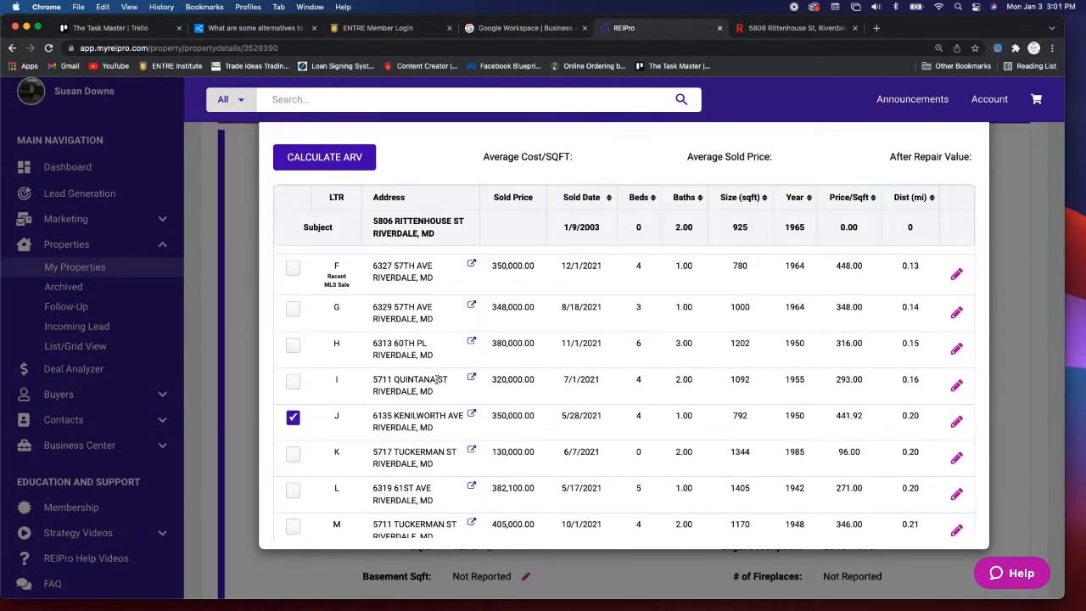
{"action": "scroll", "coordinate": [437, 382], "scroll_direction": "up", "scroll_amount": 1}
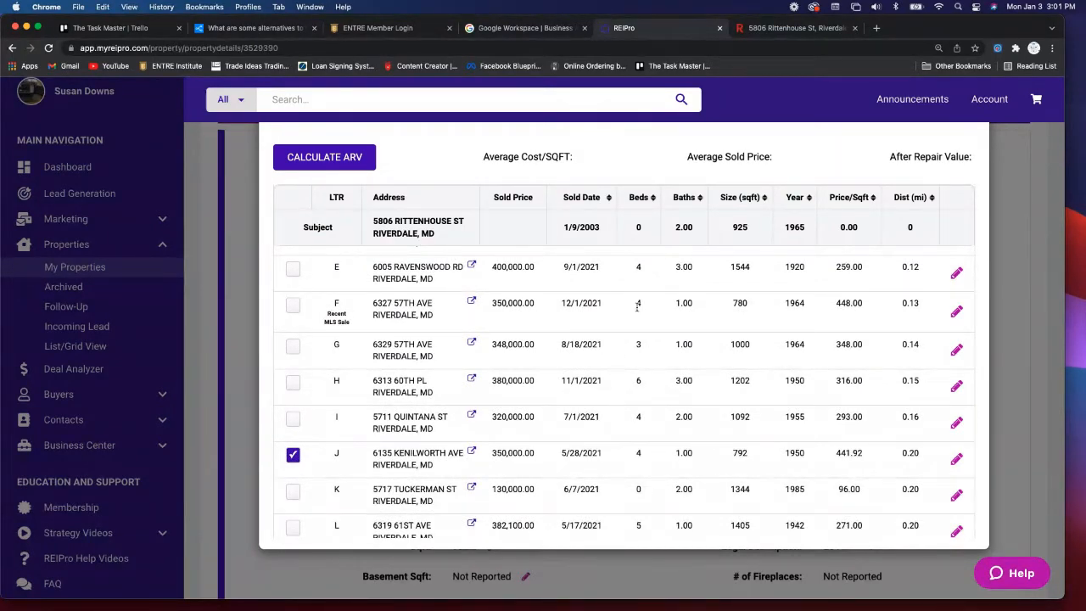
{"action": "left_click", "coordinate": [293, 306]}
{"action": "scroll", "coordinate": [579, 339], "scroll_direction": "up", "scroll_amount": 3}
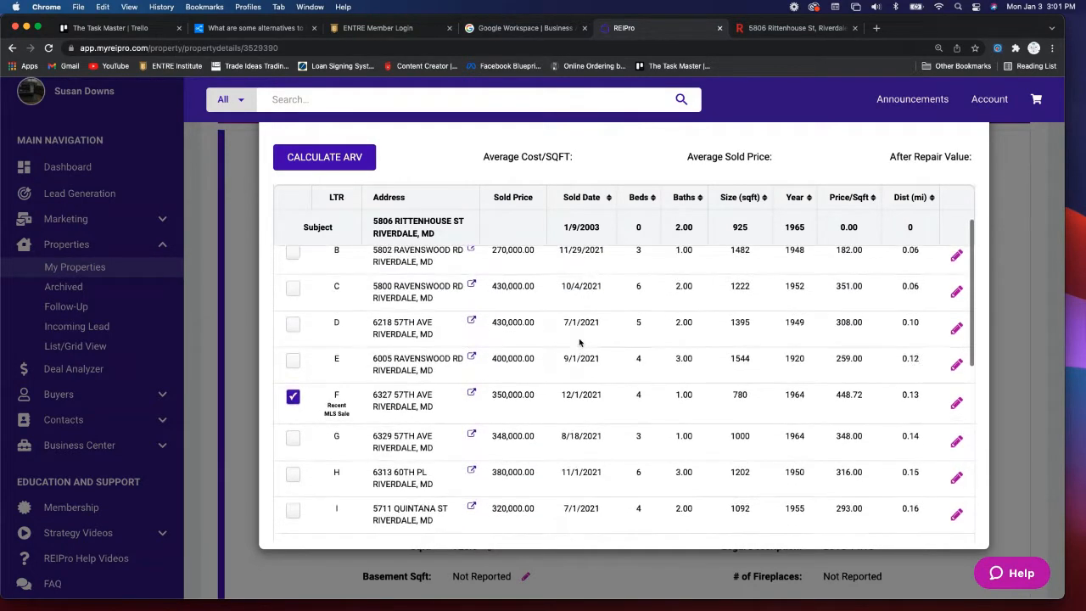
{"action": "scroll", "coordinate": [579, 342], "scroll_direction": "up", "scroll_amount": 2}
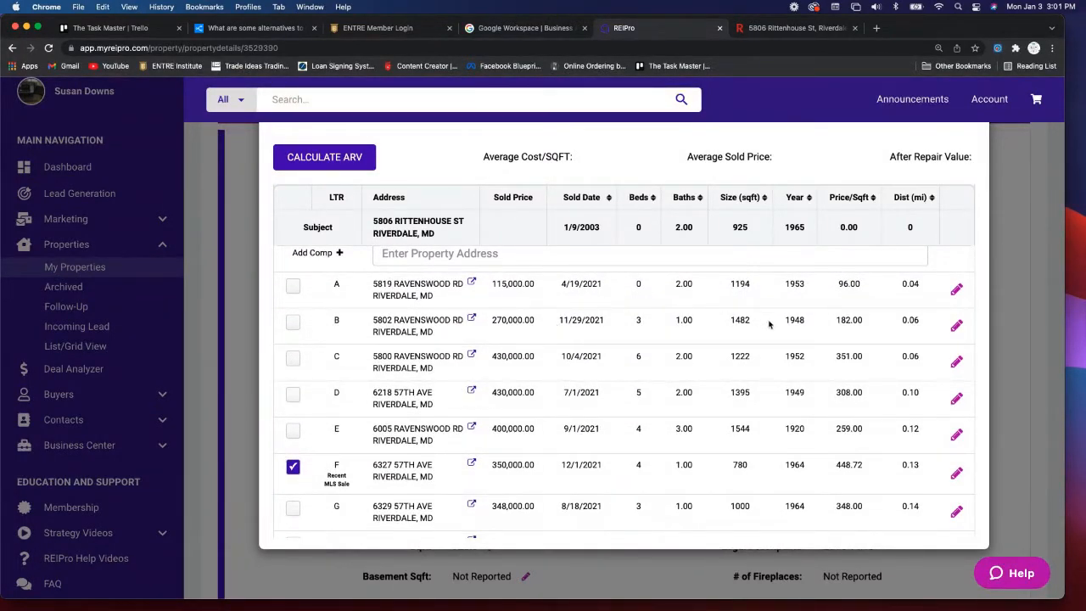
{"action": "scroll", "coordinate": [746, 311], "scroll_direction": "down", "scroll_amount": 5}
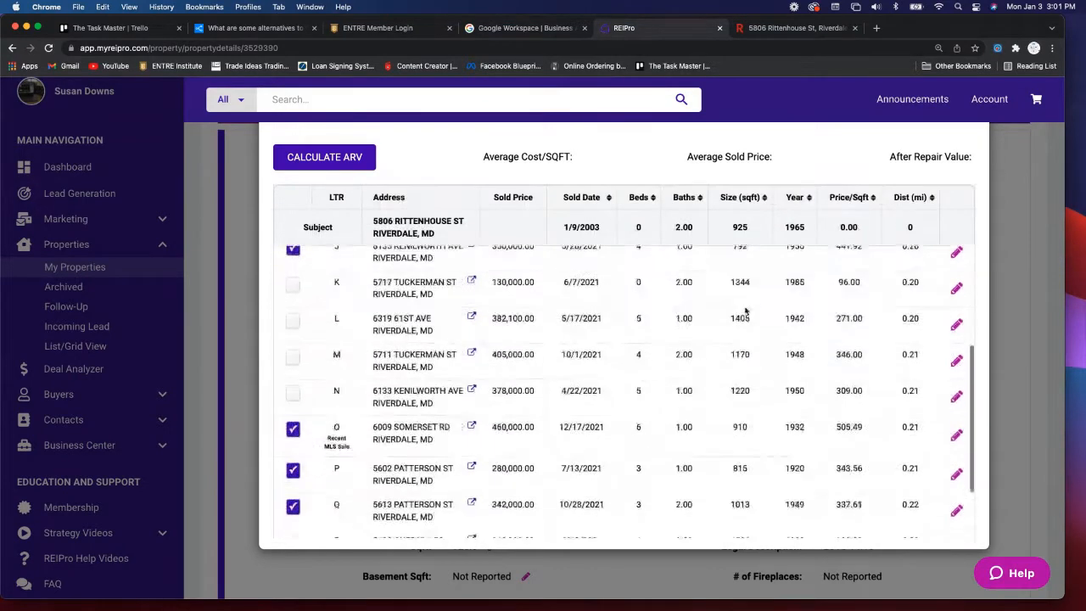
{"action": "scroll", "coordinate": [747, 312], "scroll_direction": "up", "scroll_amount": 5}
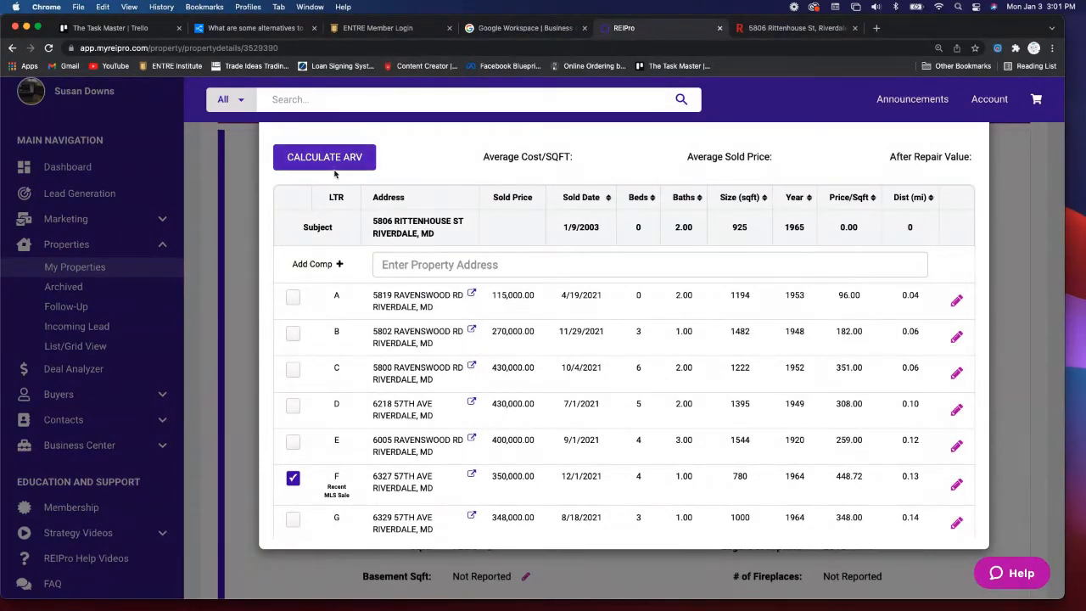
- Calculate the ARV of $383,690 ($414.80 per sq ft), then close the Comparable Sales window
{"action": "left_click", "coordinate": [328, 159]}
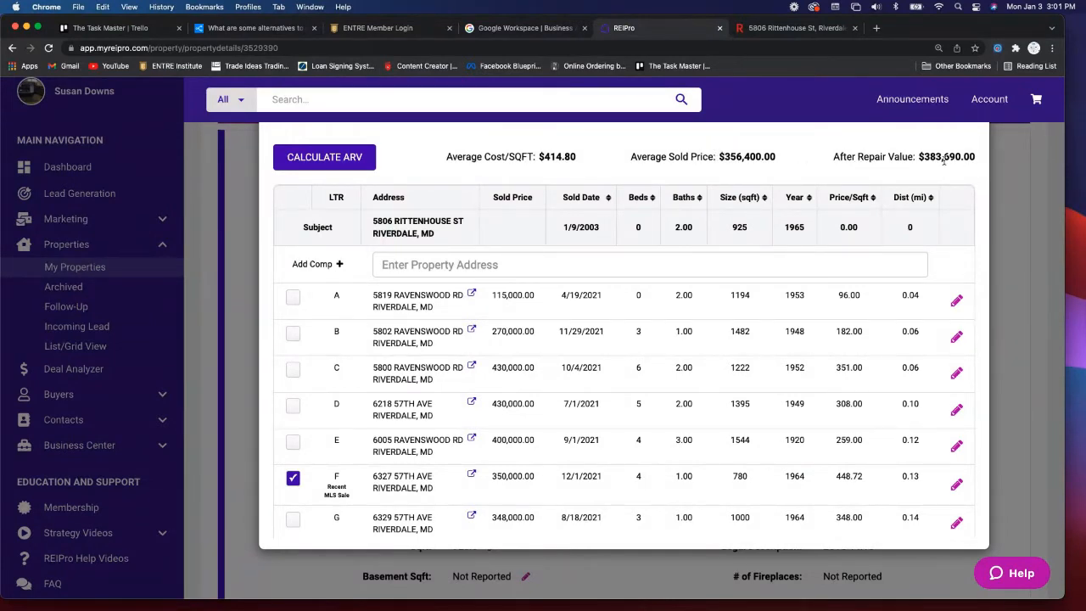
{"action": "scroll", "coordinate": [928, 161], "scroll_direction": "up", "scroll_amount": 5}
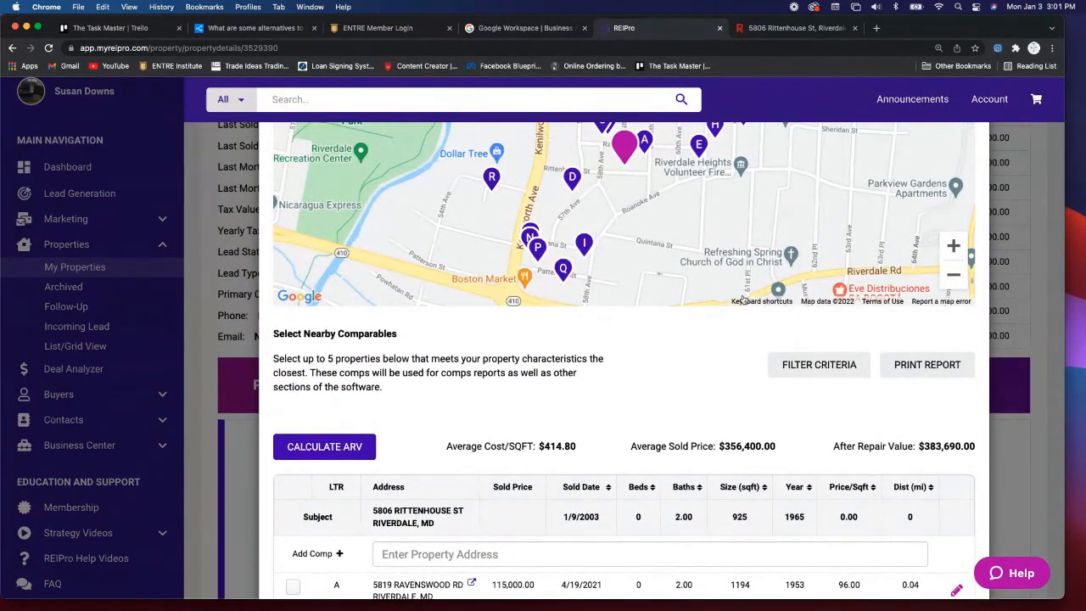
{"action": "scroll", "coordinate": [754, 293], "scroll_direction": "down", "scroll_amount": 1}
{"action": "scroll", "coordinate": [753, 293], "scroll_direction": "up", "scroll_amount": 5}
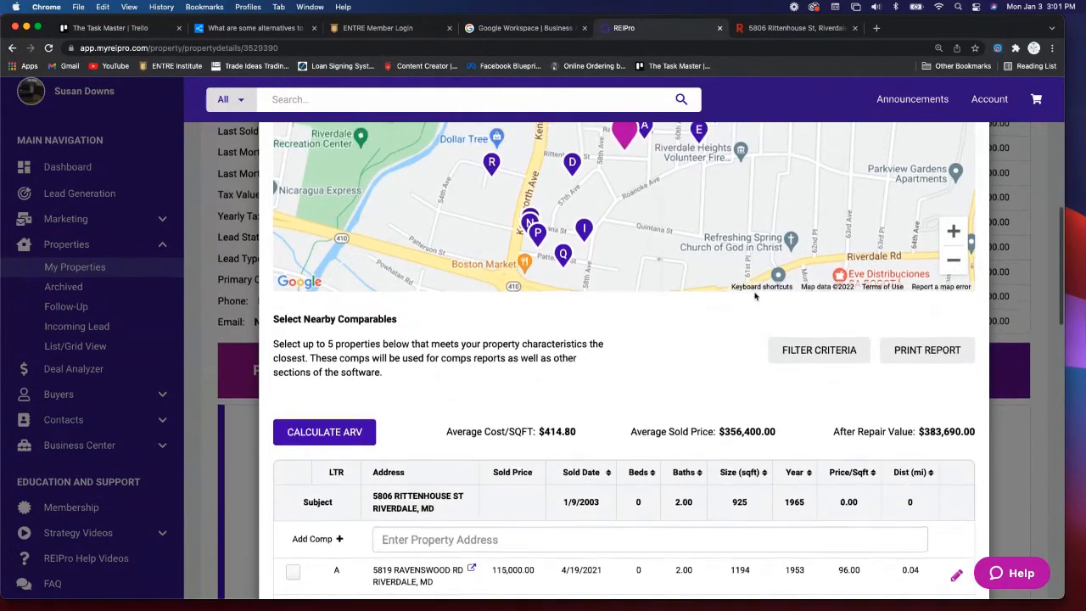
{"action": "scroll", "coordinate": [755, 294], "scroll_direction": "up", "scroll_amount": 1}
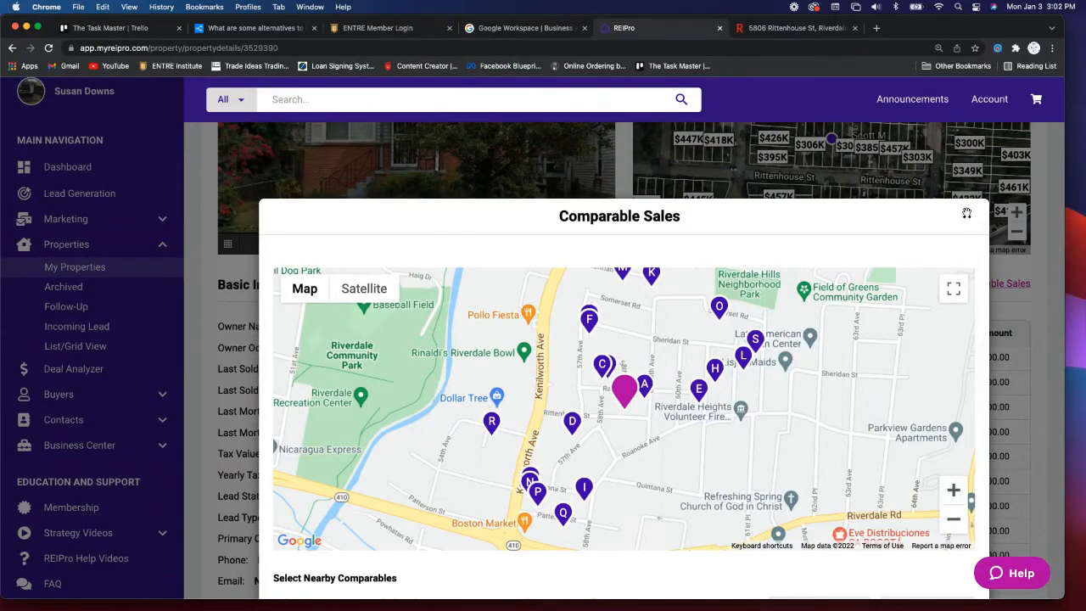
{"action": "left_click", "coordinate": [967, 216]}
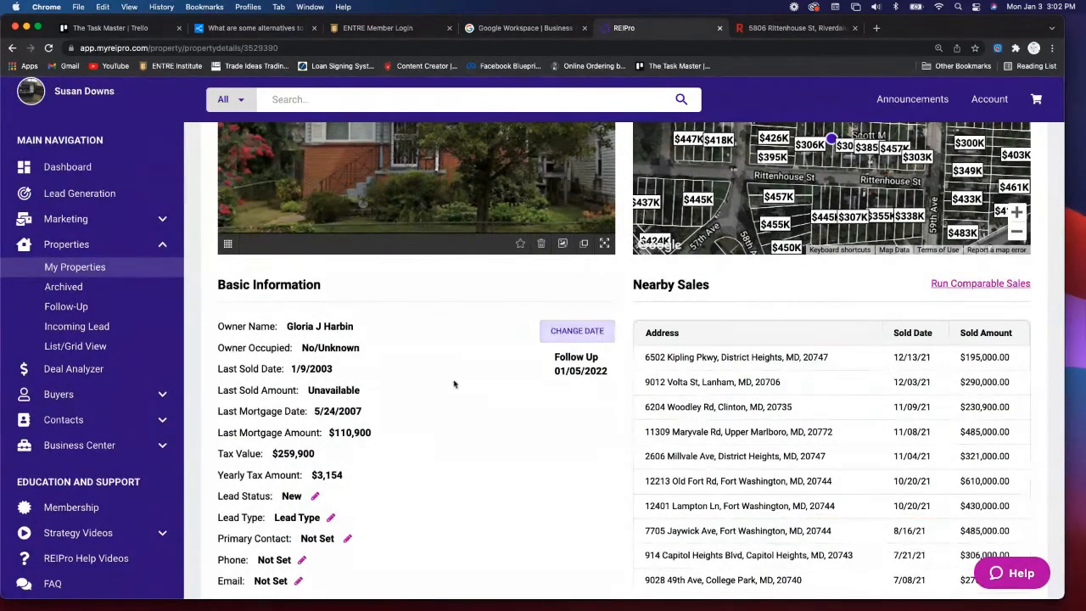
- Expand STEP 2 - SELLER CONTACT INFO to reveal the Skip Trace tab (2 credits, 100 remaining)
{"action": "scroll", "coordinate": [454, 383], "scroll_direction": "down", "scroll_amount": 3}
{"action": "scroll", "coordinate": [454, 383], "scroll_direction": "down", "scroll_amount": 5}
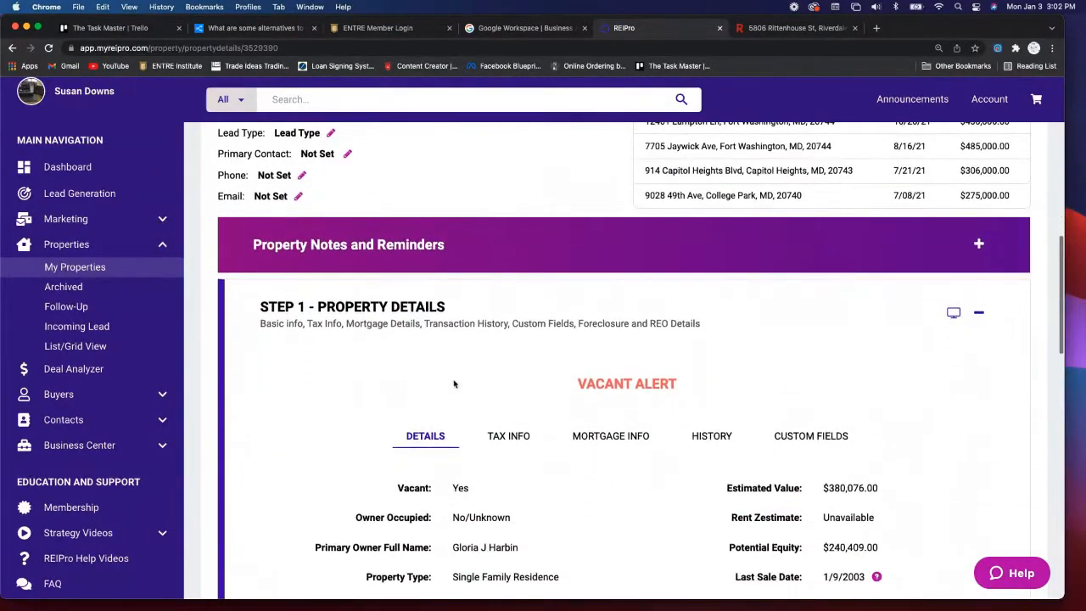
{"action": "scroll", "coordinate": [710, 446], "scroll_direction": "down", "scroll_amount": 2}
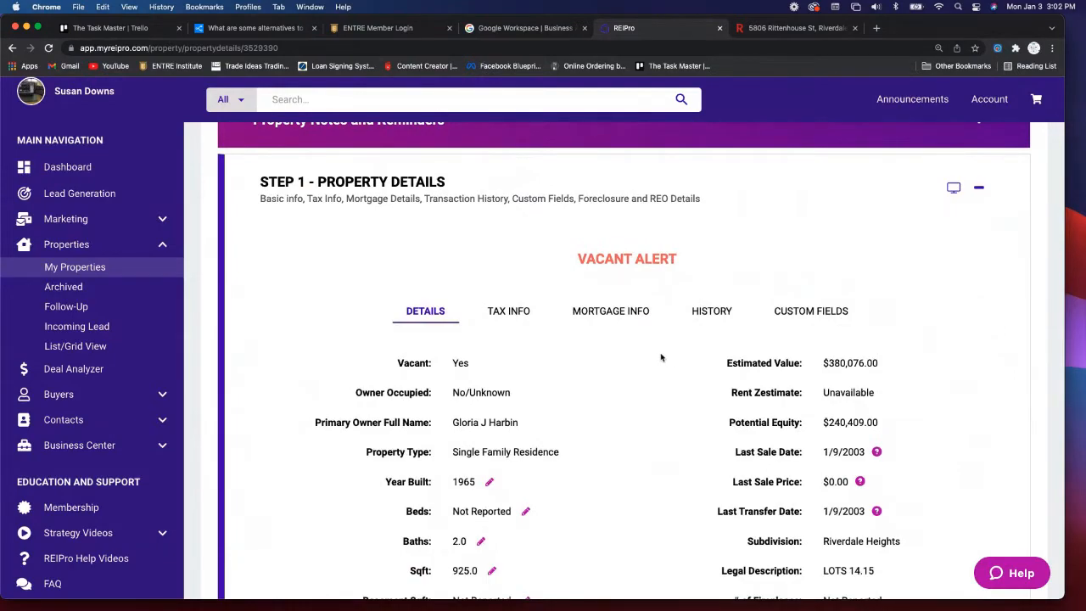
{"action": "scroll", "coordinate": [661, 357], "scroll_direction": "down", "scroll_amount": 6}
{"action": "scroll", "coordinate": [661, 357], "scroll_direction": "down", "scroll_amount": 2}
{"action": "scroll", "coordinate": [661, 357], "scroll_direction": "down", "scroll_amount": 2}
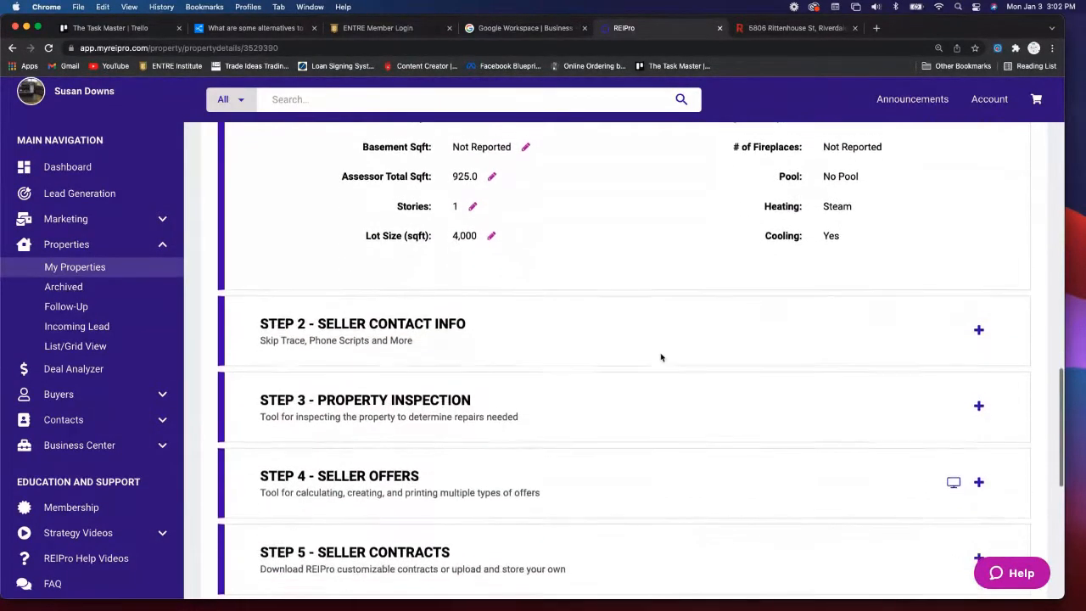
{"action": "left_click", "coordinate": [566, 338]}
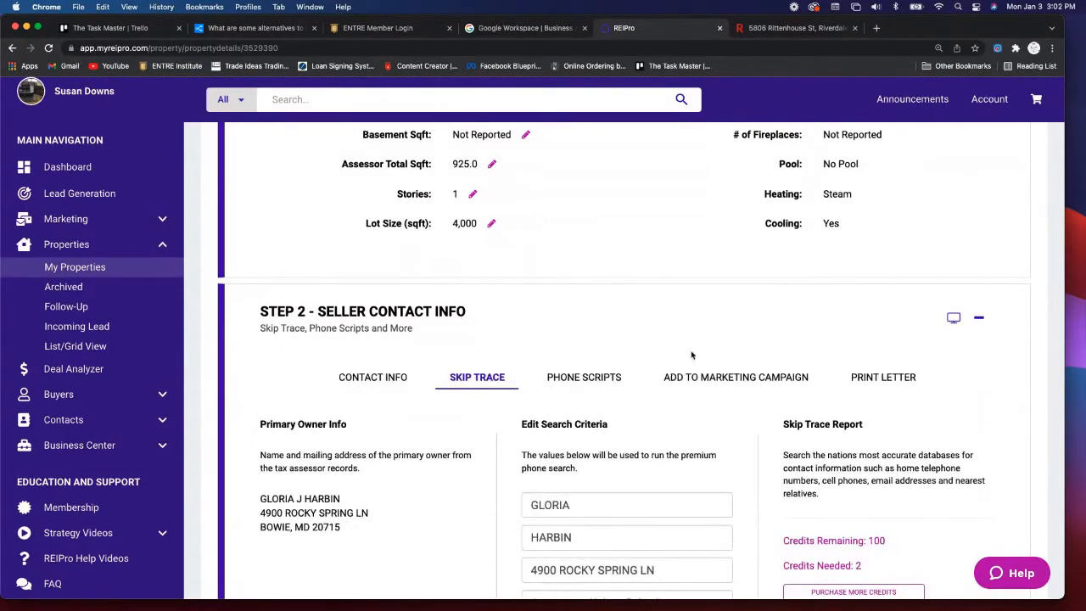
{"action": "scroll", "coordinate": [631, 395], "scroll_direction": "down", "scroll_amount": 5}
{"action": "scroll", "coordinate": [631, 396], "scroll_direction": "down", "scroll_amount": 3}
{"action": "scroll", "coordinate": [633, 395], "scroll_direction": "down", "scroll_amount": 2}
{"action": "scroll", "coordinate": [631, 396], "scroll_direction": "down", "scroll_amount": 1}
{"action": "scroll", "coordinate": [632, 395], "scroll_direction": "up", "scroll_amount": 1}
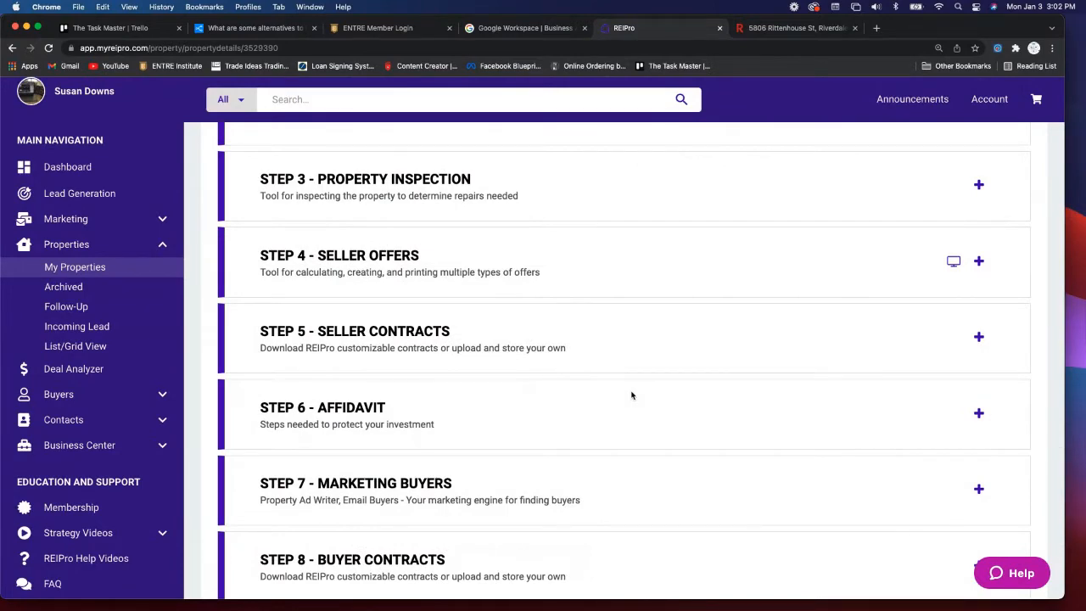
{"action": "scroll", "coordinate": [631, 396], "scroll_direction": "up", "scroll_amount": 5}
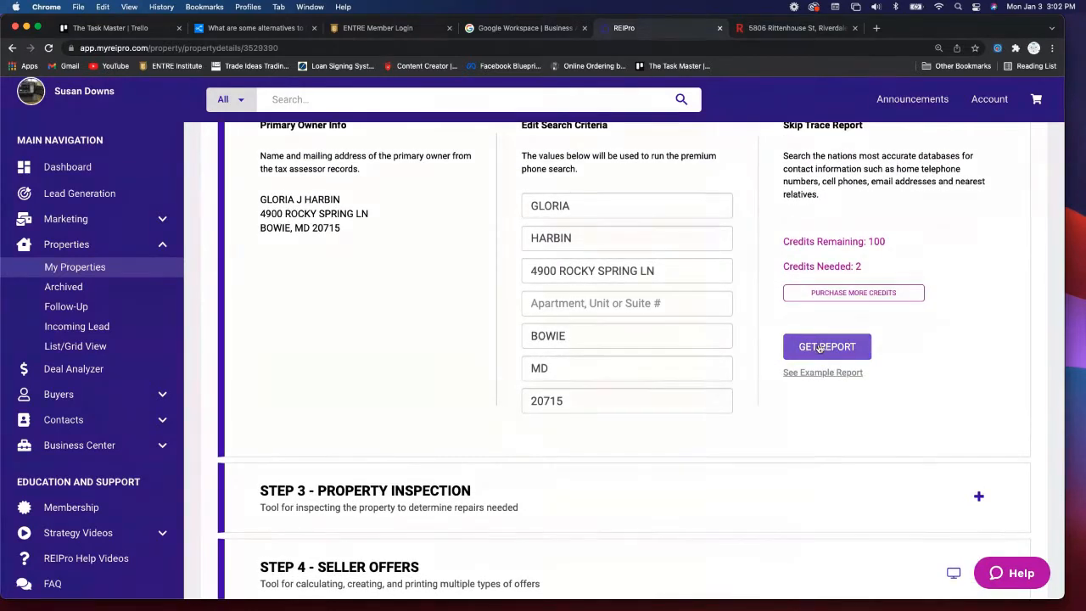
{"action": "left_click", "coordinate": [857, 343]}
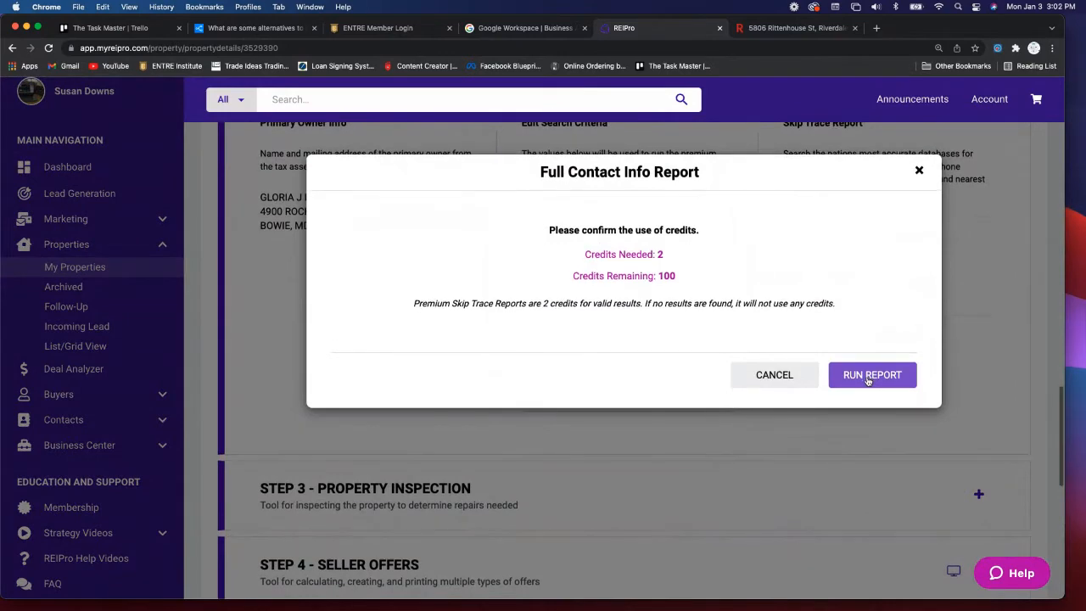
{"action": "left_click", "coordinate": [870, 379]}
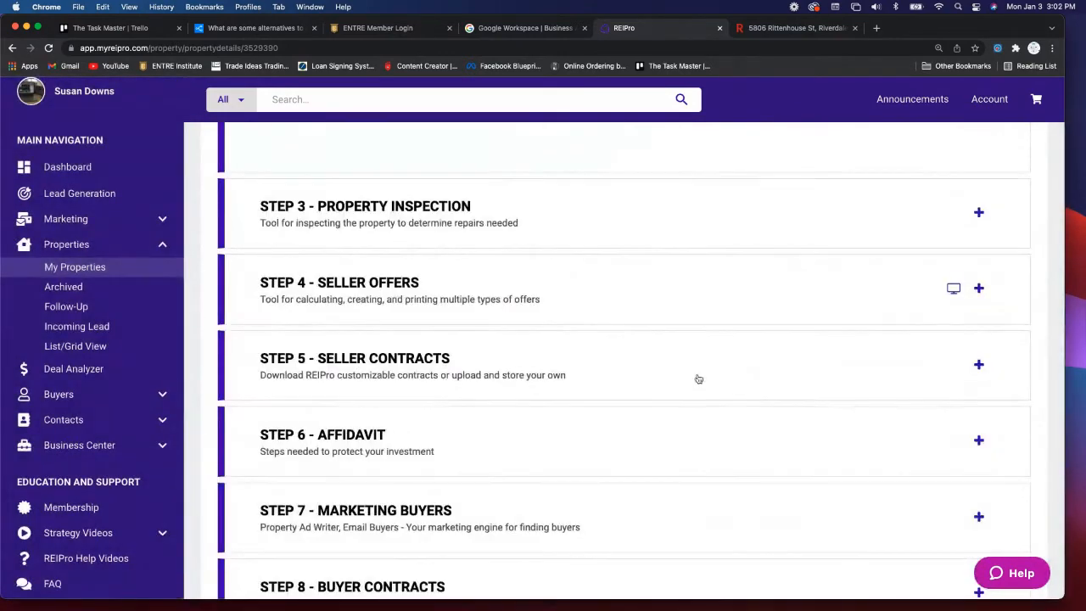
{"action": "scroll", "coordinate": [705, 351], "scroll_direction": "up", "scroll_amount": 1}
{"action": "scroll", "coordinate": [705, 351], "scroll_direction": "down", "scroll_amount": 2}
{"action": "scroll", "coordinate": [705, 351], "scroll_direction": "down", "scroll_amount": 6}
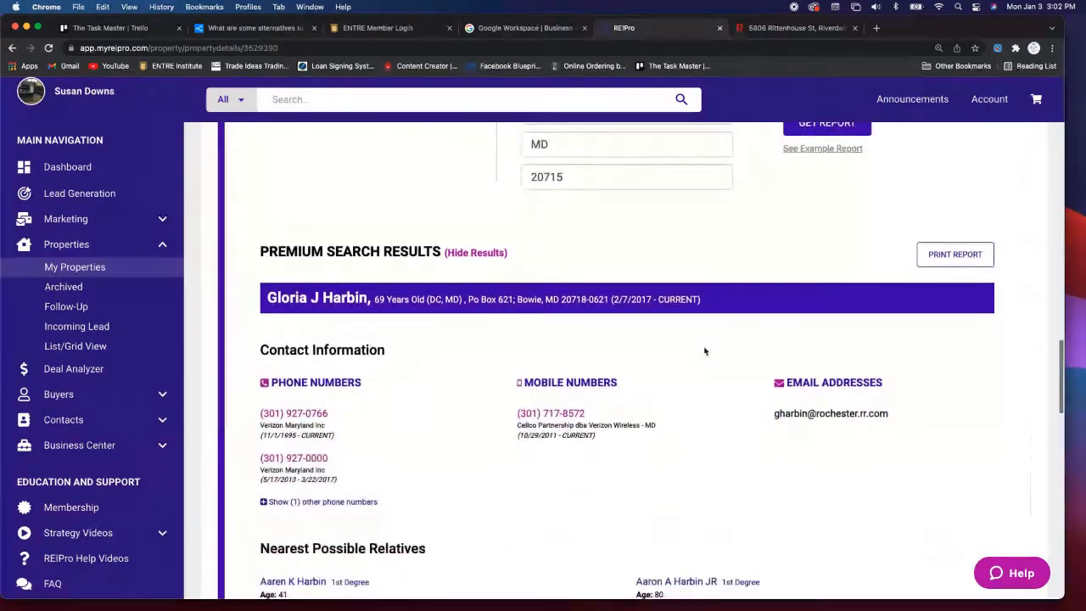
{"action": "scroll", "coordinate": [704, 351], "scroll_direction": "down", "scroll_amount": 8}
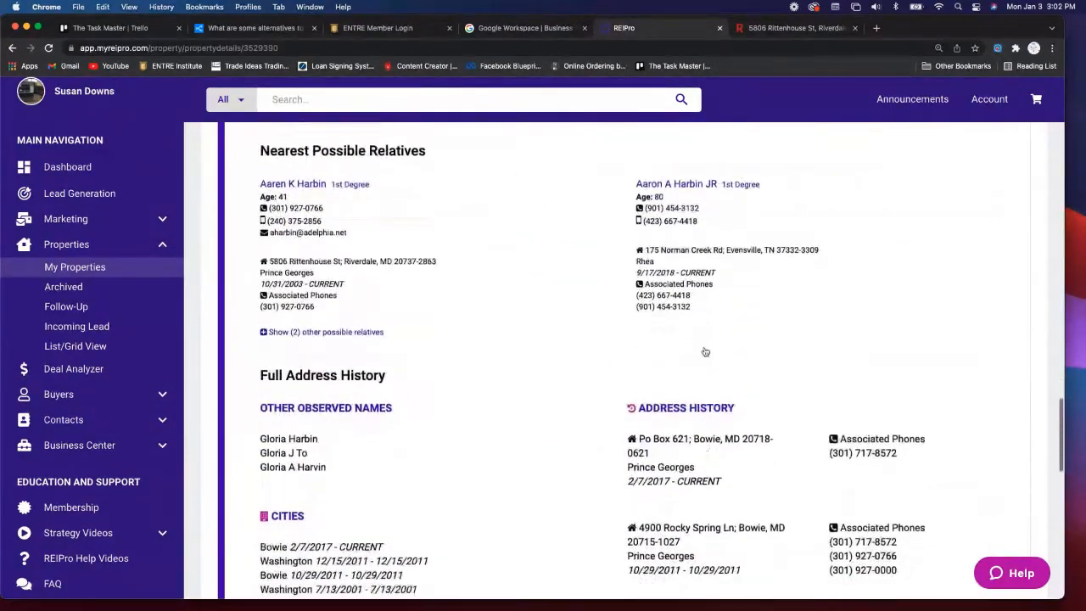
{"action": "scroll", "coordinate": [704, 352], "scroll_direction": "down", "scroll_amount": 4}
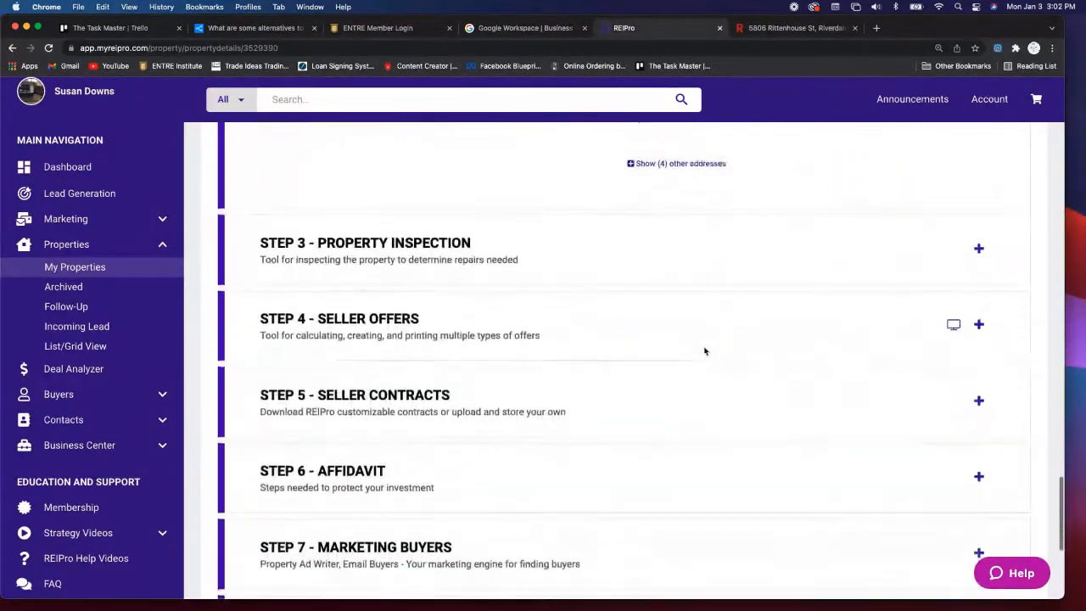
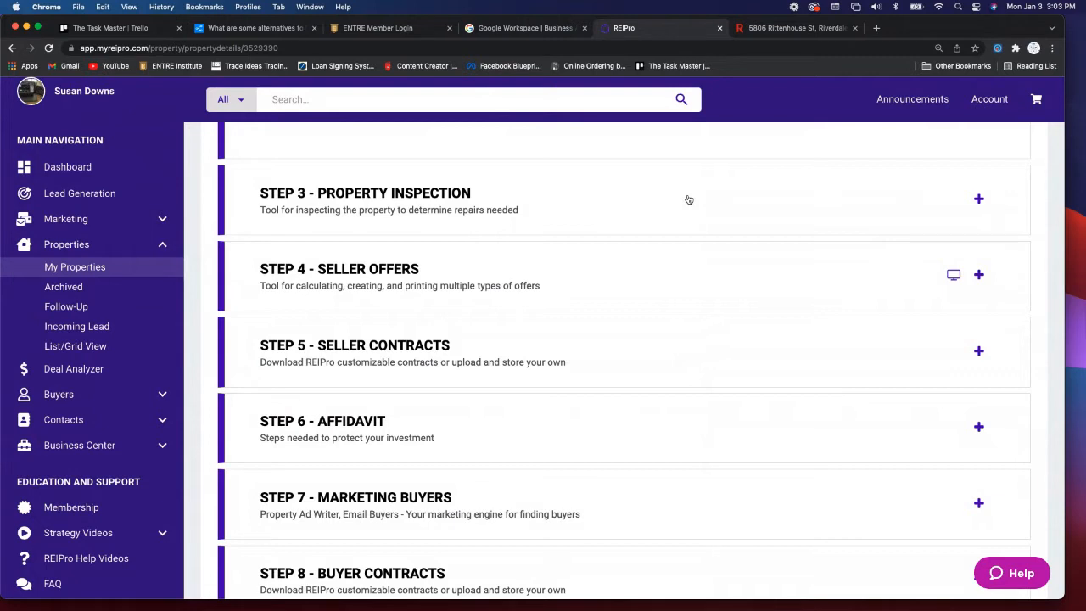
- Expand STEP 3 - PROPERTY INSPECTION and look through the Exterior General items
{"action": "left_click", "coordinate": [689, 200]}
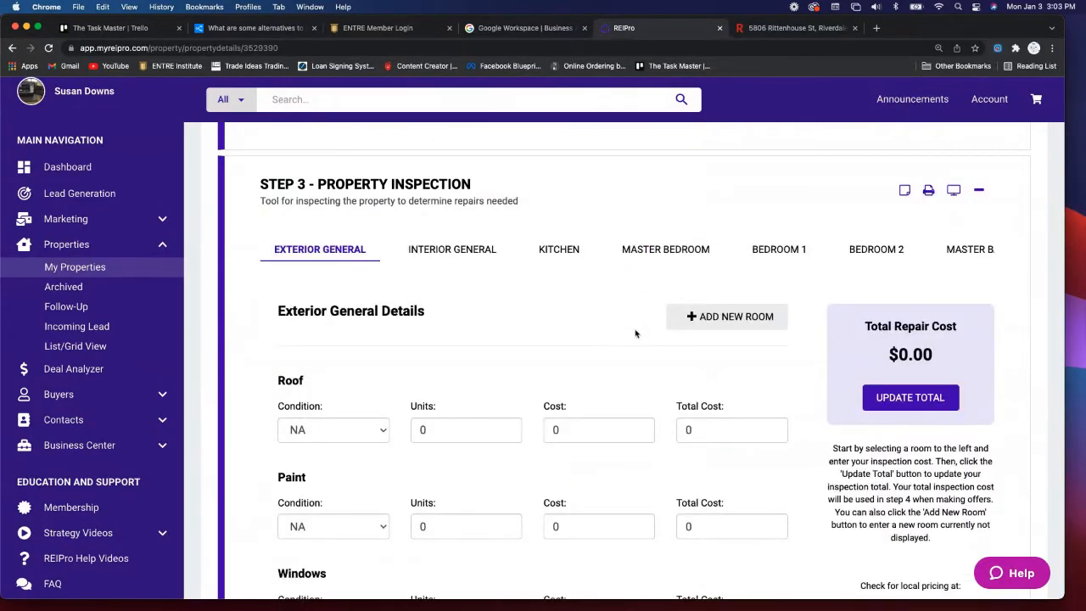
{"action": "scroll", "coordinate": [631, 355], "scroll_direction": "down", "scroll_amount": 1}
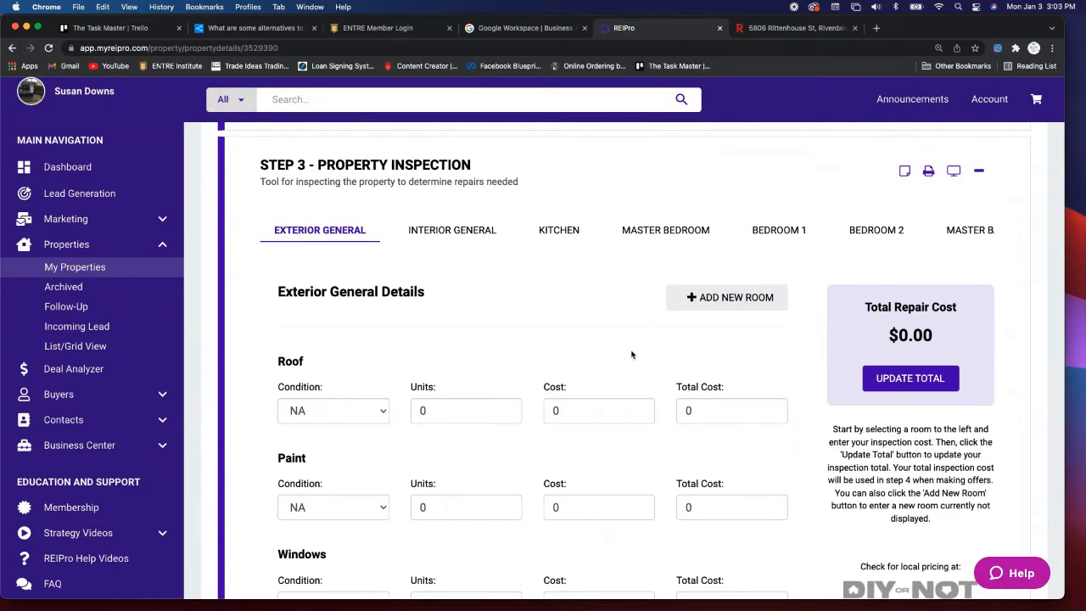
{"action": "scroll", "coordinate": [632, 354], "scroll_direction": "down", "scroll_amount": 8}
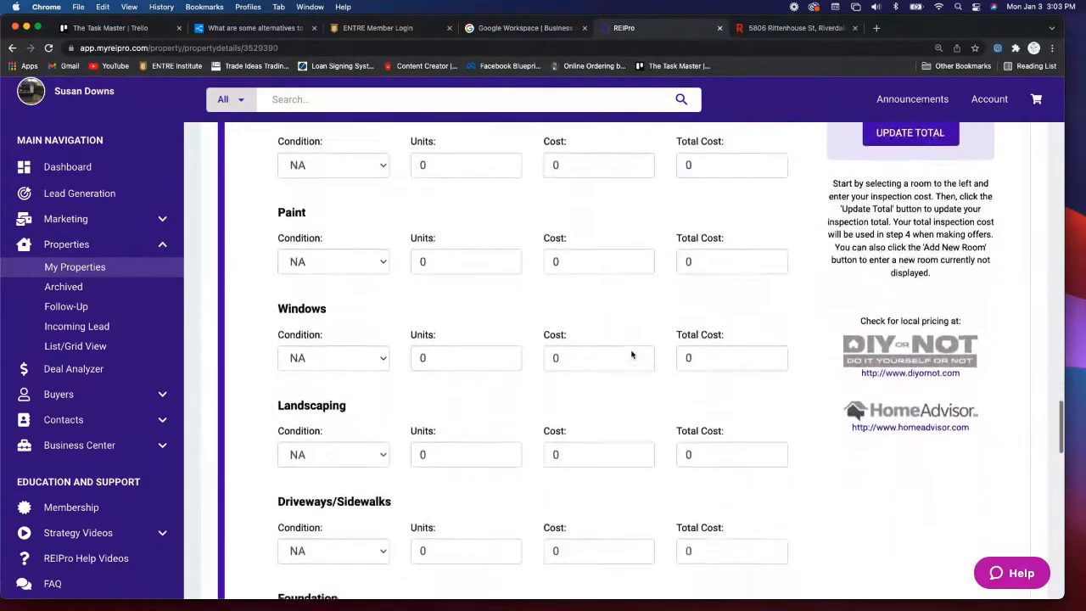
{"action": "scroll", "coordinate": [632, 355], "scroll_direction": "up", "scroll_amount": 10}
{"action": "scroll", "coordinate": [631, 355], "scroll_direction": "up", "scroll_amount": 3}
{"action": "scroll", "coordinate": [560, 371], "scroll_direction": "down", "scroll_amount": 2}
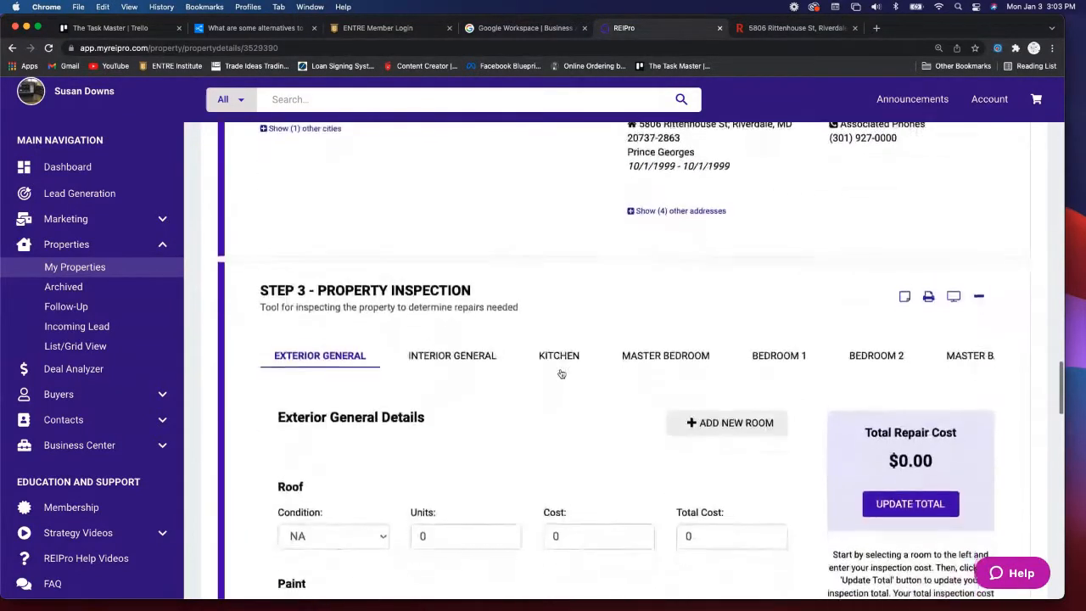
- Show the Interior General items, Water Heater and Air Handler, with a $0.00 repair total
{"action": "left_click", "coordinate": [460, 321]}
{"action": "scroll", "coordinate": [555, 325], "scroll_direction": "down", "scroll_amount": 3}
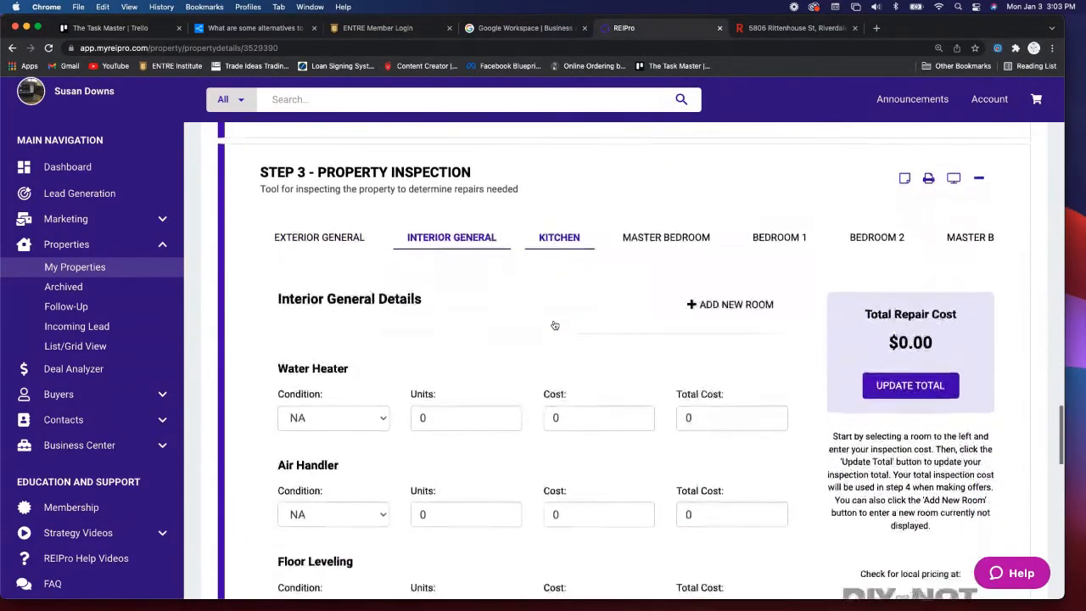
{"action": "scroll", "coordinate": [554, 325], "scroll_direction": "down", "scroll_amount": 4}
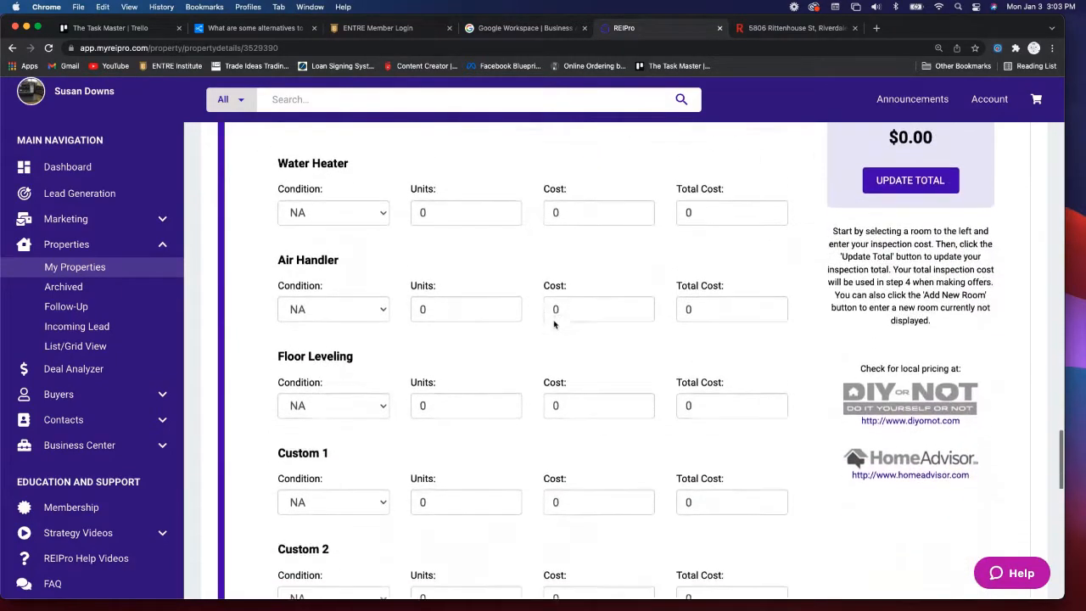
{"action": "scroll", "coordinate": [555, 324], "scroll_direction": "down", "scroll_amount": 5}
{"action": "scroll", "coordinate": [554, 324], "scroll_direction": "up", "scroll_amount": 10}
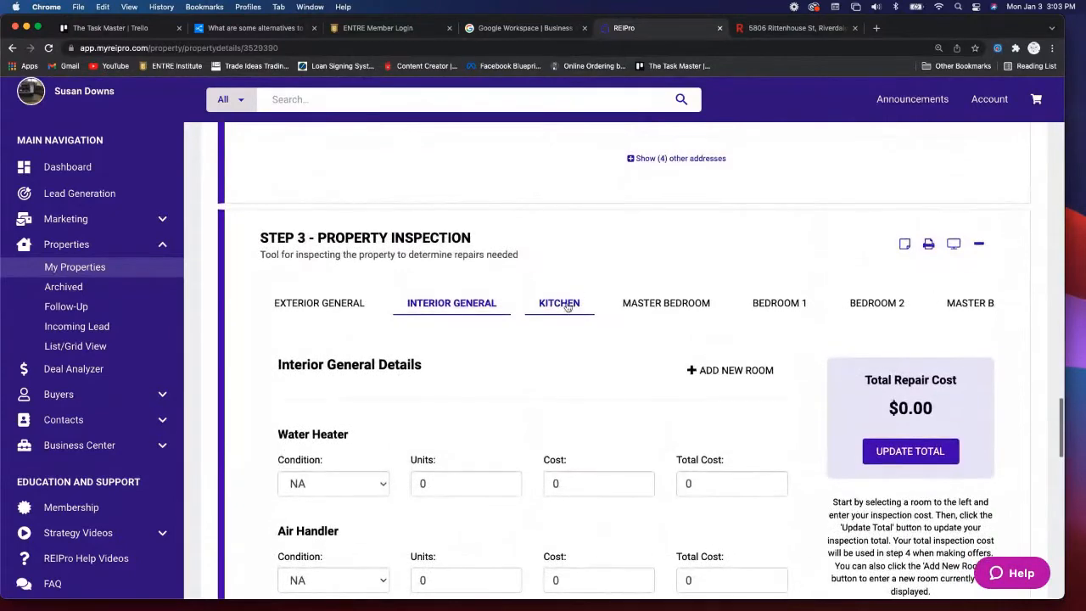
- Show the Kitchen inspection items and look through all their rows
{"action": "left_click", "coordinate": [568, 306]}
{"action": "scroll", "coordinate": [573, 320], "scroll_direction": "down", "scroll_amount": 8}
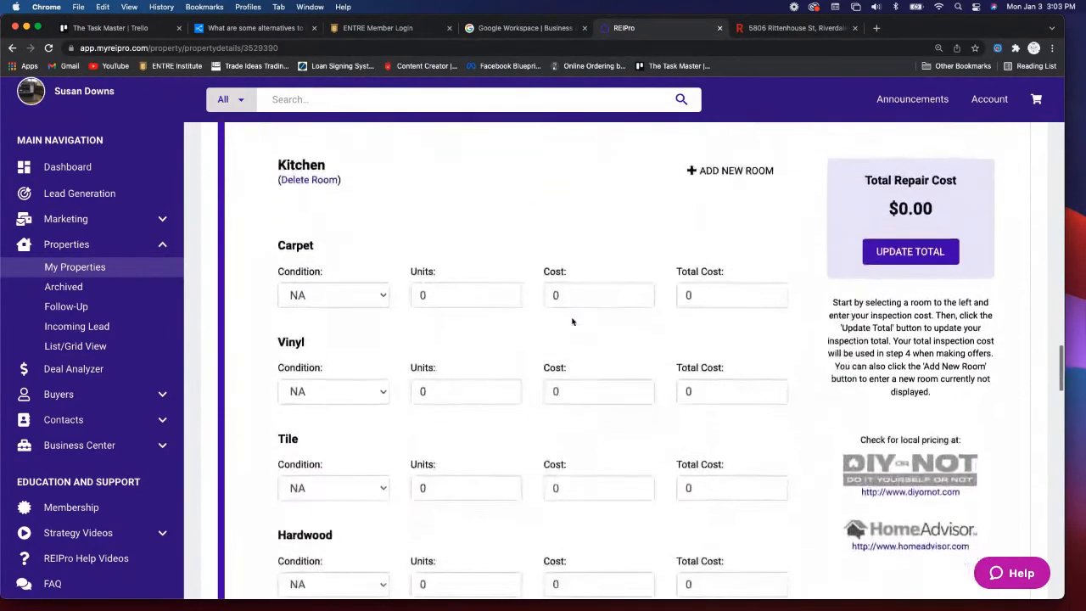
{"action": "scroll", "coordinate": [572, 321], "scroll_direction": "down", "scroll_amount": 8}
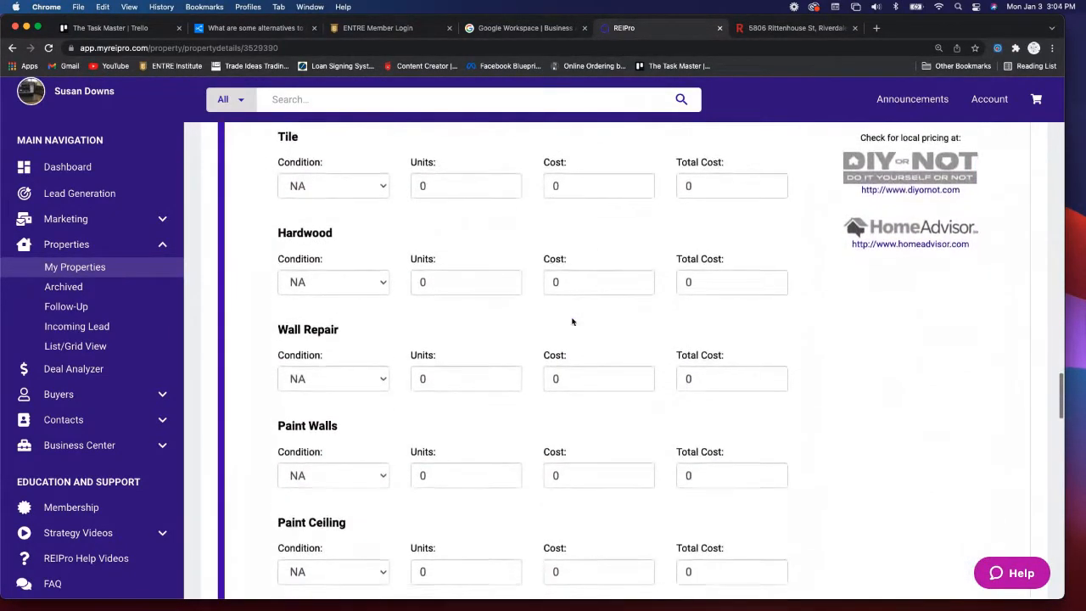
{"action": "scroll", "coordinate": [572, 319], "scroll_direction": "down", "scroll_amount": 7}
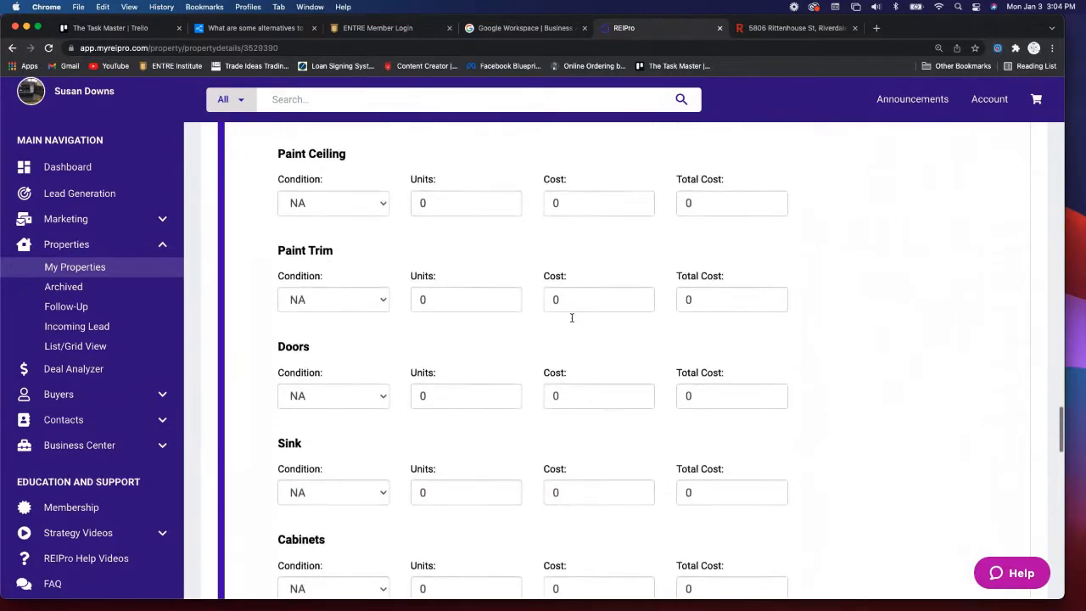
{"action": "scroll", "coordinate": [572, 321], "scroll_direction": "down", "scroll_amount": 6}
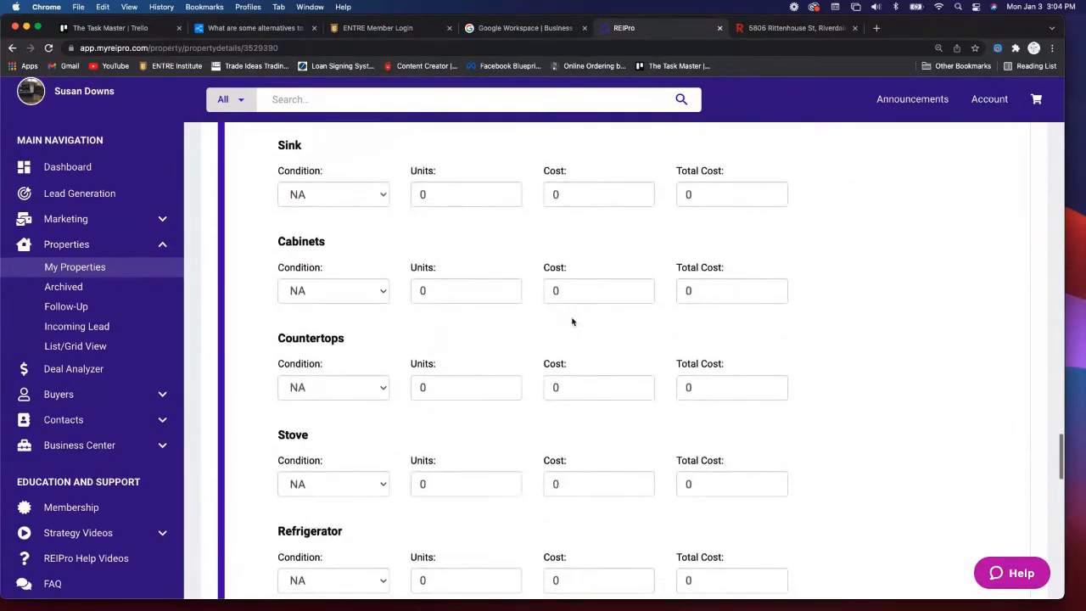
{"action": "scroll", "coordinate": [572, 321], "scroll_direction": "up", "scroll_amount": 20}
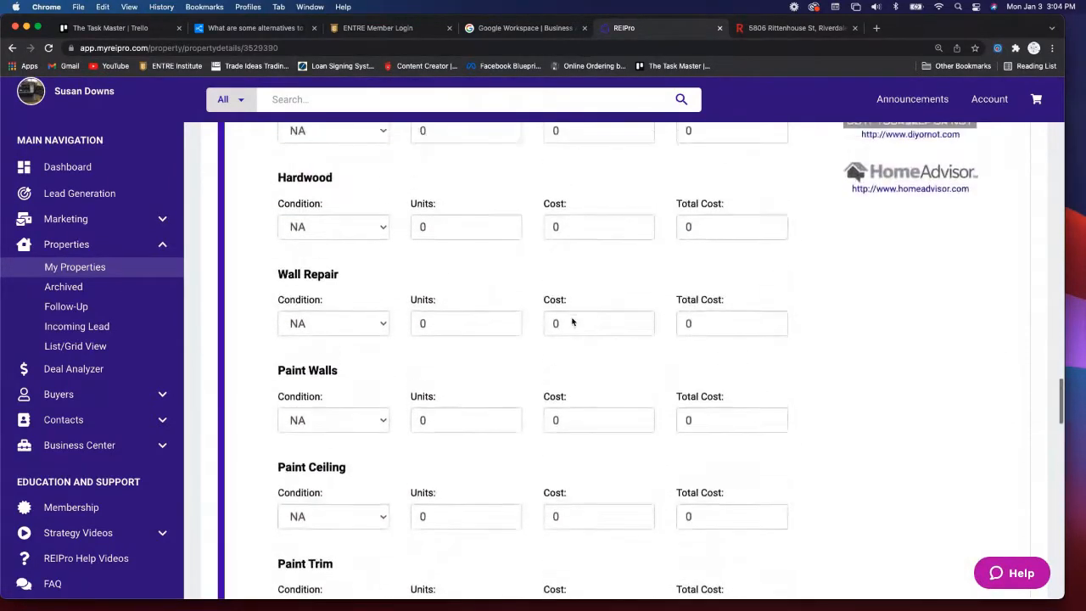
{"action": "scroll", "coordinate": [572, 320], "scroll_direction": "up", "scroll_amount": 4}
- Switch to the Master Bedroom room and scroll past its Room Notes to Step 4
{"action": "double_click", "coordinate": [666, 241]}
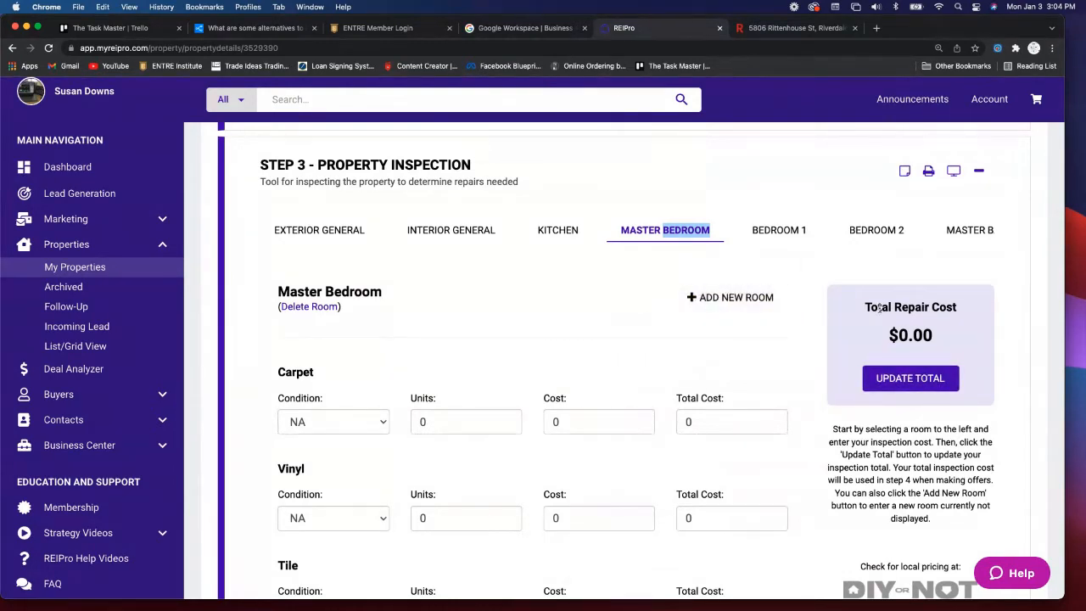
{"action": "scroll", "coordinate": [464, 295], "scroll_direction": "down", "scroll_amount": 2}
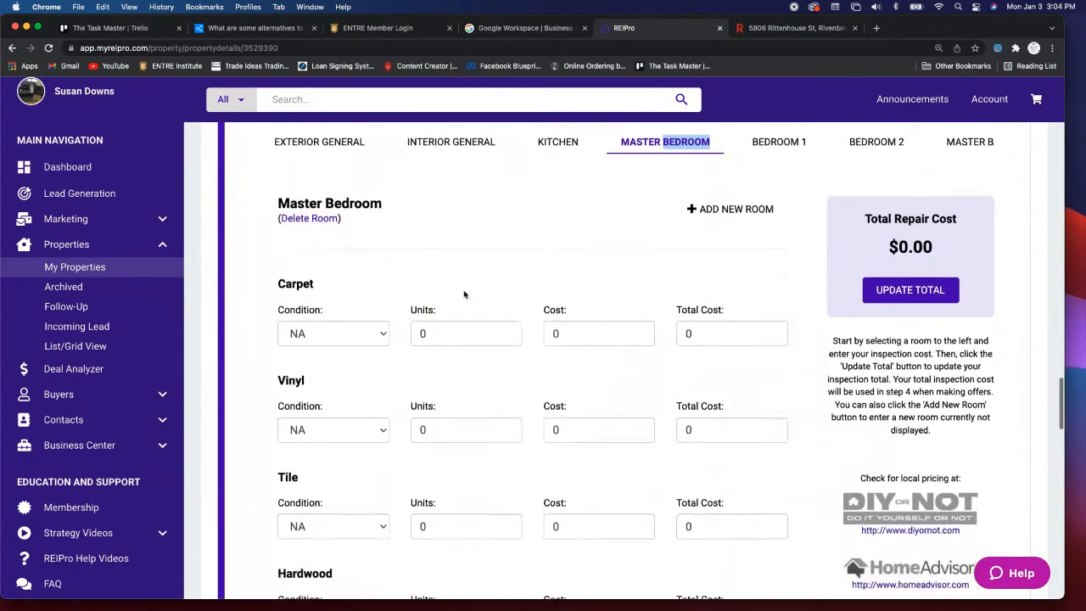
{"action": "scroll", "coordinate": [464, 295], "scroll_direction": "down", "scroll_amount": 15}
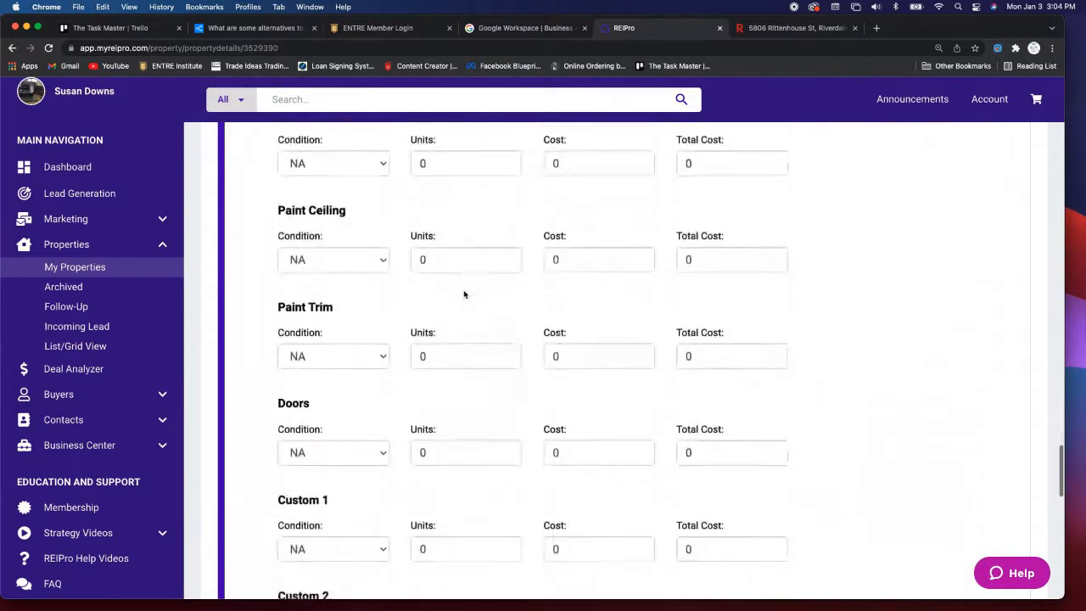
{"action": "scroll", "coordinate": [465, 295], "scroll_direction": "down", "scroll_amount": 2}
{"action": "scroll", "coordinate": [465, 294], "scroll_direction": "down", "scroll_amount": 1}
{"action": "scroll", "coordinate": [465, 294], "scroll_direction": "down", "scroll_amount": 12}
{"action": "scroll", "coordinate": [464, 294], "scroll_direction": "down", "scroll_amount": 2}
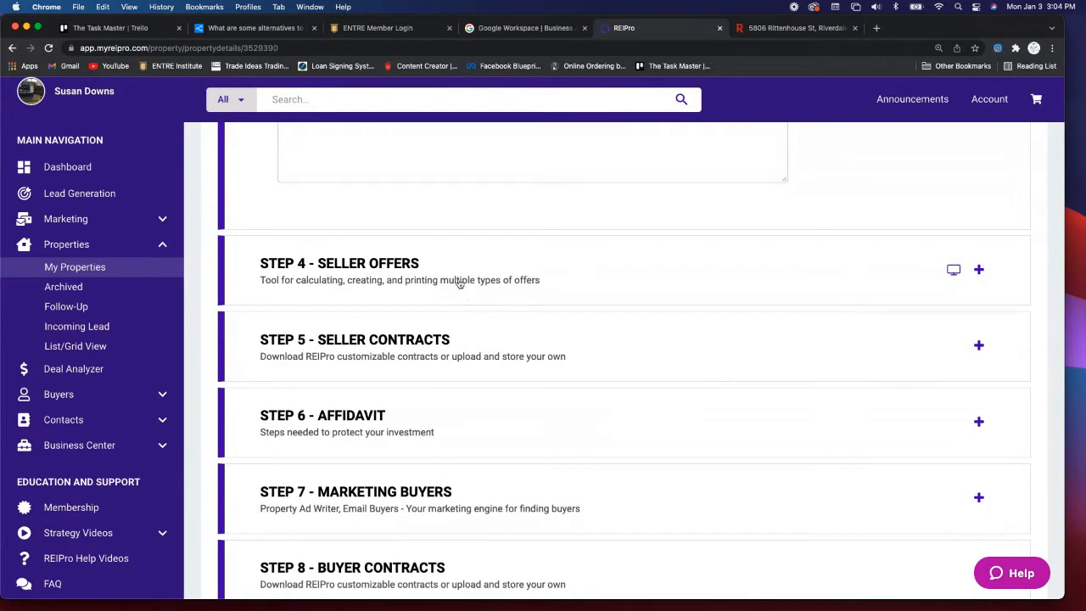
- Expand STEP 4 - SELLER OFFERS and replace the Repair Expense value with 40000
{"action": "left_click", "coordinate": [447, 284]}
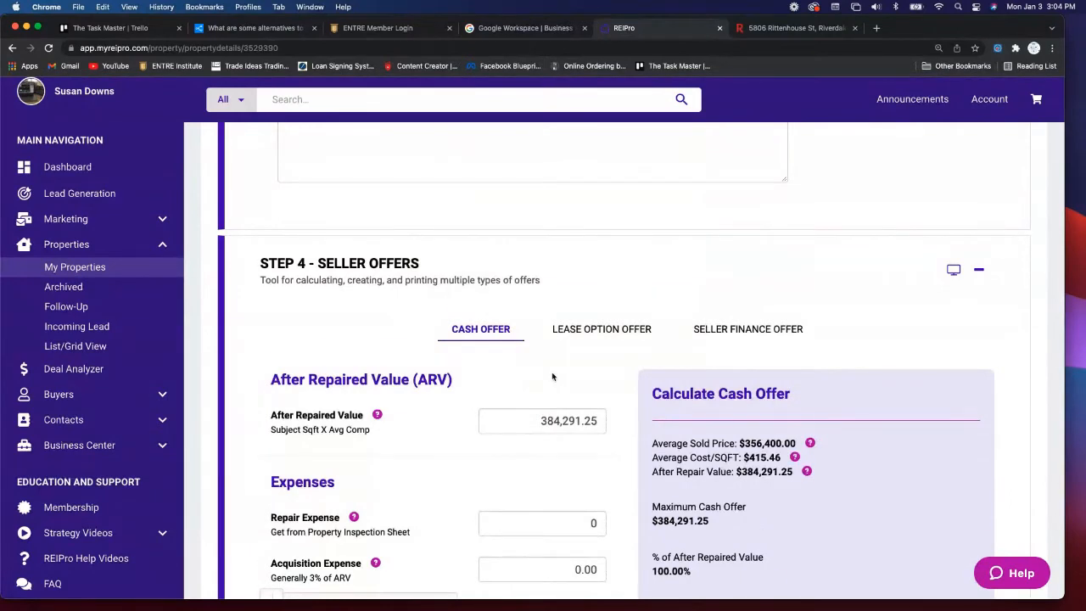
{"action": "scroll", "coordinate": [553, 377], "scroll_direction": "down", "scroll_amount": 3}
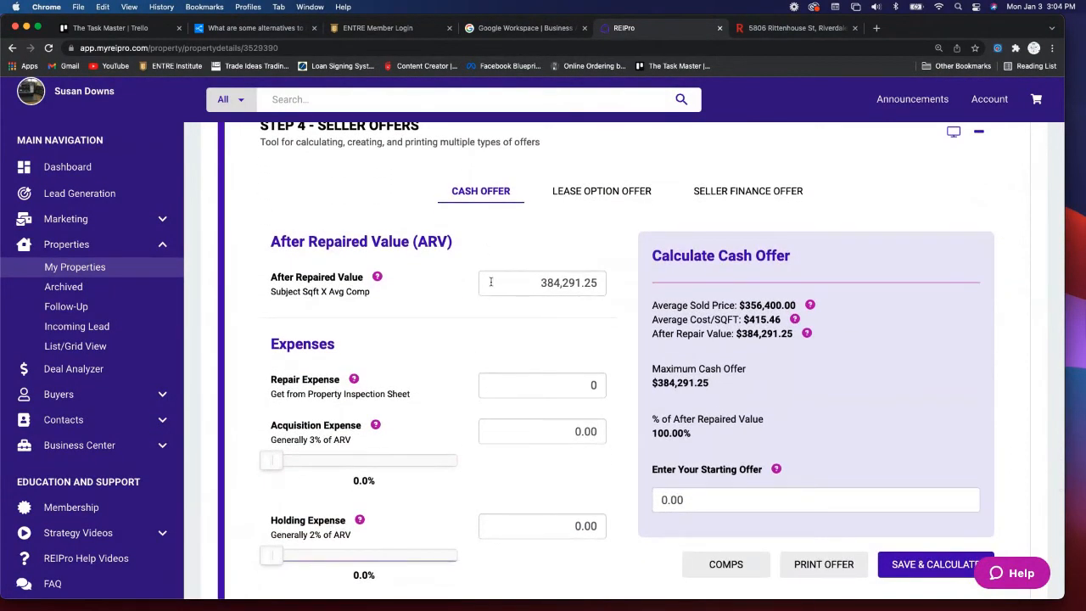
{"action": "scroll", "coordinate": [560, 323], "scroll_direction": "down", "scroll_amount": 1}
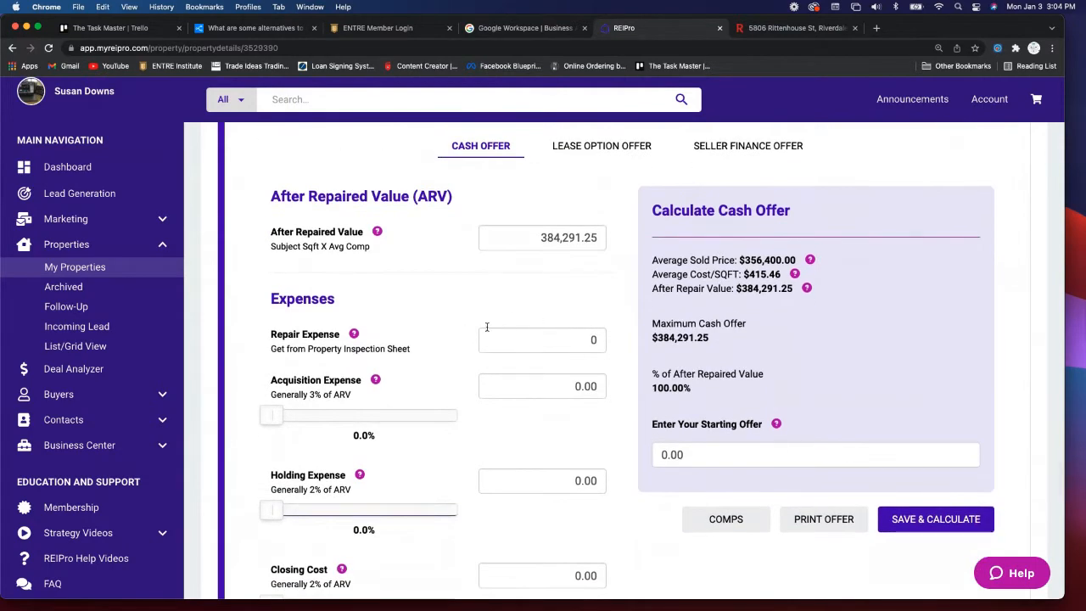
{"action": "left_click", "coordinate": [528, 337]}
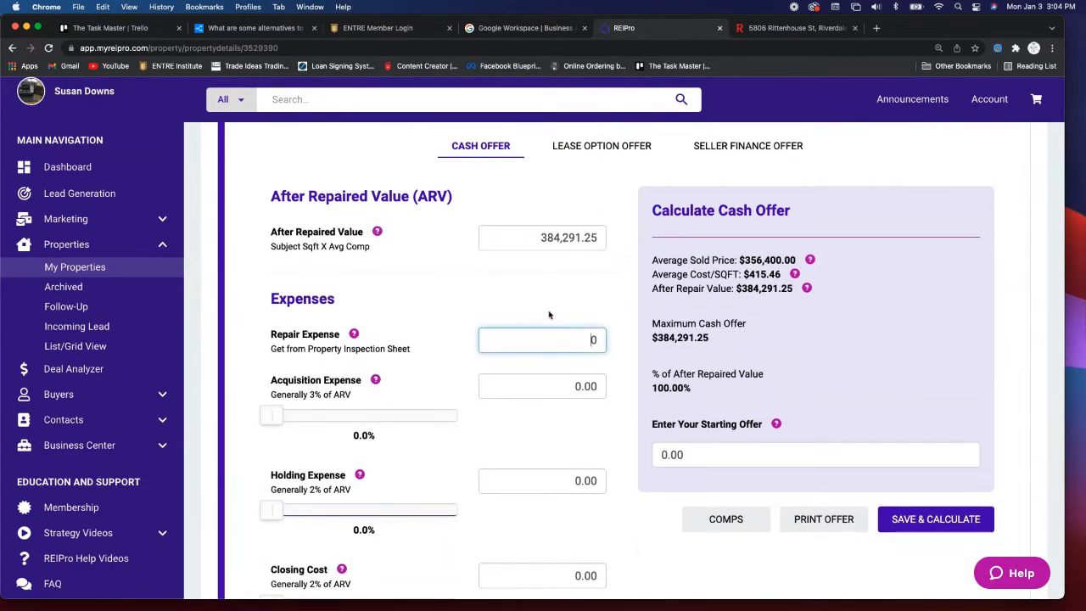
{"action": "left_click_drag", "start_coordinate": [560, 341], "coordinate": [625, 338]}
{"action": "type", "text": "400000"}
{"action": "scroll", "coordinate": [297, 350], "scroll_direction": "down", "scroll_amount": 2}
- Set Acquisition Expense to 3%, Holding Expense to 2% and Closing Cost to 2% of ARV
{"action": "left_click_drag", "start_coordinate": [273, 352], "coordinate": [330, 349]}
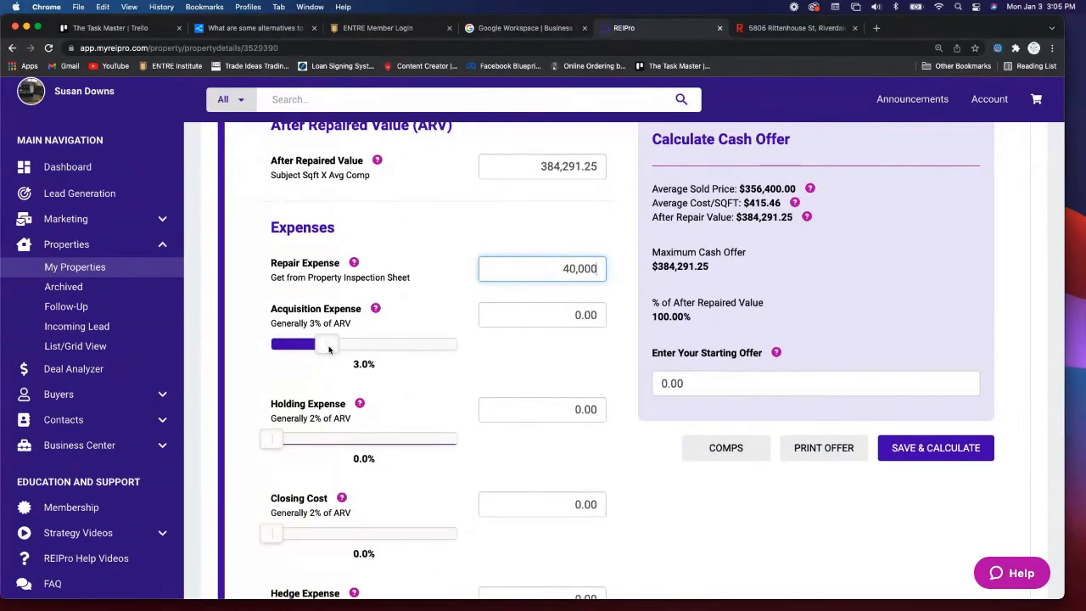
{"action": "scroll", "coordinate": [344, 390], "scroll_direction": "down", "scroll_amount": 2}
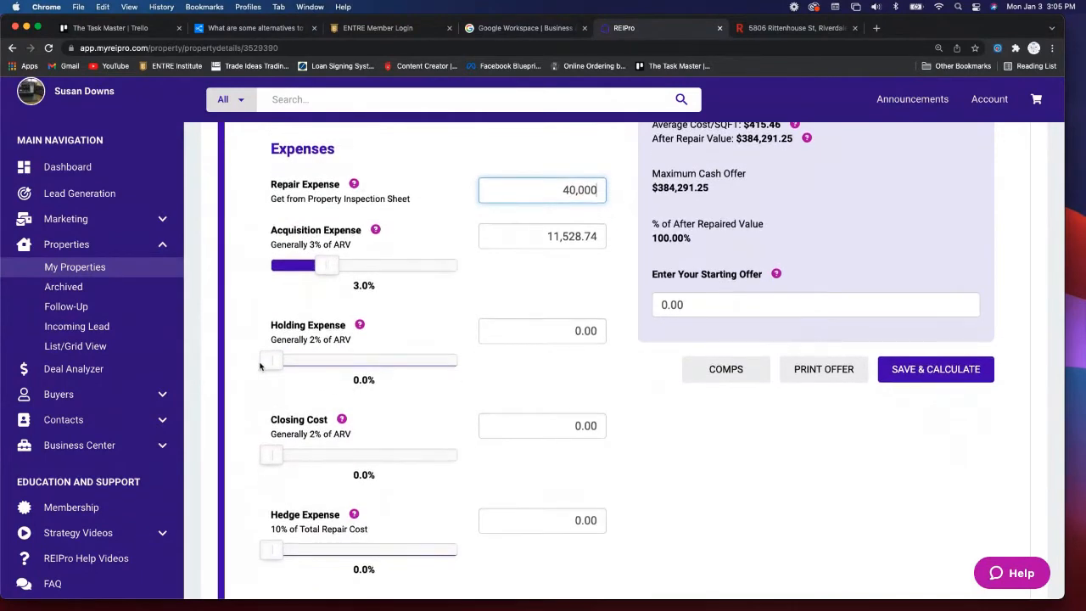
{"action": "left_click_drag", "start_coordinate": [269, 363], "coordinate": [306, 363]}
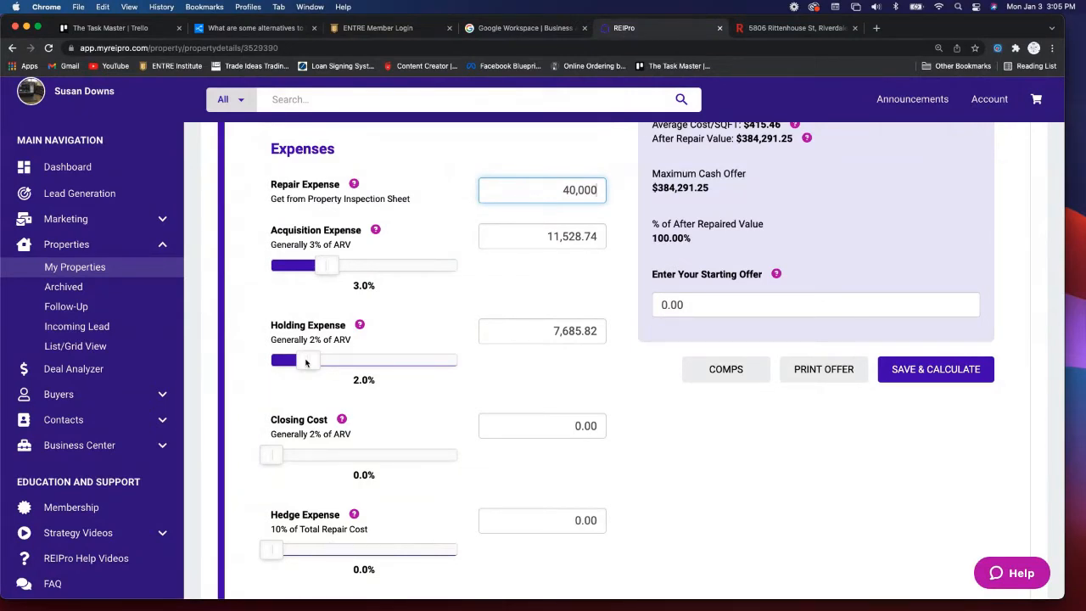
{"action": "scroll", "coordinate": [299, 413], "scroll_direction": "down", "scroll_amount": 2}
{"action": "left_click_drag", "start_coordinate": [275, 396], "coordinate": [316, 395]}
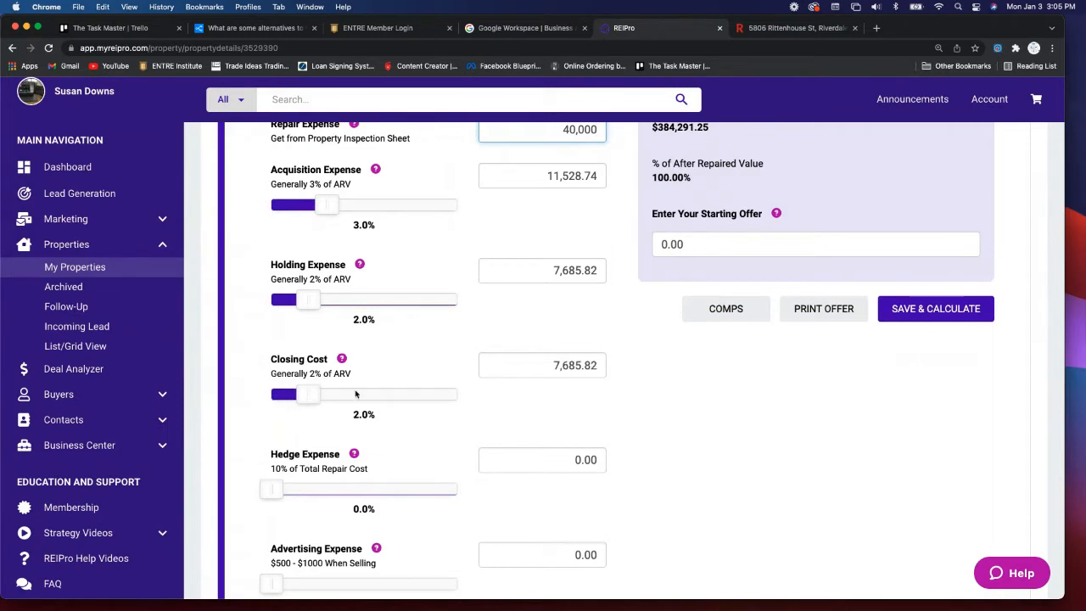
{"action": "scroll", "coordinate": [356, 394], "scroll_direction": "down", "scroll_amount": 5}
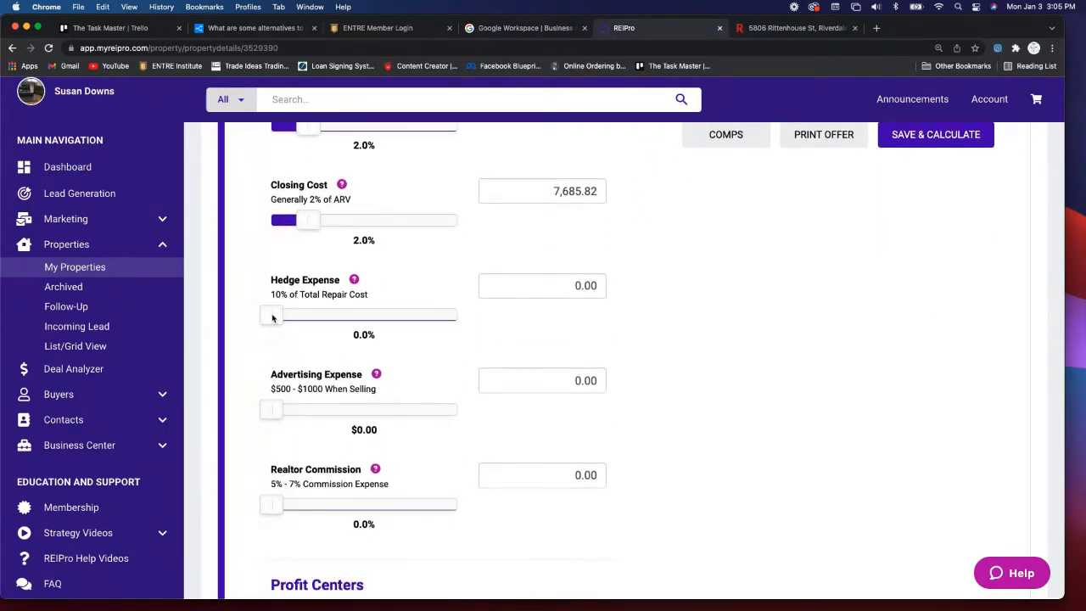
- Set Hedge Expense to 10% of repair cost (4,000.00) and Advertising Expense to $1000
{"action": "left_click_drag", "start_coordinate": [273, 316], "coordinate": [363, 314]}
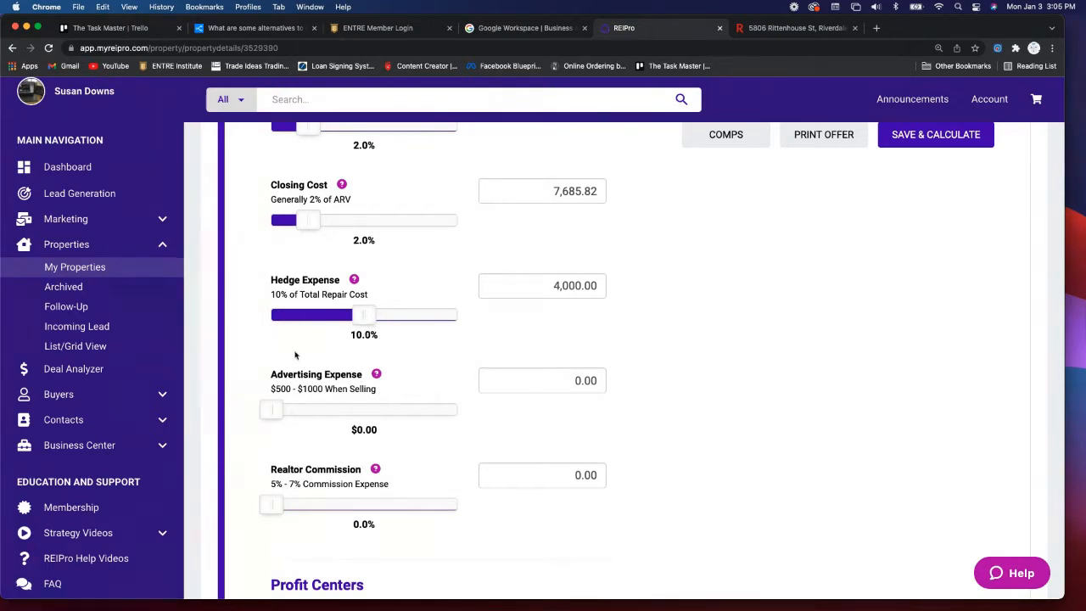
{"action": "scroll", "coordinate": [295, 355], "scroll_direction": "down", "scroll_amount": 1}
{"action": "scroll", "coordinate": [295, 355], "scroll_direction": "down", "scroll_amount": 2}
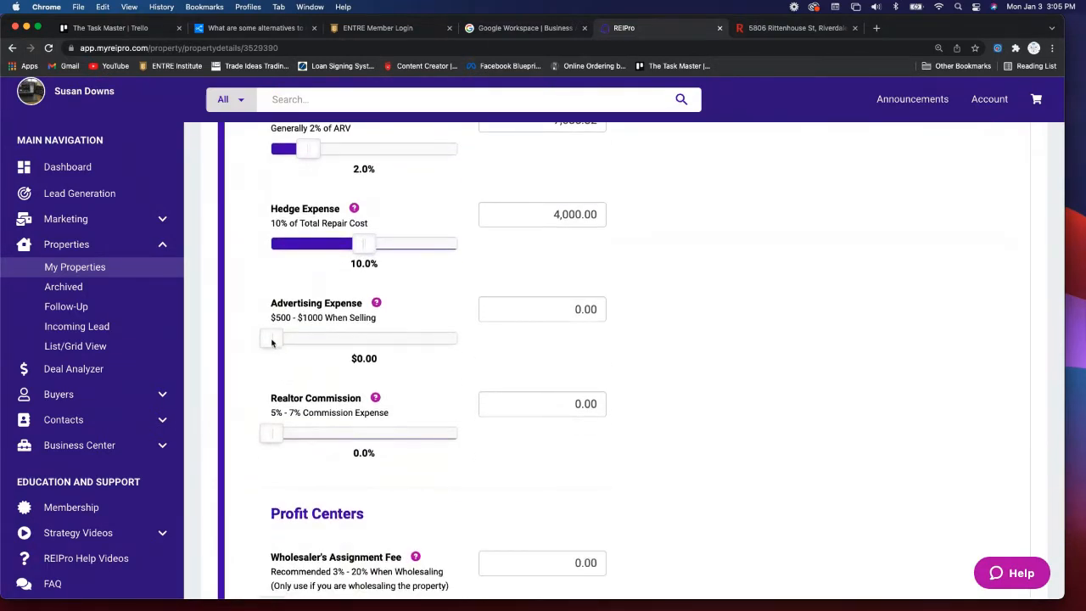
{"action": "left_click_drag", "start_coordinate": [281, 342], "coordinate": [300, 341]}
{"action": "scroll", "coordinate": [311, 369], "scroll_direction": "down", "scroll_amount": 3}
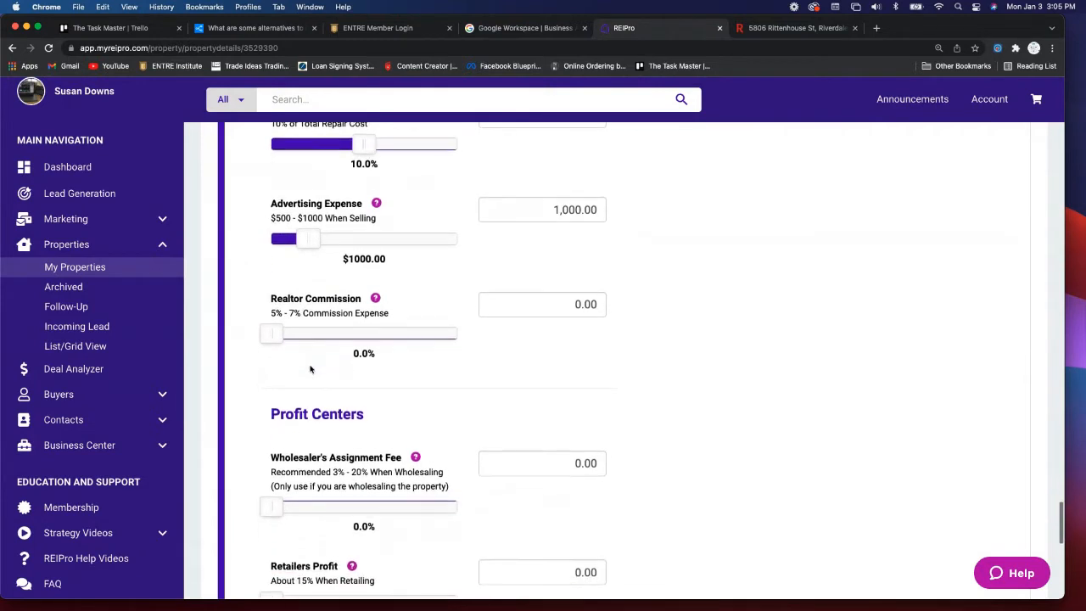
{"action": "scroll", "coordinate": [310, 369], "scroll_direction": "down", "scroll_amount": 1}
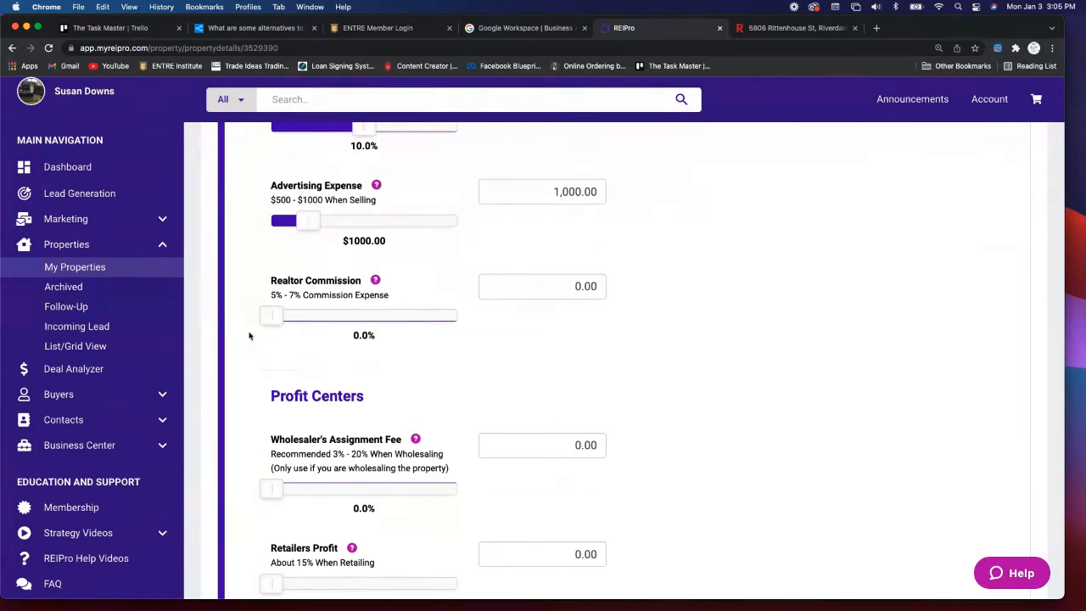
- Raise Realtor Commission to 2%, Wholesaler's Assignment Fee to 12.0% and Retailers Profit to 20.0%
{"action": "left_click_drag", "start_coordinate": [277, 317], "coordinate": [428, 315]}
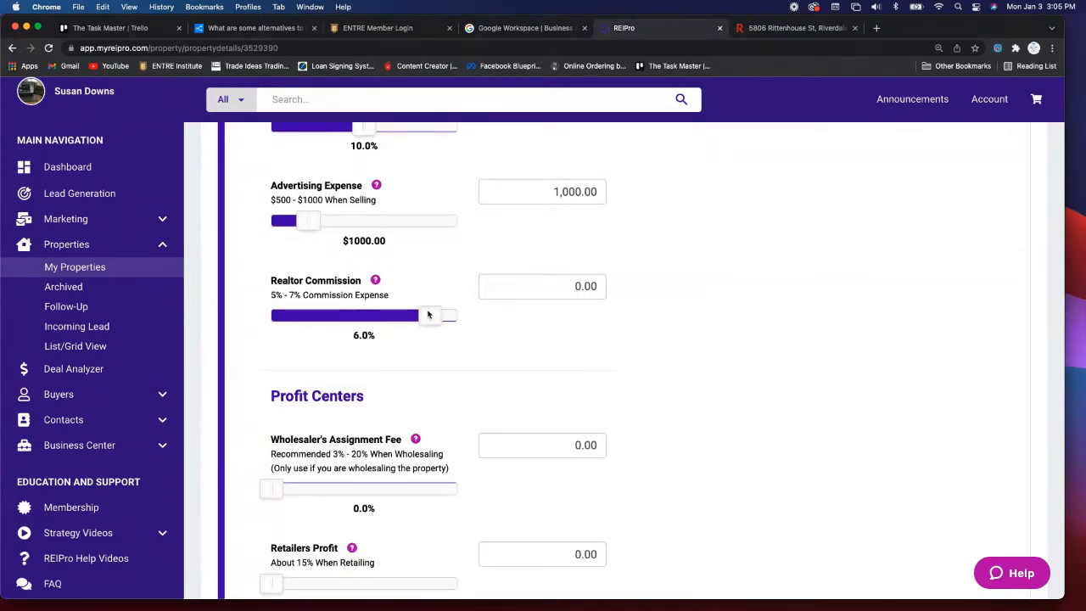
{"action": "scroll", "coordinate": [369, 334], "scroll_direction": "down", "scroll_amount": 3}
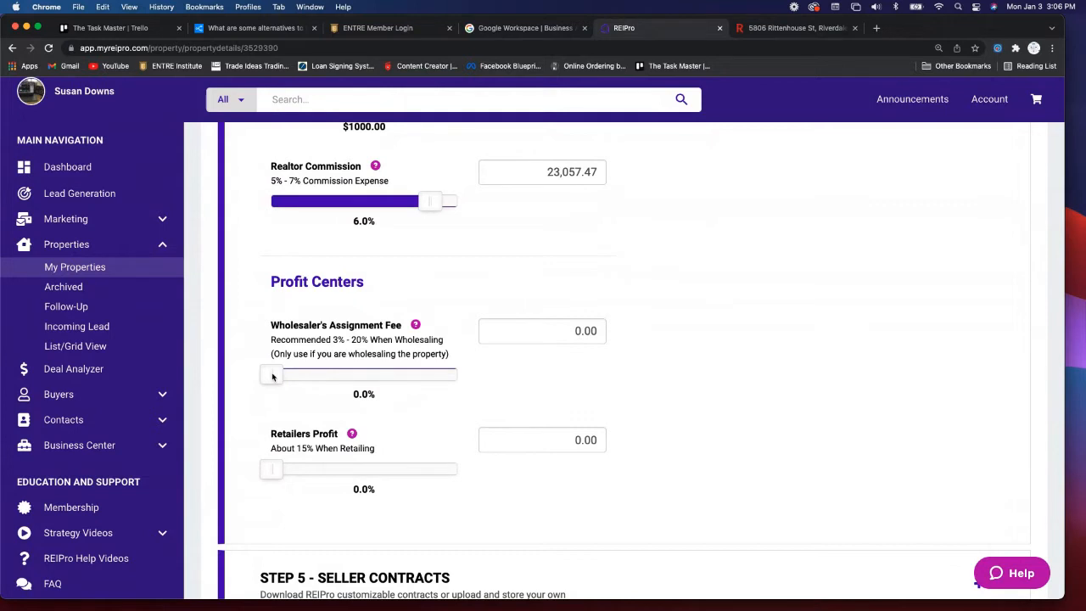
{"action": "left_click_drag", "start_coordinate": [272, 377], "coordinate": [382, 374]}
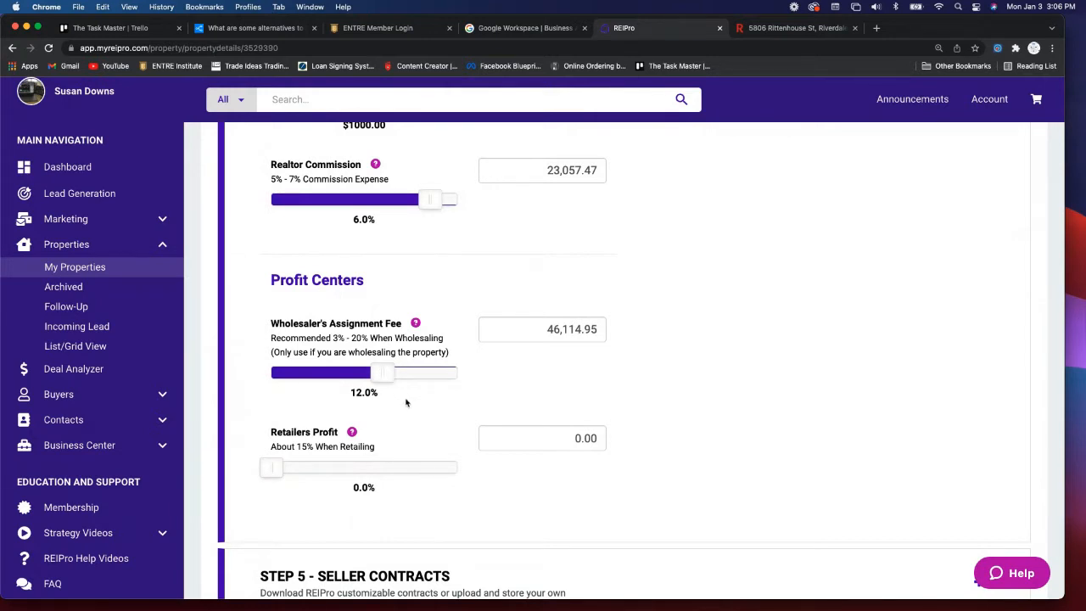
{"action": "scroll", "coordinate": [416, 408], "scroll_direction": "down", "scroll_amount": 1}
{"action": "scroll", "coordinate": [416, 408], "scroll_direction": "down", "scroll_amount": 3}
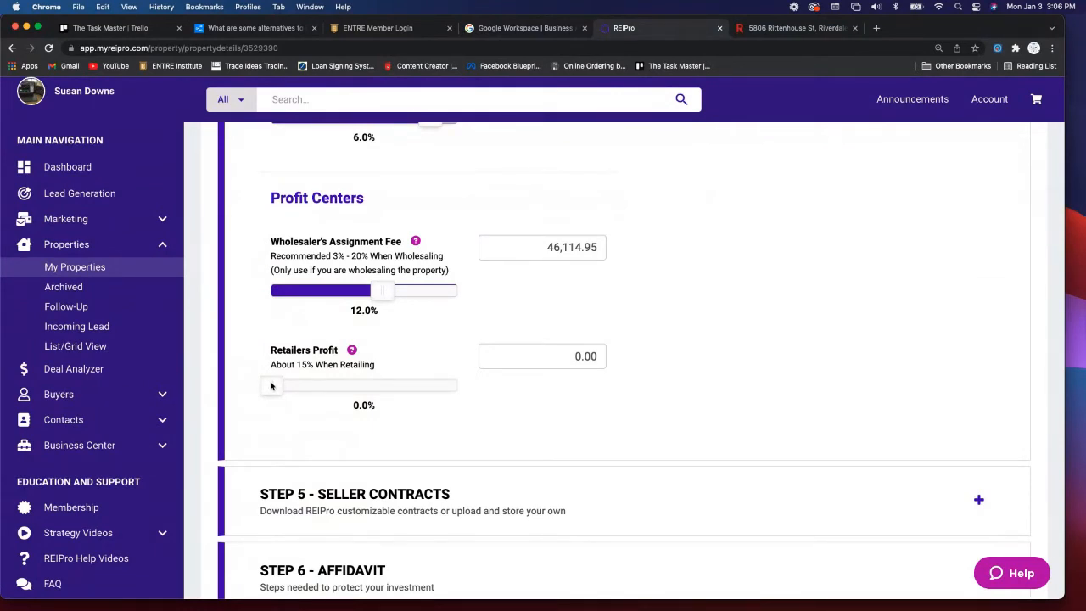
{"action": "left_click_drag", "start_coordinate": [270, 386], "coordinate": [344, 385]}
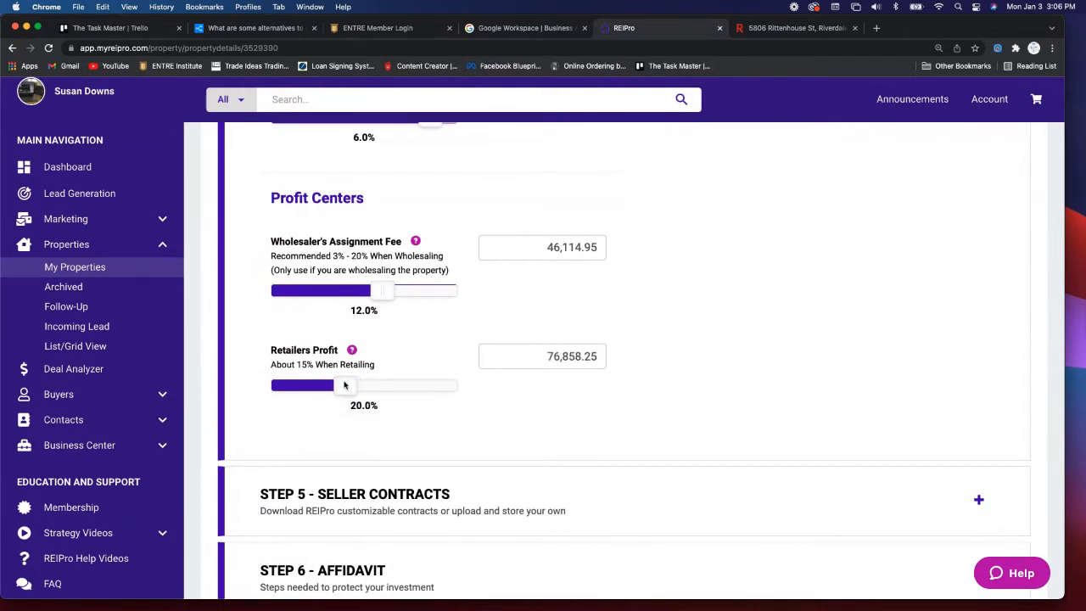
- Save and calculate the cash offer, giving $166,360.20, 43.30% of the ARV
{"action": "scroll", "coordinate": [666, 376], "scroll_direction": "up", "scroll_amount": 8}
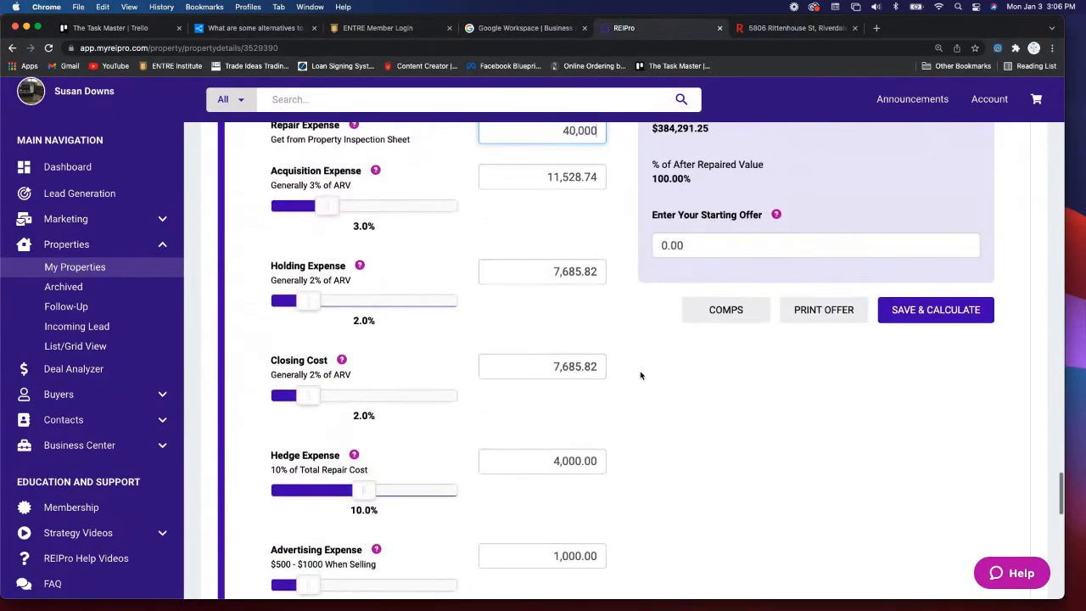
{"action": "scroll", "coordinate": [640, 376], "scroll_direction": "up", "scroll_amount": 3}
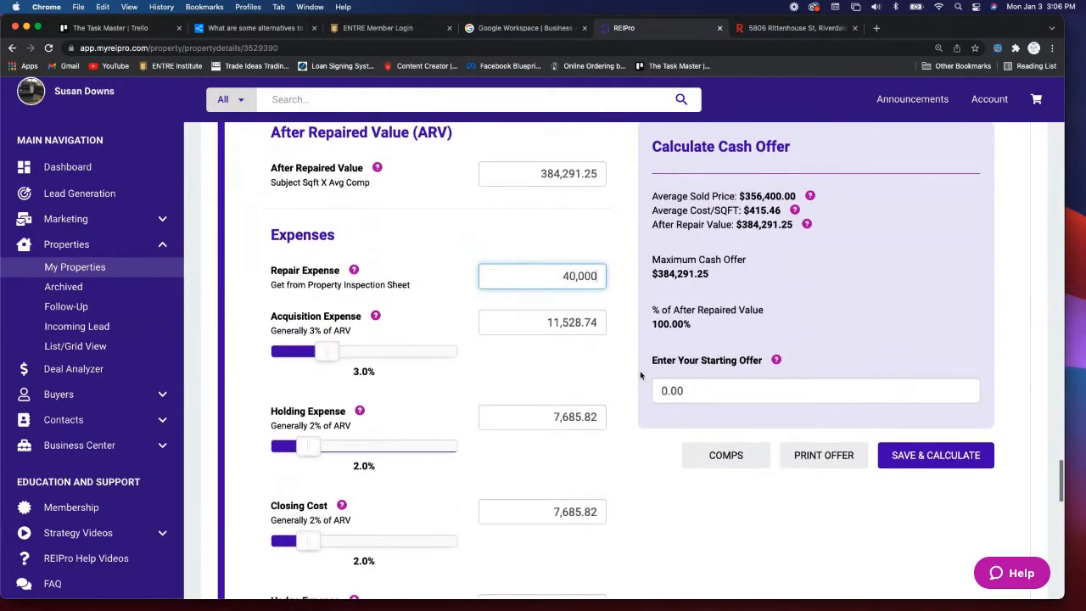
{"action": "left_click", "coordinate": [944, 454]}
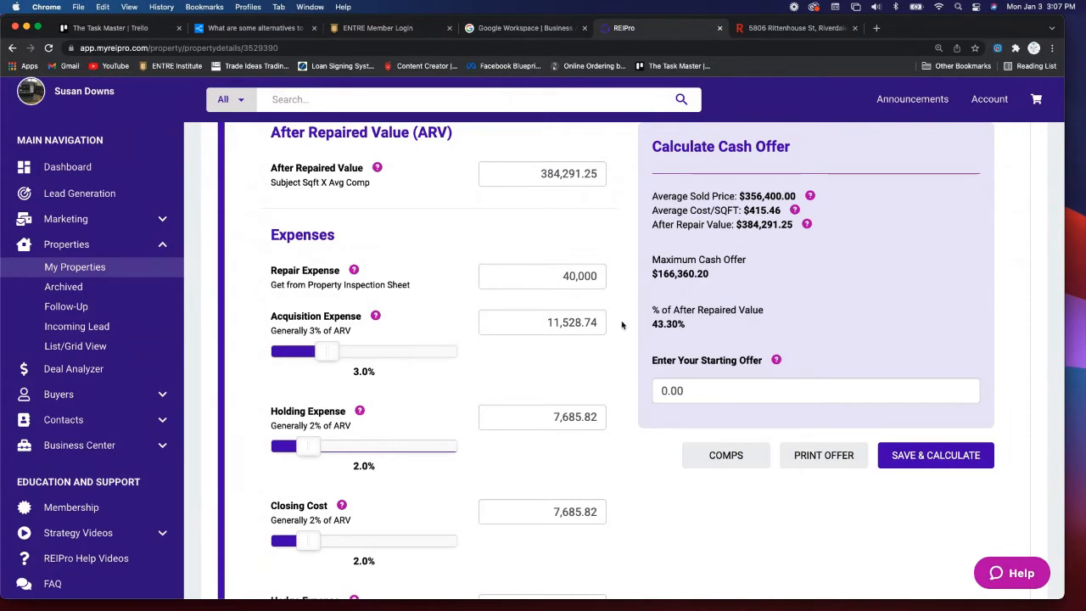
{"action": "scroll", "coordinate": [622, 319], "scroll_direction": "down", "scroll_amount": 5}
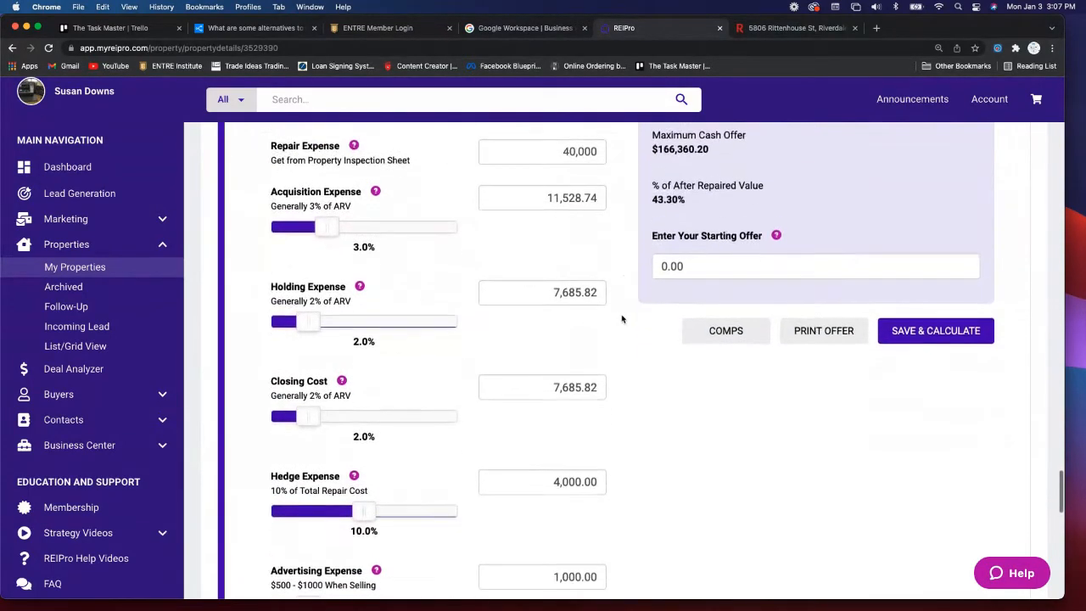
- Lower Wholesaler's Assignment Fee to 4.5% (17,293.11) and Retailers Profit to 15.5% (59,565.14)
{"action": "scroll", "coordinate": [622, 319], "scroll_direction": "down", "scroll_amount": 6}
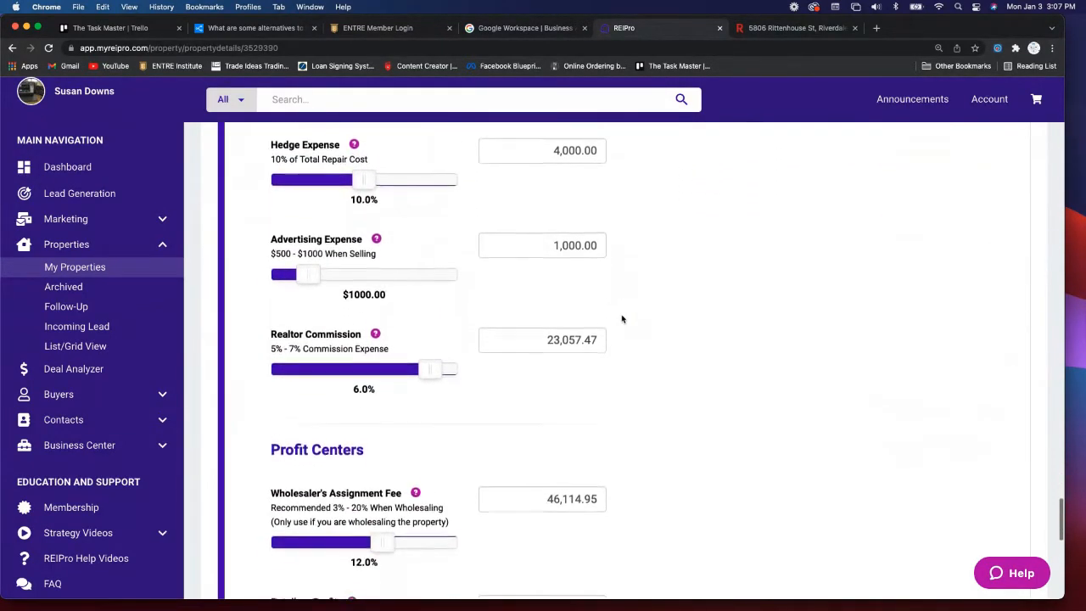
{"action": "scroll", "coordinate": [622, 320], "scroll_direction": "down", "scroll_amount": 2}
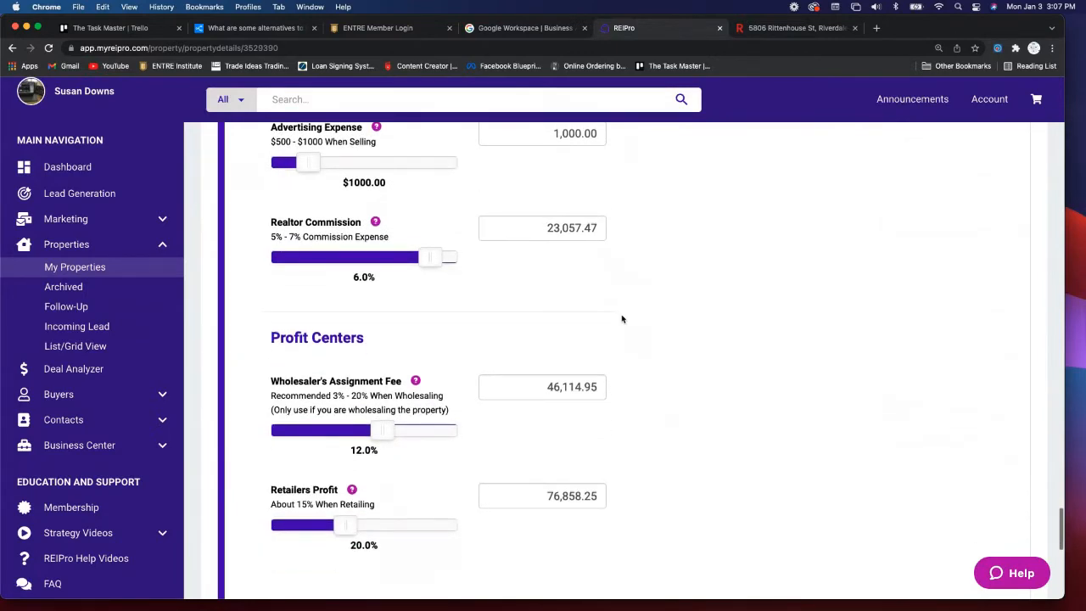
{"action": "scroll", "coordinate": [623, 319], "scroll_direction": "down", "scroll_amount": 2}
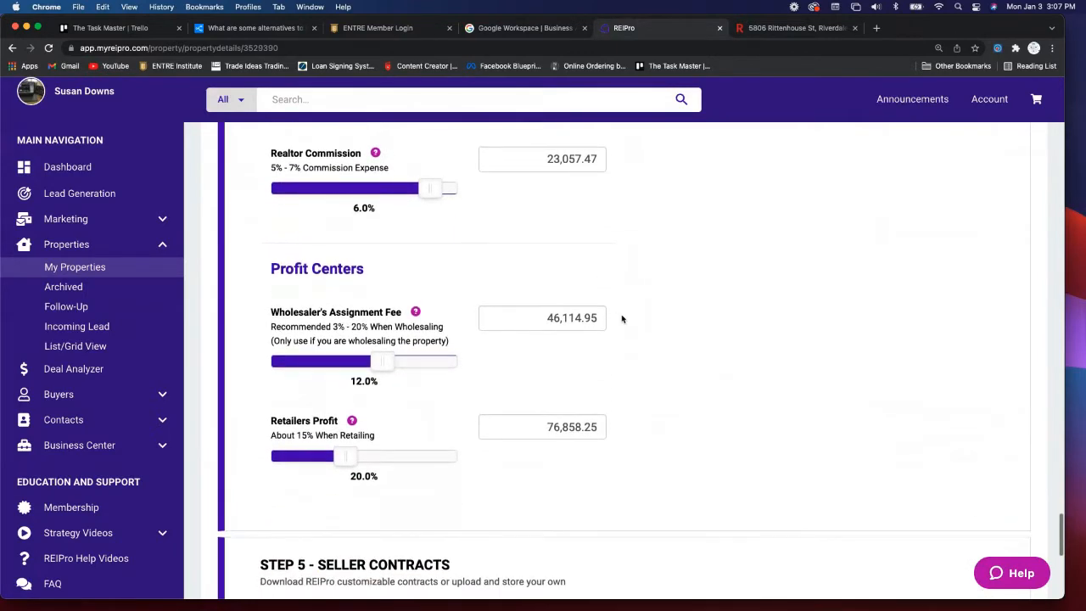
{"action": "scroll", "coordinate": [622, 319], "scroll_direction": "down", "scroll_amount": 2}
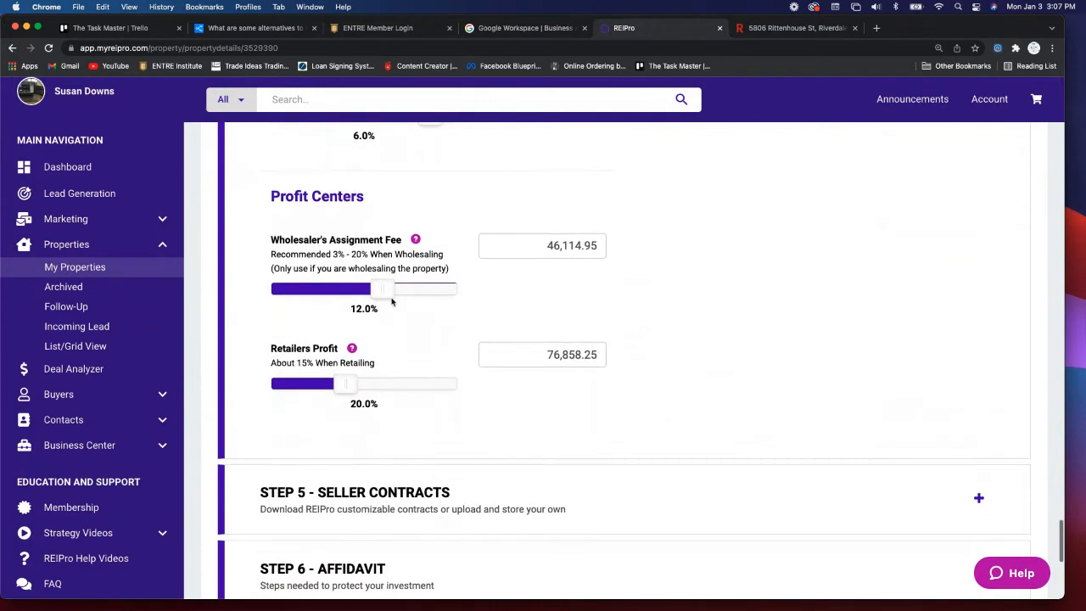
{"action": "left_click_drag", "start_coordinate": [379, 290], "coordinate": [315, 291]}
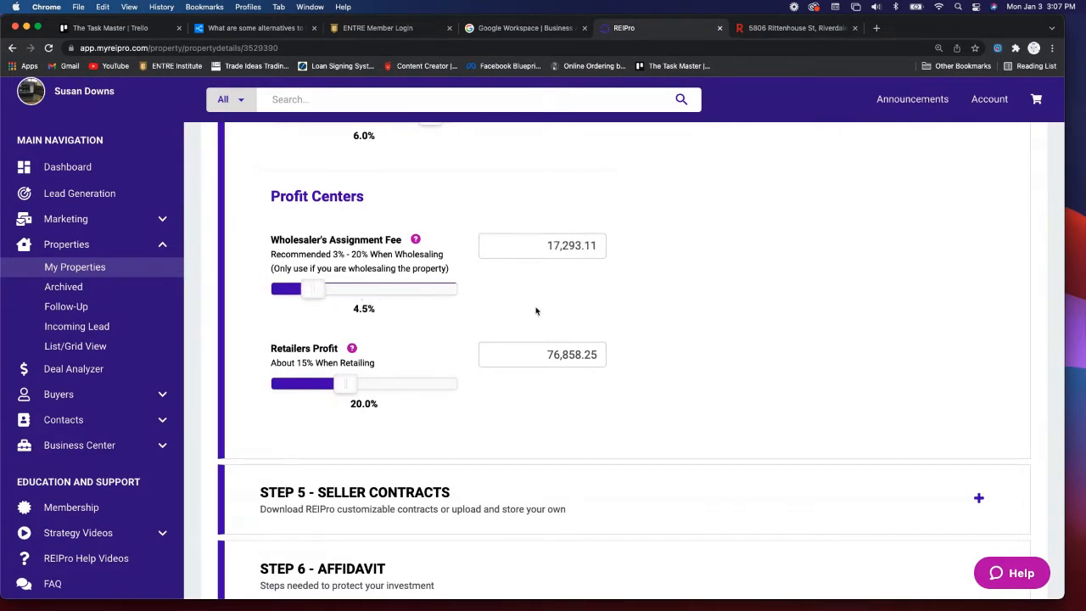
{"action": "scroll", "coordinate": [640, 339], "scroll_direction": "down", "scroll_amount": 2}
{"action": "scroll", "coordinate": [640, 338], "scroll_direction": "down", "scroll_amount": 2}
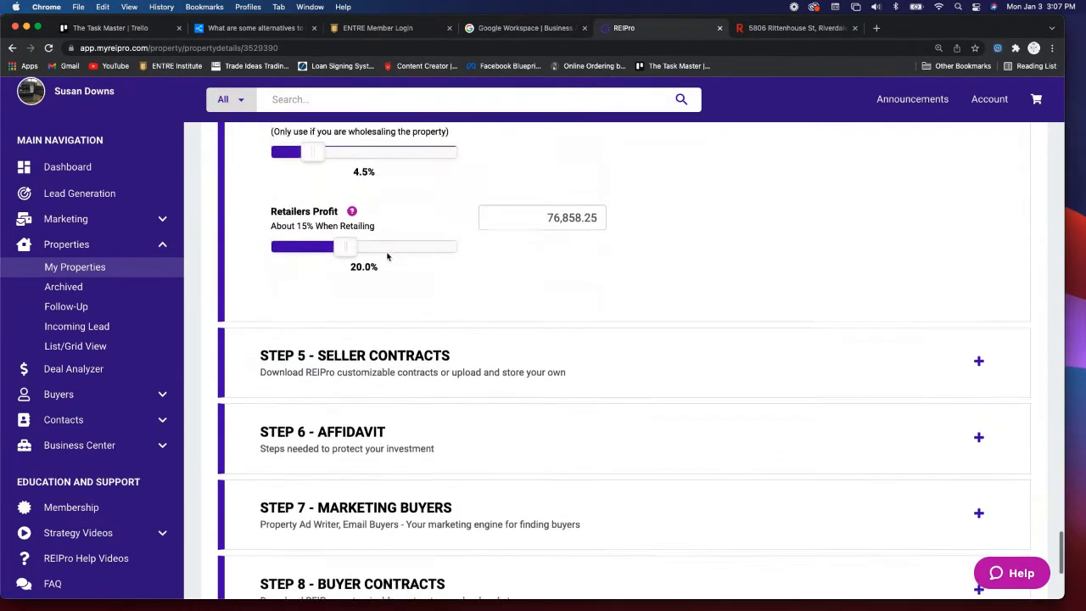
{"action": "scroll", "coordinate": [382, 254], "scroll_direction": "up", "scroll_amount": 2}
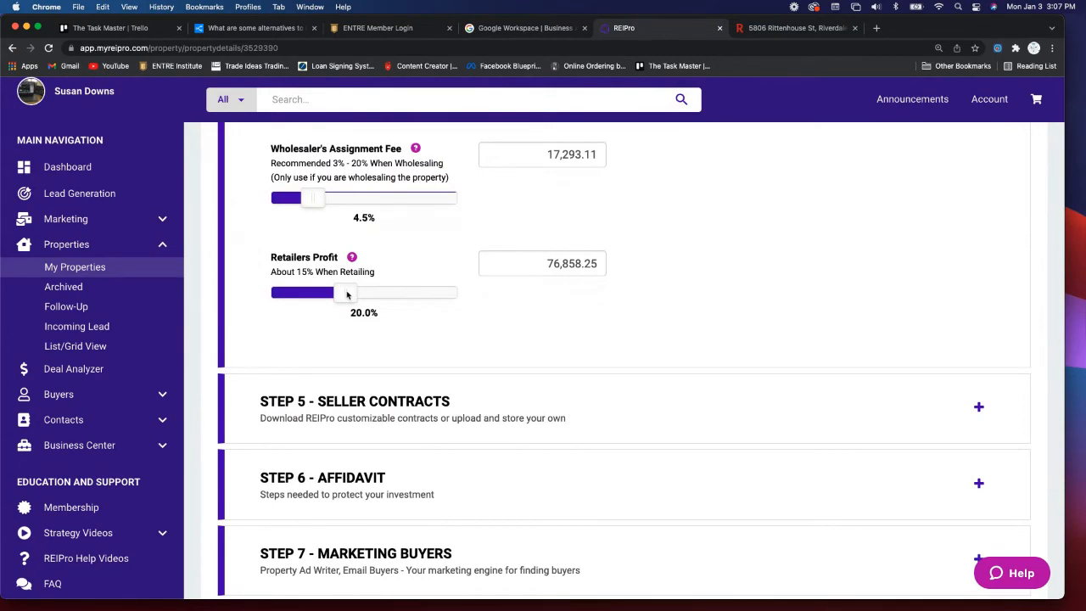
{"action": "left_click_drag", "start_coordinate": [347, 295], "coordinate": [337, 294]}
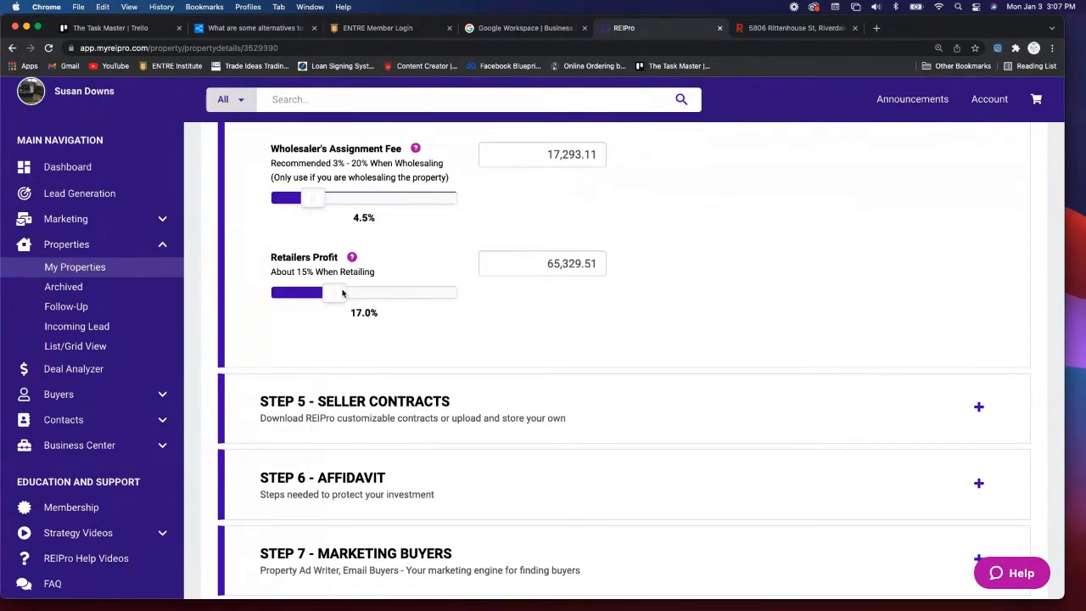
{"action": "left_click_drag", "start_coordinate": [334, 294], "coordinate": [328, 294]}
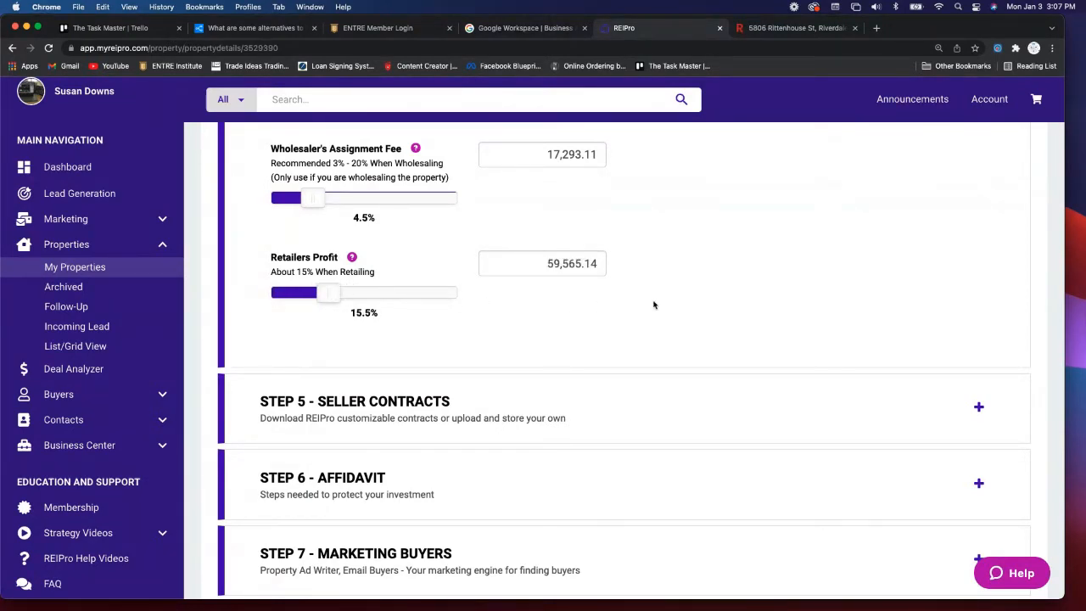
{"action": "scroll", "coordinate": [654, 292], "scroll_direction": "up", "scroll_amount": 10}
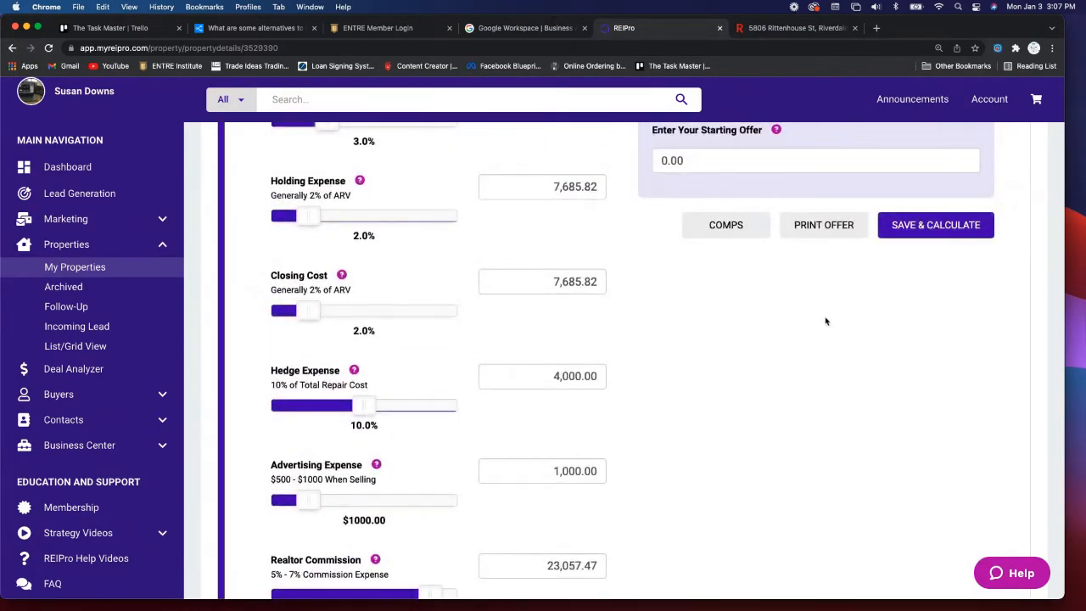
- Review the $212,475.15 maximum cash offer in Step 4 and scroll through the remaining steps
{"action": "scroll", "coordinate": [824, 317], "scroll_direction": "up", "scroll_amount": 5}
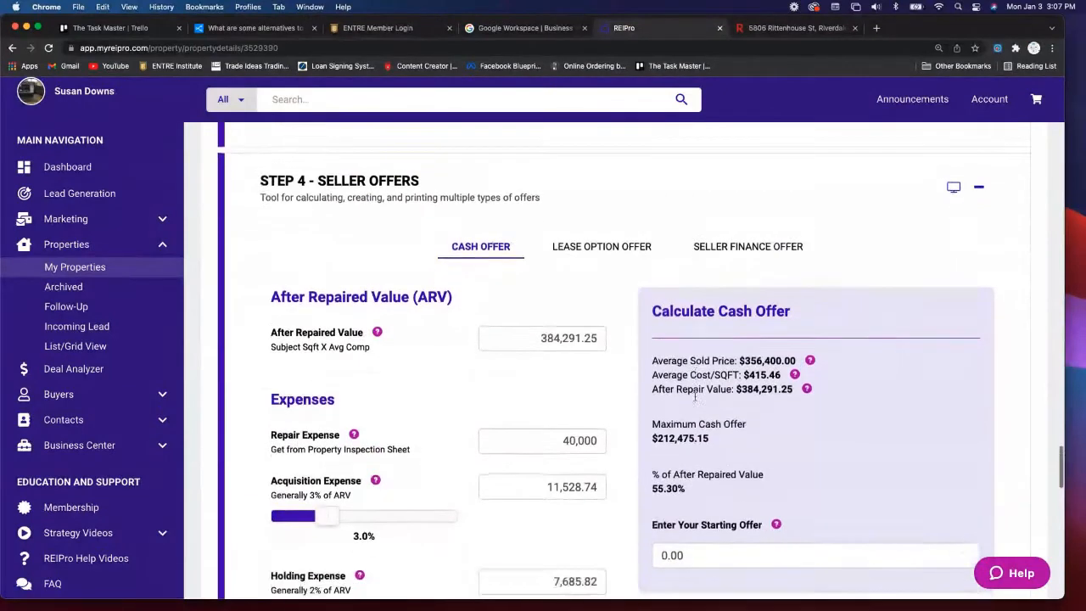
{"action": "scroll", "coordinate": [696, 400], "scroll_direction": "down", "scroll_amount": 3}
{"action": "scroll", "coordinate": [696, 401], "scroll_direction": "down", "scroll_amount": 1}
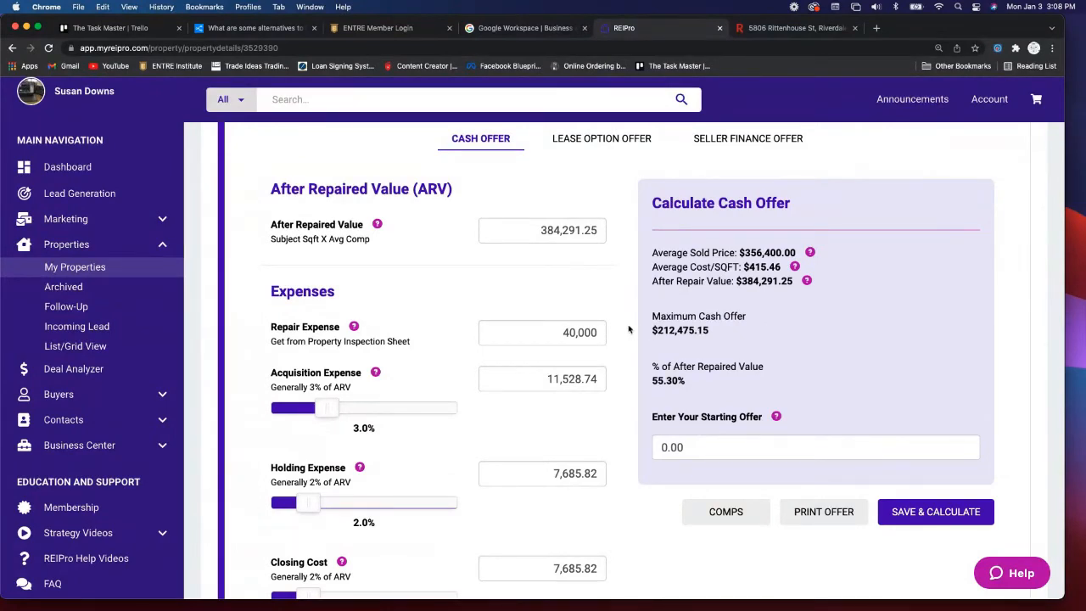
{"action": "scroll", "coordinate": [629, 329], "scroll_direction": "down", "scroll_amount": 8}
{"action": "scroll", "coordinate": [629, 329], "scroll_direction": "down", "scroll_amount": 4}
{"action": "scroll", "coordinate": [628, 329], "scroll_direction": "down", "scroll_amount": 10}
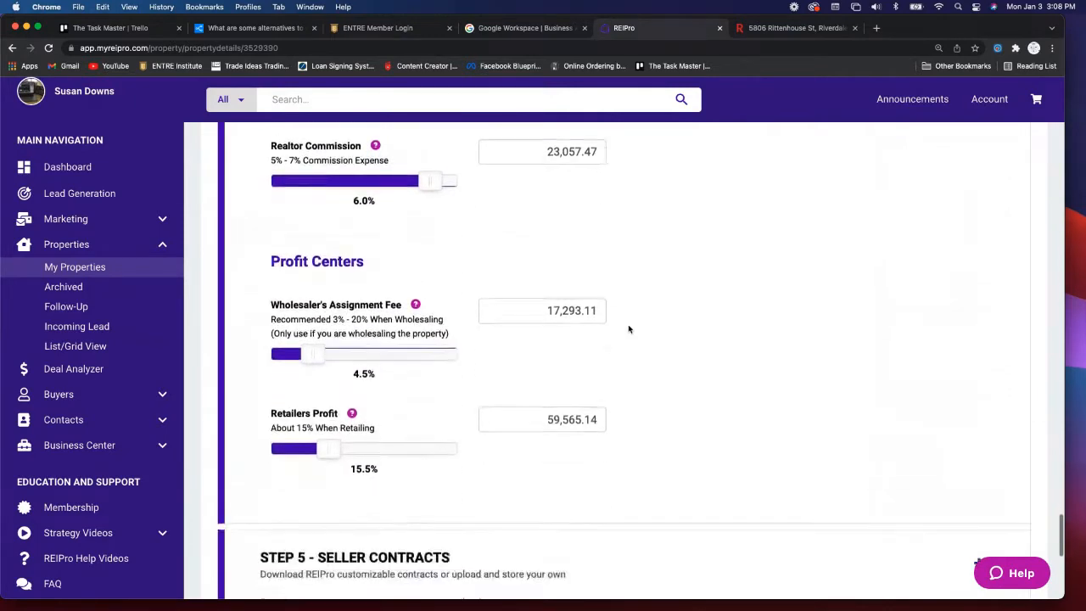
{"action": "scroll", "coordinate": [629, 329], "scroll_direction": "up", "scroll_amount": 3}
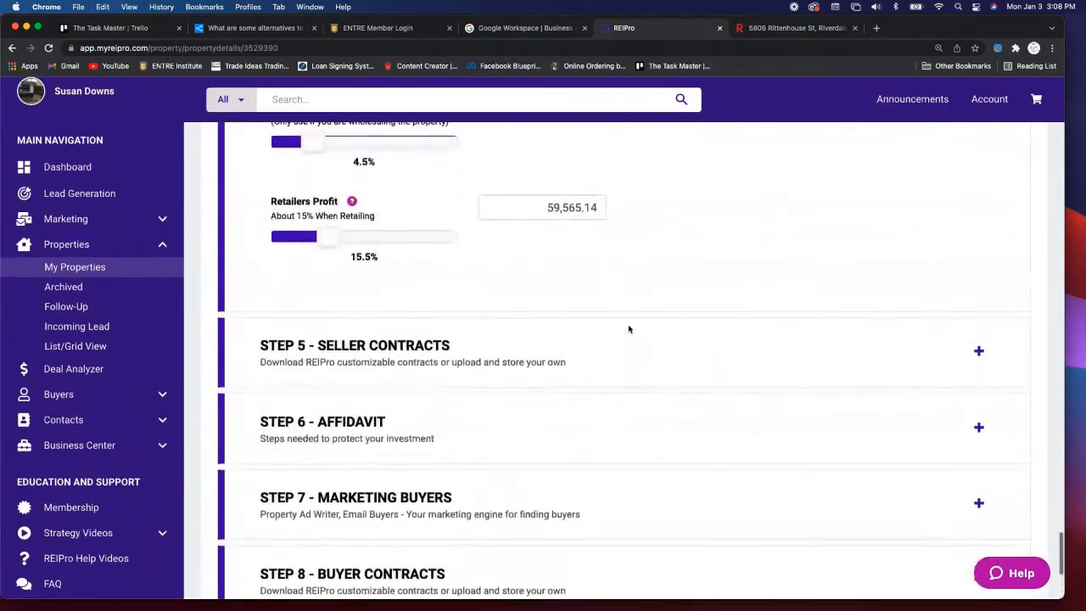
{"action": "scroll", "coordinate": [676, 386], "scroll_direction": "down", "scroll_amount": 1}
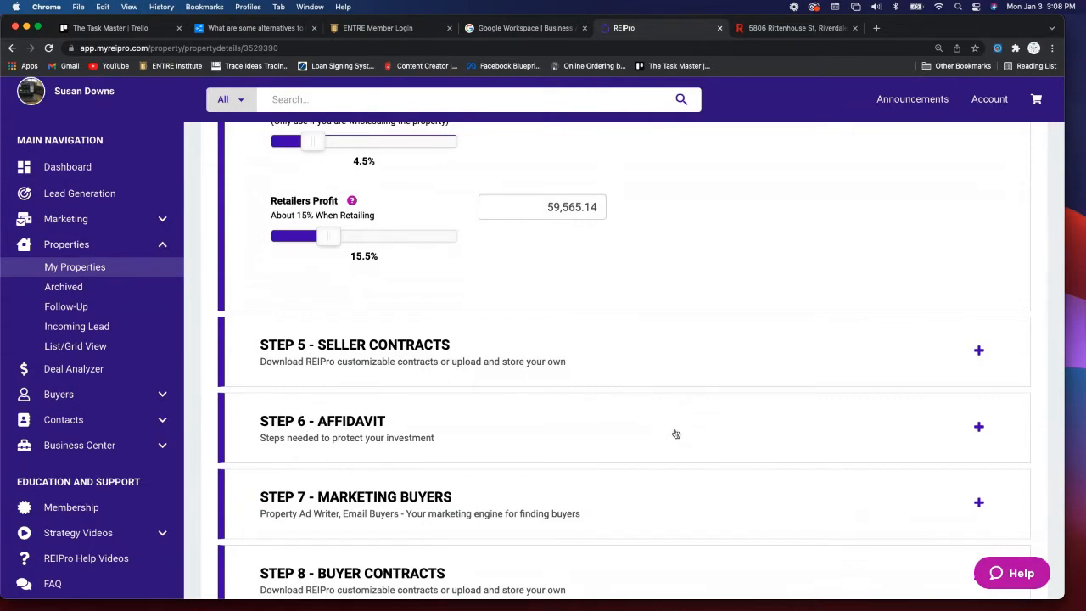
{"action": "scroll", "coordinate": [675, 434], "scroll_direction": "down", "scroll_amount": 5}
{"action": "scroll", "coordinate": [675, 434], "scroll_direction": "down", "scroll_amount": 5}
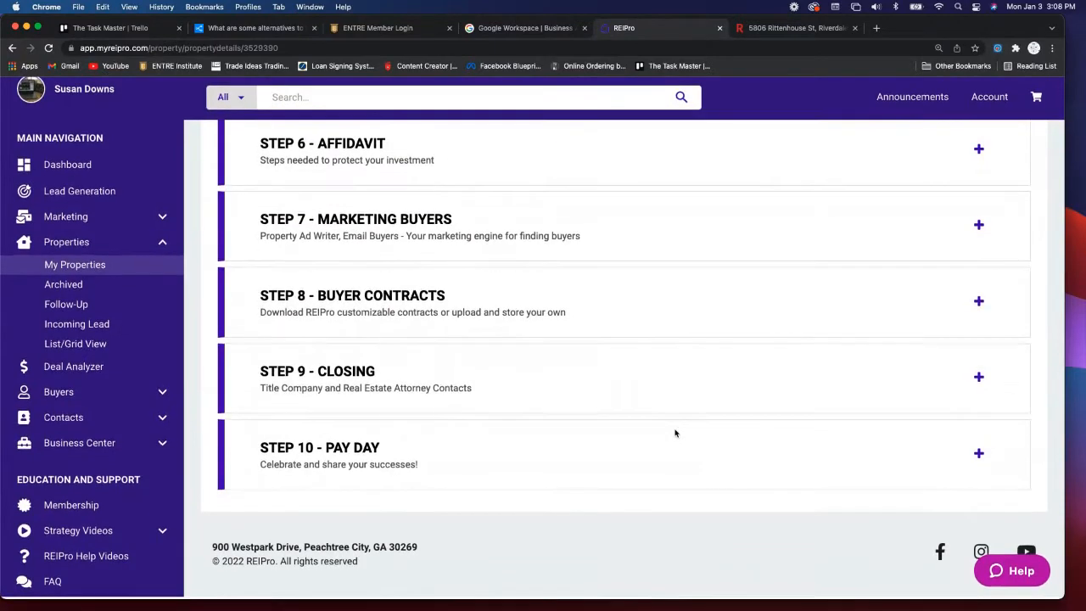
{"action": "scroll", "coordinate": [675, 434], "scroll_direction": "up", "scroll_amount": 12}
{"action": "scroll", "coordinate": [675, 434], "scroll_direction": "up", "scroll_amount": 20}
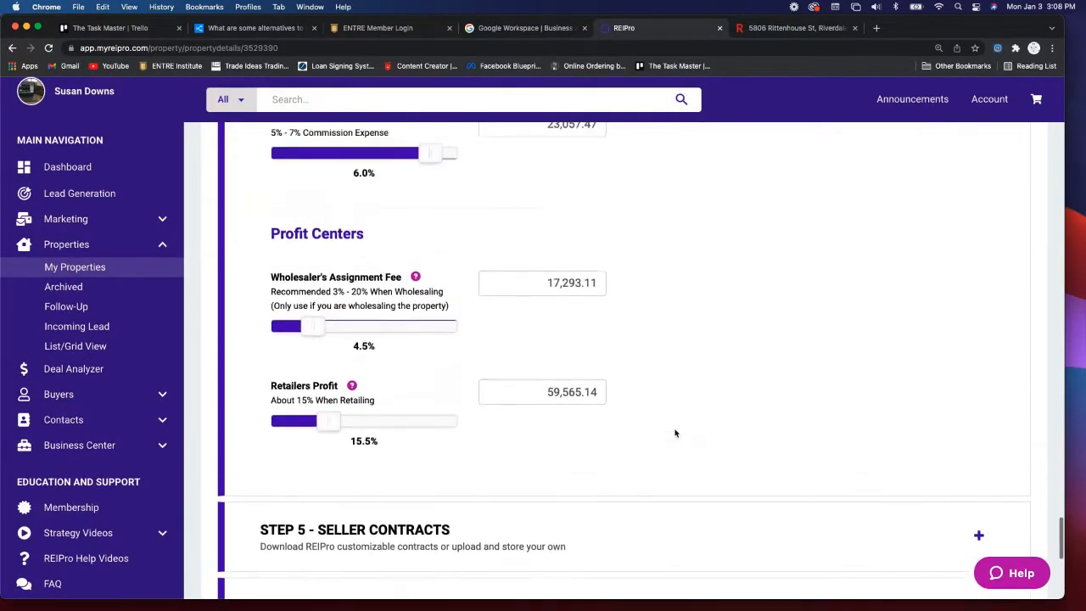
{"action": "scroll", "coordinate": [675, 434], "scroll_direction": "up", "scroll_amount": 16}
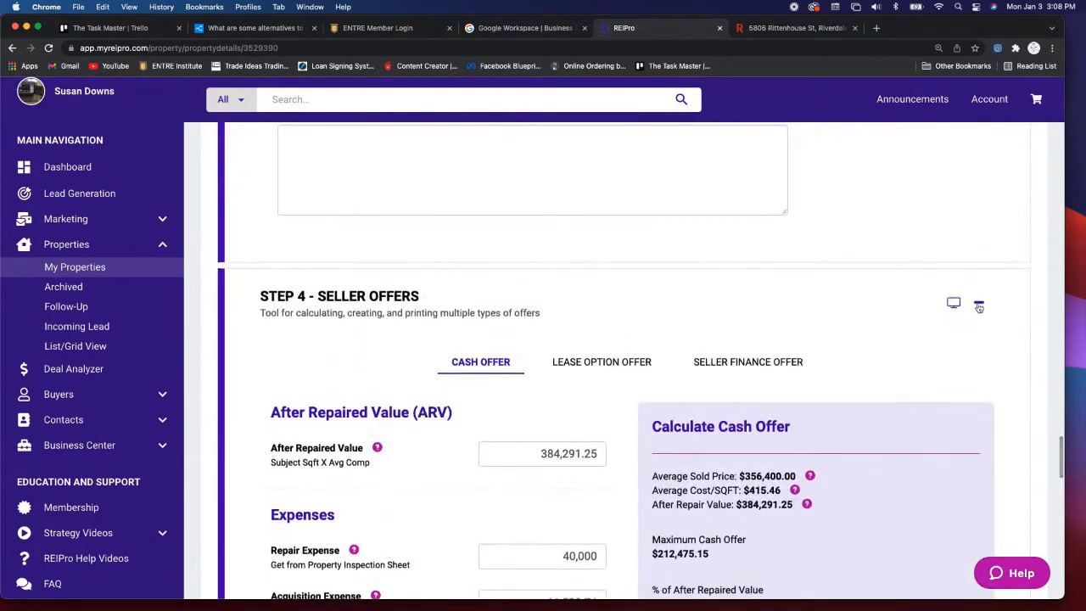
- Collapse the Step 4 Seller Offers and Step 3 Property Inspection sections
{"action": "left_click", "coordinate": [979, 303]}
{"action": "scroll", "coordinate": [835, 330], "scroll_direction": "up", "scroll_amount": 20}
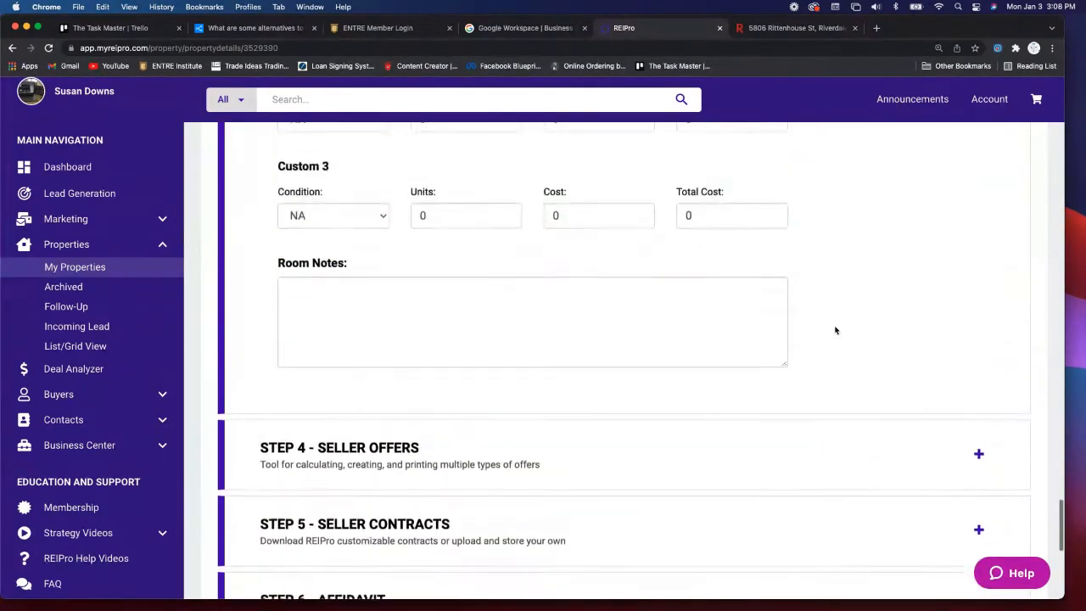
{"action": "scroll", "coordinate": [835, 330], "scroll_direction": "up", "scroll_amount": 20}
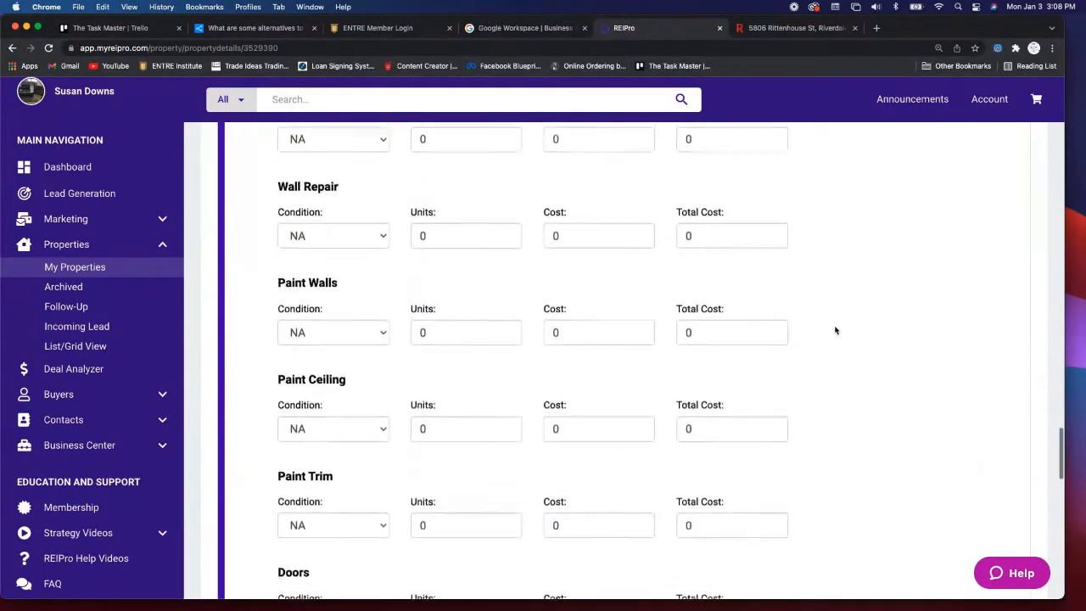
{"action": "scroll", "coordinate": [963, 290], "scroll_direction": "up", "scroll_amount": 14}
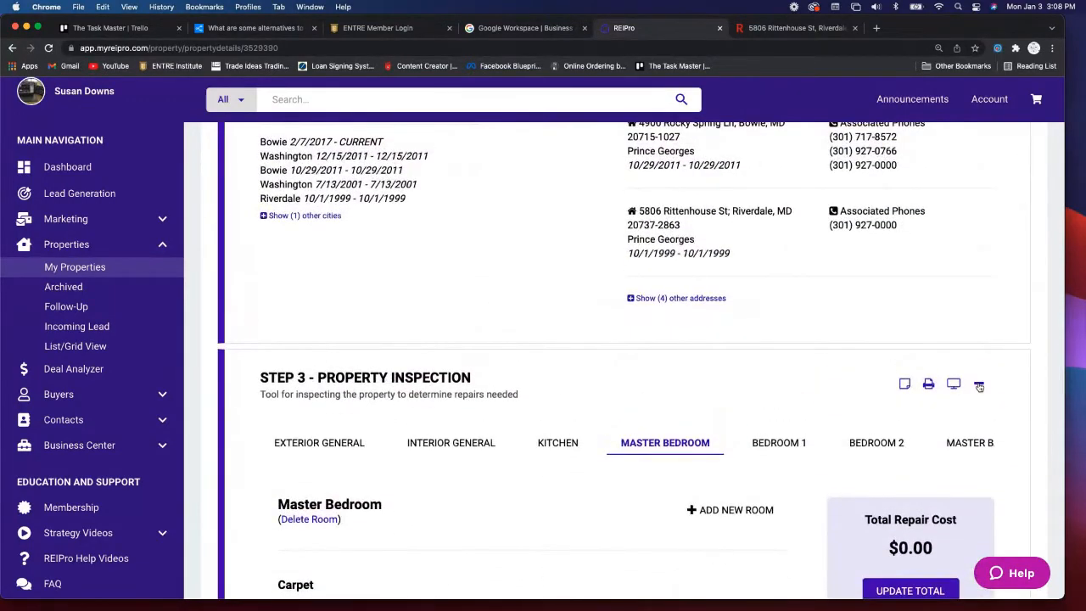
{"action": "left_click", "coordinate": [977, 385]}
{"action": "scroll", "coordinate": [947, 342], "scroll_direction": "up", "scroll_amount": 12}
{"action": "scroll", "coordinate": [947, 341], "scroll_direction": "up", "scroll_amount": 20}
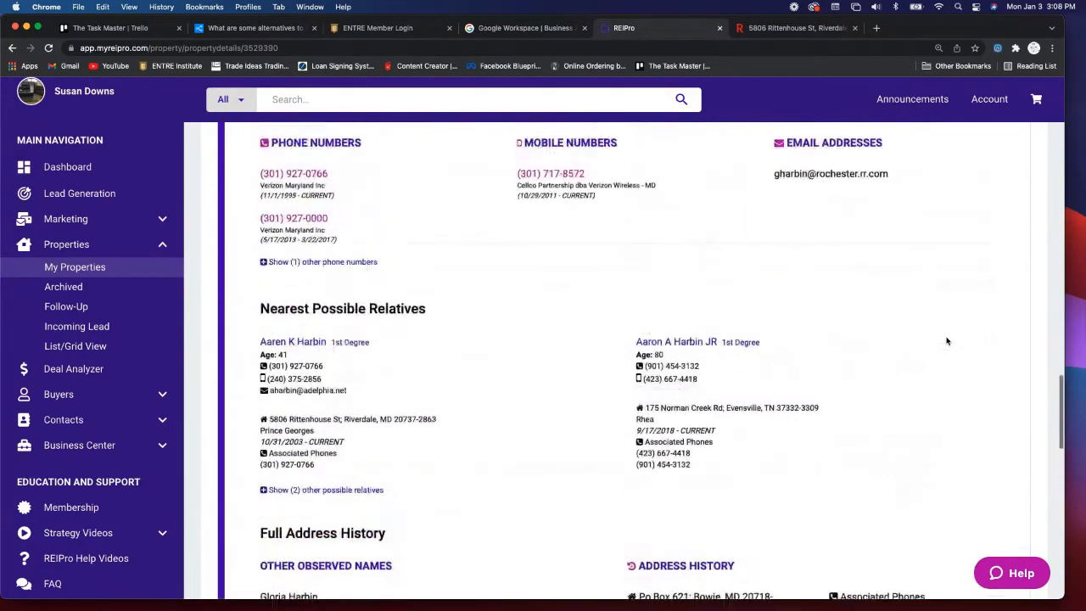
{"action": "scroll", "coordinate": [947, 341], "scroll_direction": "up", "scroll_amount": 12}
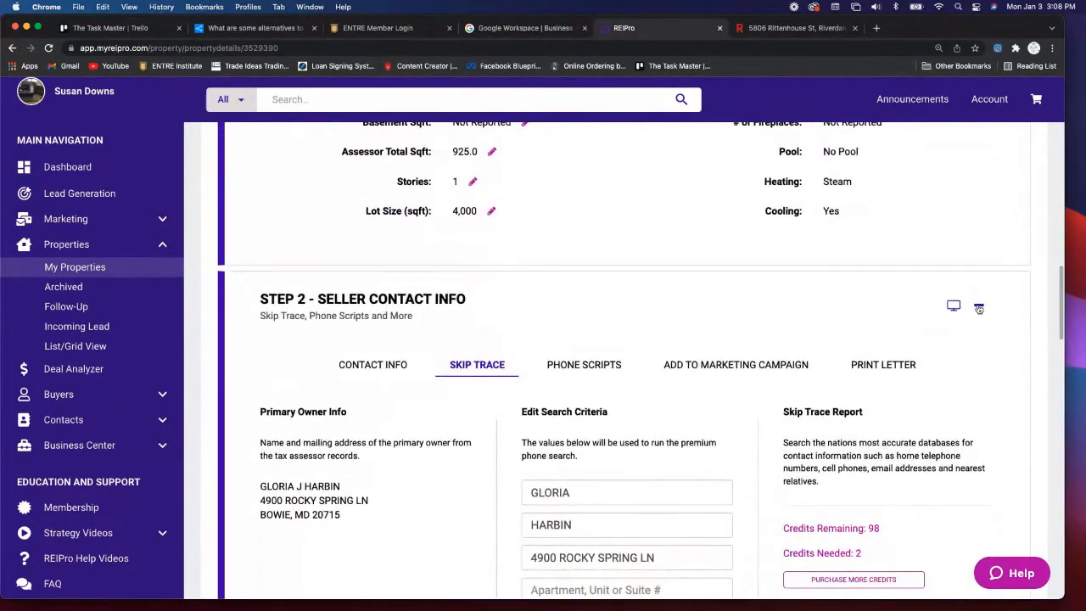
- Collapse Step 2 Seller Contact Info and Step 1 Property Details, returning to the $380,076 header
{"action": "left_click", "coordinate": [978, 305]}
{"action": "scroll", "coordinate": [900, 309], "scroll_direction": "up", "scroll_amount": 15}
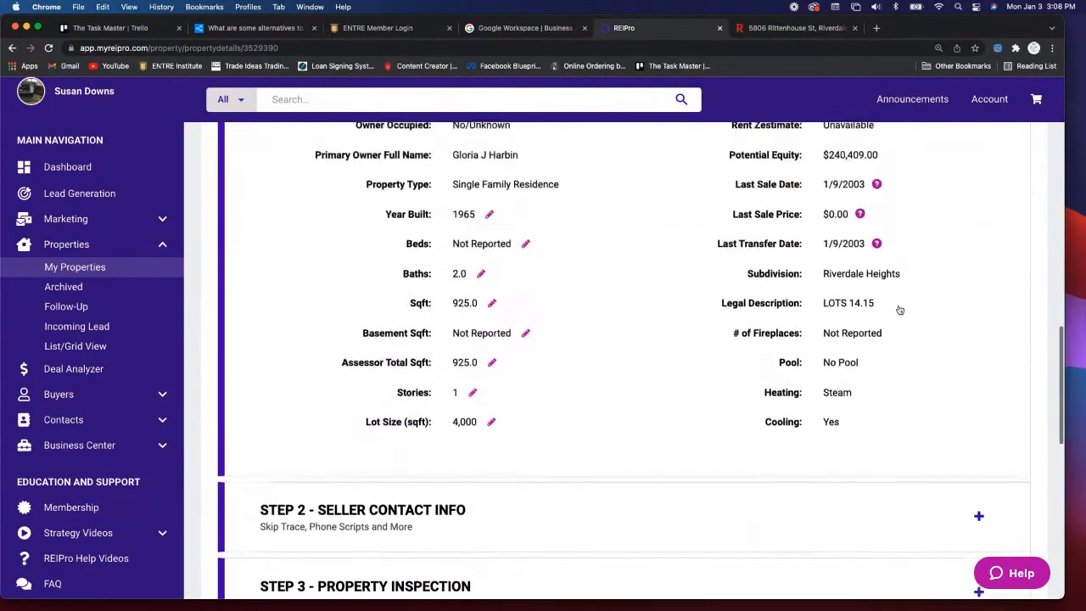
{"action": "scroll", "coordinate": [934, 288], "scroll_direction": "up", "scroll_amount": 2}
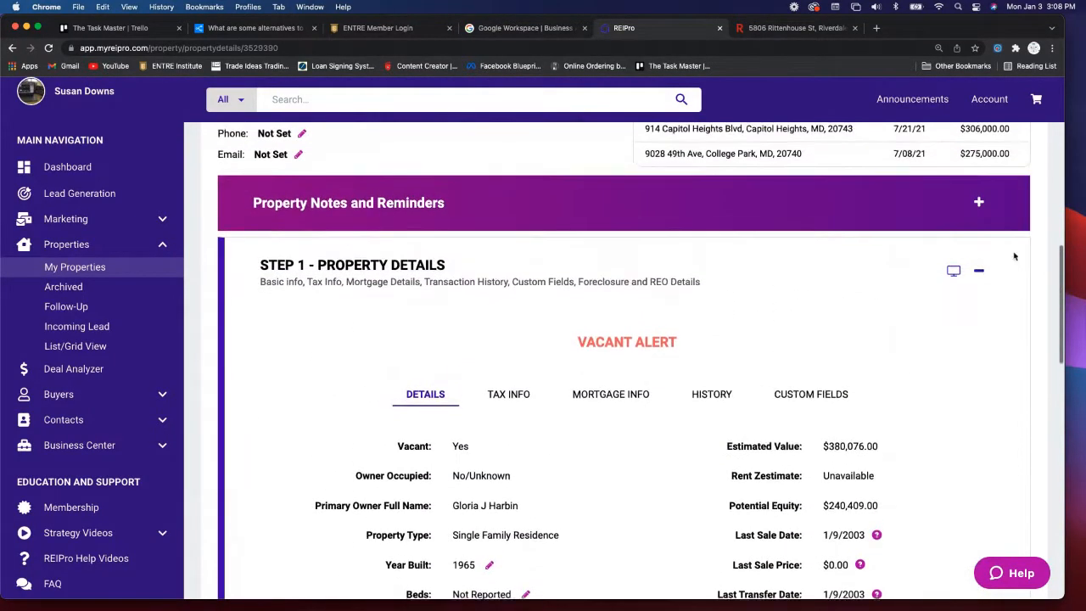
{"action": "left_click", "coordinate": [977, 276]}
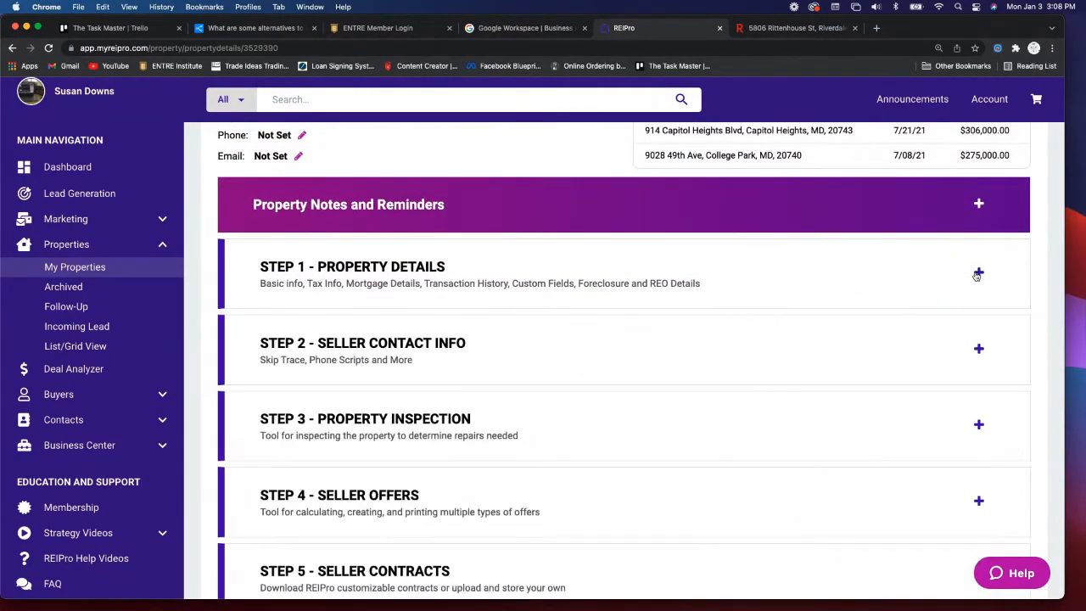
{"action": "scroll", "coordinate": [819, 323], "scroll_direction": "up", "scroll_amount": 10}
{"action": "scroll", "coordinate": [820, 325], "scroll_direction": "up", "scroll_amount": 12}
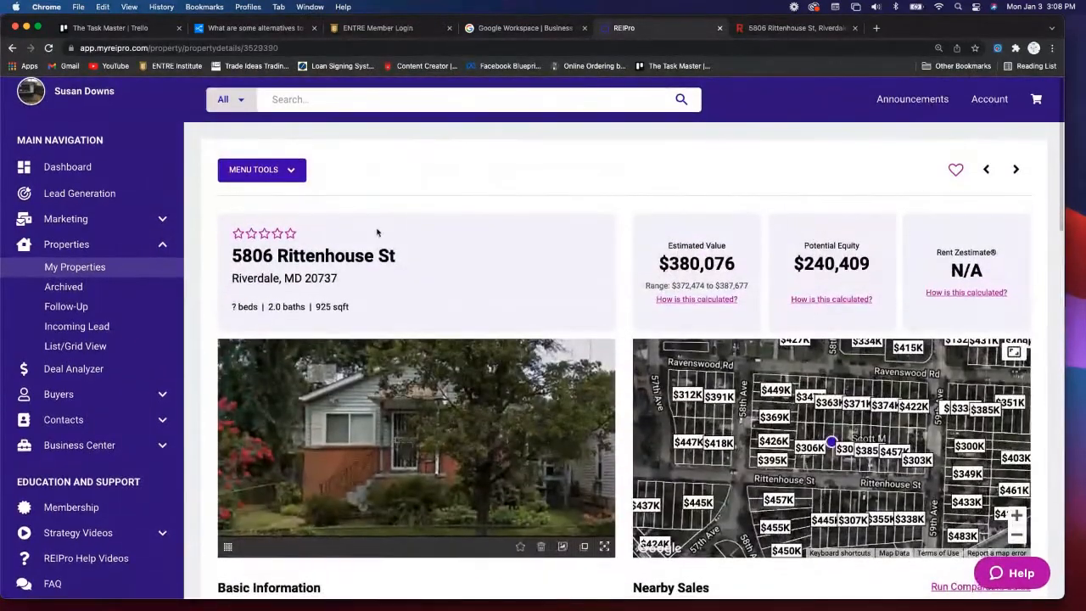
{"action": "left_click", "coordinate": [289, 172]}
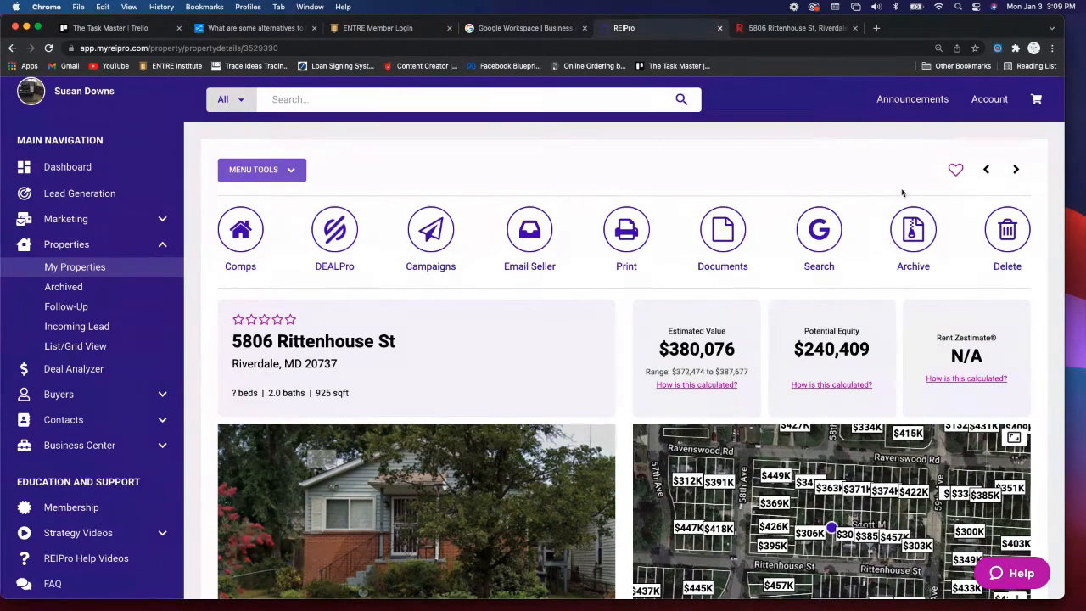
{"action": "left_click", "coordinate": [955, 170]}
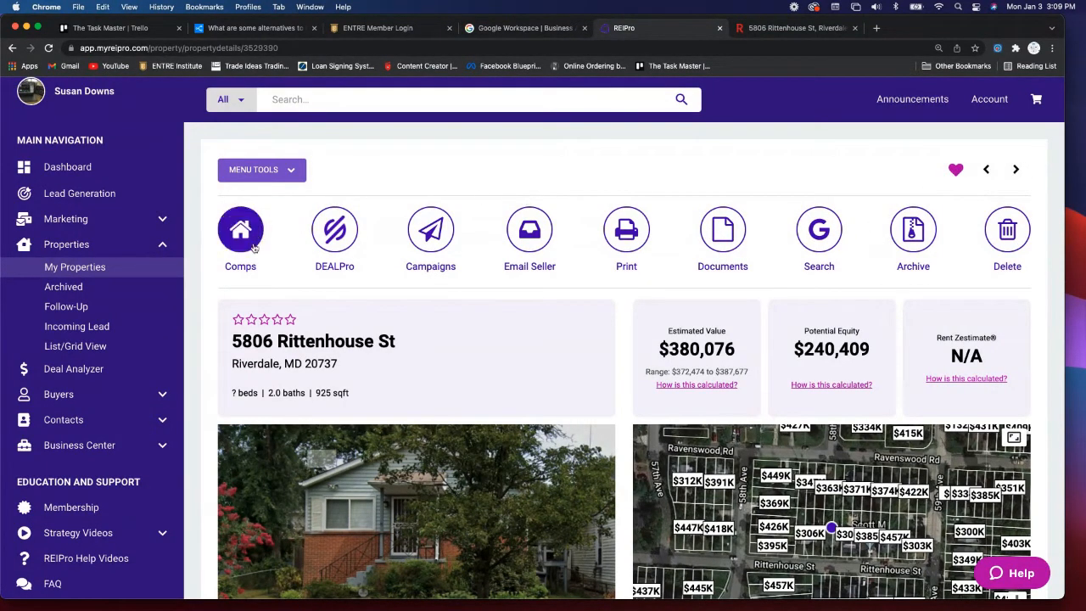
{"action": "left_click", "coordinate": [278, 321]}
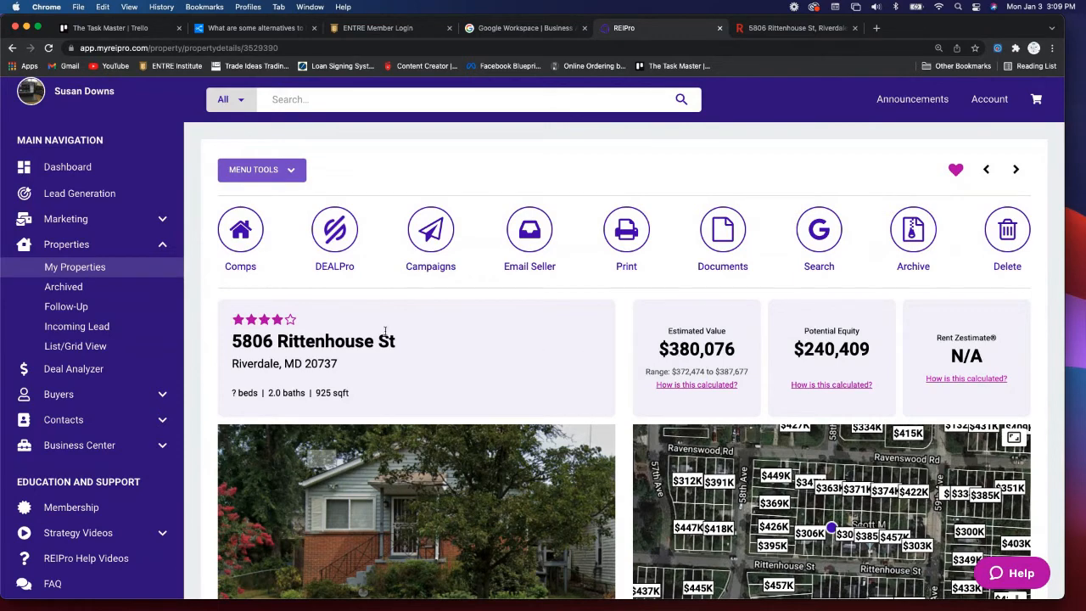
{"action": "left_click", "coordinate": [78, 289]}
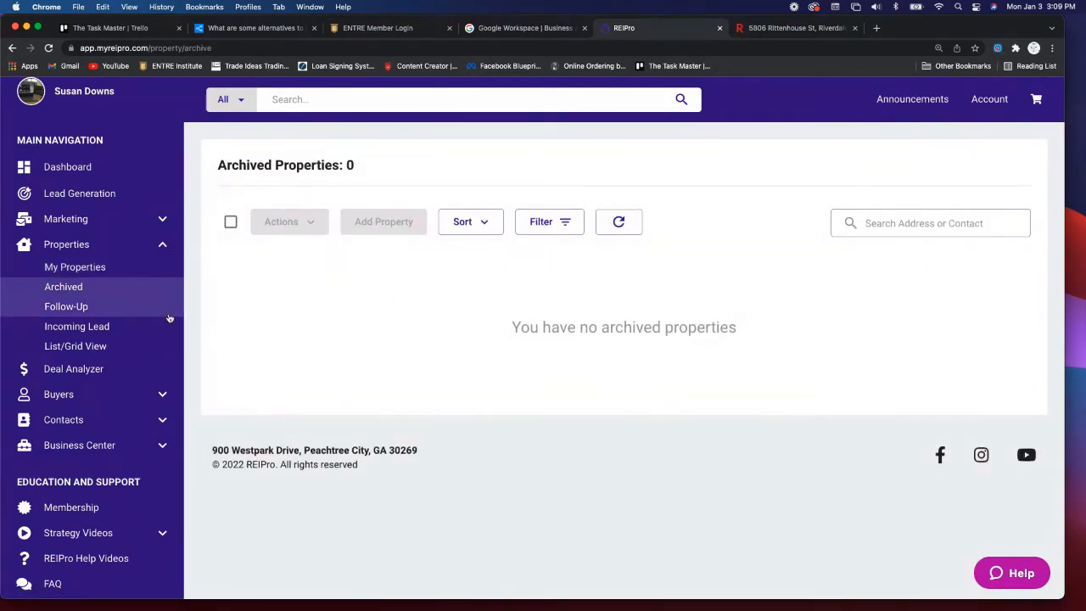
{"action": "left_click", "coordinate": [68, 307]}
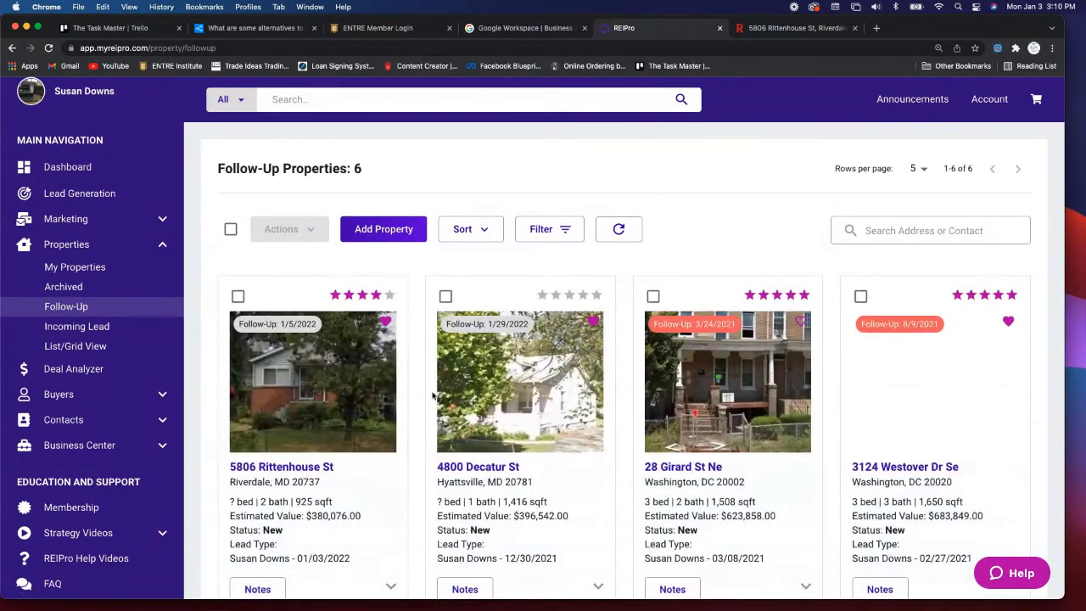
{"action": "scroll", "coordinate": [370, 386], "scroll_direction": "down", "scroll_amount": 3}
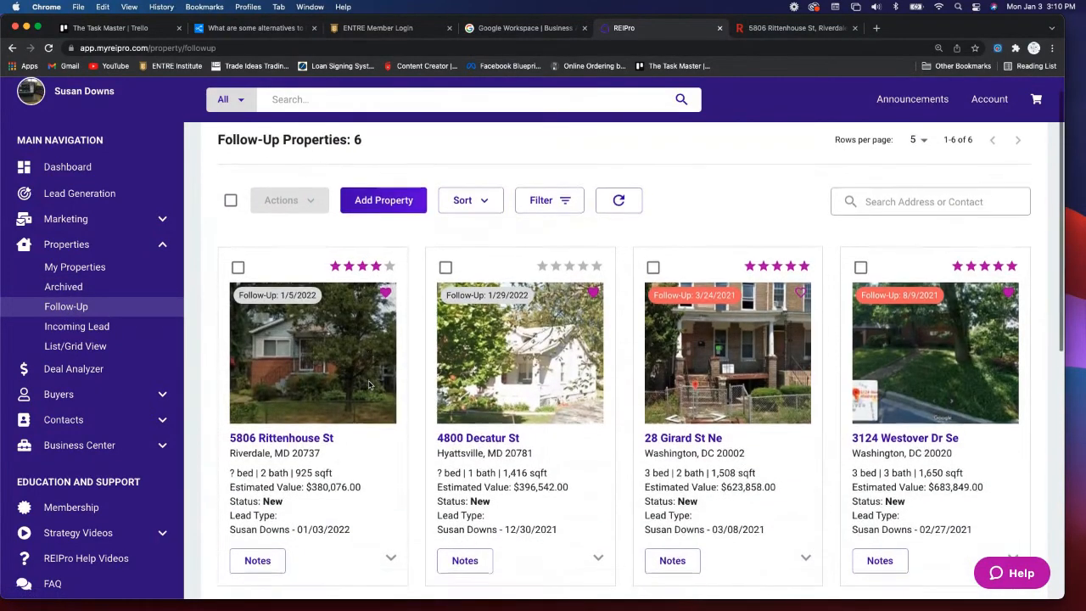
{"action": "scroll", "coordinate": [369, 385], "scroll_direction": "down", "scroll_amount": 2}
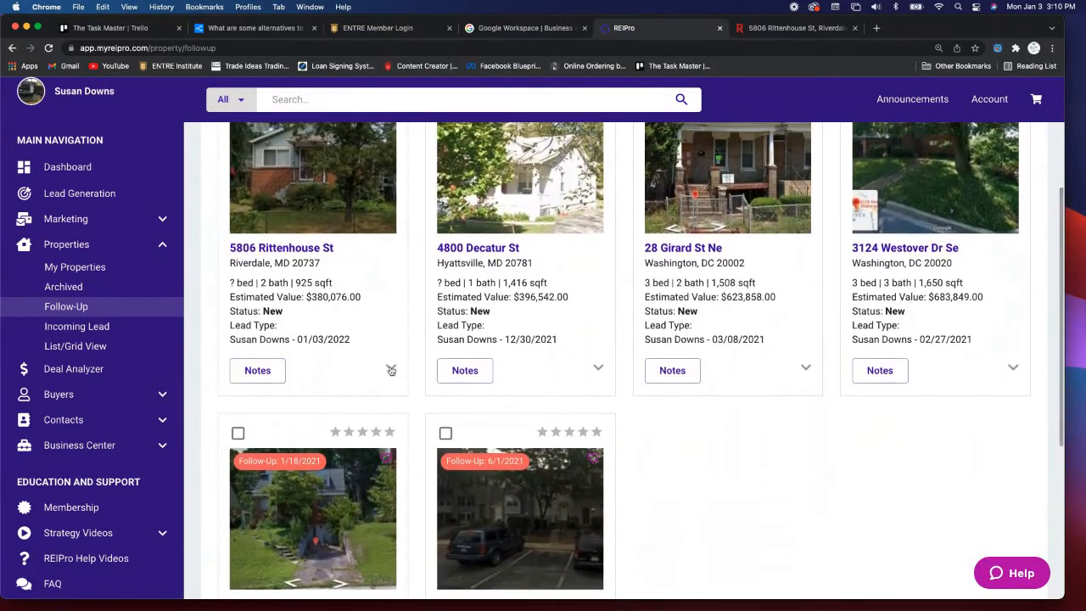
{"action": "left_click", "coordinate": [392, 370]}
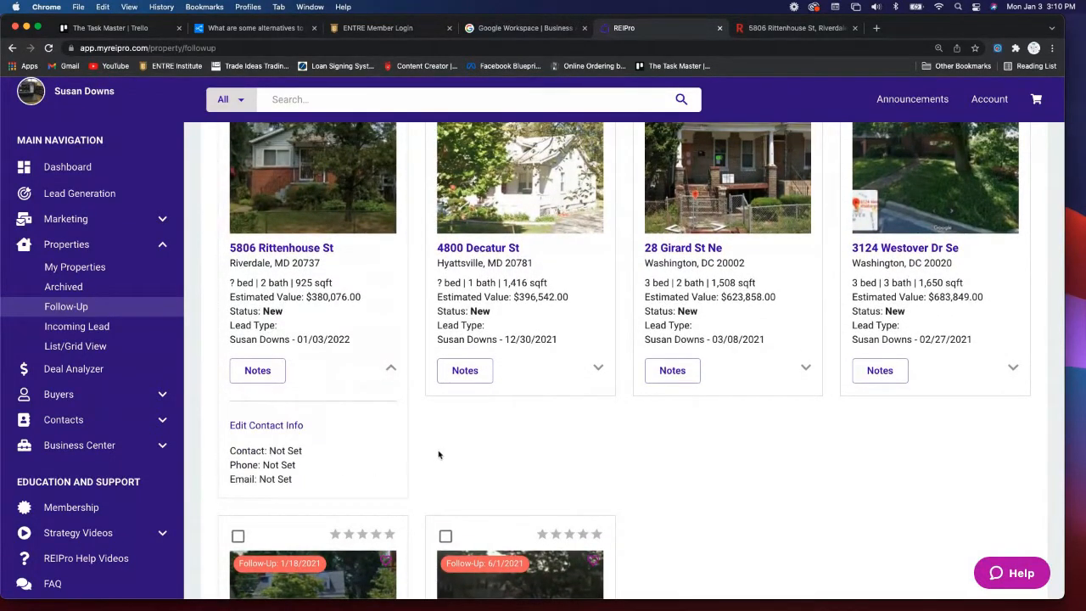
{"action": "left_click", "coordinate": [598, 368]}
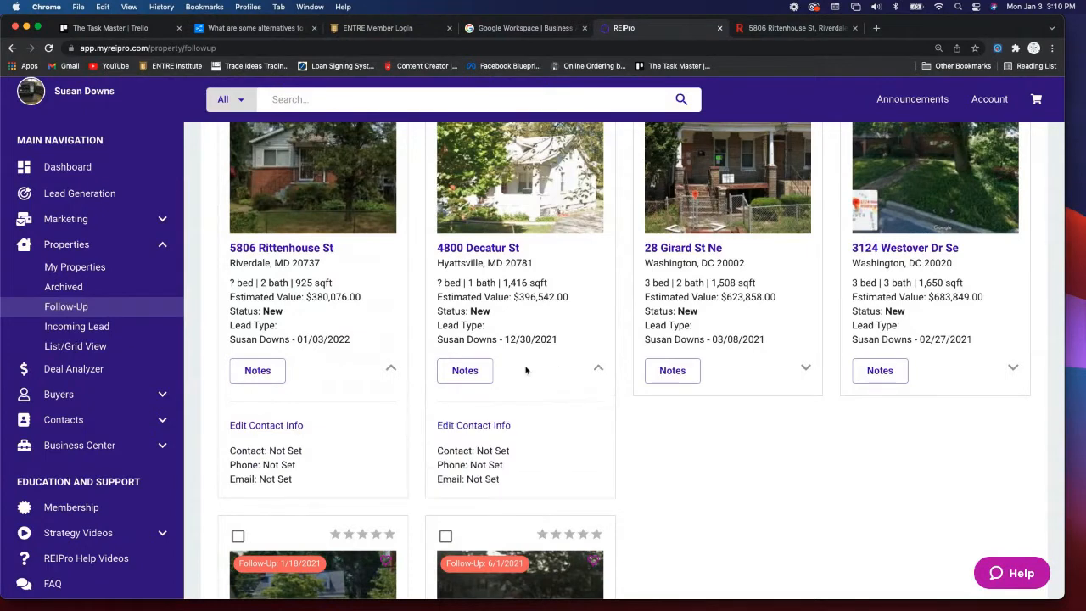
{"action": "left_click", "coordinate": [806, 369]}
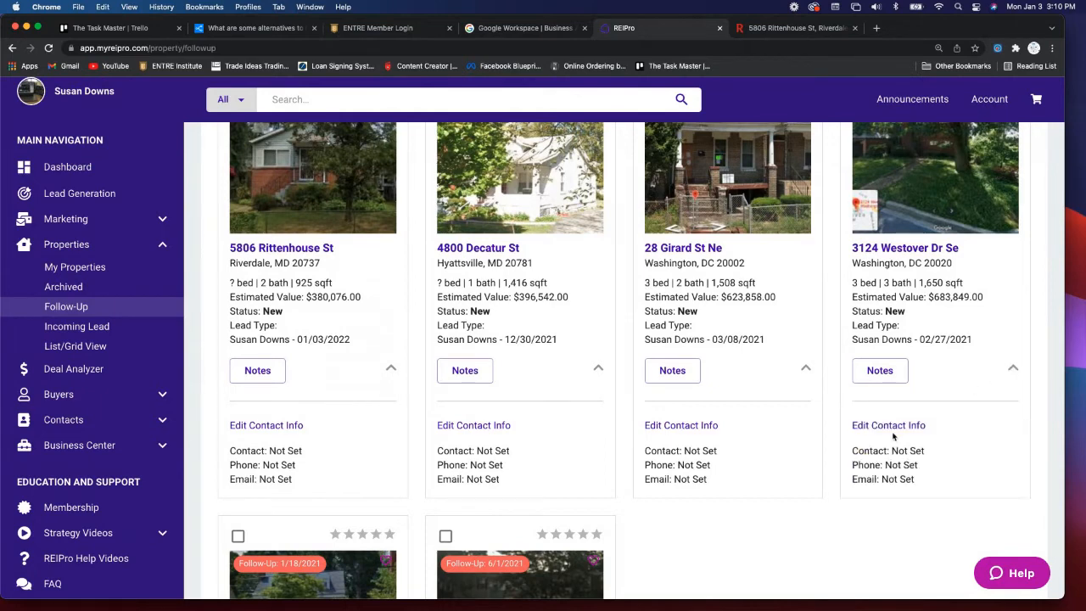
{"action": "scroll", "coordinate": [897, 438], "scroll_direction": "down", "scroll_amount": 5}
{"action": "scroll", "coordinate": [893, 437], "scroll_direction": "down", "scroll_amount": 2}
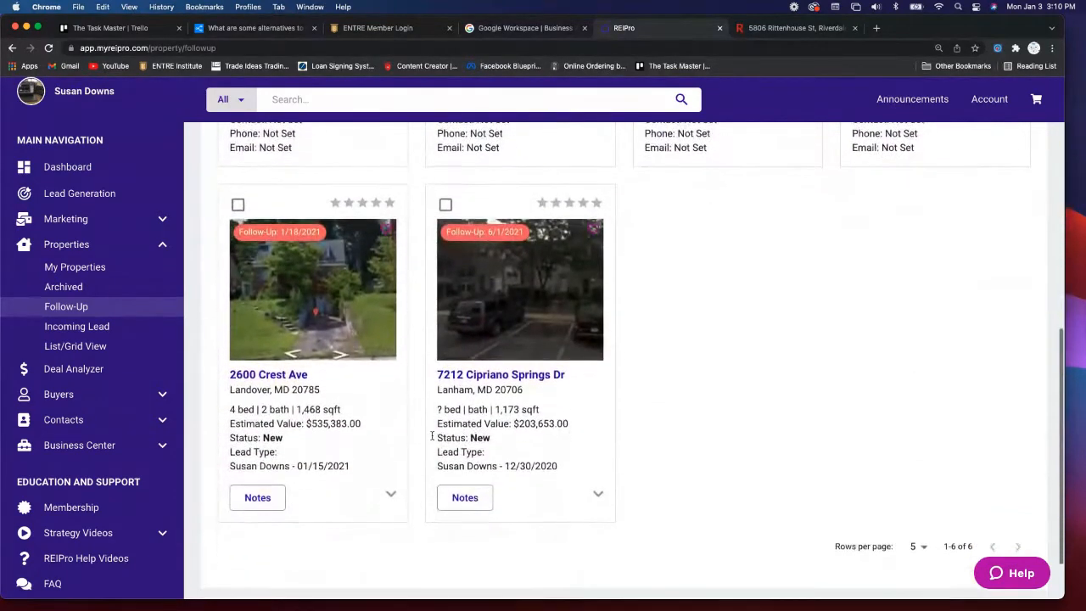
{"action": "left_click", "coordinate": [390, 495]}
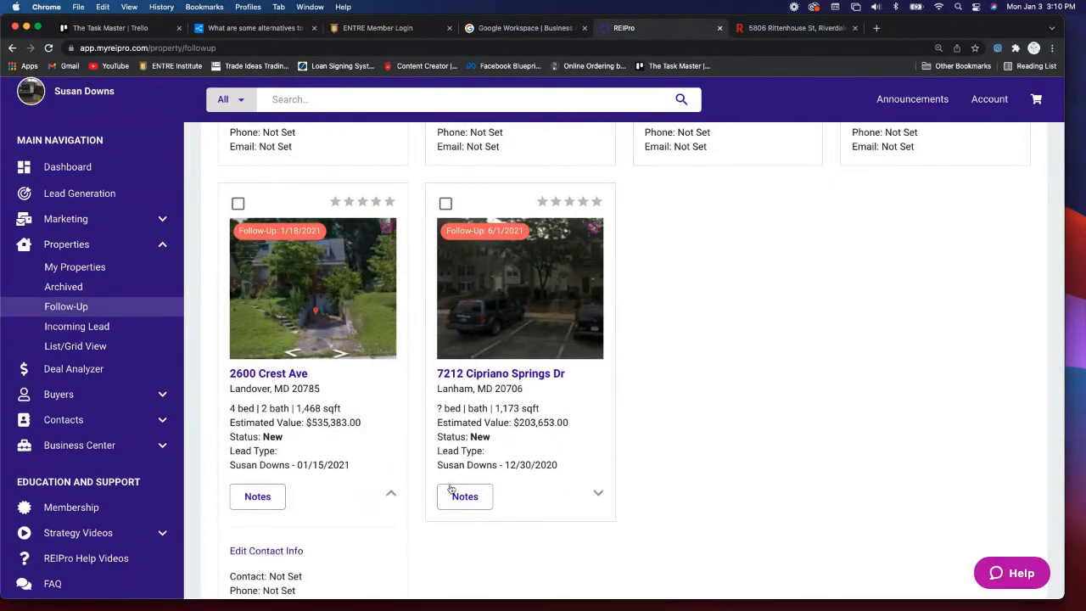
{"action": "left_click", "coordinate": [599, 494]}
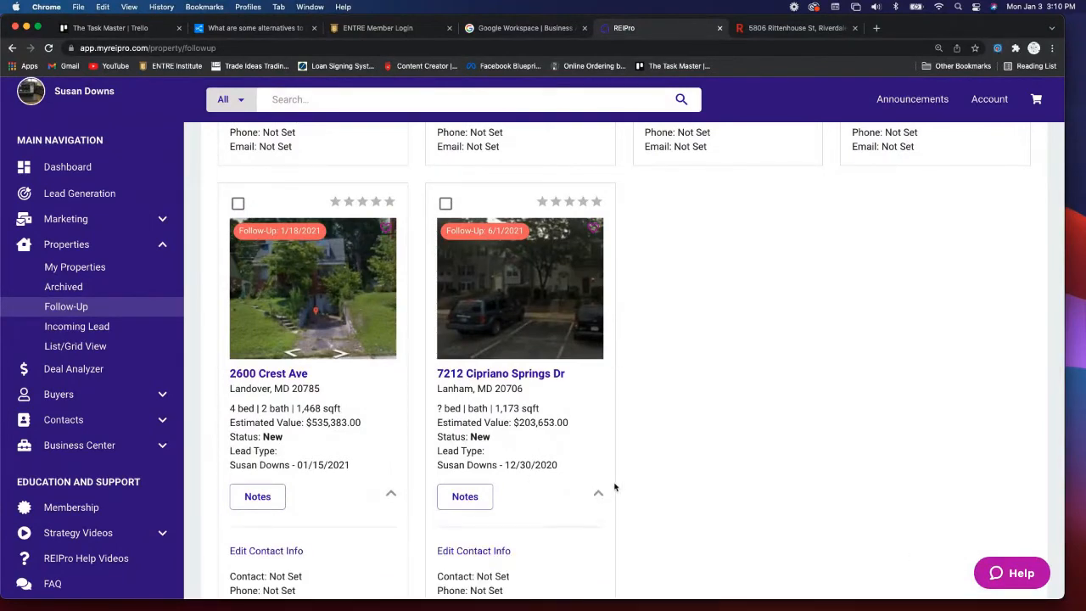
{"action": "scroll", "coordinate": [649, 466], "scroll_direction": "down", "scroll_amount": 2}
{"action": "scroll", "coordinate": [649, 466], "scroll_direction": "up", "scroll_amount": 4}
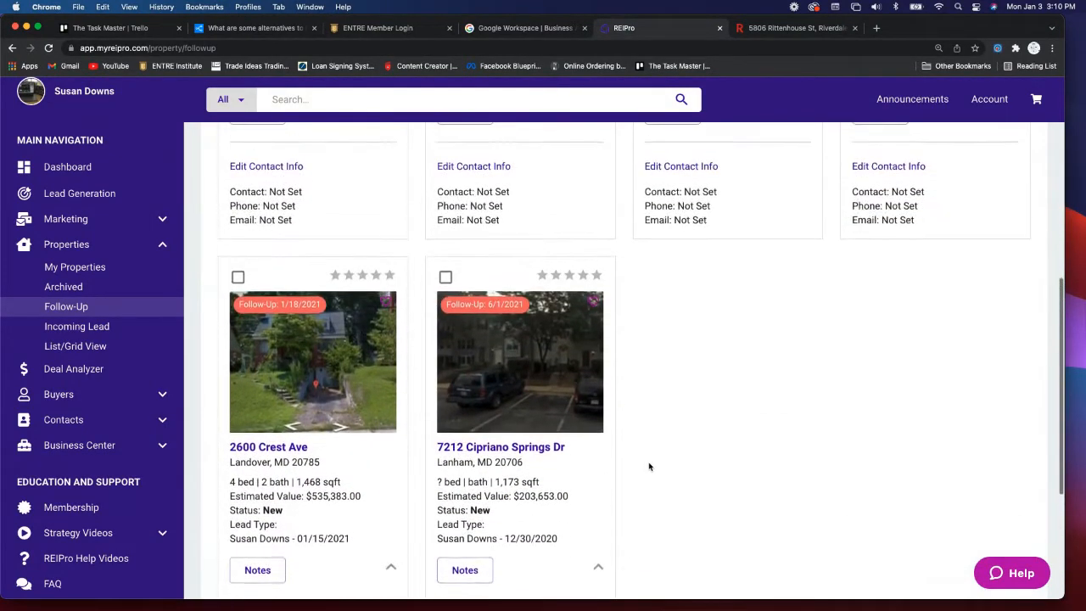
{"action": "scroll", "coordinate": [649, 466], "scroll_direction": "up", "scroll_amount": 5}
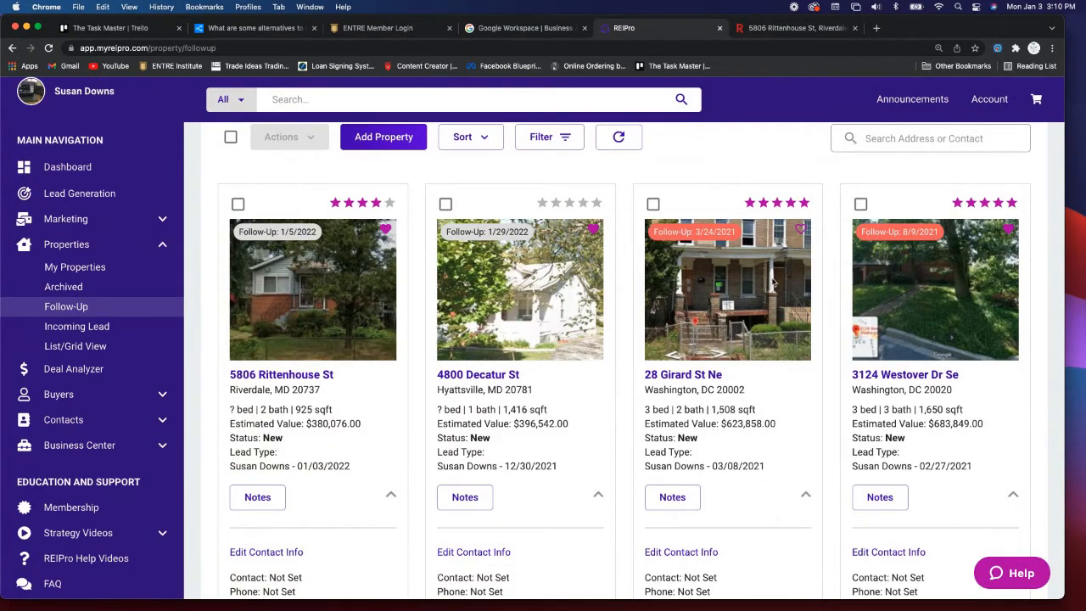
- View the empty Incoming Lead page, then expand Business Center and go to Contracts
{"action": "left_click", "coordinate": [82, 327]}
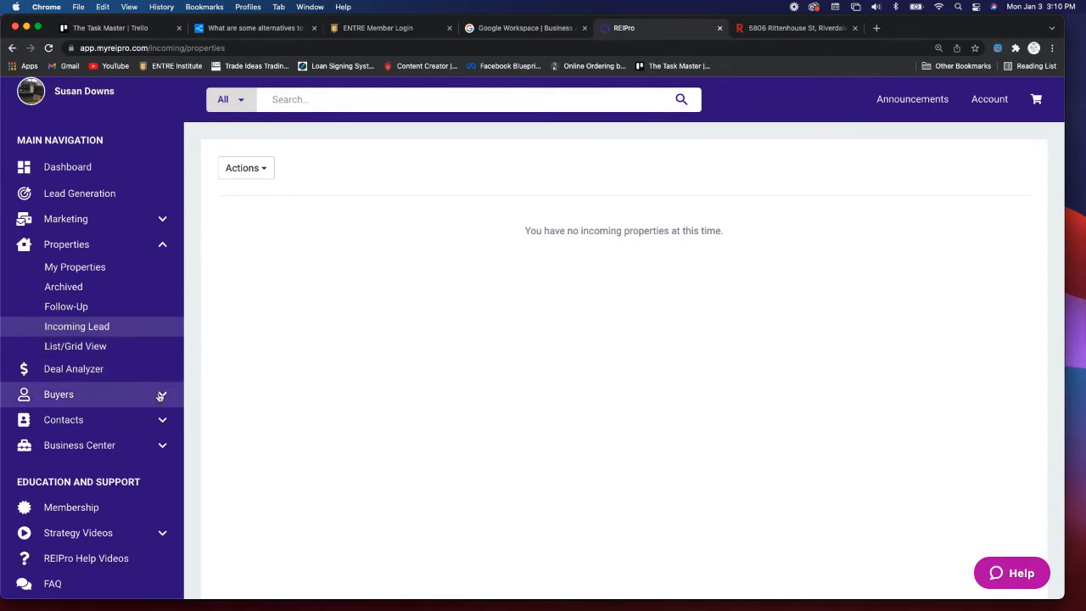
{"action": "scroll", "coordinate": [149, 389], "scroll_direction": "down", "scroll_amount": 4}
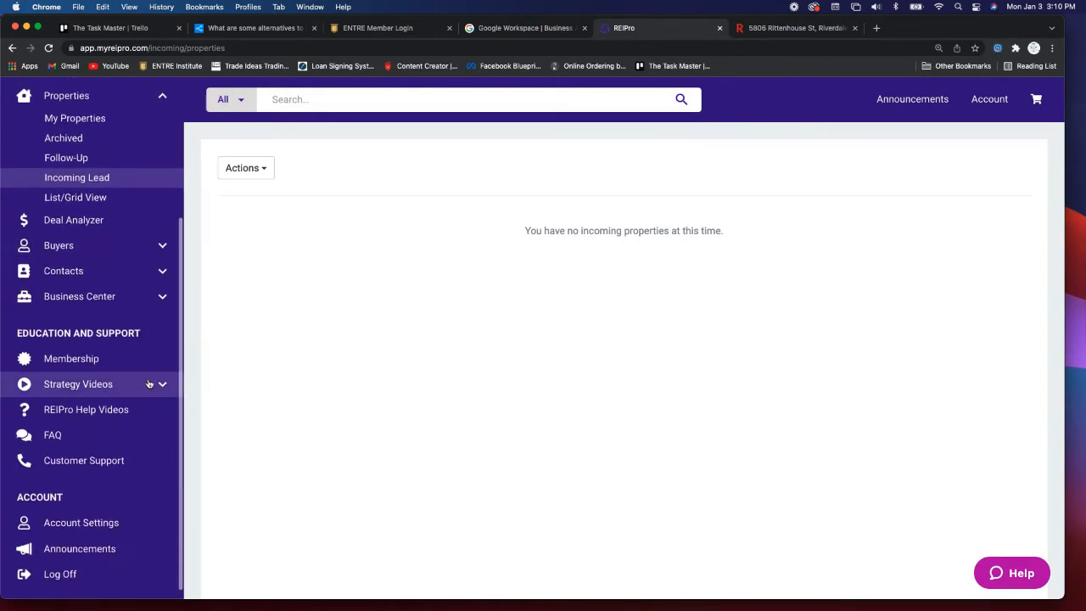
{"action": "left_click", "coordinate": [164, 303]}
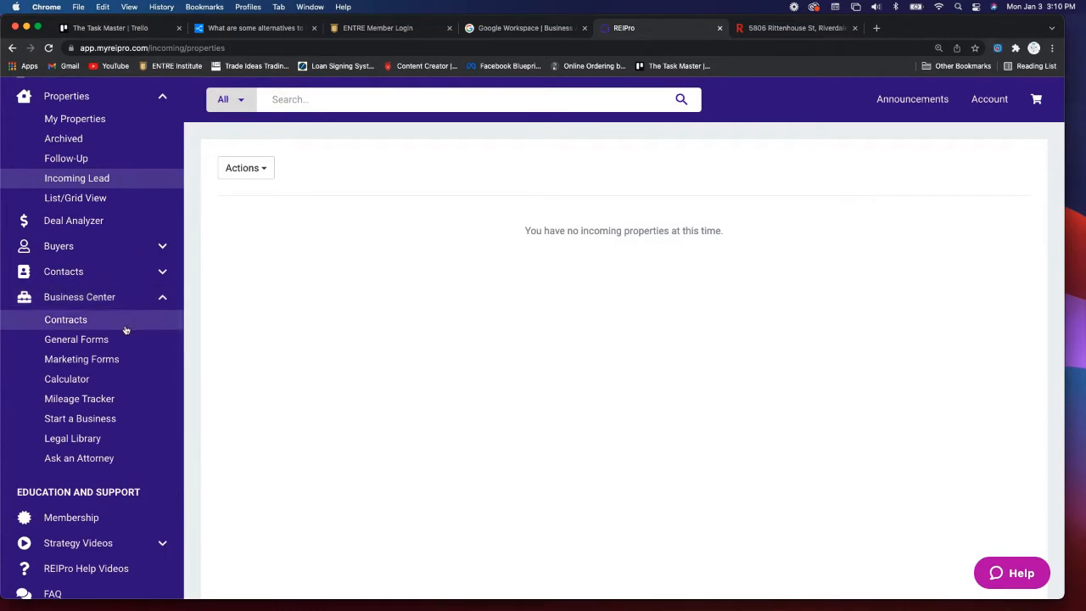
{"action": "scroll", "coordinate": [129, 330], "scroll_direction": "down", "scroll_amount": 1}
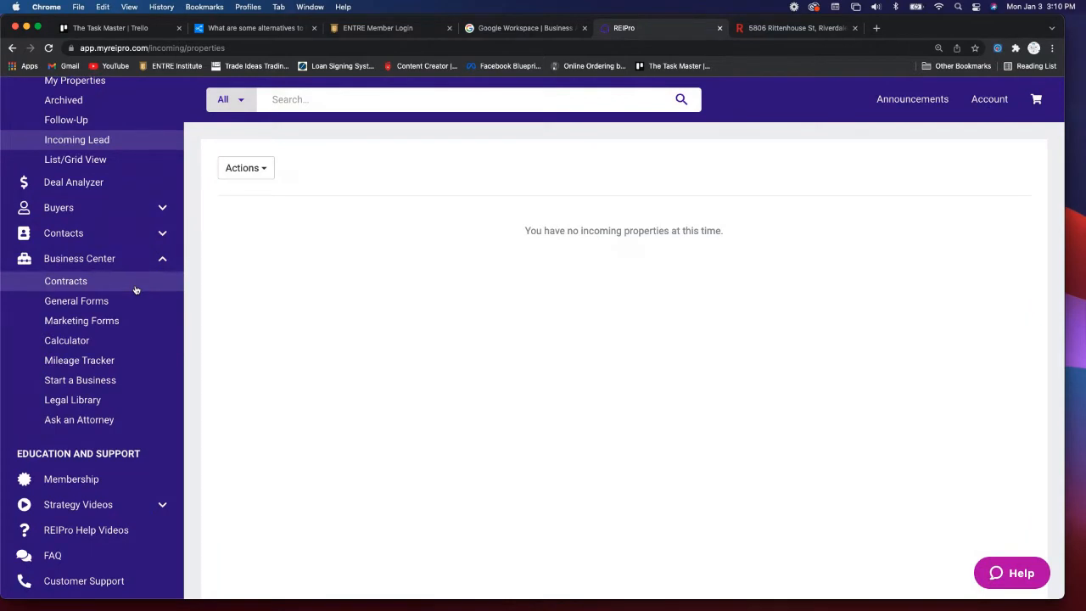
{"action": "left_click", "coordinate": [135, 290]}
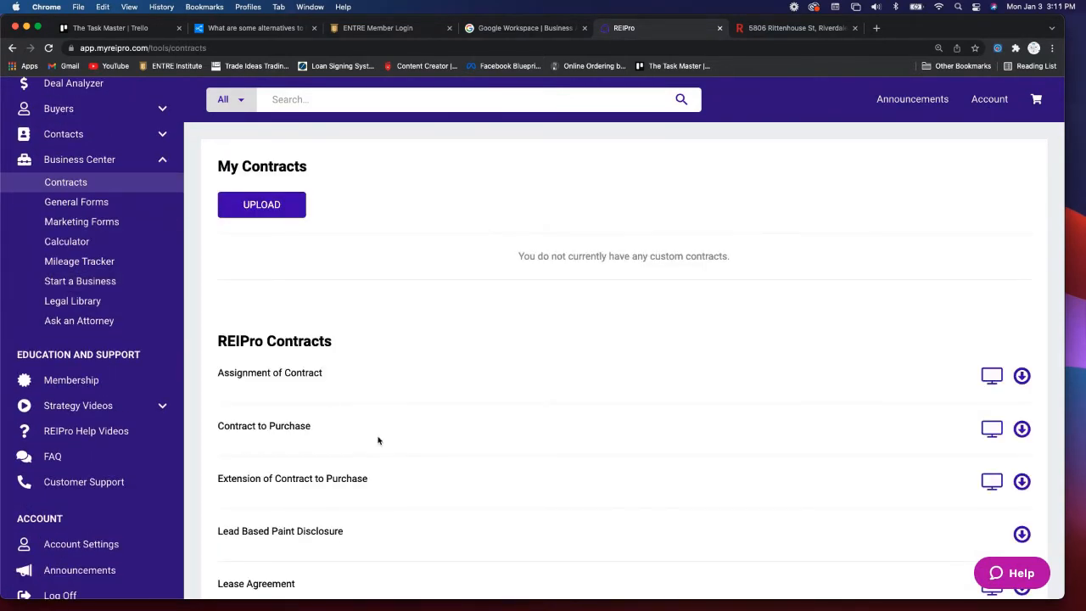
- Scroll through the Contracts page
{"action": "scroll", "coordinate": [378, 439], "scroll_direction": "down", "scroll_amount": 4}
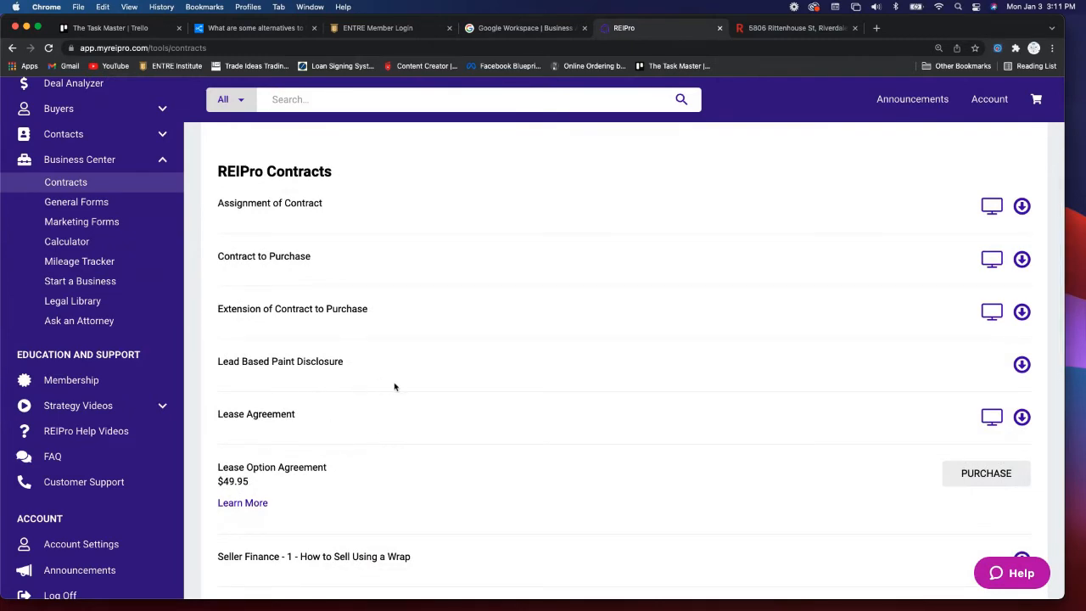
{"action": "scroll", "coordinate": [394, 387], "scroll_direction": "down", "scroll_amount": 5}
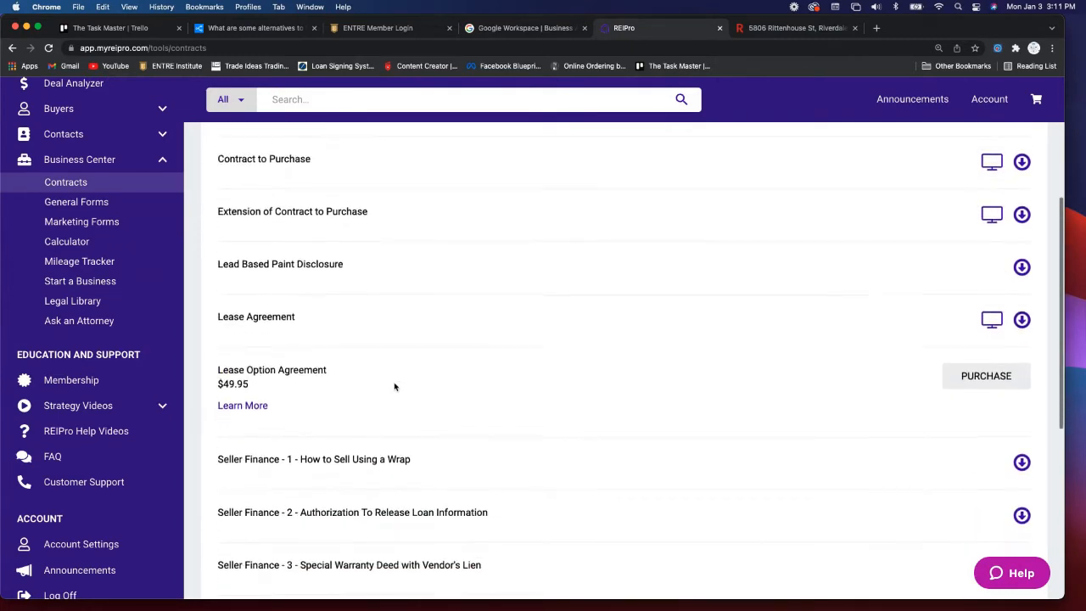
{"action": "scroll", "coordinate": [394, 387], "scroll_direction": "down", "scroll_amount": 7}
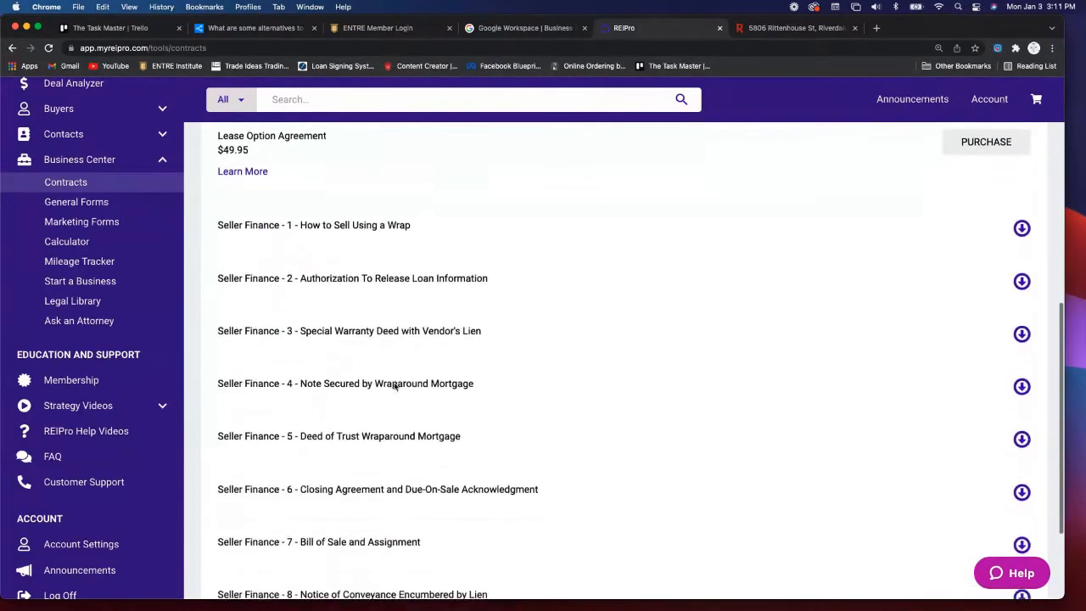
{"action": "scroll", "coordinate": [393, 386], "scroll_direction": "up", "scroll_amount": 10}
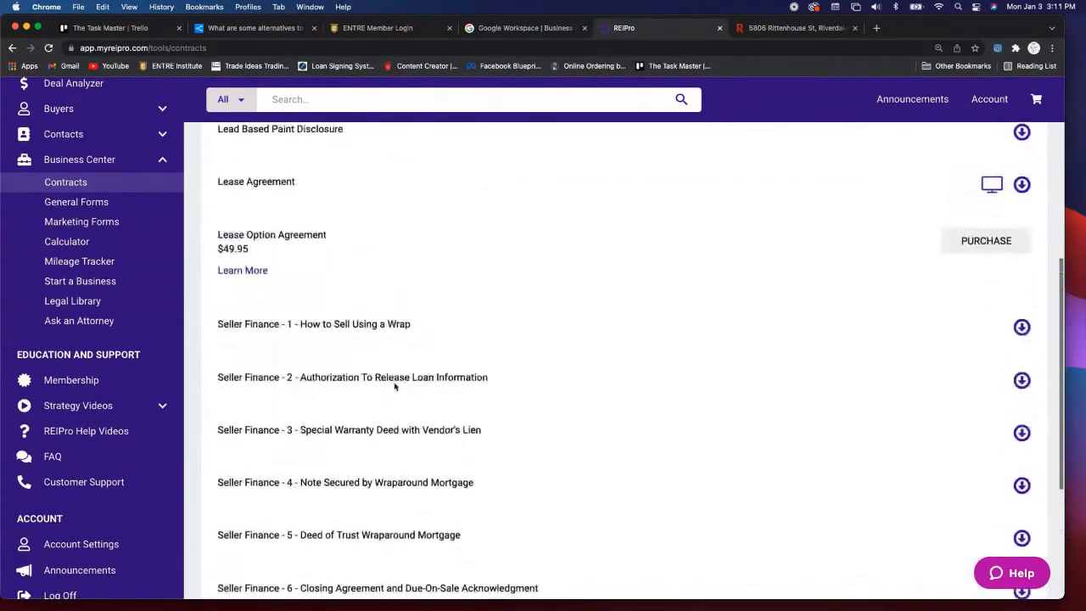
{"action": "scroll", "coordinate": [392, 384], "scroll_direction": "up", "scroll_amount": 5}
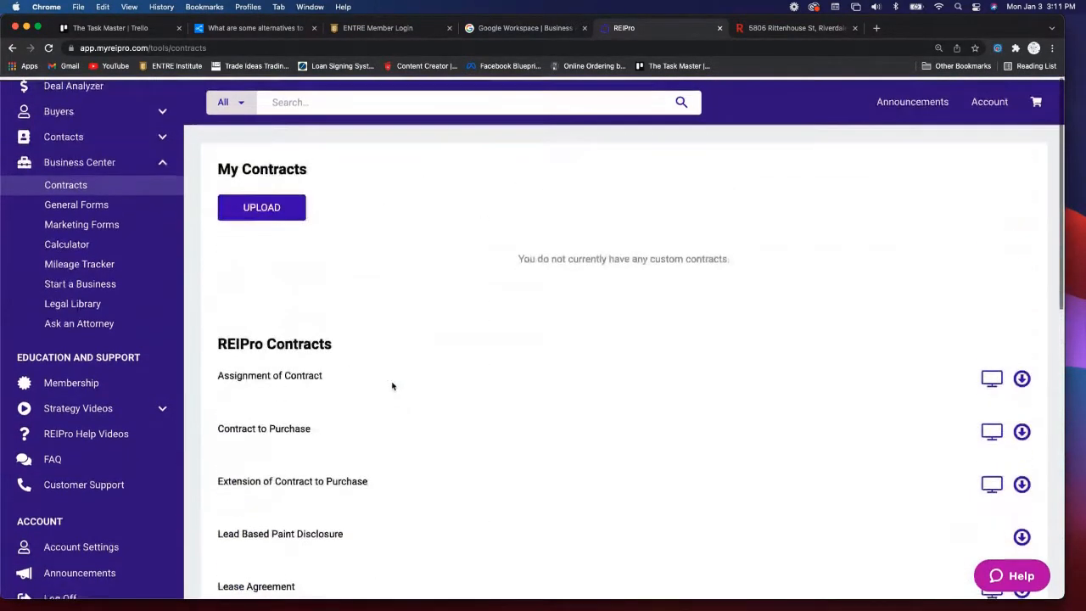
- Browse General Forms from 60 Day Action Plan to Residential Rental Application, then go to Mortgage Calculator
{"action": "left_click", "coordinate": [96, 204]}
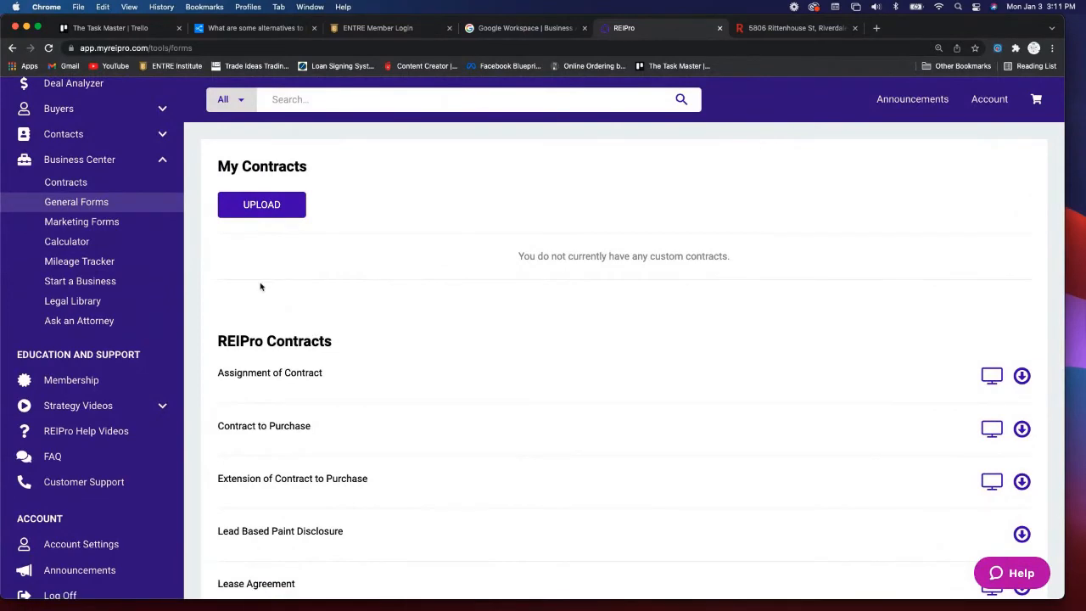
{"action": "scroll", "coordinate": [476, 393], "scroll_direction": "down", "scroll_amount": 3}
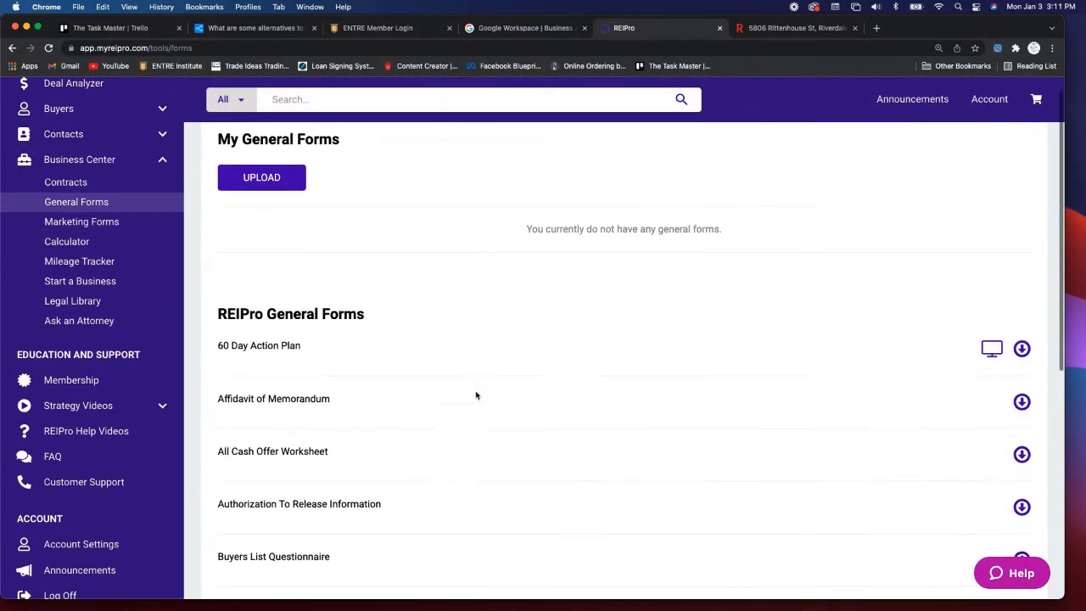
{"action": "scroll", "coordinate": [477, 396], "scroll_direction": "down", "scroll_amount": 5}
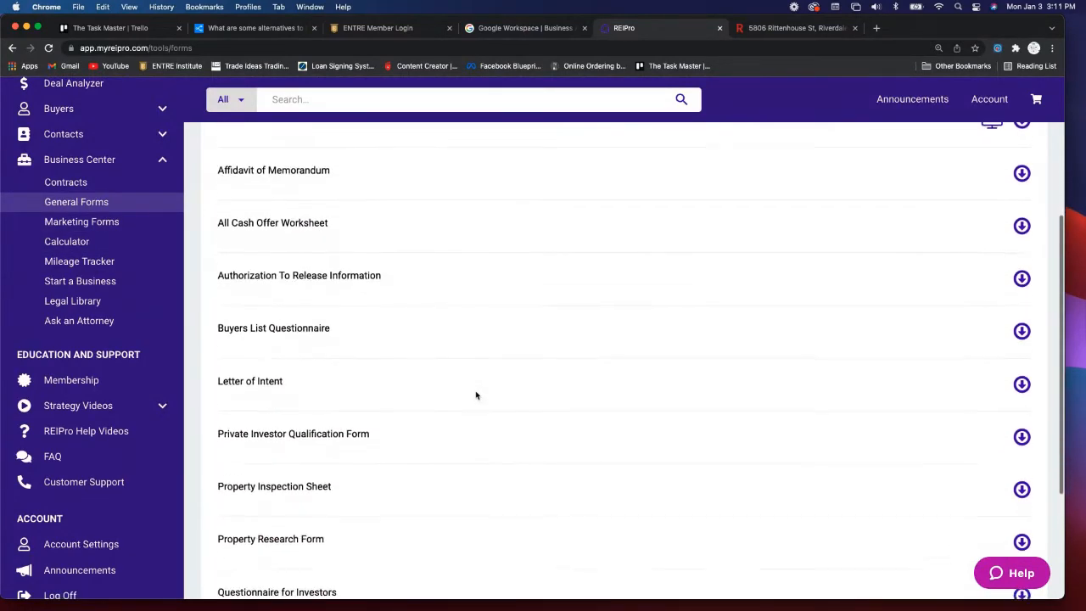
{"action": "scroll", "coordinate": [476, 396], "scroll_direction": "down", "scroll_amount": 1}
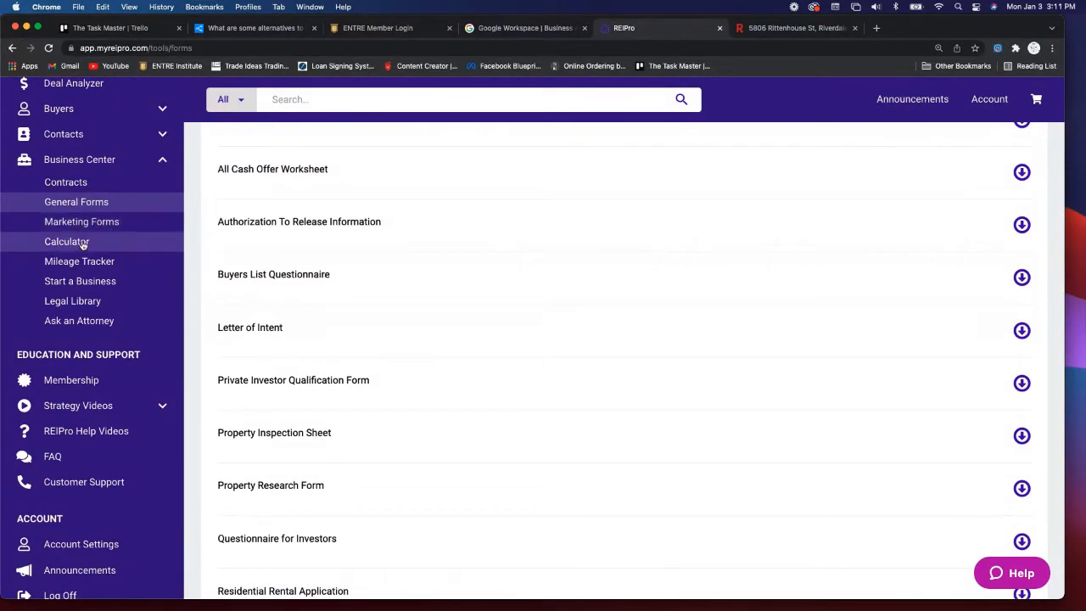
{"action": "left_click", "coordinate": [82, 243]}
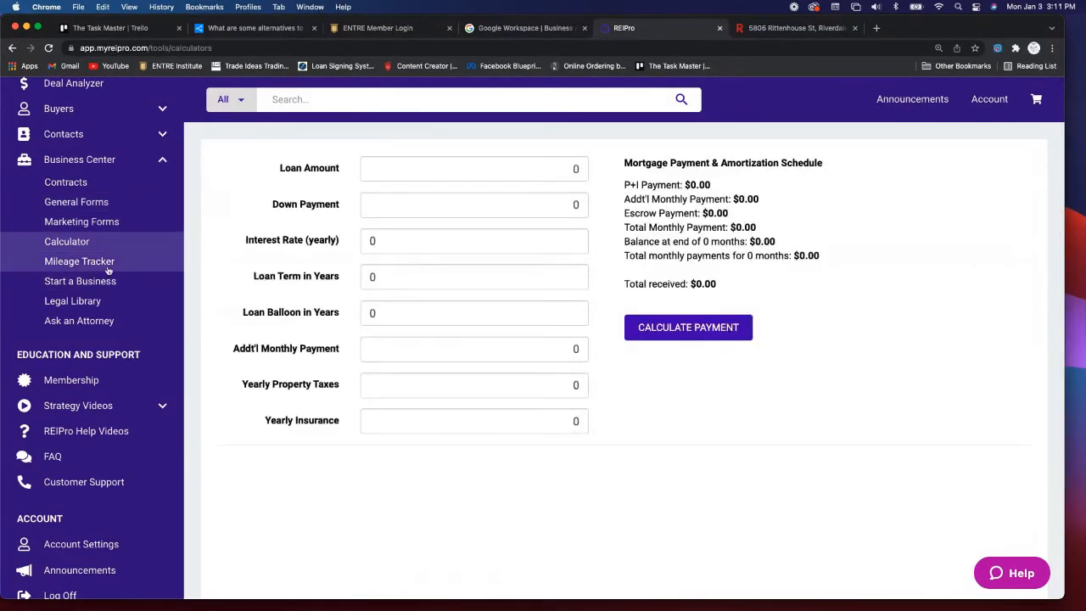
- Go from the loan calculator to the Mileage Tracker, which has no mileage logged
{"action": "left_click", "coordinate": [102, 263]}
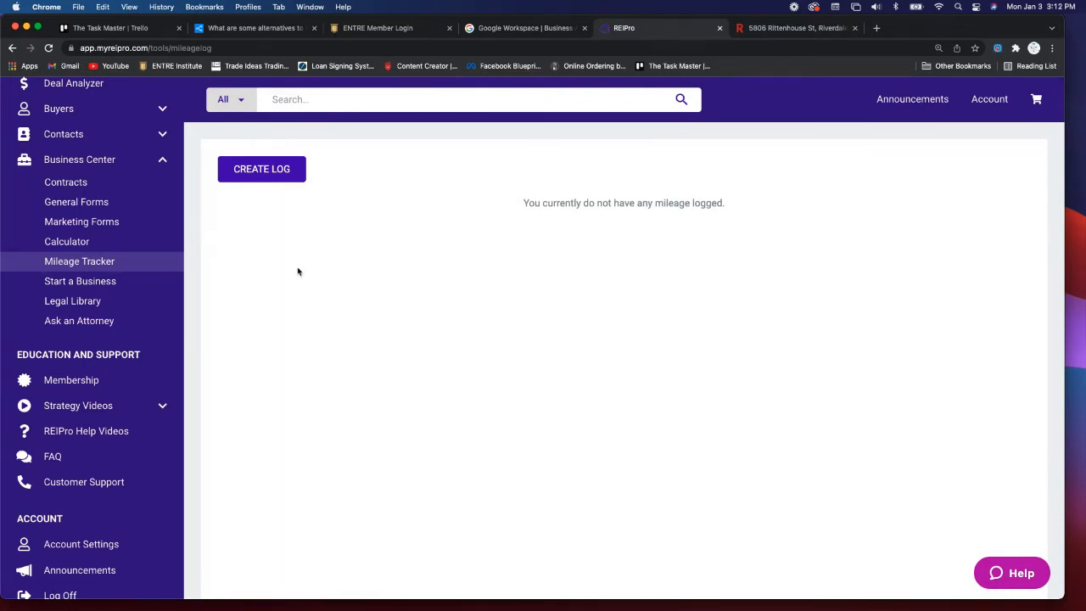
- Browse the Start a Business documents and the Legal Library of agreements
{"action": "left_click", "coordinate": [95, 283]}
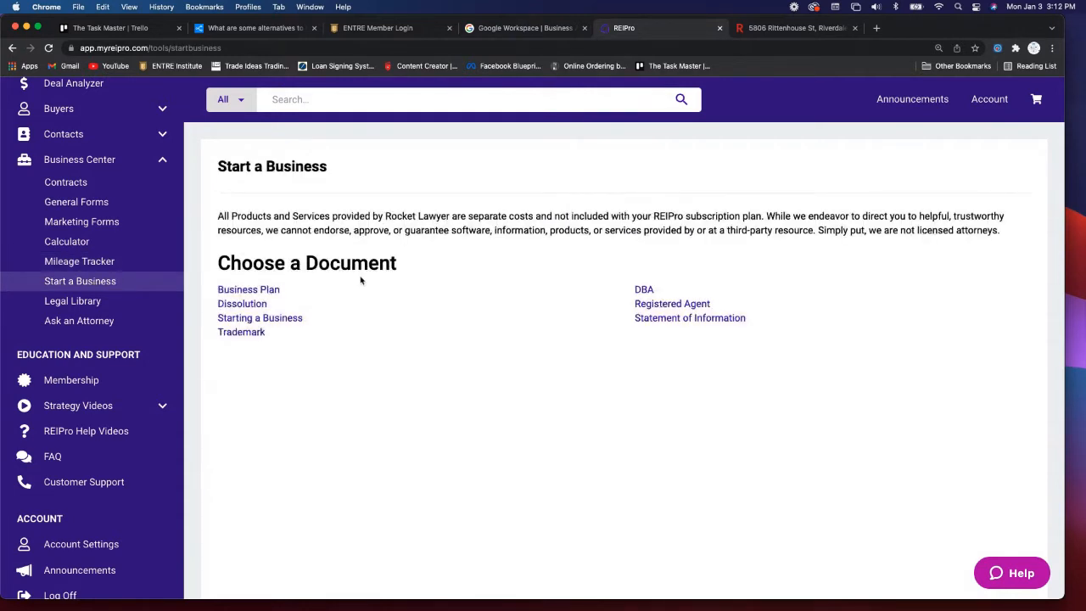
{"action": "scroll", "coordinate": [361, 280], "scroll_direction": "down", "scroll_amount": 2}
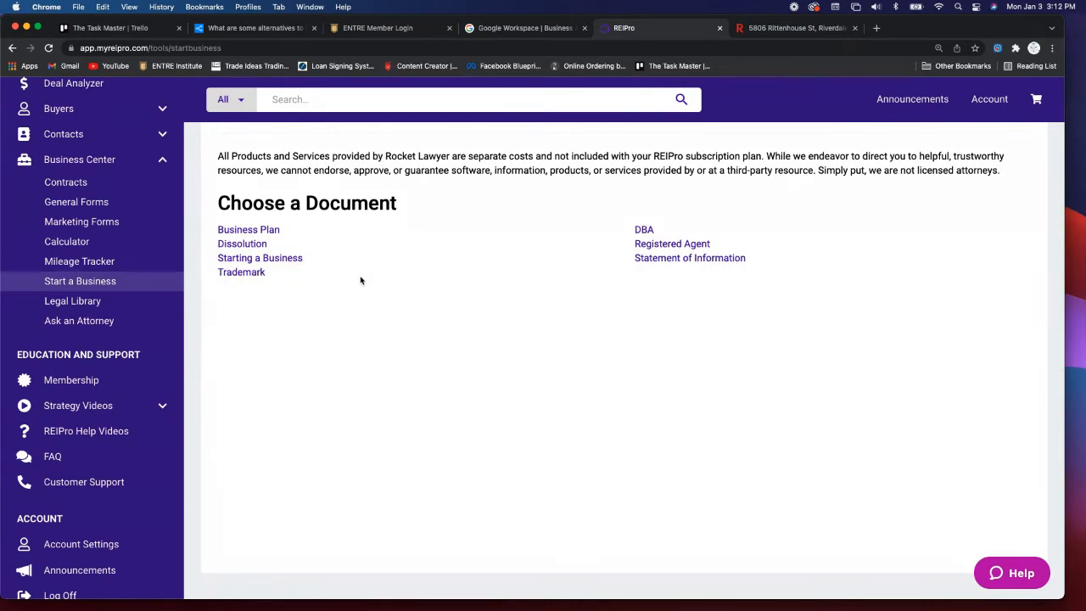
{"action": "left_click", "coordinate": [96, 305]}
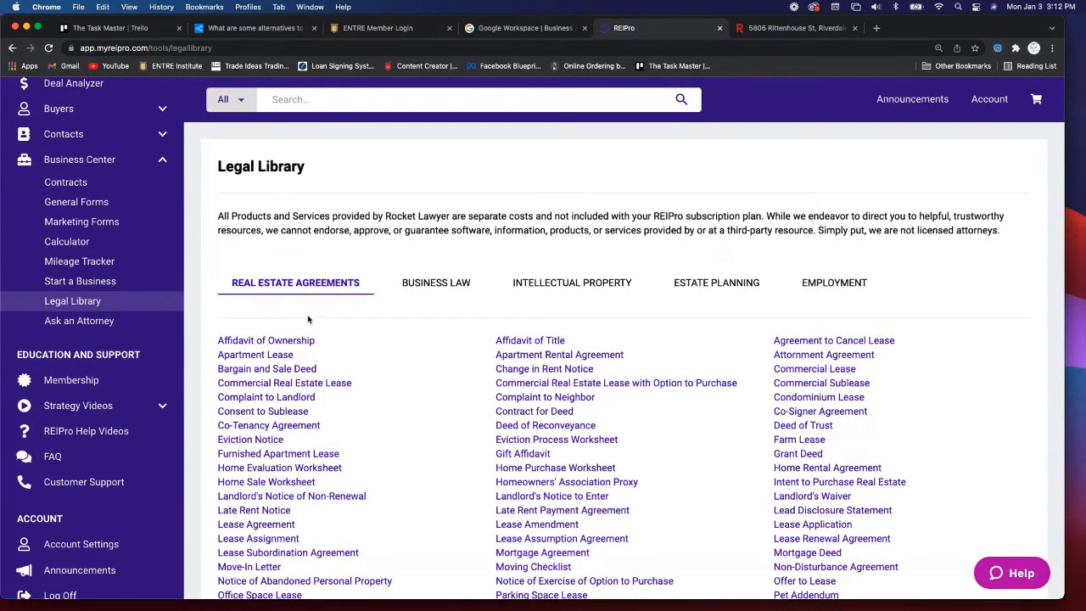
{"action": "scroll", "coordinate": [314, 320], "scroll_direction": "down", "scroll_amount": 6}
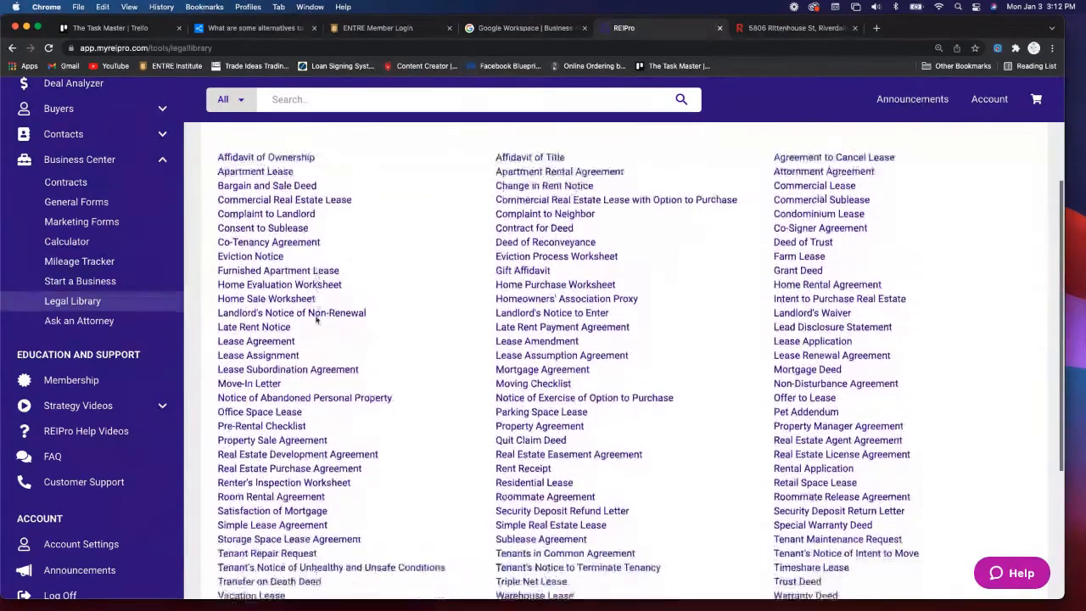
{"action": "scroll", "coordinate": [316, 320], "scroll_direction": "up", "scroll_amount": 4}
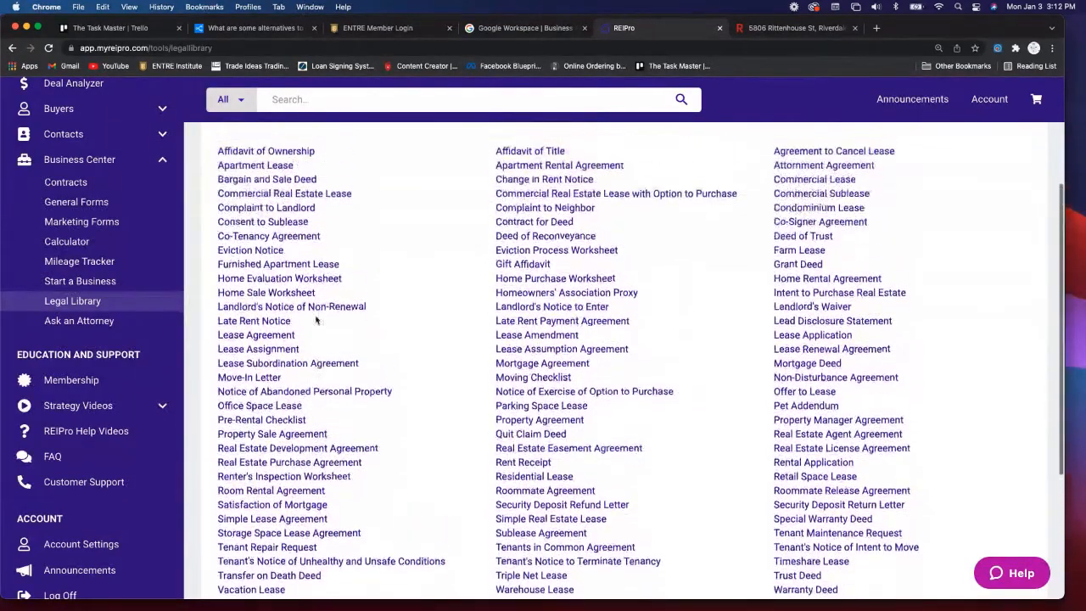
{"action": "scroll", "coordinate": [316, 319], "scroll_direction": "up", "scroll_amount": 2}
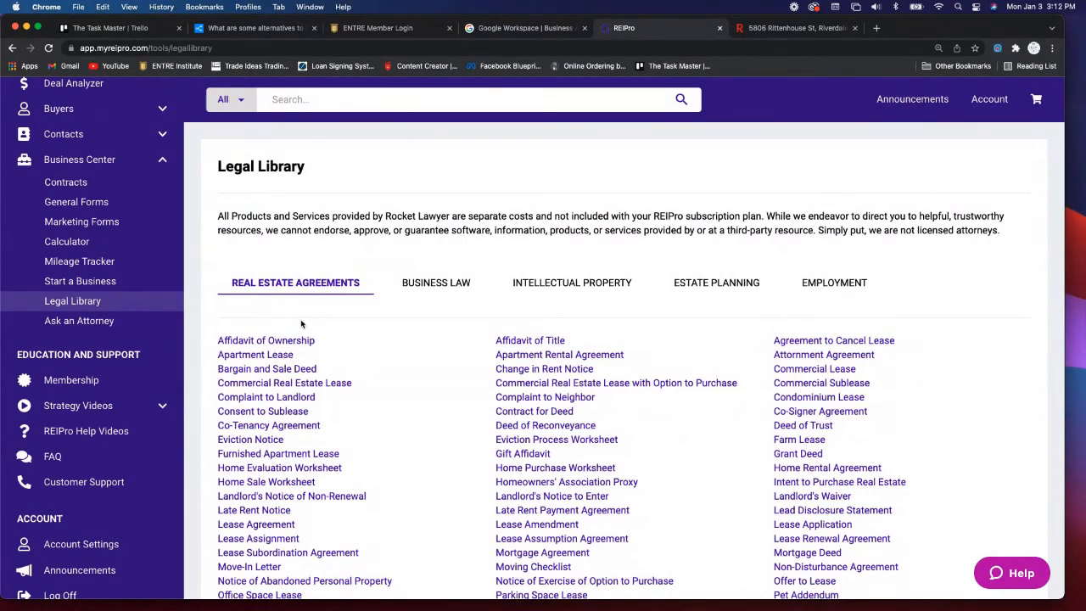
{"action": "scroll", "coordinate": [302, 324], "scroll_direction": "down", "scroll_amount": 1}
{"action": "scroll", "coordinate": [132, 331], "scroll_direction": "down", "scroll_amount": 1}
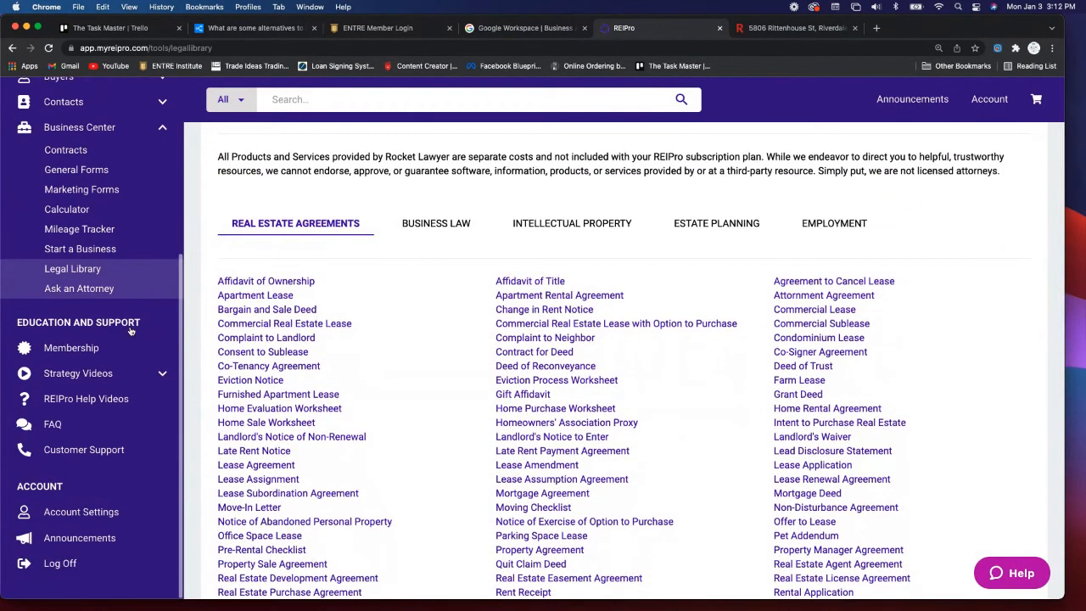
- Go to the Business Center overview and scroll through its Forms & Misc and Business Tools tiles
{"action": "left_click", "coordinate": [158, 130]}
{"action": "scroll", "coordinate": [134, 266], "scroll_direction": "down", "scroll_amount": 2}
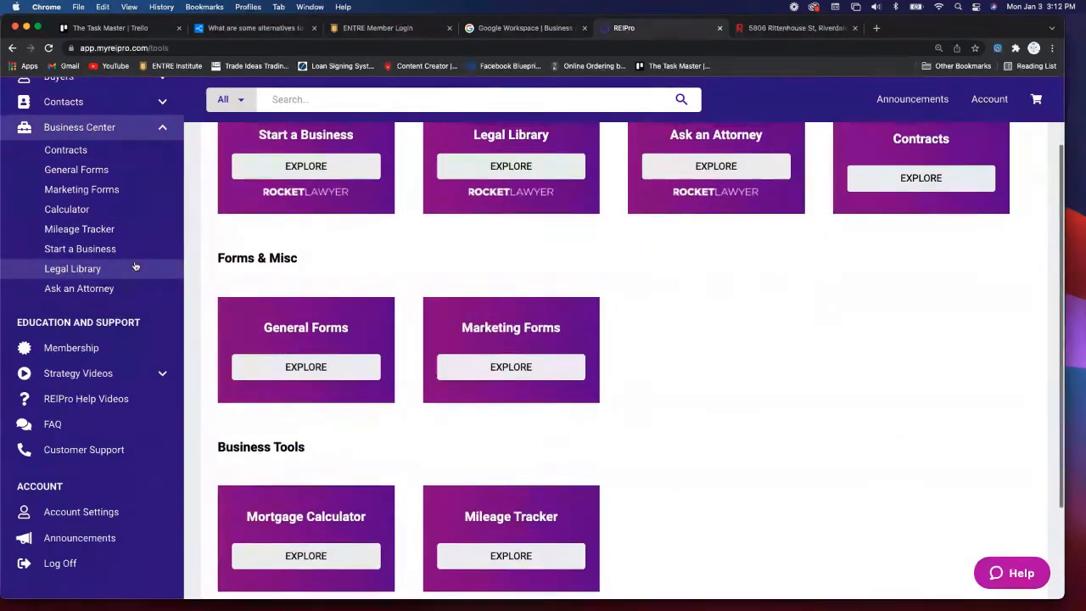
{"action": "scroll", "coordinate": [134, 267], "scroll_direction": "down", "scroll_amount": 3}
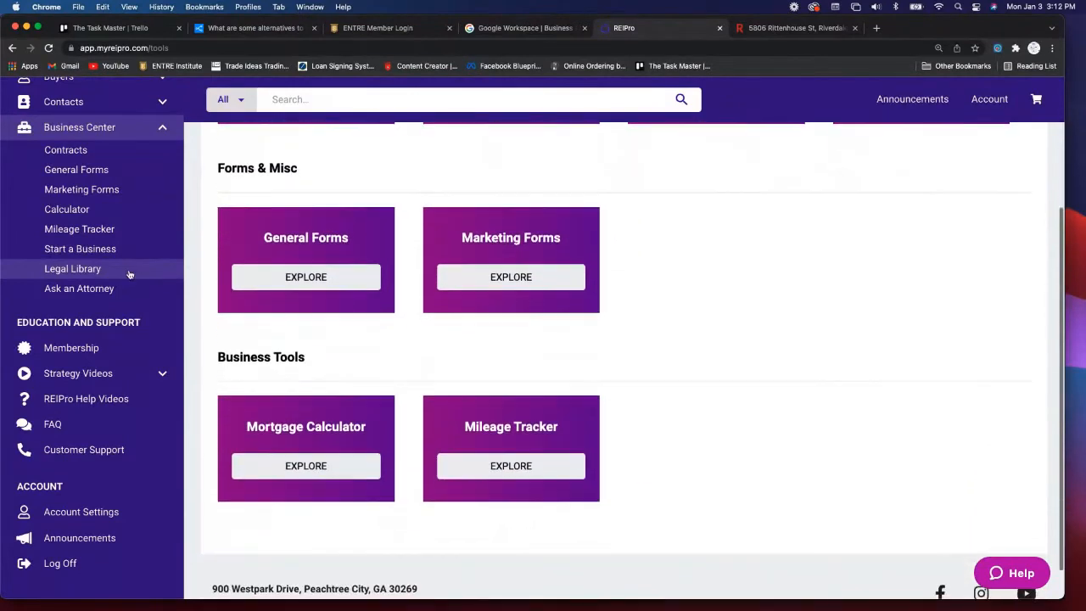
{"action": "scroll", "coordinate": [145, 347], "scroll_direction": "up", "scroll_amount": 1}
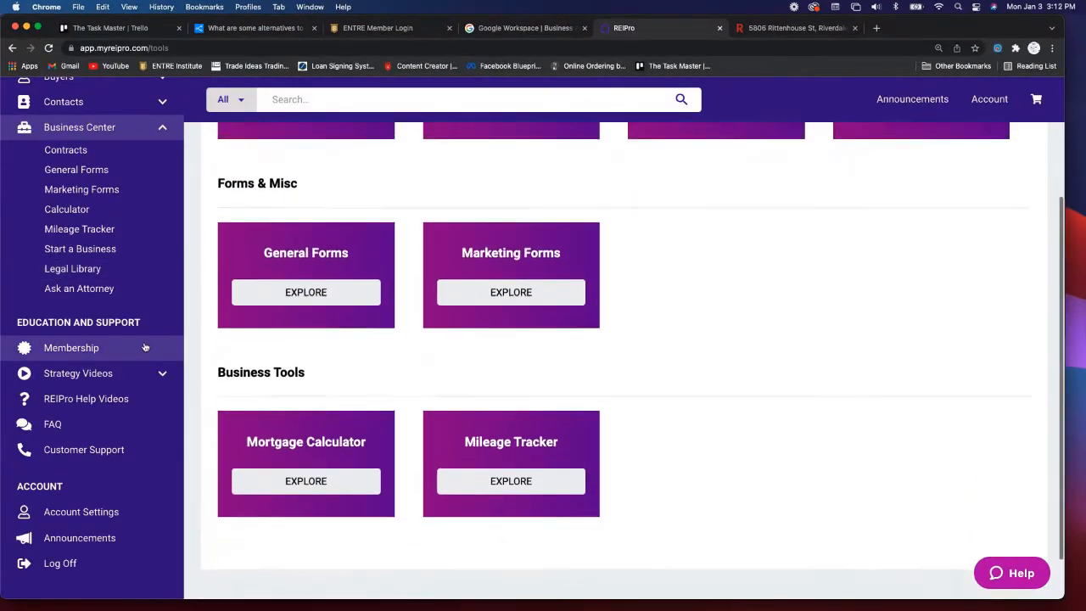
{"action": "scroll", "coordinate": [145, 348], "scroll_direction": "down", "scroll_amount": 1}
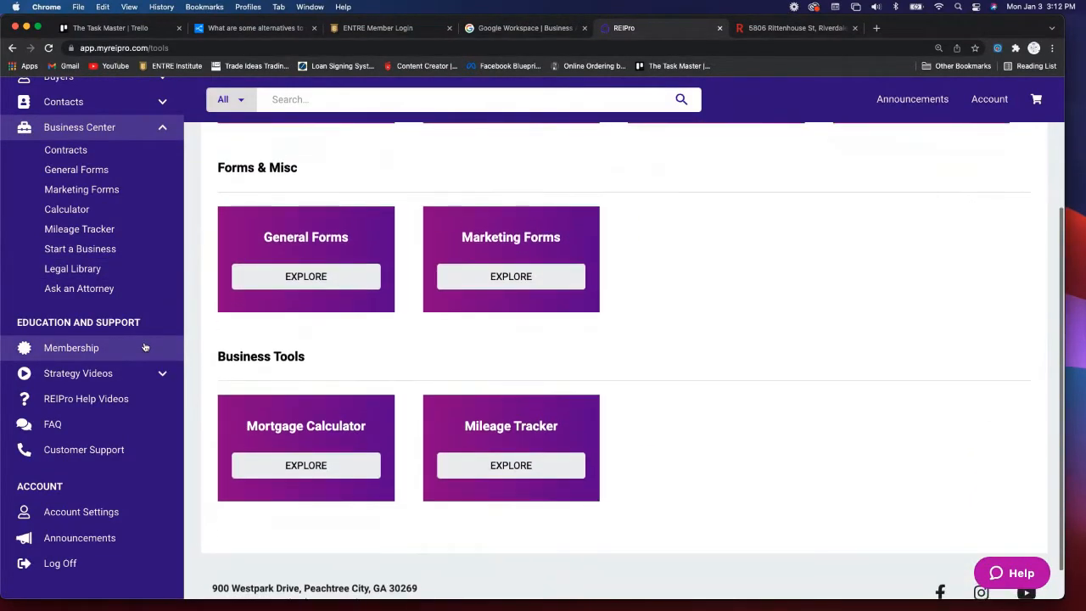
- Review Membership Lessons #1–#10 and Member Resources charts, then go to the General Tips videos
{"action": "left_click", "coordinate": [136, 343]}
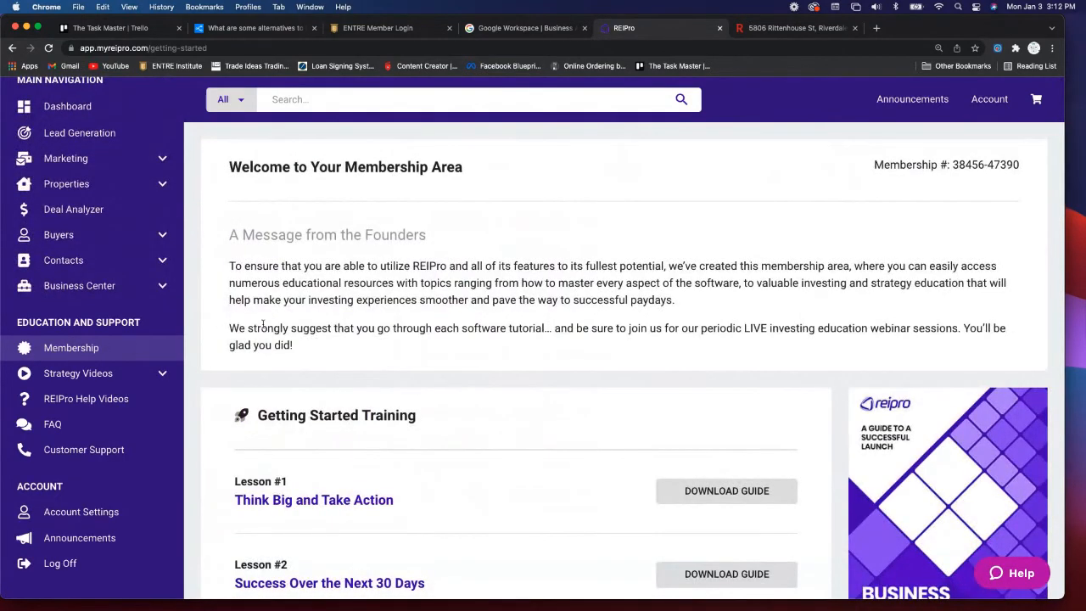
{"action": "scroll", "coordinate": [337, 333], "scroll_direction": "down", "scroll_amount": 1}
{"action": "scroll", "coordinate": [337, 334], "scroll_direction": "down", "scroll_amount": 4}
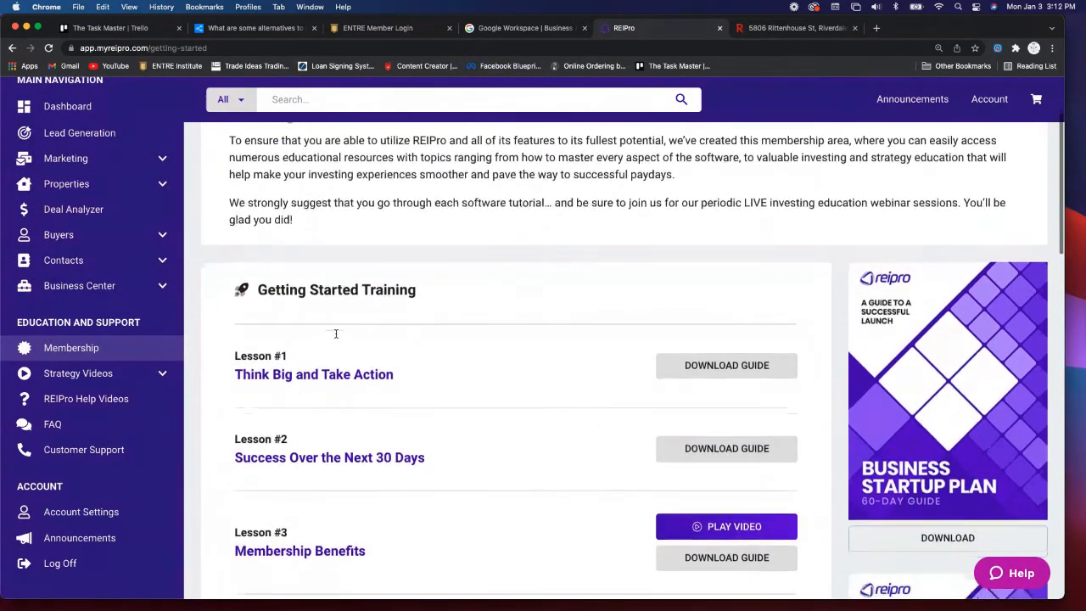
{"action": "scroll", "coordinate": [336, 337], "scroll_direction": "down", "scroll_amount": 3}
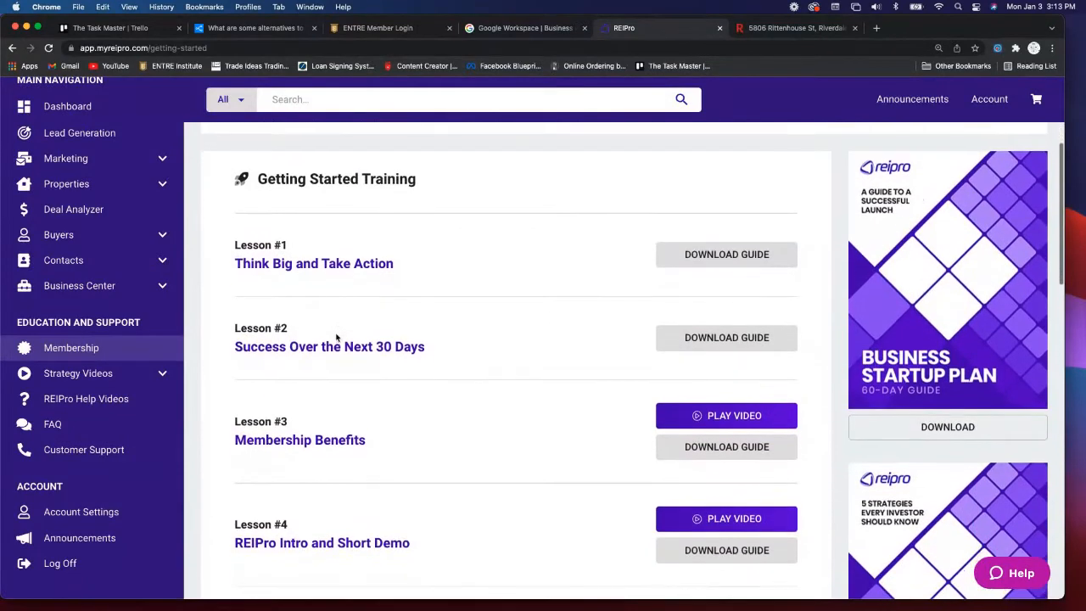
{"action": "scroll", "coordinate": [336, 337], "scroll_direction": "down", "scroll_amount": 4}
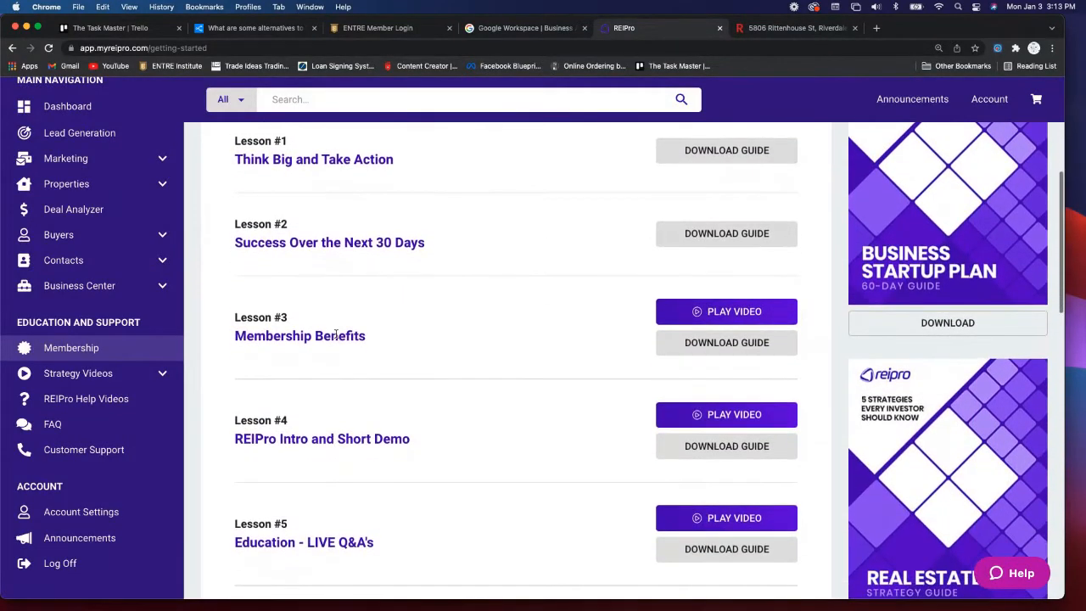
{"action": "scroll", "coordinate": [336, 335], "scroll_direction": "down", "scroll_amount": 3}
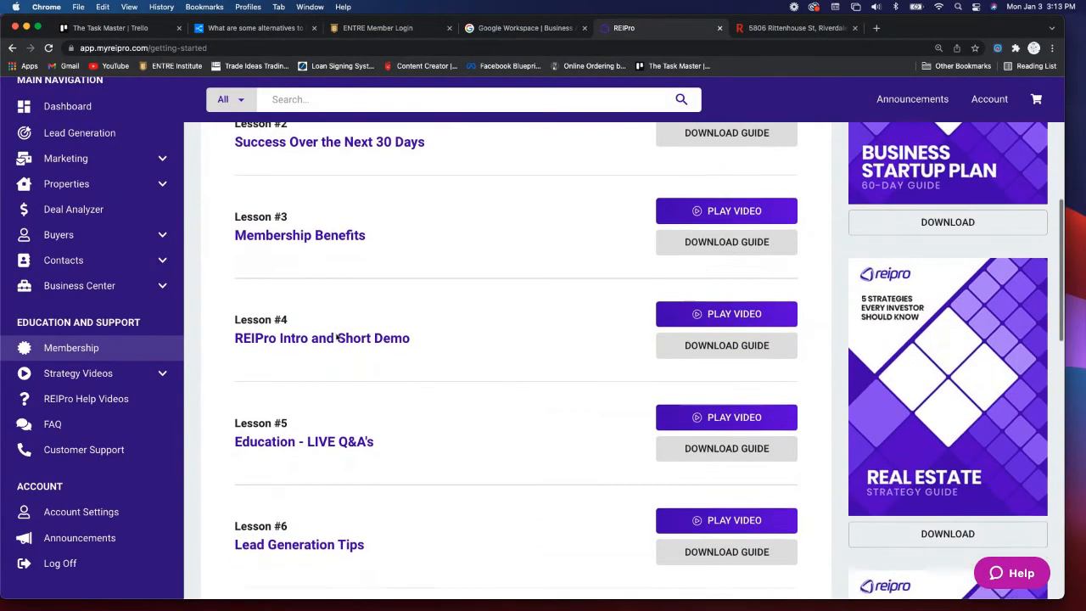
{"action": "scroll", "coordinate": [336, 337], "scroll_direction": "down", "scroll_amount": 5}
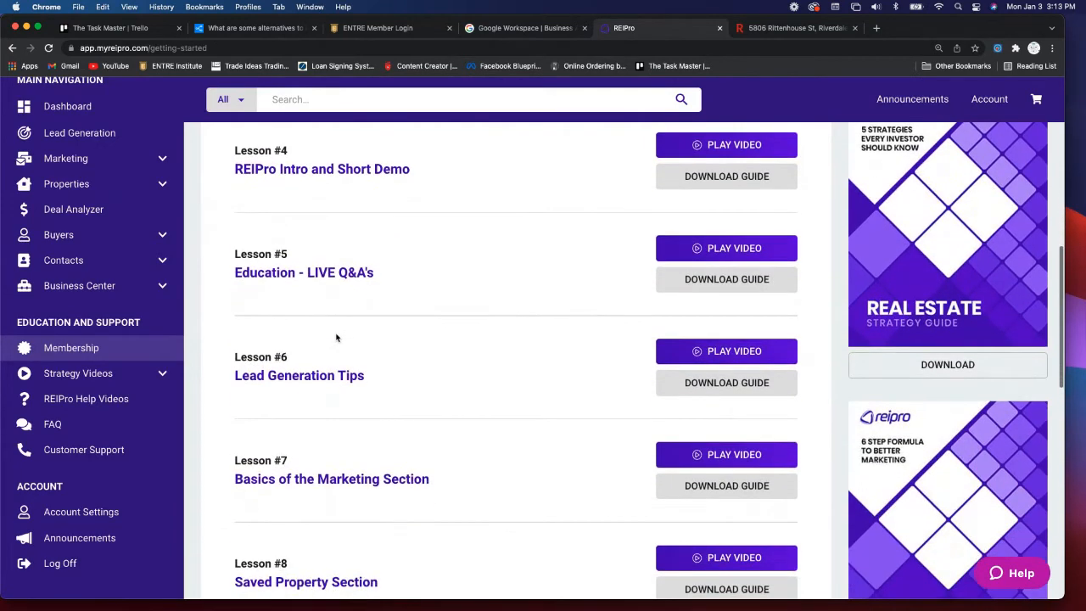
{"action": "scroll", "coordinate": [336, 337], "scroll_direction": "down", "scroll_amount": 6}
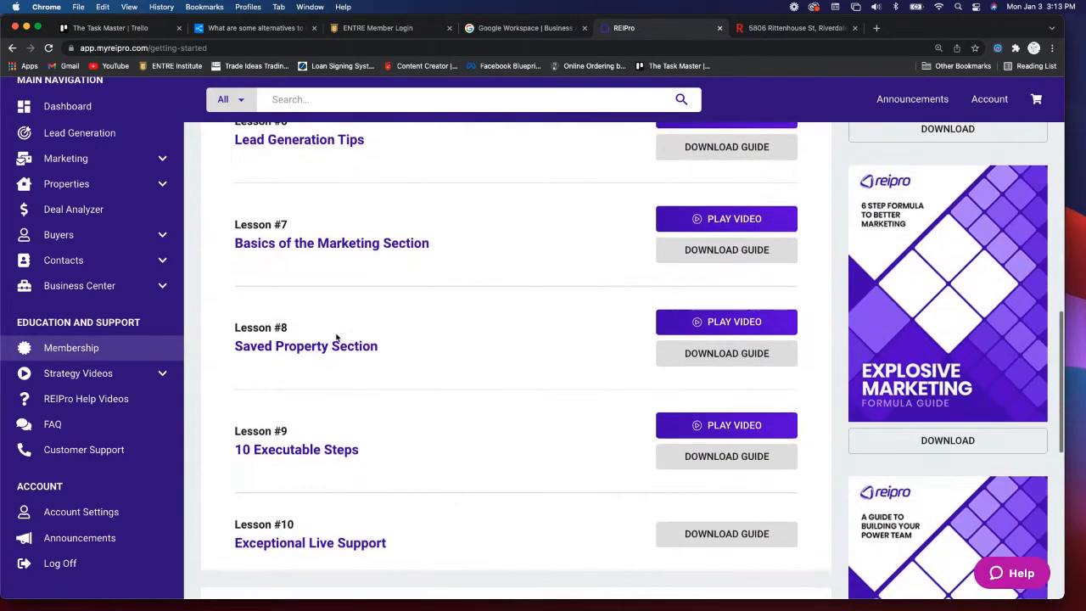
{"action": "scroll", "coordinate": [336, 336], "scroll_direction": "down", "scroll_amount": 7}
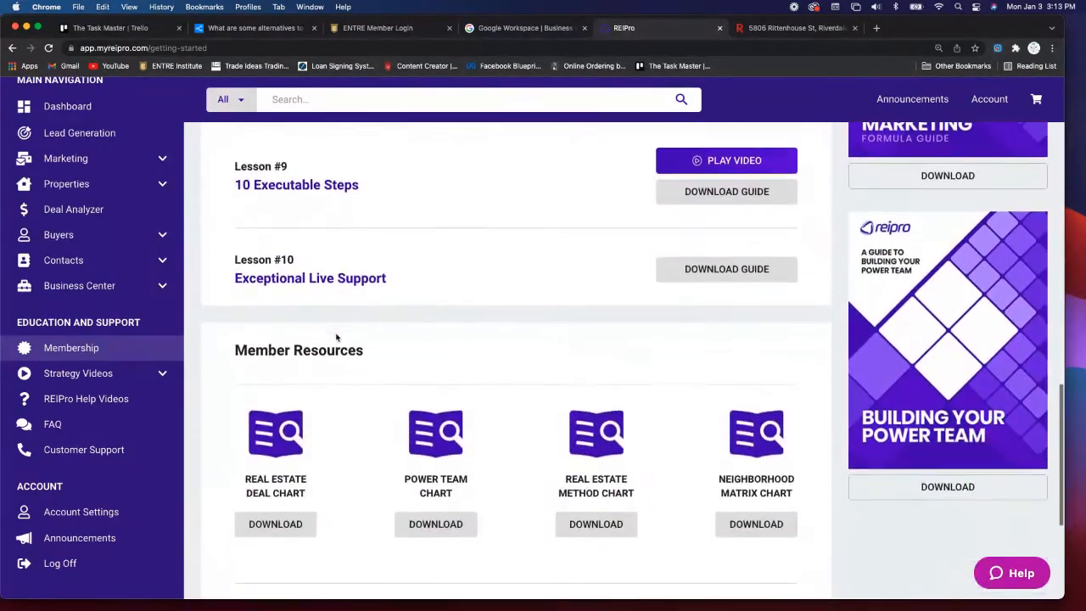
{"action": "scroll", "coordinate": [336, 335], "scroll_direction": "down", "scroll_amount": 4}
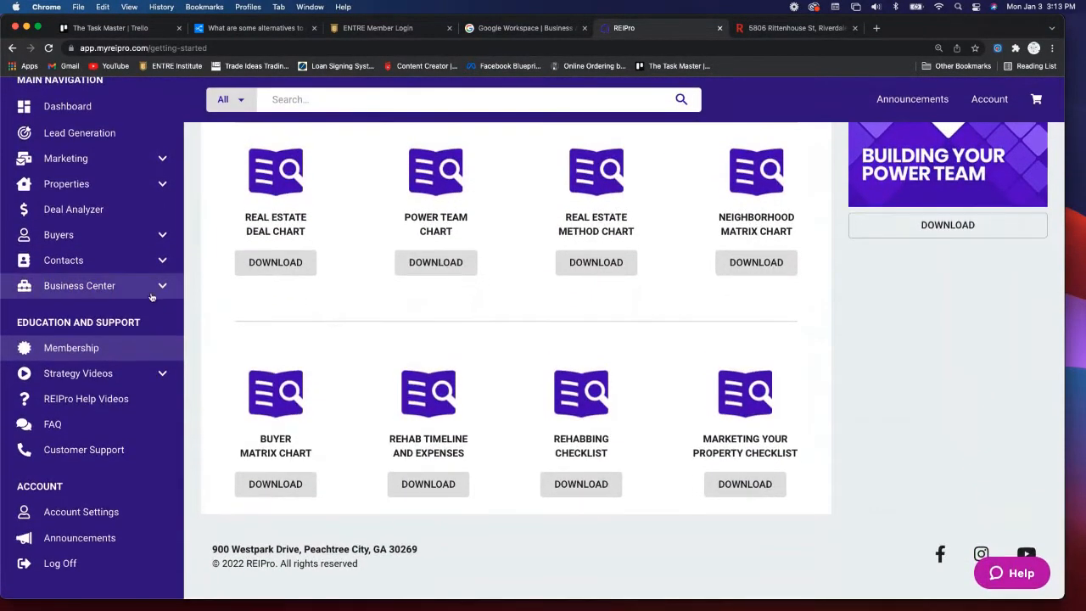
{"action": "left_click", "coordinate": [121, 376]}
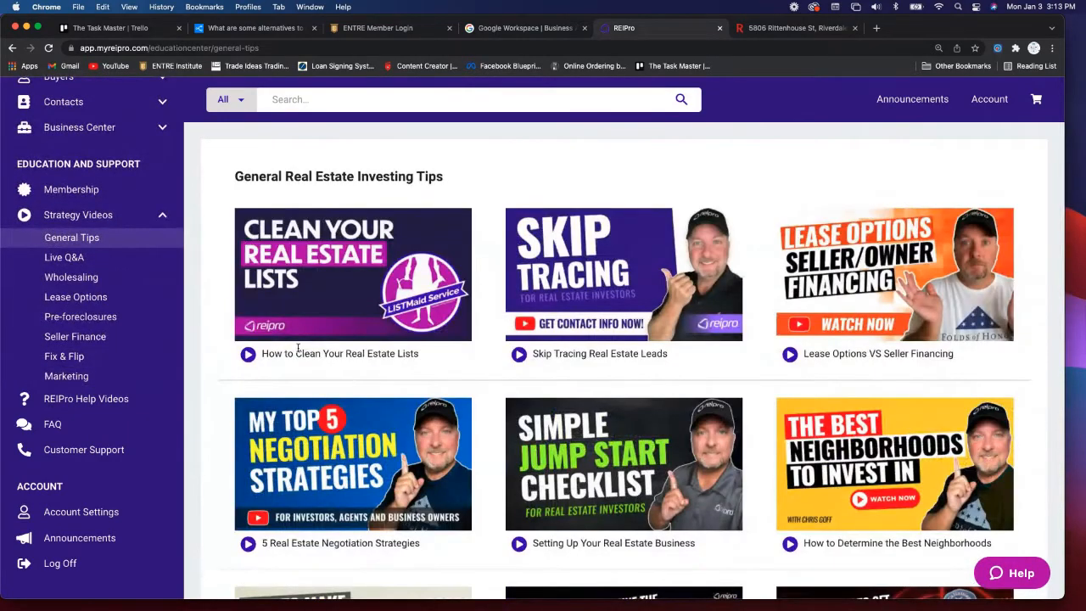
- Scroll to the bottom of the General Tips videos, then launch REIPro Help Videos in a new tab
{"action": "scroll", "coordinate": [283, 353], "scroll_direction": "down", "scroll_amount": 3}
{"action": "scroll", "coordinate": [299, 348], "scroll_direction": "down", "scroll_amount": 1}
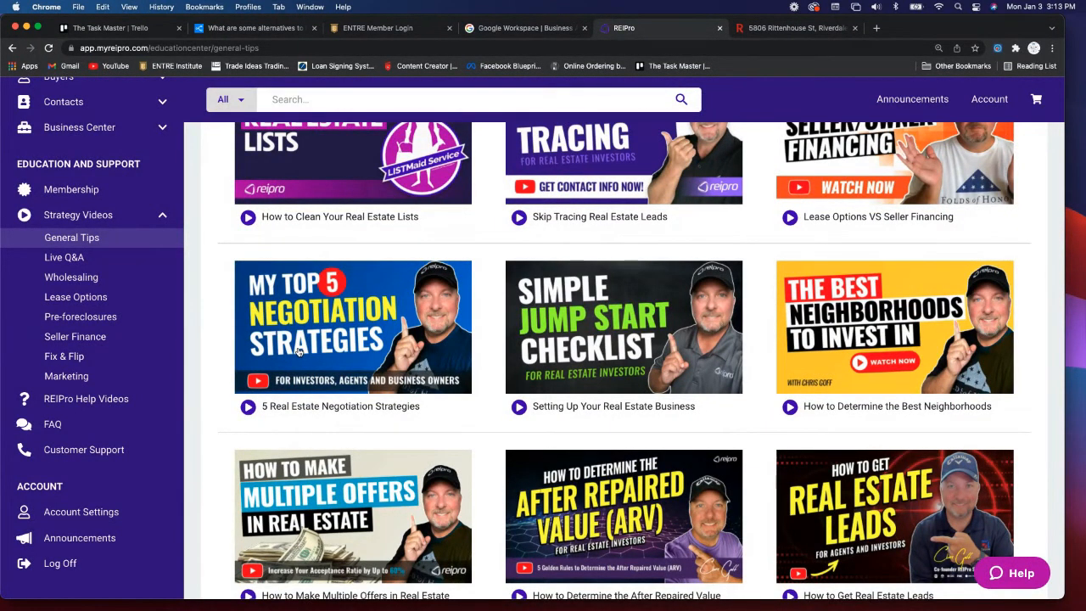
{"action": "scroll", "coordinate": [298, 351], "scroll_direction": "up", "scroll_amount": 3}
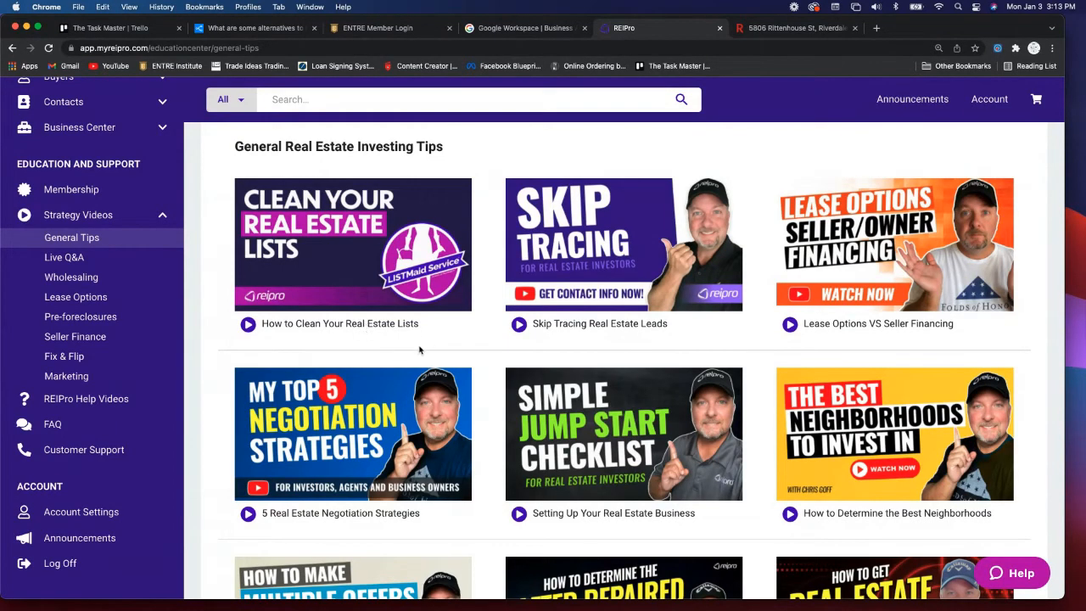
{"action": "scroll", "coordinate": [420, 349], "scroll_direction": "down", "scroll_amount": 3}
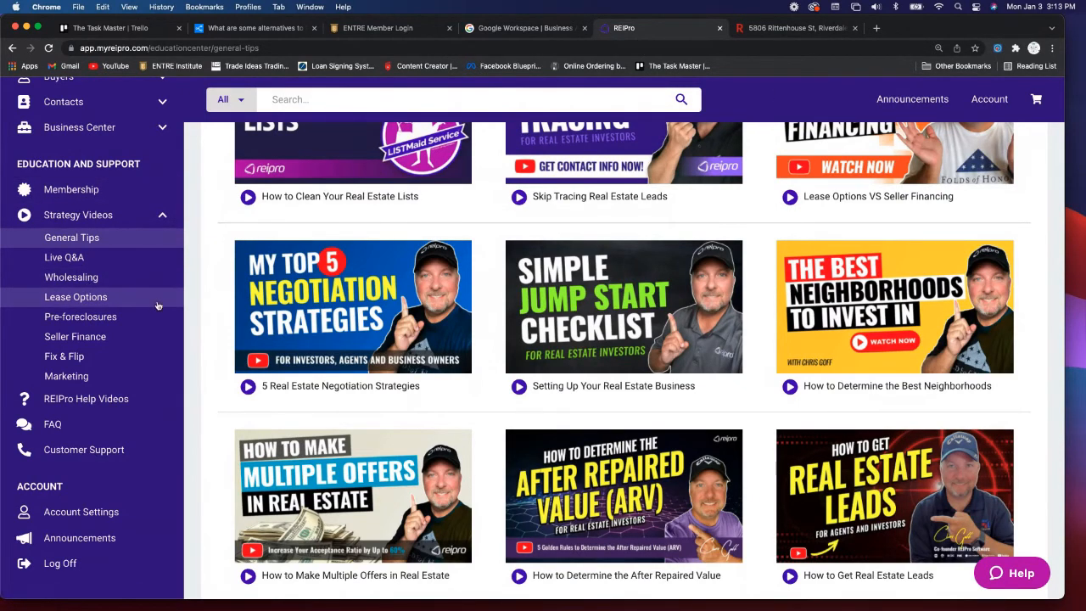
{"action": "scroll", "coordinate": [112, 307], "scroll_direction": "down", "scroll_amount": 1}
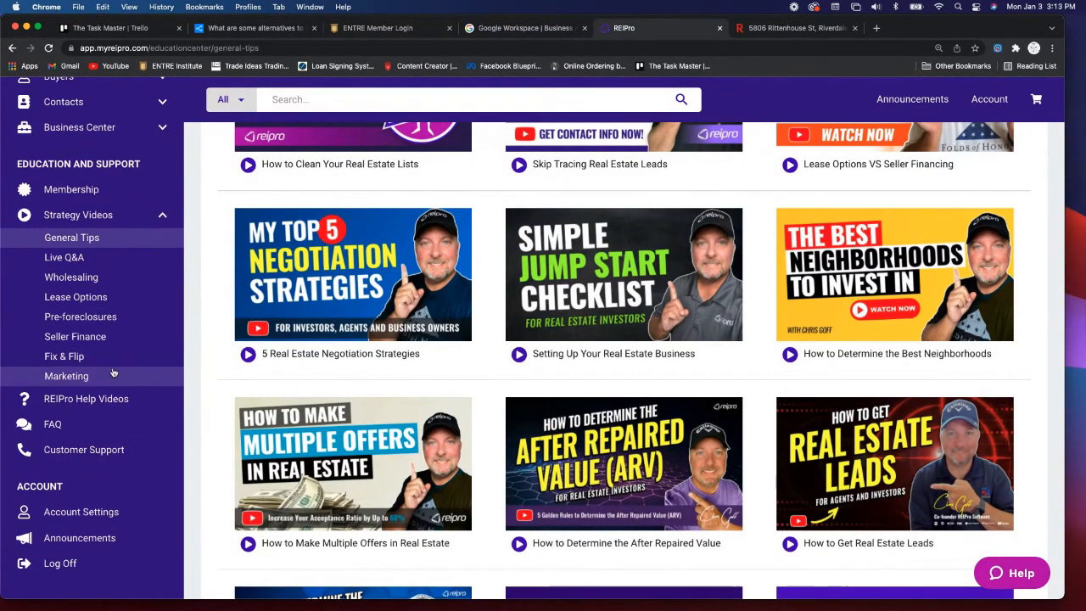
{"action": "scroll", "coordinate": [253, 351], "scroll_direction": "down", "scroll_amount": 5}
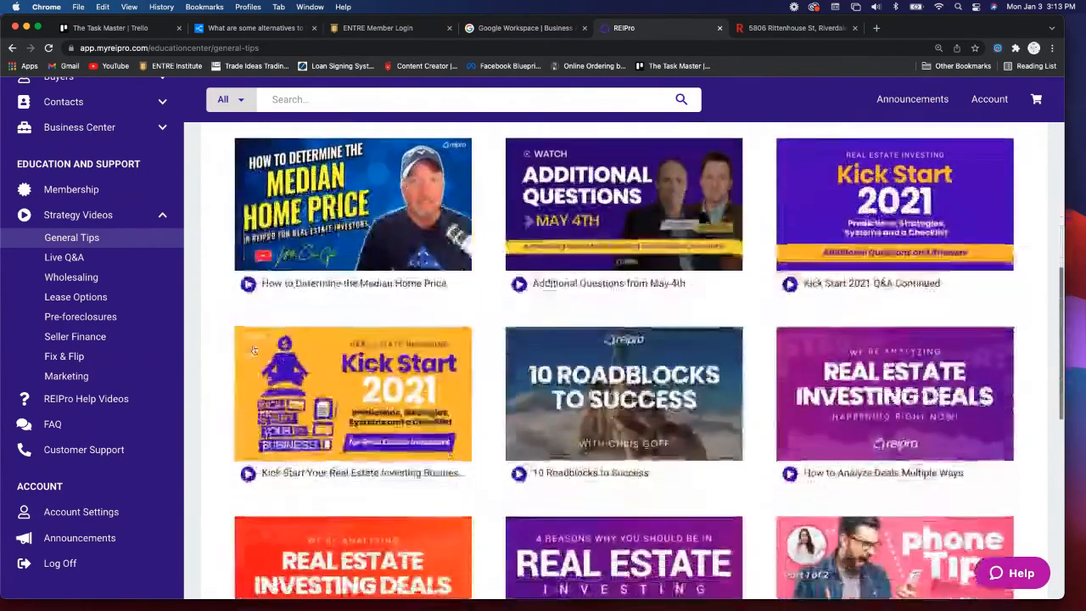
{"action": "scroll", "coordinate": [252, 351], "scroll_direction": "down", "scroll_amount": 8}
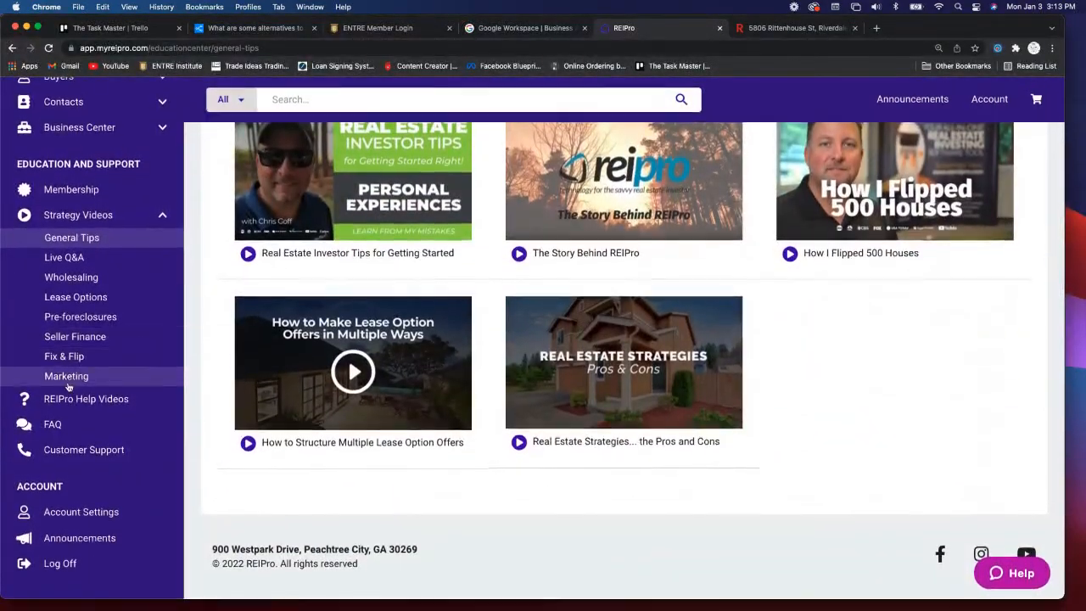
{"action": "left_click", "coordinate": [90, 400]}
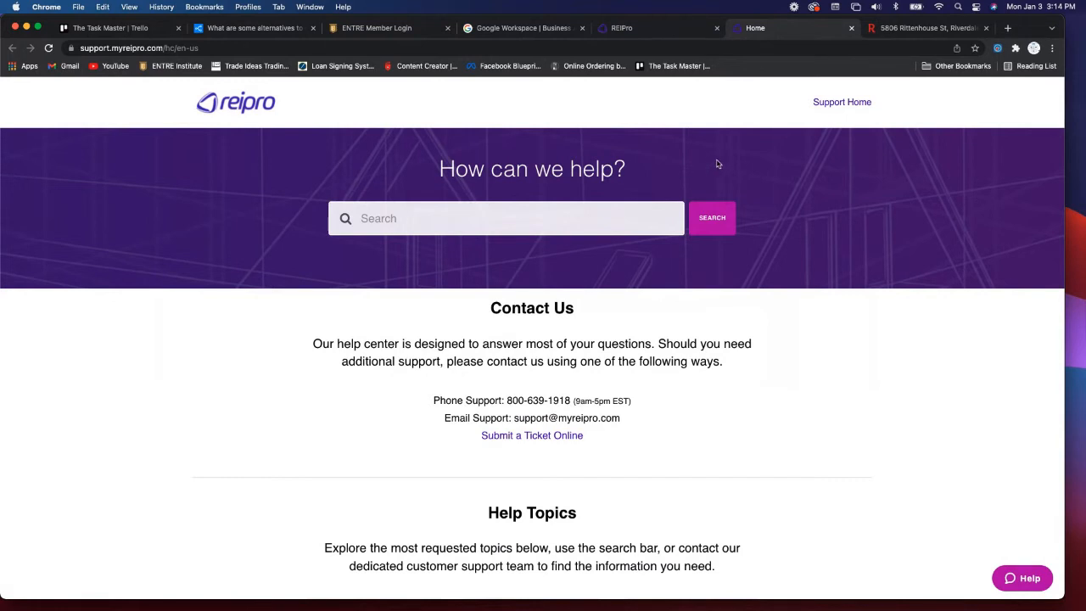
- Close the Home support tab, return to the REIPro tab, and go to Announcements
{"action": "left_click", "coordinate": [679, 29]}
{"action": "left_click", "coordinate": [853, 29]}
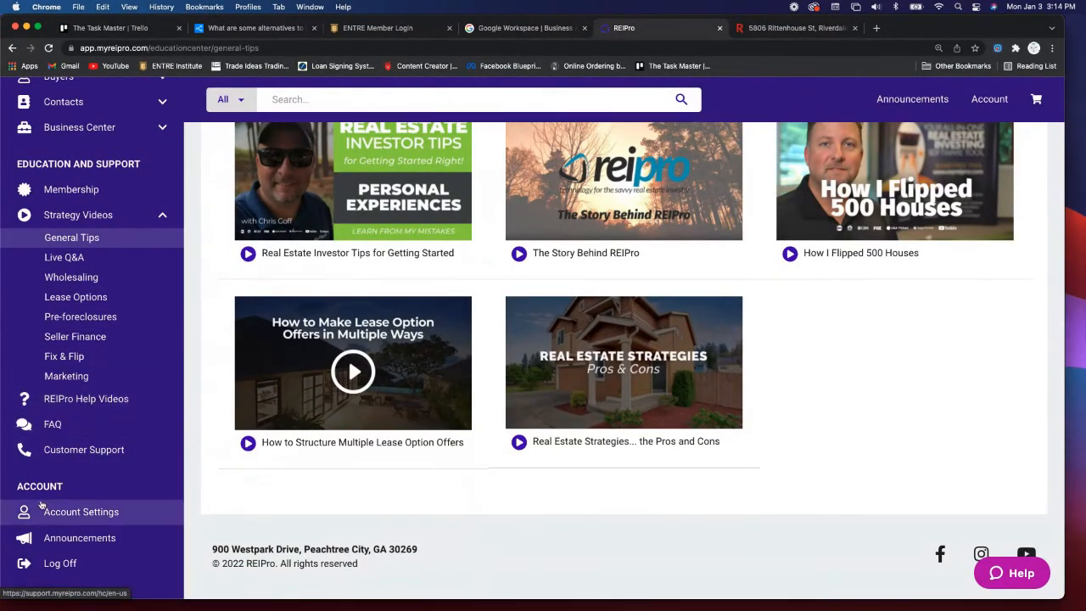
{"action": "left_click", "coordinate": [100, 541]}
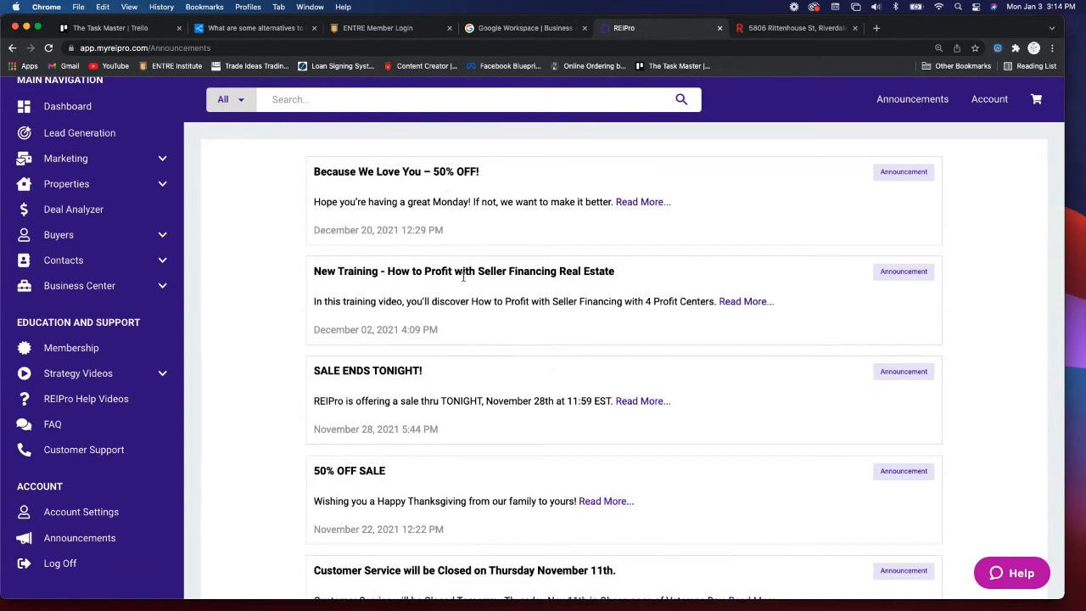
- Scroll through the announcements from the December 20, 2021 "50% OFF" notice down, then return to the Dashboard
{"action": "scroll", "coordinate": [457, 312], "scroll_direction": "down", "scroll_amount": 2}
{"action": "scroll", "coordinate": [456, 313], "scroll_direction": "down", "scroll_amount": 2}
{"action": "scroll", "coordinate": [456, 314], "scroll_direction": "up", "scroll_amount": 2}
{"action": "scroll", "coordinate": [457, 314], "scroll_direction": "down", "scroll_amount": 9}
{"action": "scroll", "coordinate": [457, 314], "scroll_direction": "down", "scroll_amount": 4}
{"action": "scroll", "coordinate": [457, 313], "scroll_direction": "down", "scroll_amount": 1}
{"action": "scroll", "coordinate": [456, 312], "scroll_direction": "down", "scroll_amount": 2}
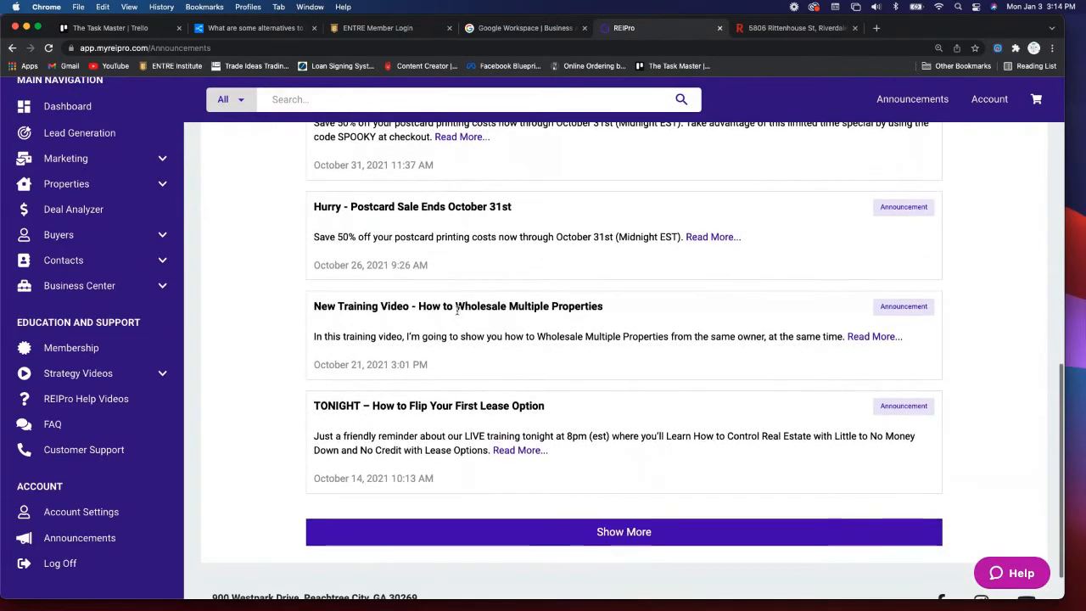
{"action": "scroll", "coordinate": [456, 312], "scroll_direction": "down", "scroll_amount": 2}
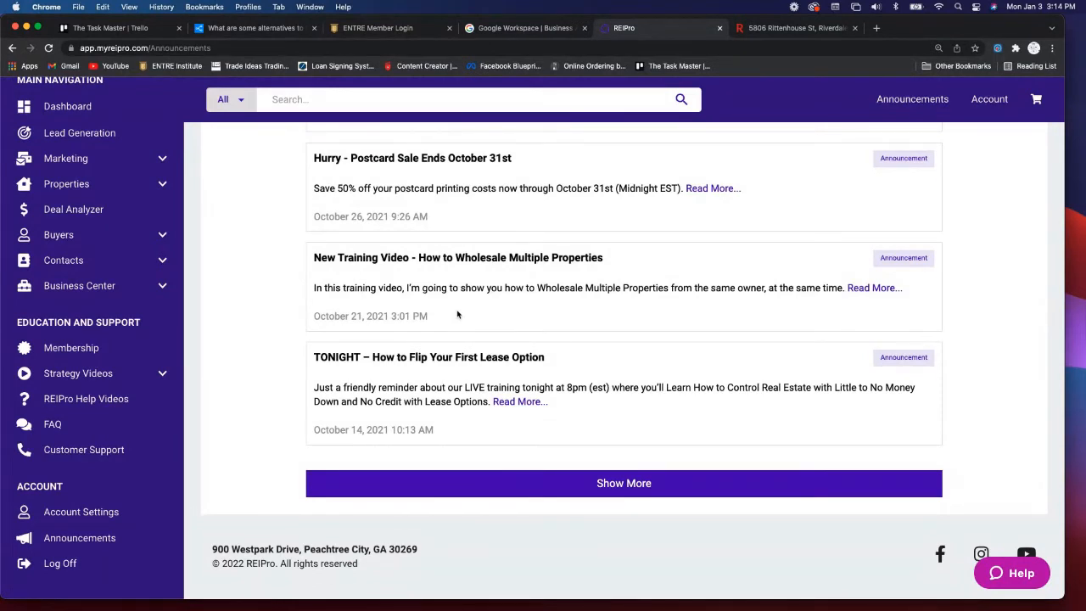
{"action": "scroll", "coordinate": [457, 314], "scroll_direction": "up", "scroll_amount": 10}
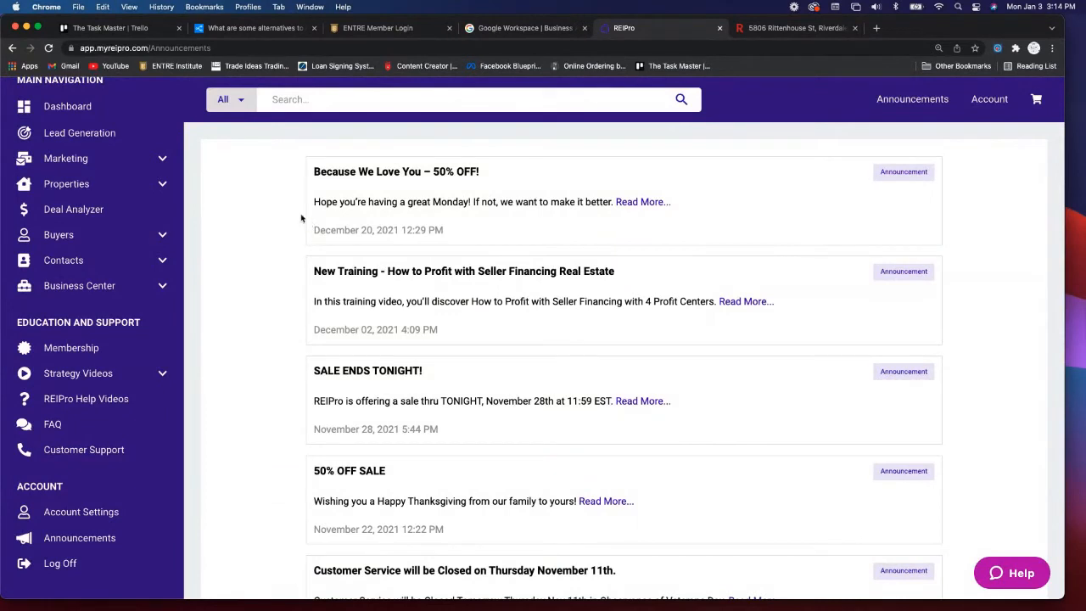
{"action": "left_click", "coordinate": [68, 109]}
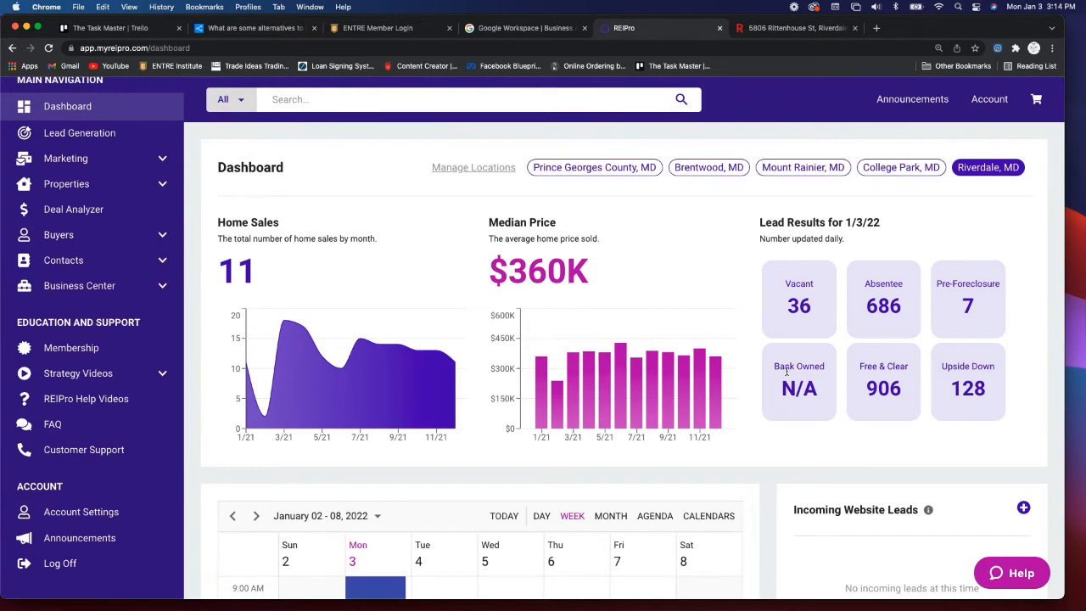
- Play the 1:48 REIPro Real Estate Investing video lower on the Dashboard
{"action": "scroll", "coordinate": [751, 376], "scroll_direction": "down", "scroll_amount": 5}
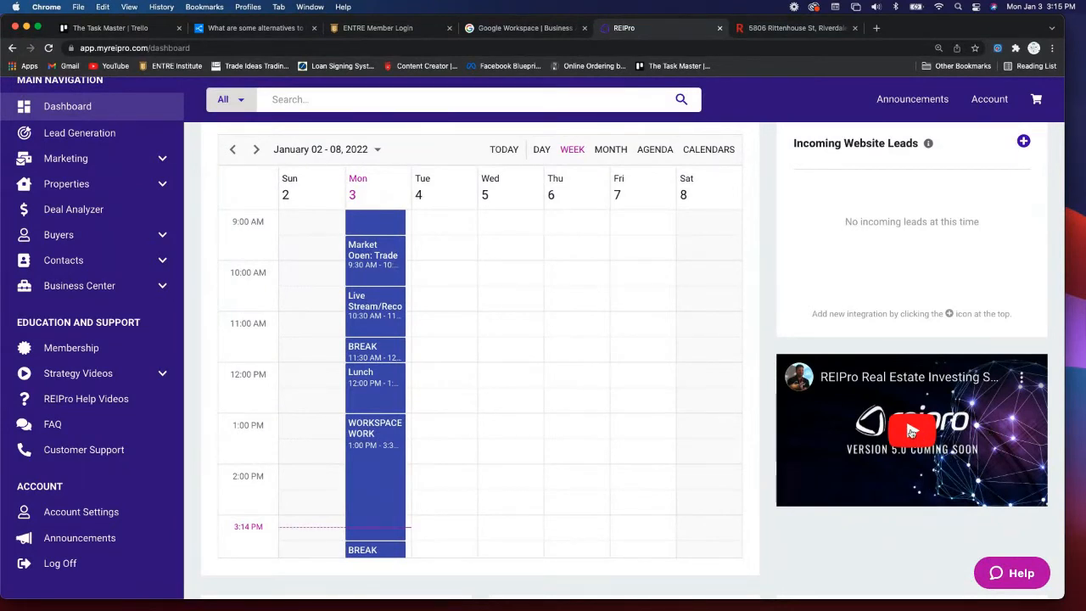
{"action": "left_click", "coordinate": [911, 431]}
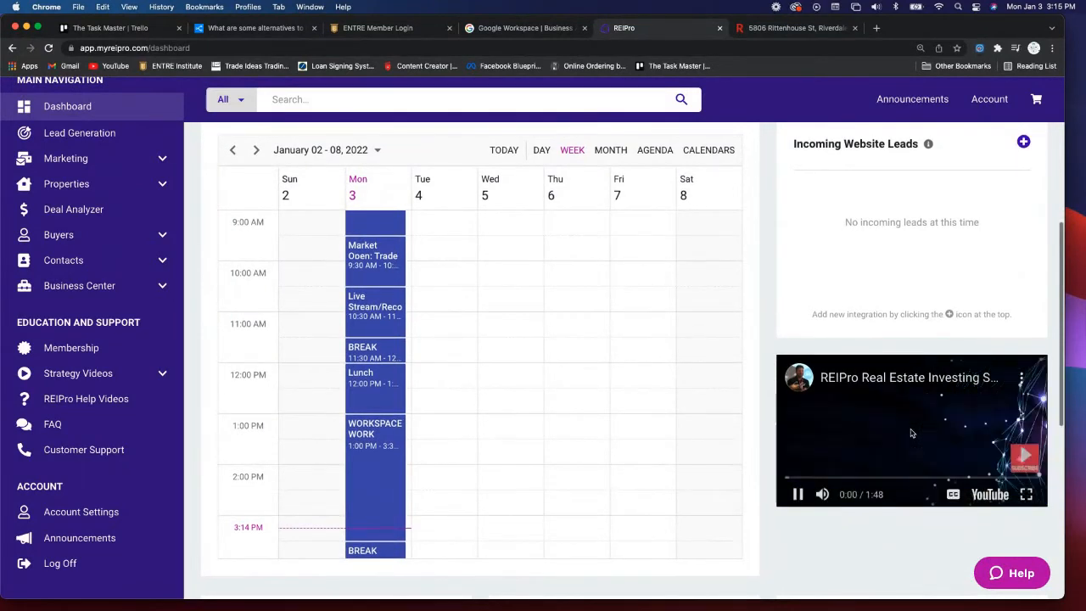
- Put the REIPro 5.0 promo video in full screen on the YouTube player and start watching
{"action": "left_click", "coordinate": [1027, 495]}
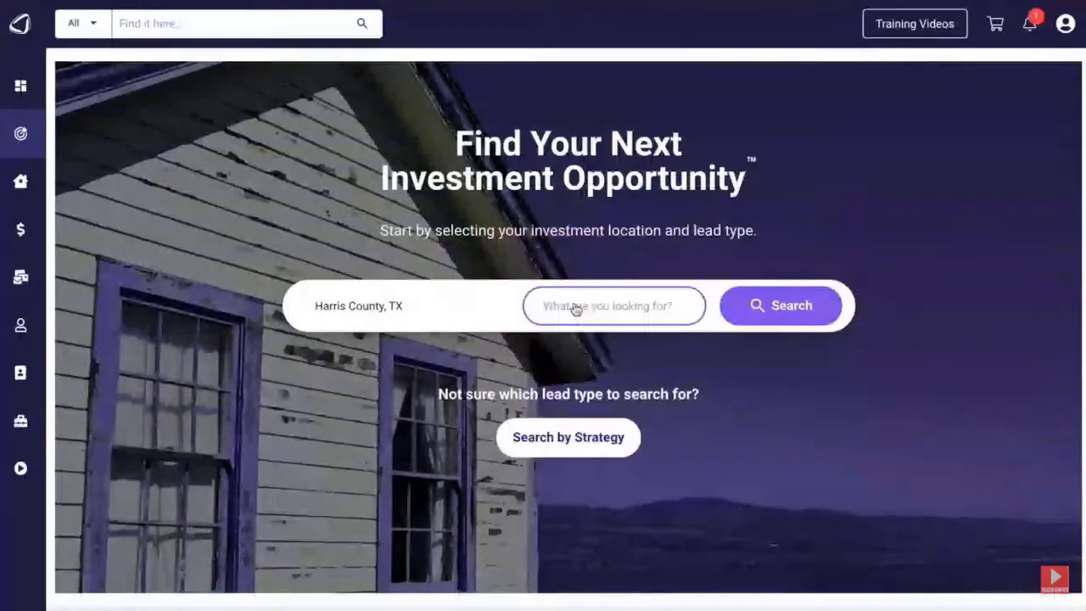
{"action": "left_click", "coordinate": [577, 308]}
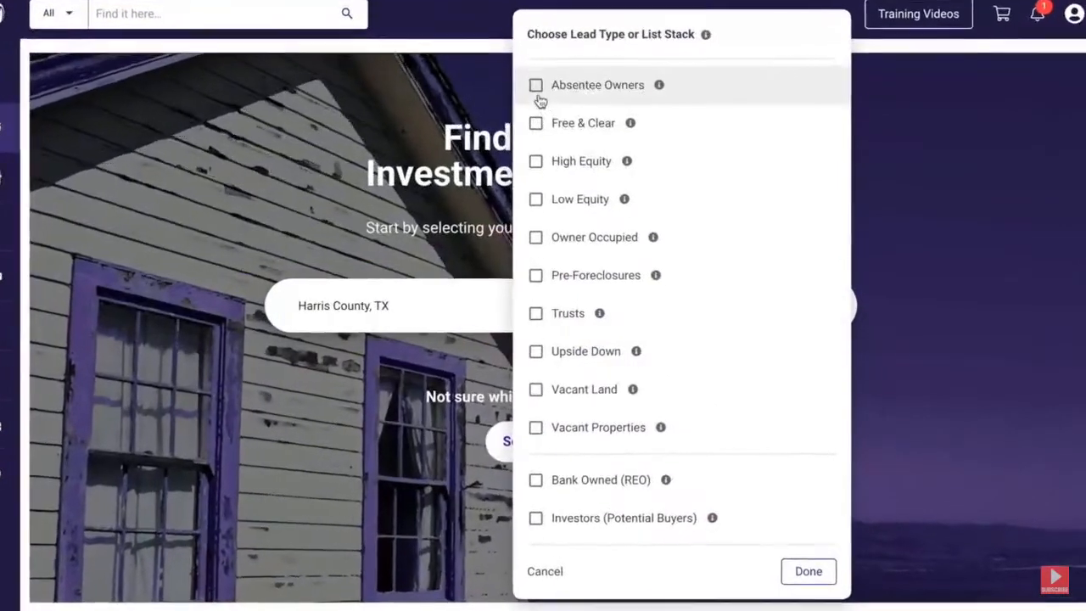
{"action": "left_click", "coordinate": [536, 88]}
{"action": "left_click", "coordinate": [536, 163]}
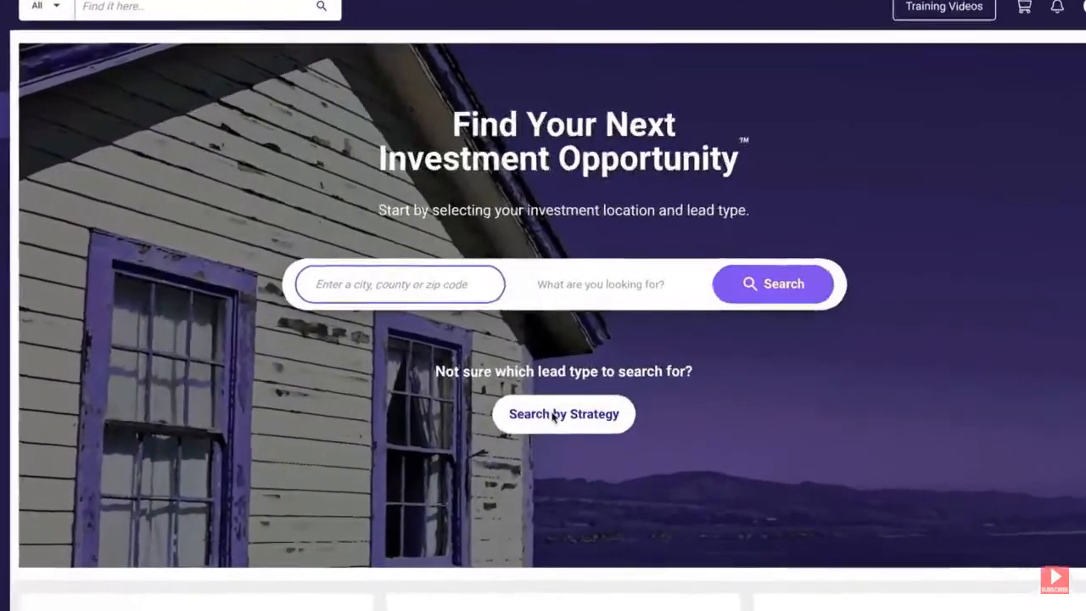
{"action": "left_click", "coordinate": [562, 407]}
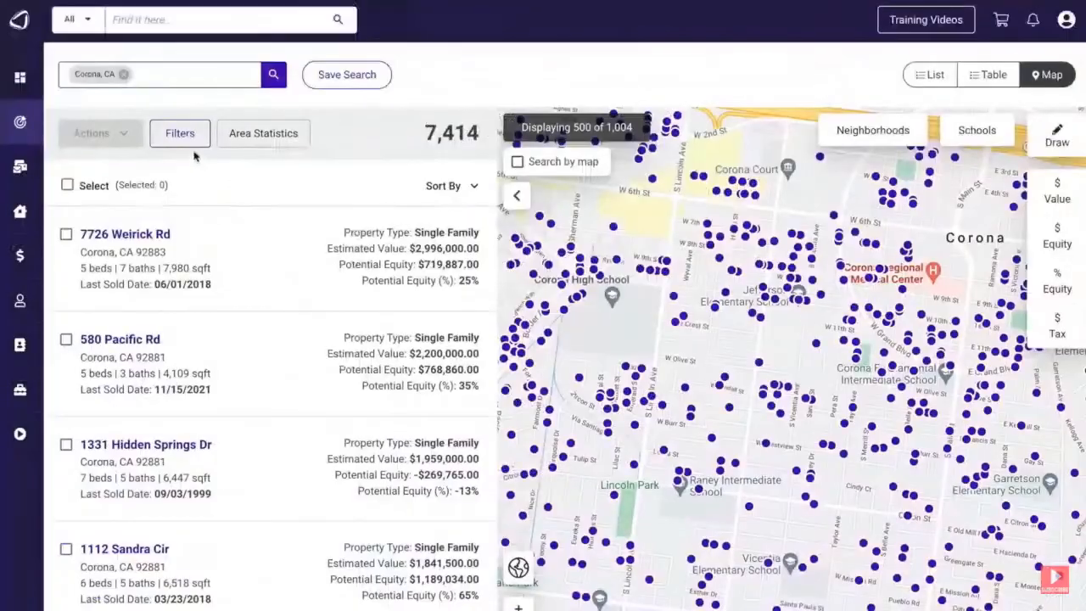
- Keep watching the full-screen promo through its pre-foreclosures segment
{"action": "left_click", "coordinate": [180, 136]}
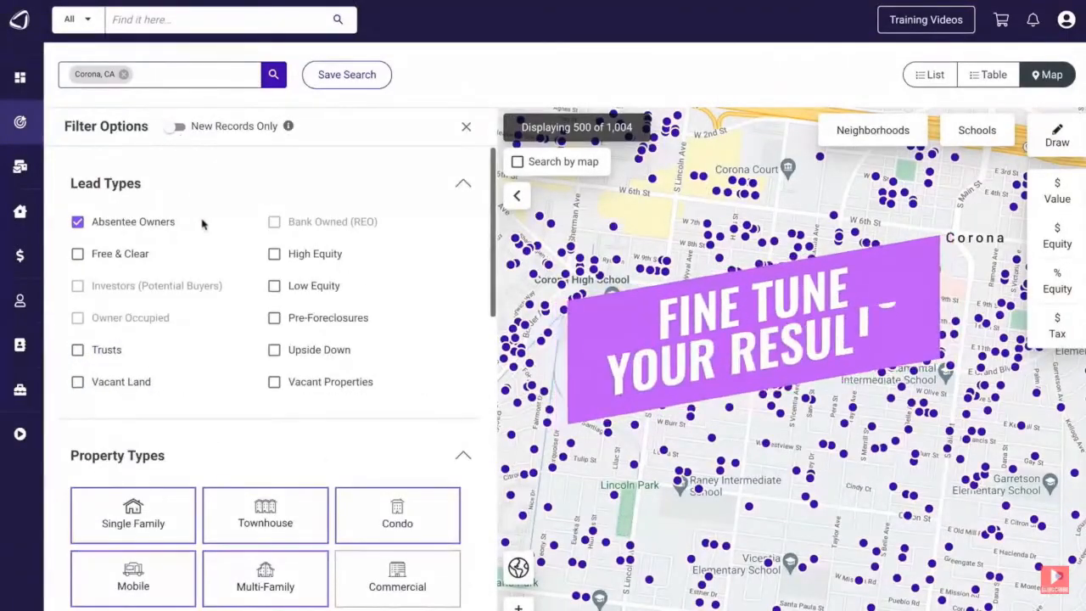
{"action": "scroll", "coordinate": [223, 326], "scroll_direction": "down", "scroll_amount": 5}
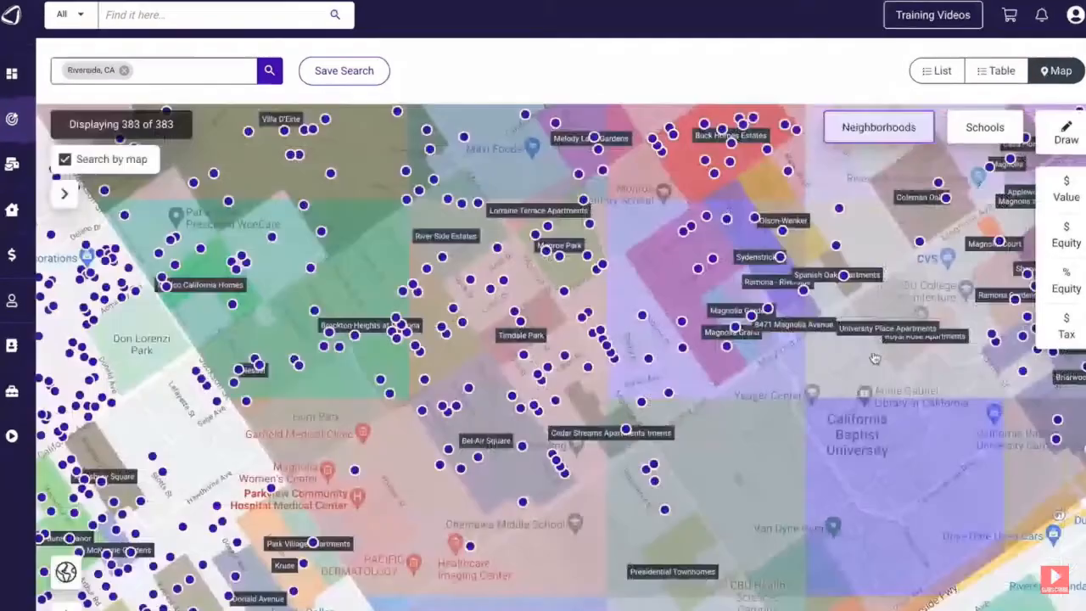
{"action": "left_click", "coordinate": [803, 290]}
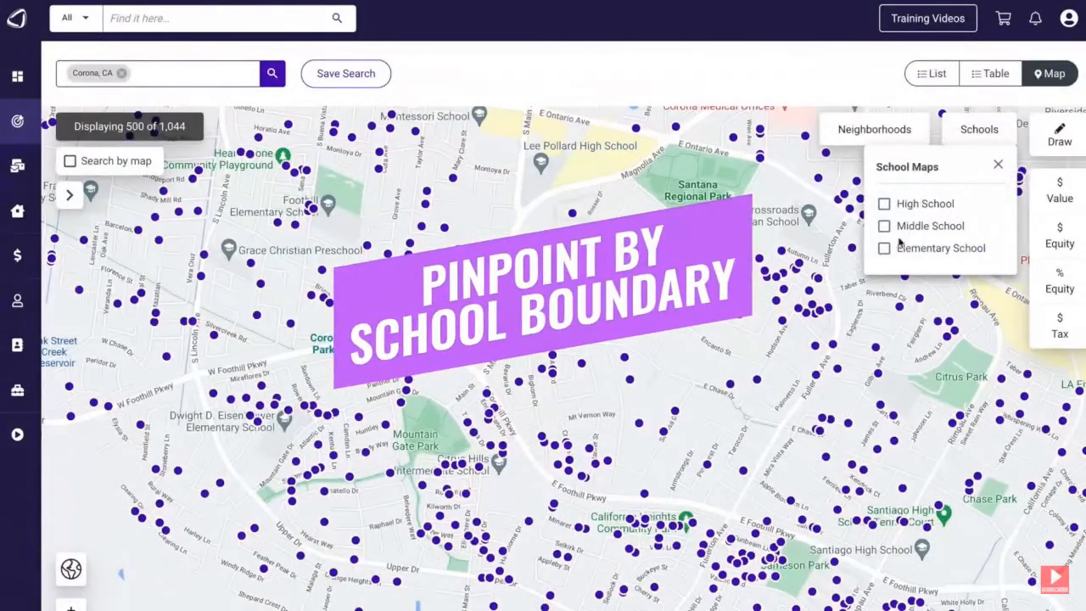
{"action": "left_click", "coordinate": [998, 166]}
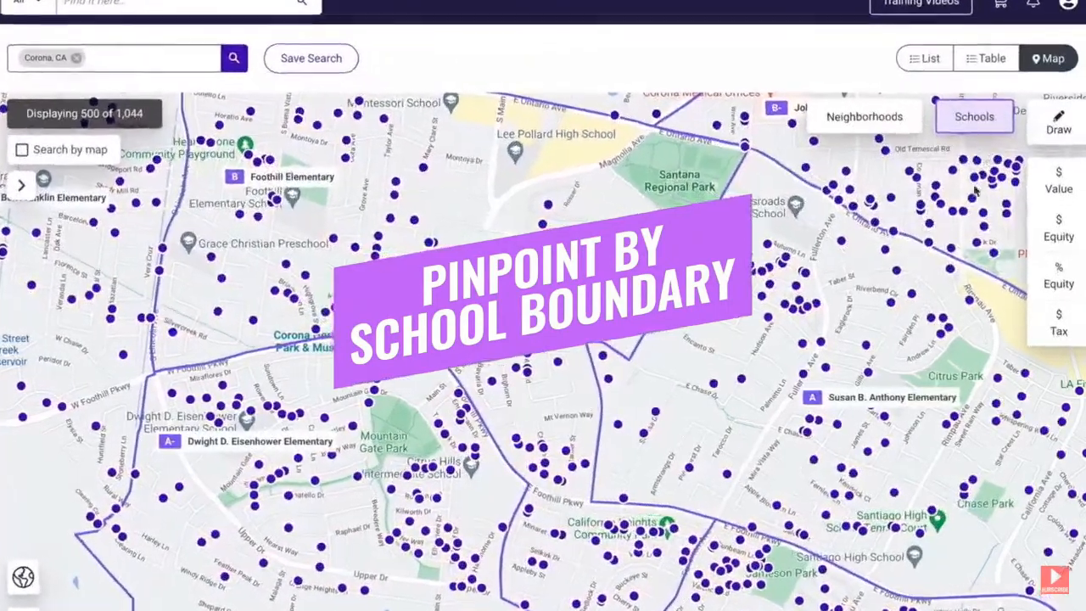
{"action": "left_click", "coordinate": [853, 400]}
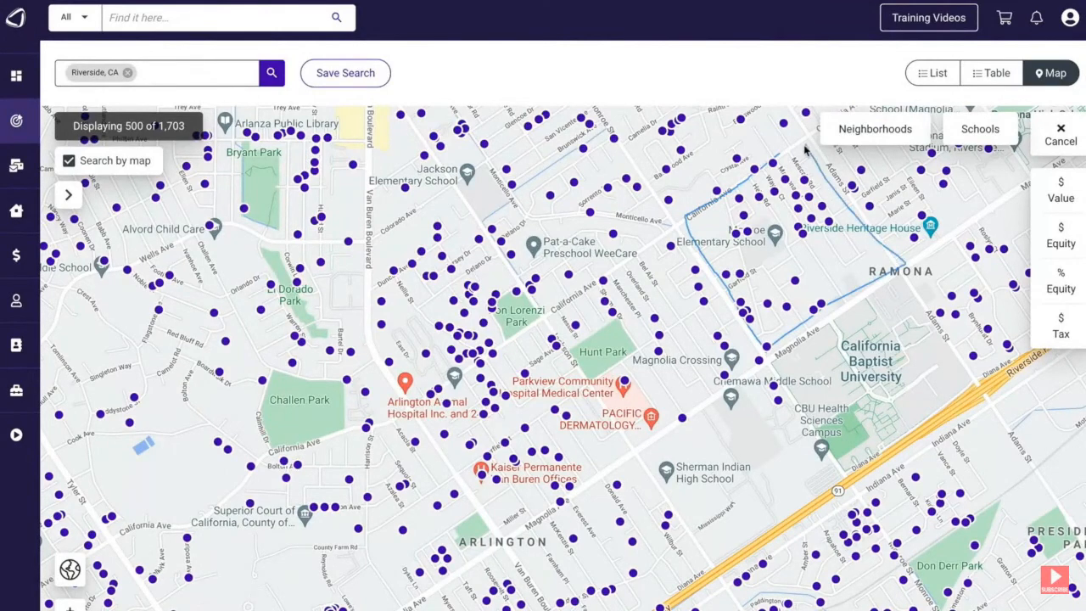
{"action": "left_click_drag", "start_coordinate": [779, 163], "coordinate": [780, 162]}
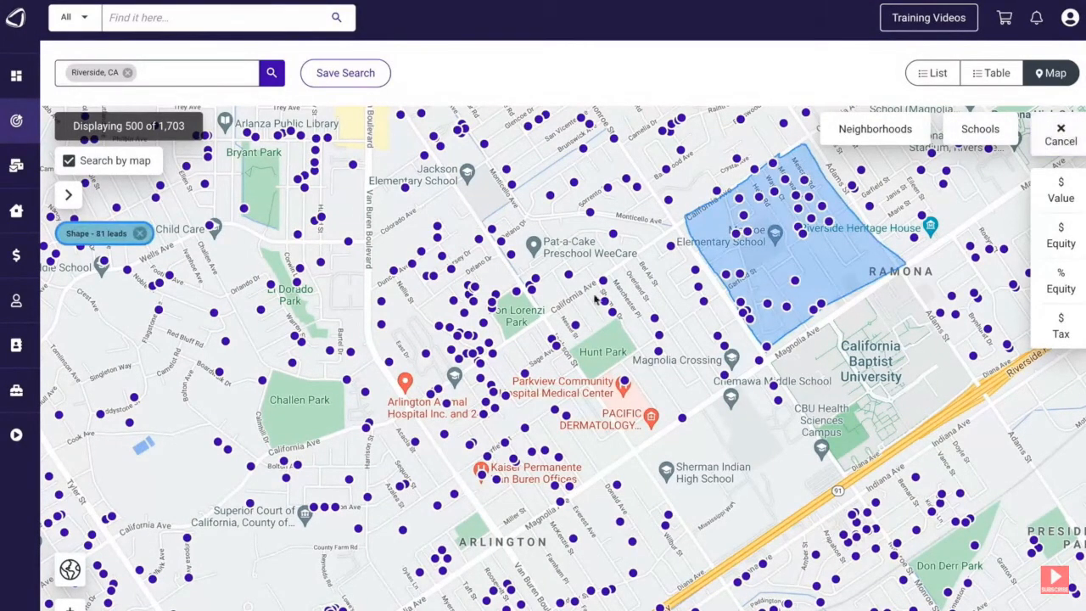
{"action": "left_click_drag", "start_coordinate": [547, 322], "coordinate": [641, 448]}
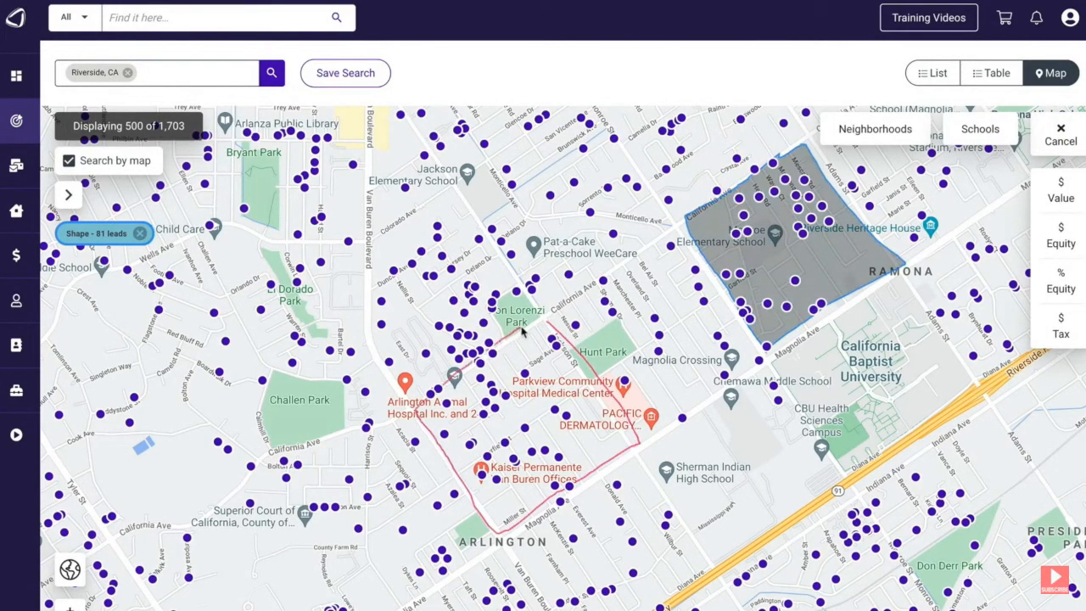
{"action": "left_click_drag", "start_coordinate": [546, 315], "coordinate": [546, 316]}
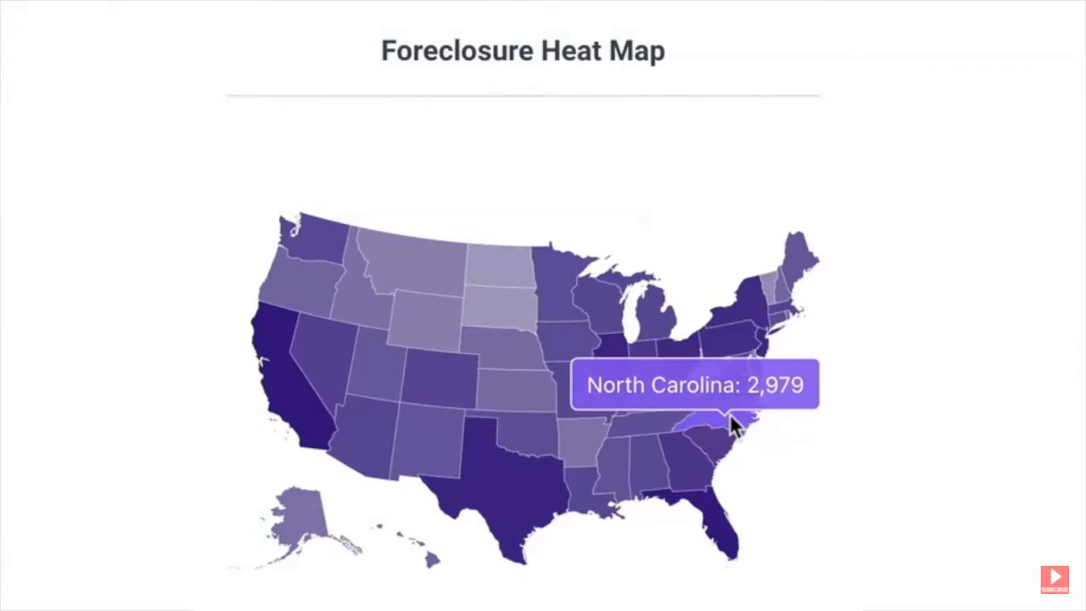
- Continue the promo until it shows the Gilbert map labelled with equity amounts
{"action": "left_click", "coordinate": [730, 414]}
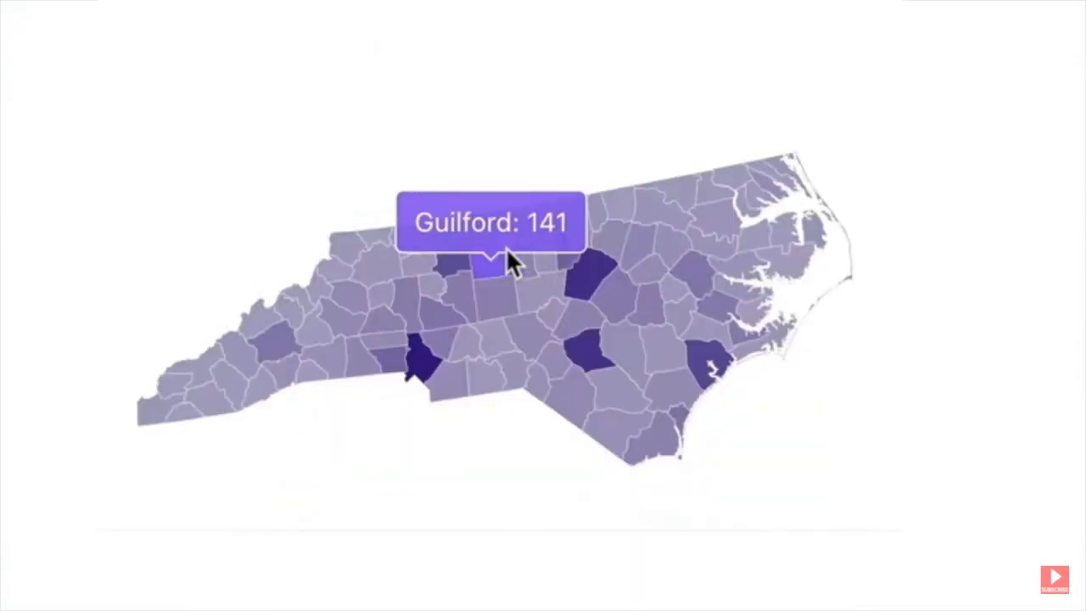
{"action": "left_click", "coordinate": [508, 251]}
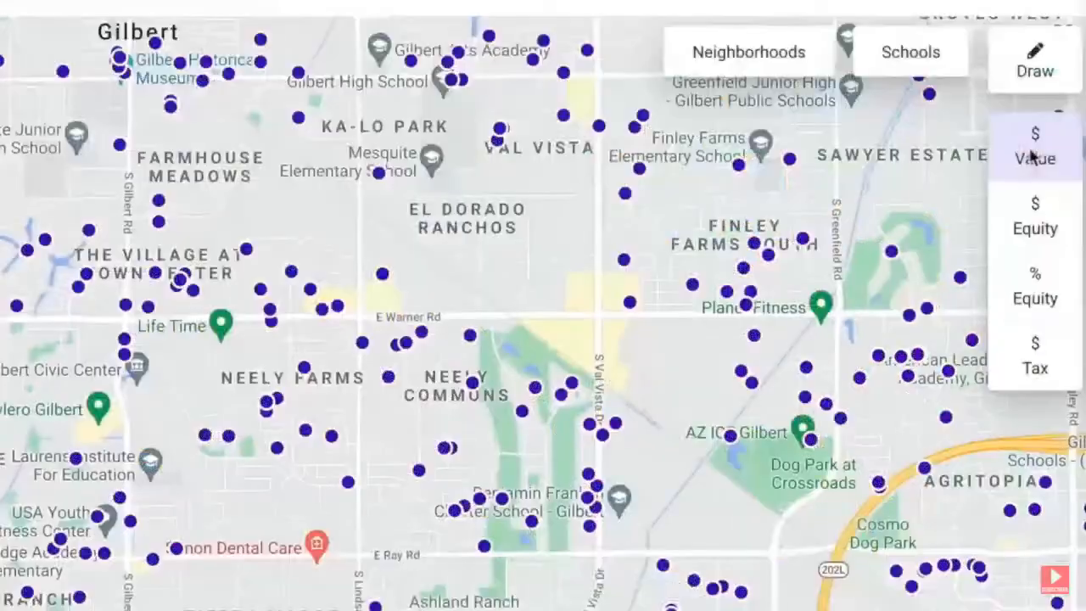
{"action": "left_click", "coordinate": [1035, 155]}
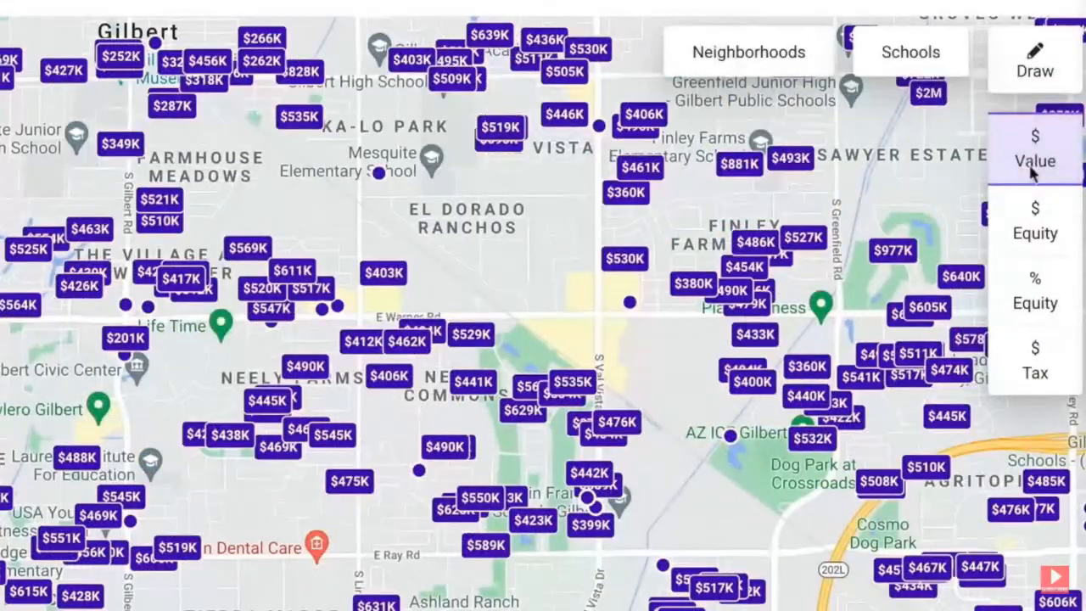
{"action": "left_click", "coordinate": [1034, 225]}
{"action": "left_click", "coordinate": [1036, 297]}
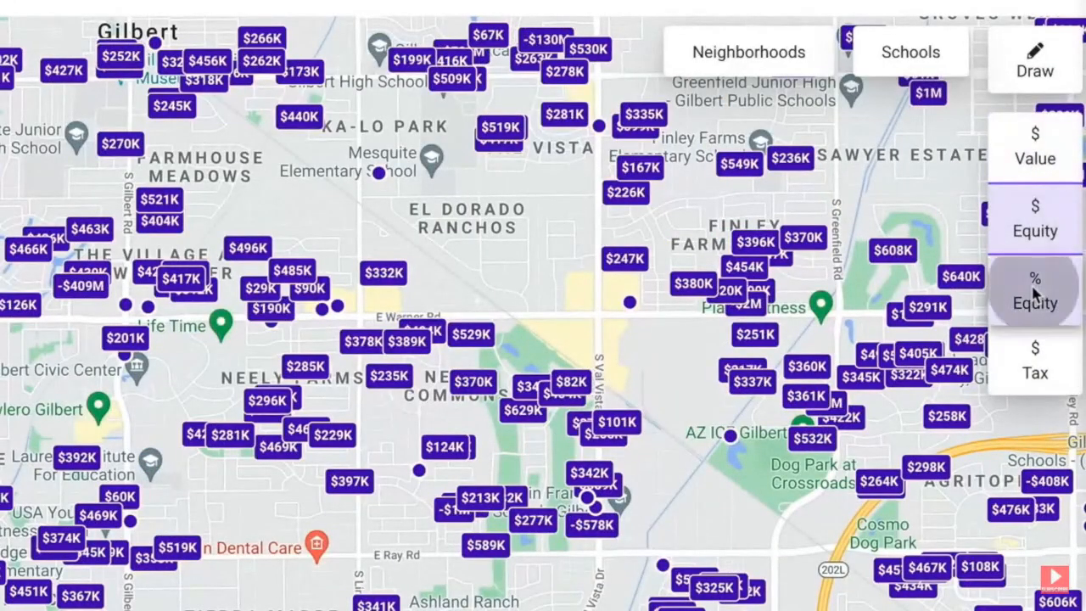